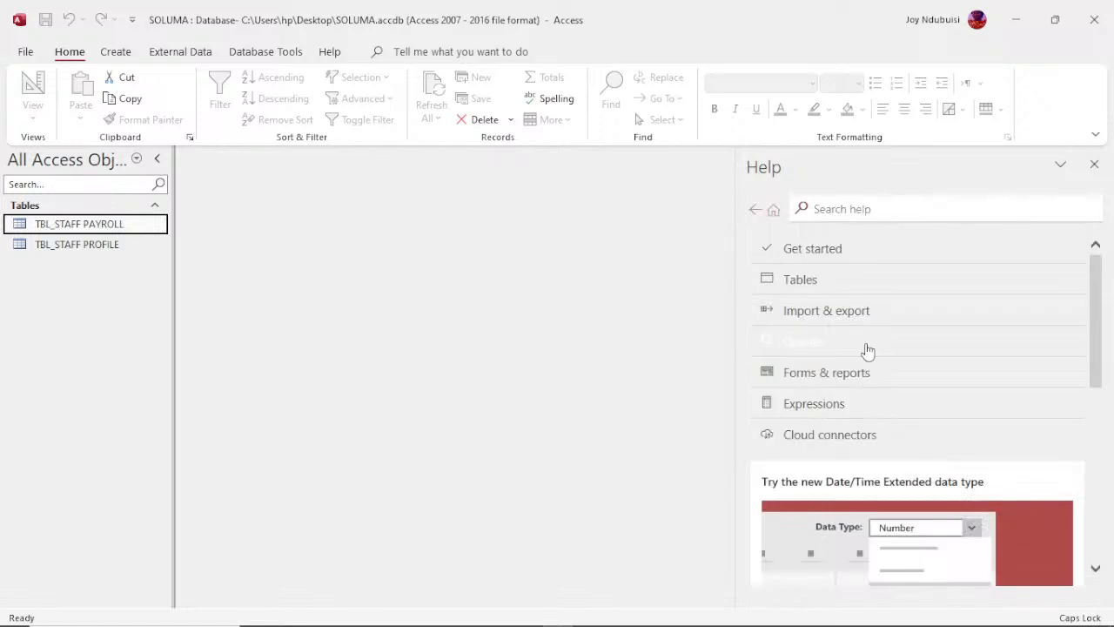
# Step: Close the Help pane and open the TBL_STAFF PROFILE table
pyautogui.click(1094, 166)
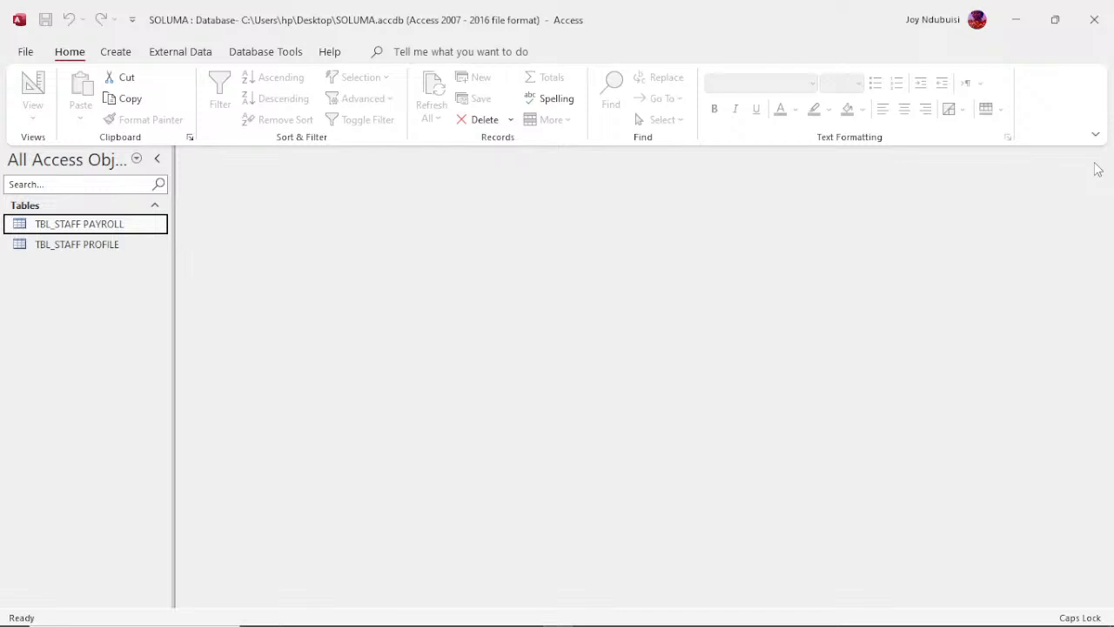
pyautogui.moveTo(661, 625)
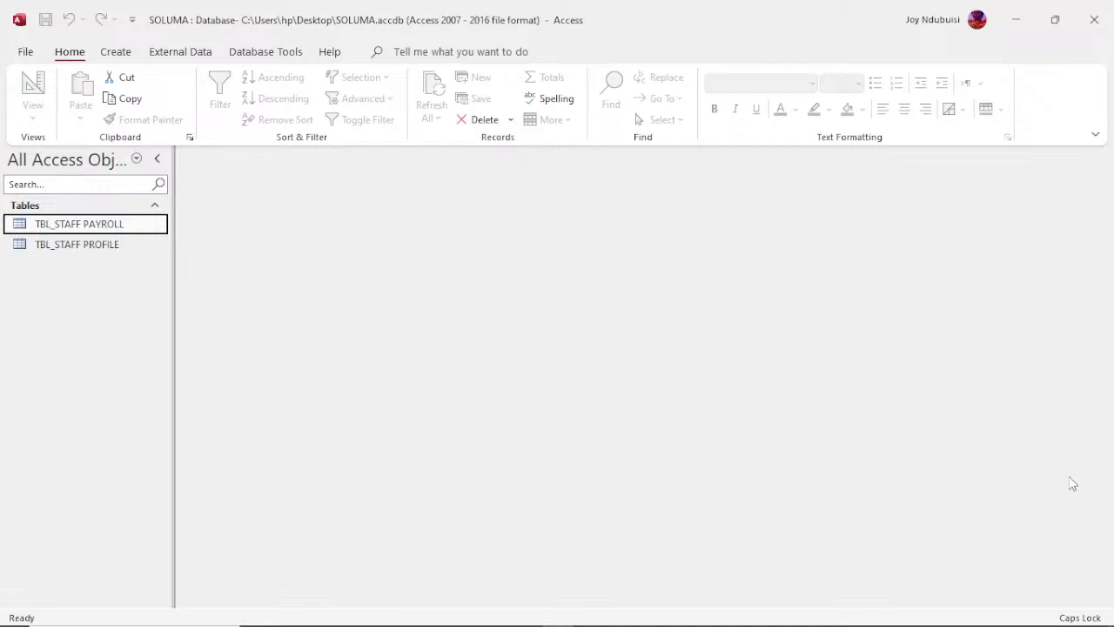
pyautogui.click(75, 228)
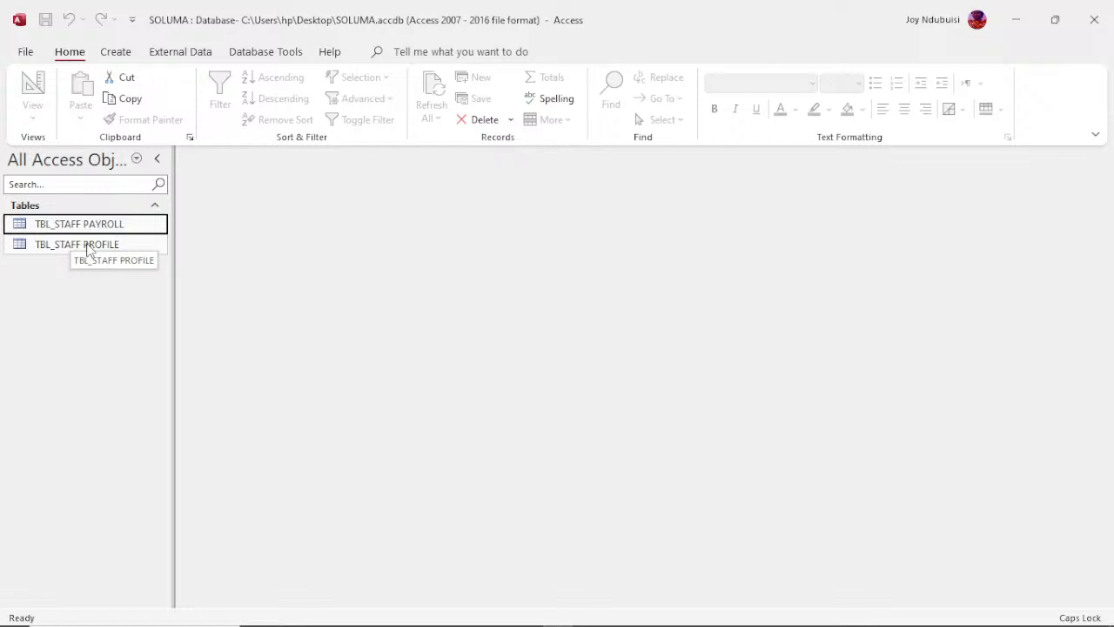
pyautogui.click(88, 249)
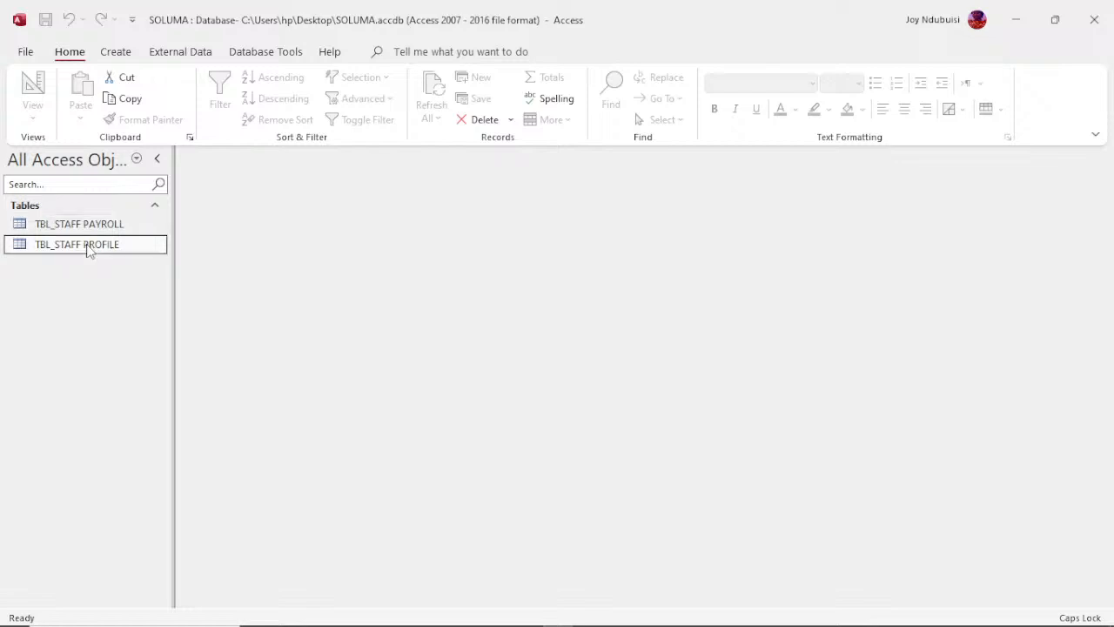
pyautogui.doubleClick(87, 248)
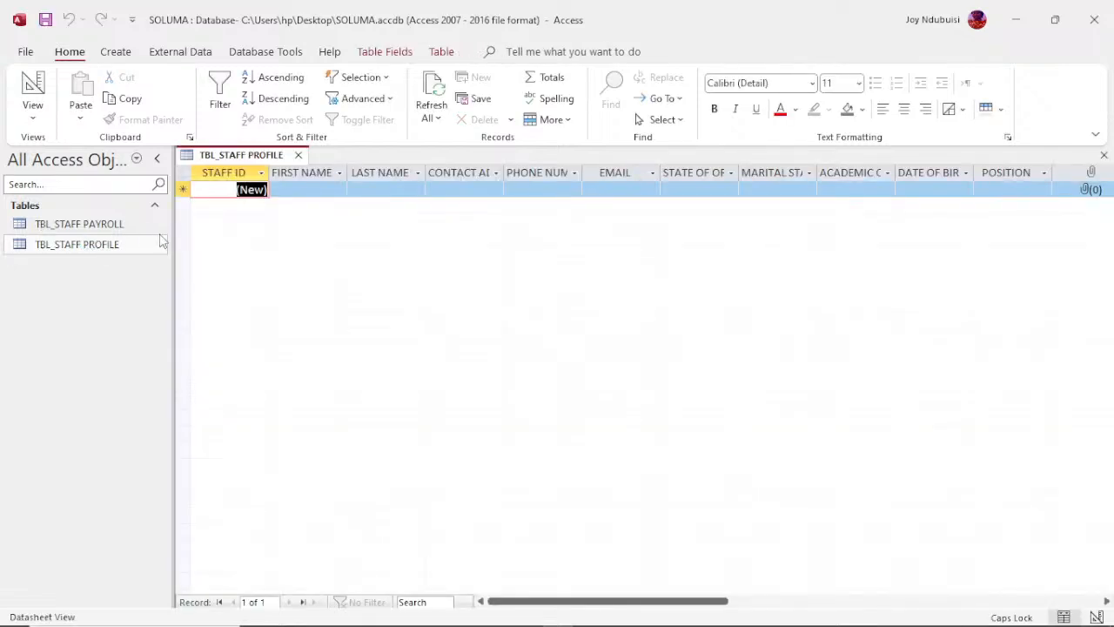
# Step: Enter the staff member's first name and last name in a new record
pyautogui.click(300, 191)
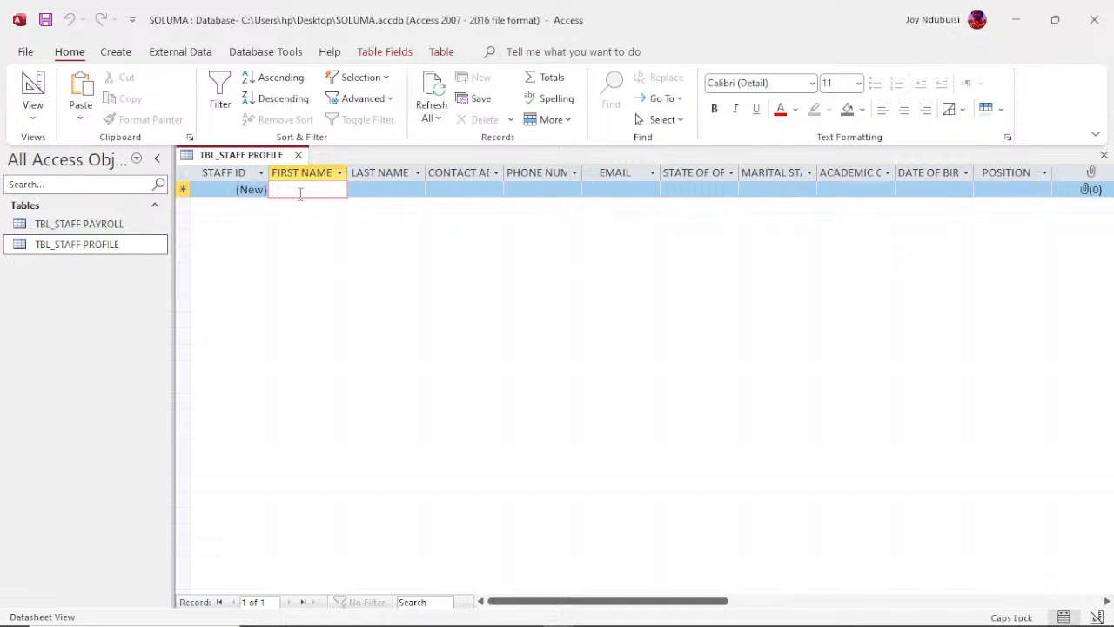
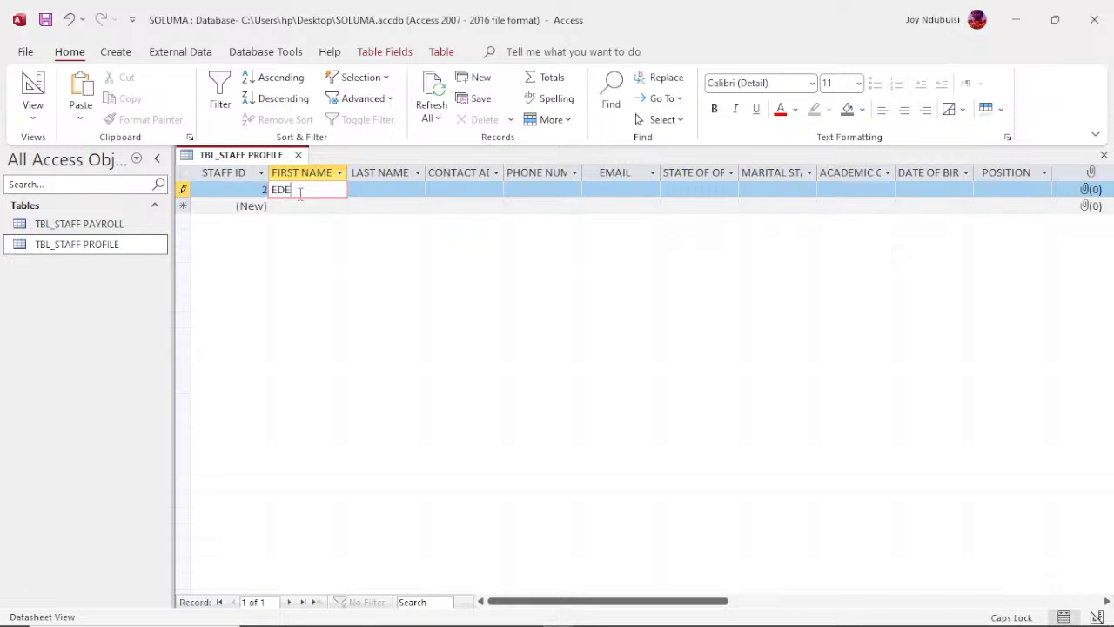
pyautogui.press('Tab')
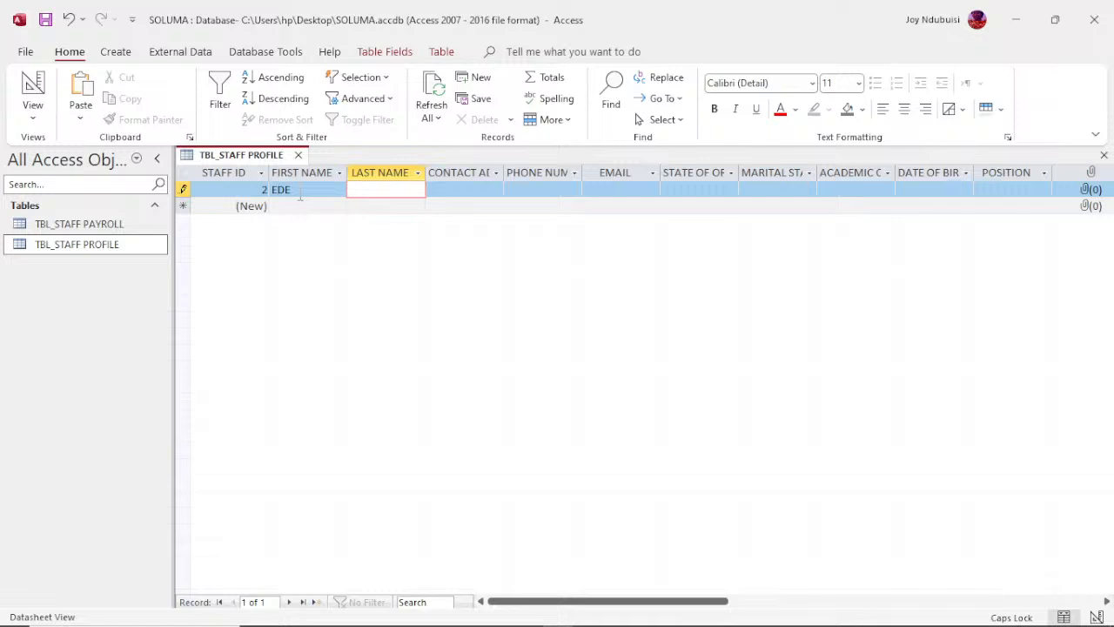
pyautogui.press('Tab')
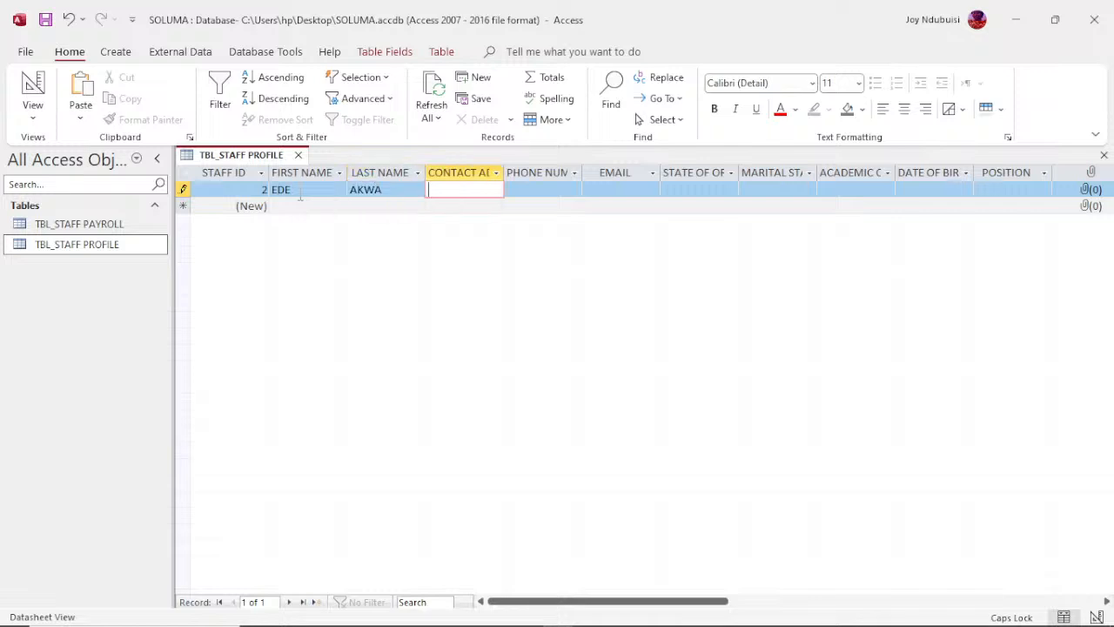
# Step: Fill in the staff member's contact address and phone number in the same record
pyautogui.press('Tab')
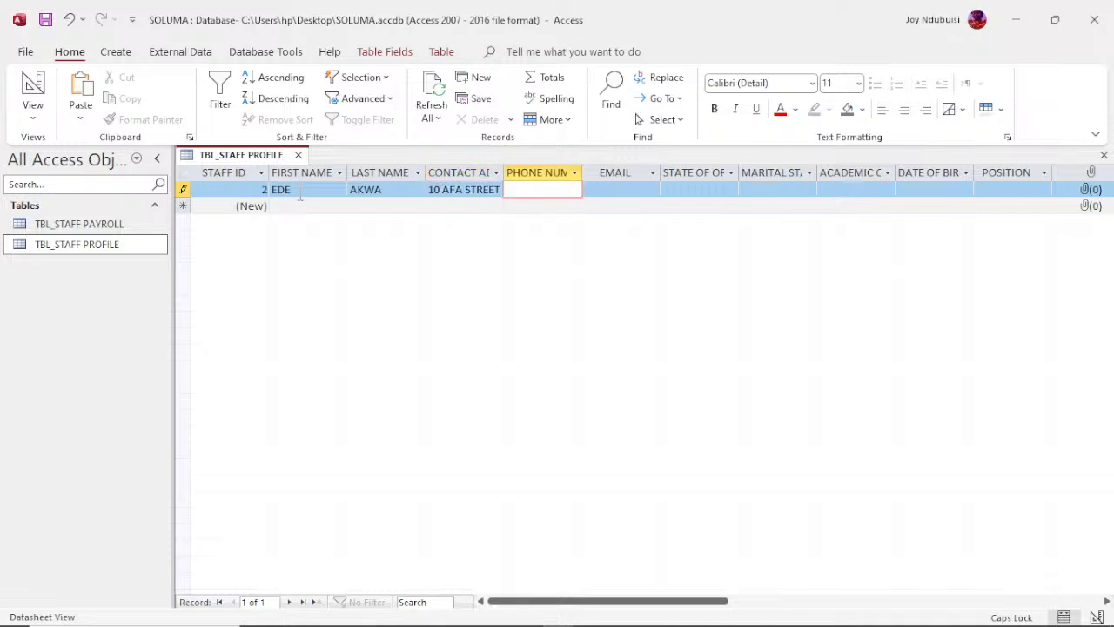
pyautogui.press('Tab')
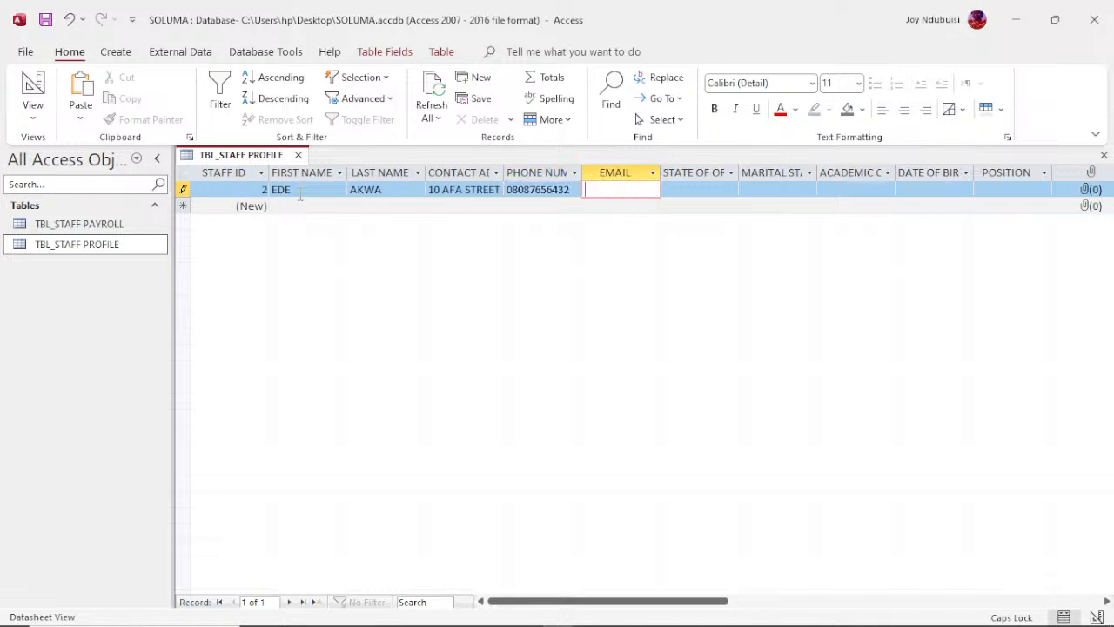
# Step: Enter the staff member's email address and set the state of origin to OYO
pyautogui.press('Tab')
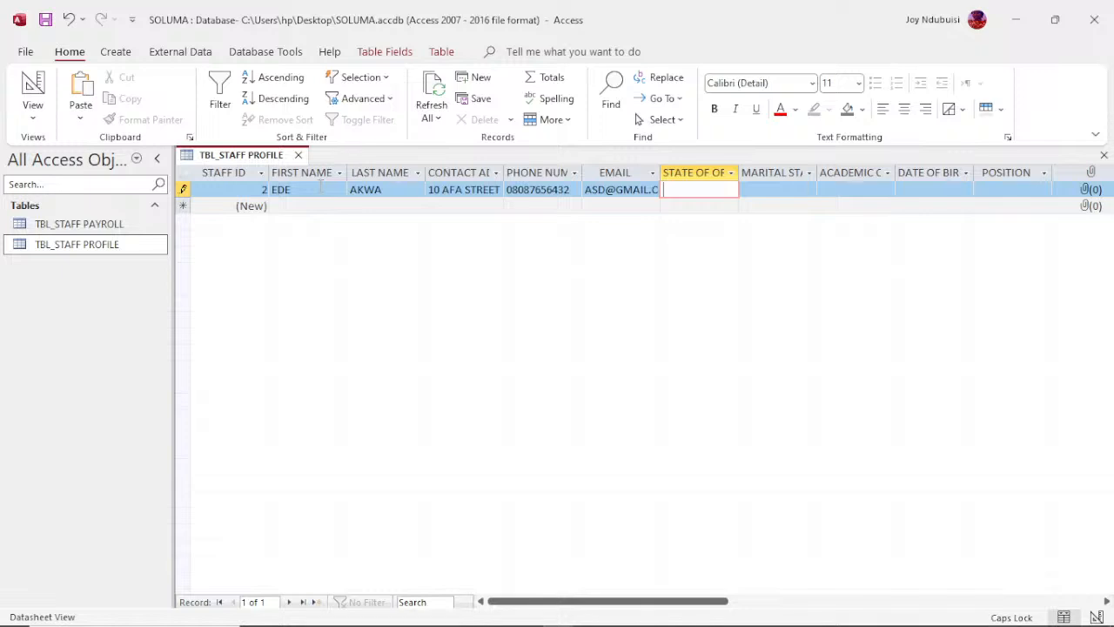
pyautogui.write('OYO')
pyautogui.press('Tab')
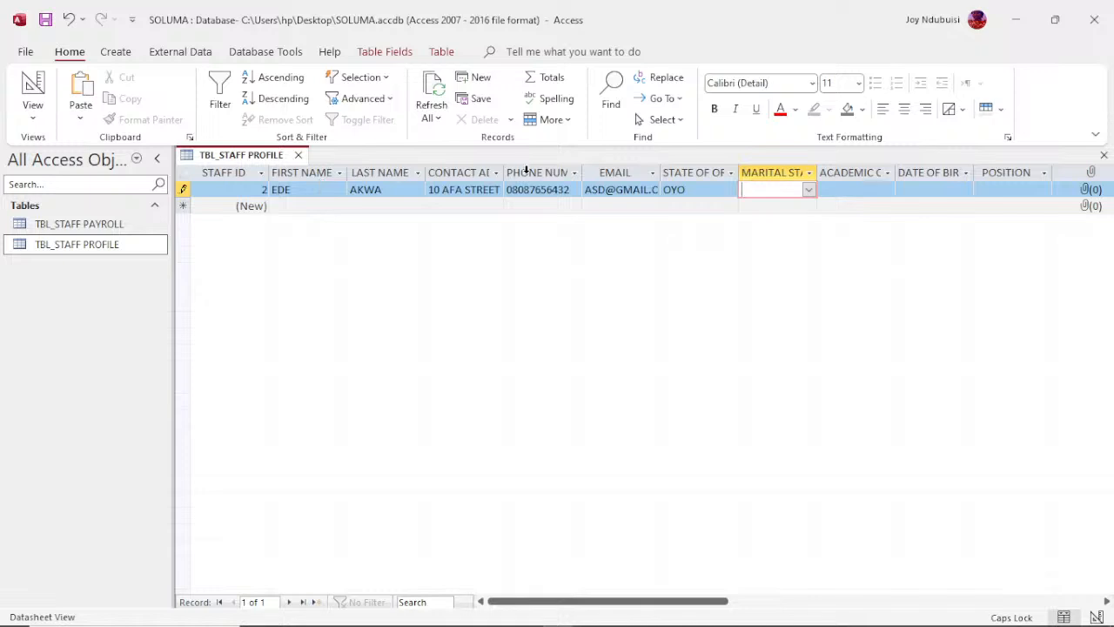
# Step: Set the record's marital status to SINGLE and the academic qualification to HND/BSC
pyautogui.write('SINGLE')
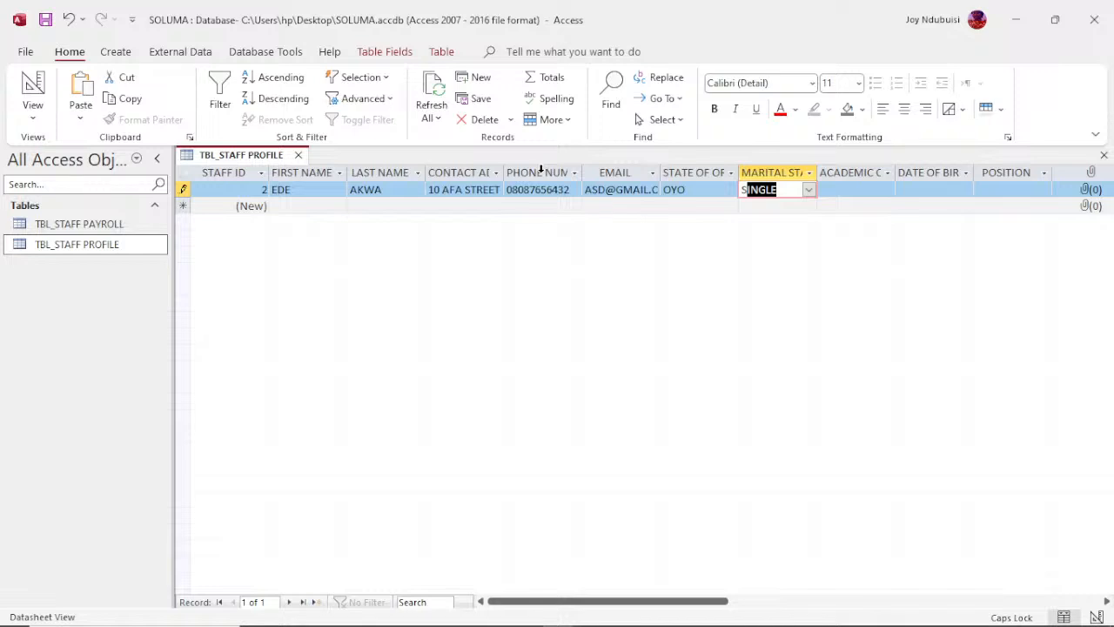
pyautogui.press('Tab')
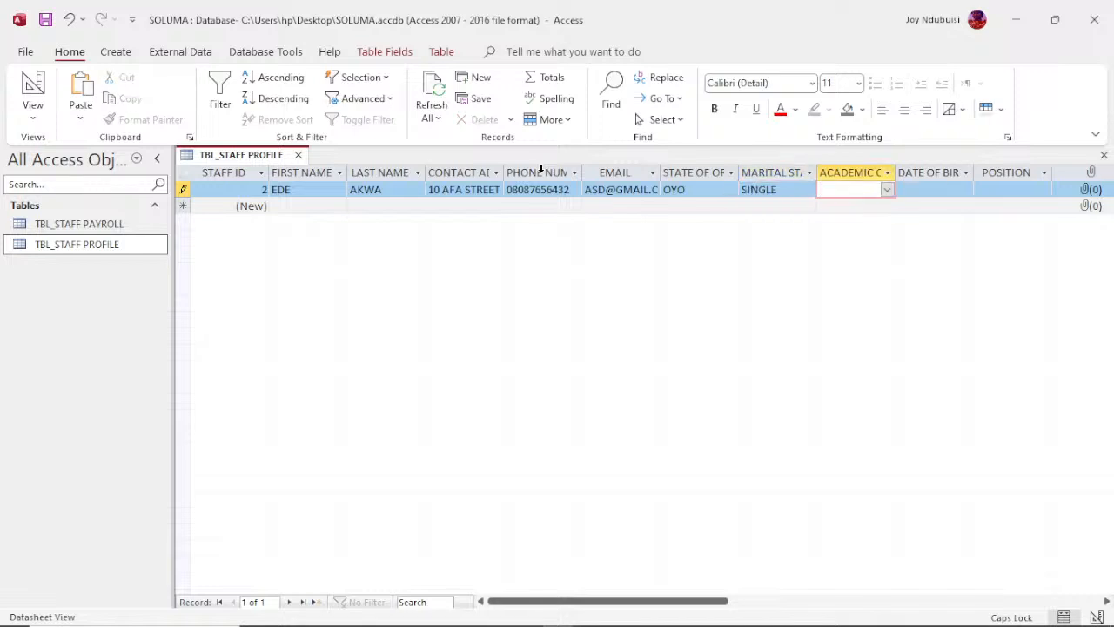
pyautogui.write('B')
pyautogui.write('.')
pyautogui.press('BackSpace')
pyautogui.press('BackSpace')
pyautogui.write('HND/BSC')
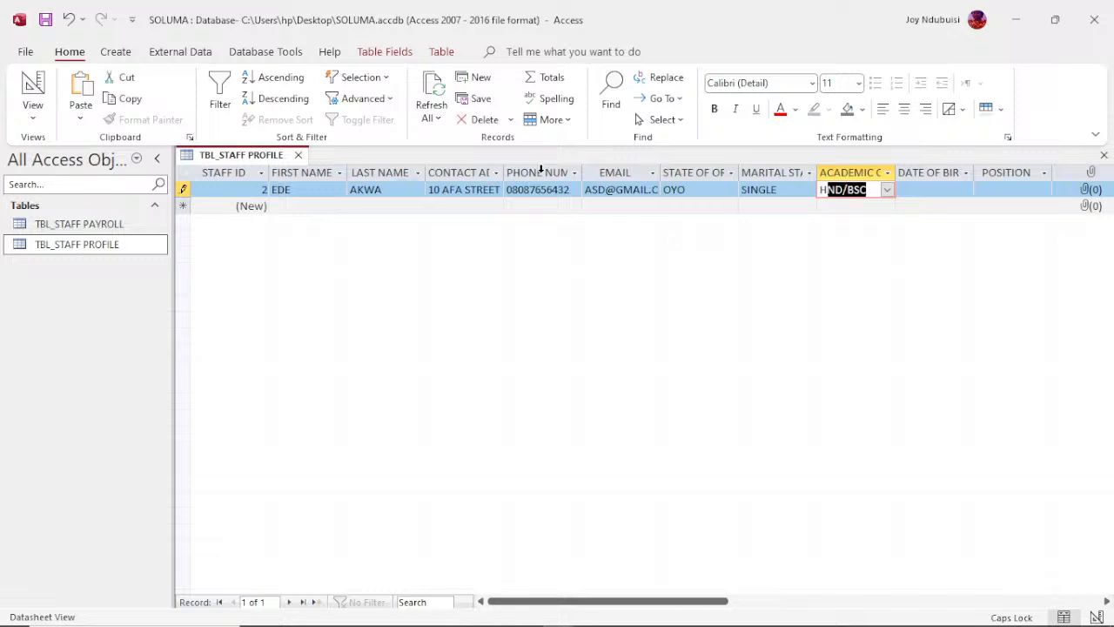
pyautogui.press('Tab')
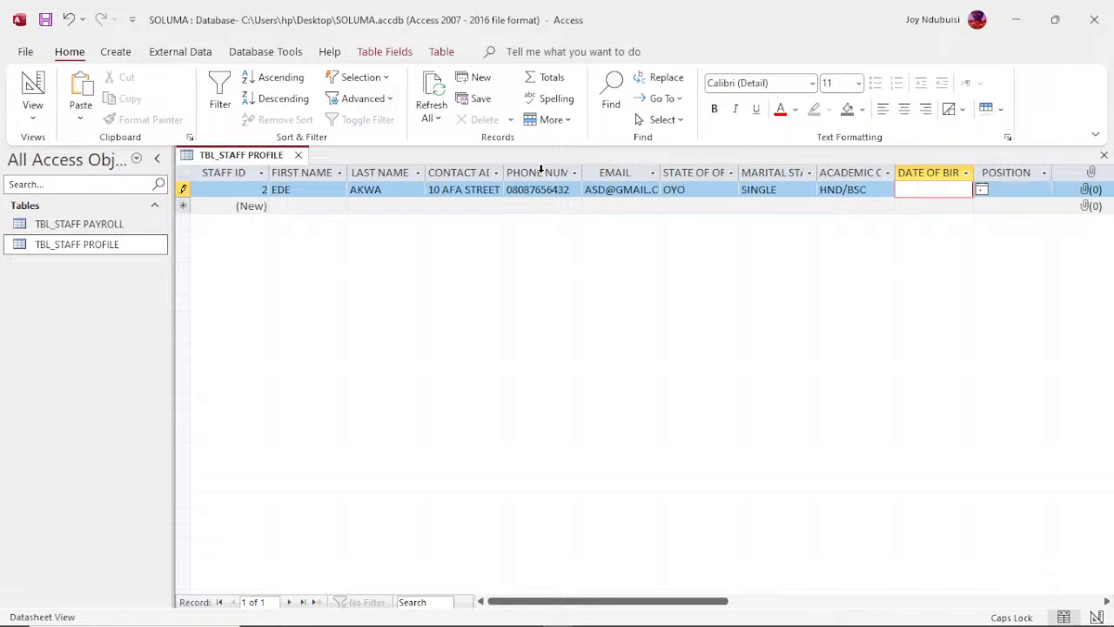
# Step: Choose the staff member's date of birth from the date picker
pyautogui.click(981, 190)
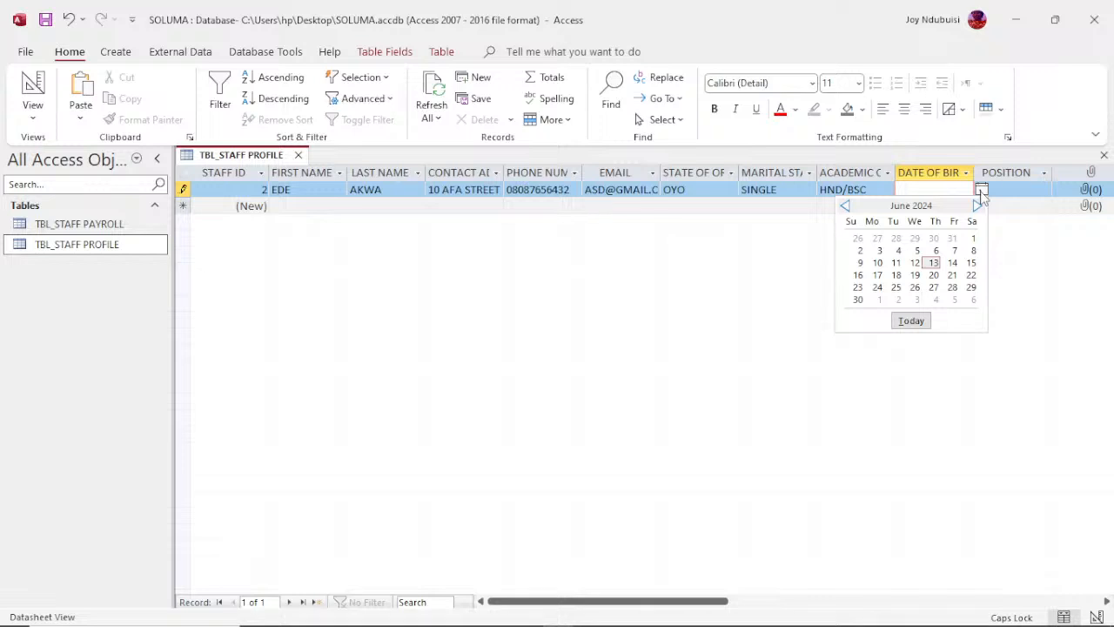
pyautogui.click(845, 207)
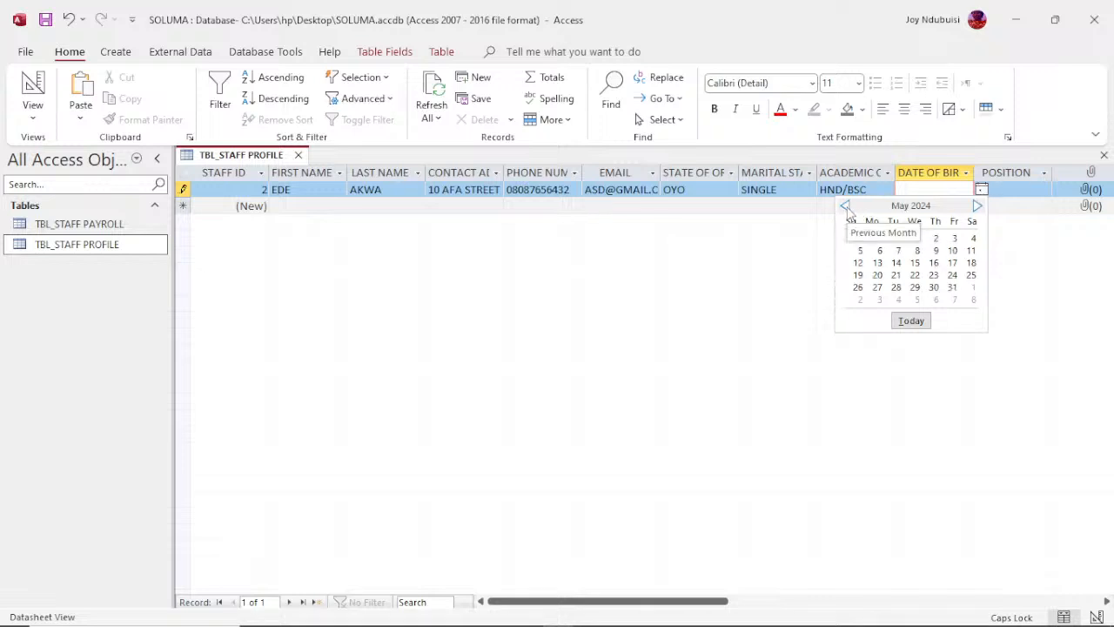
pyautogui.click(845, 207)
pyautogui.tripleClick(845, 207)
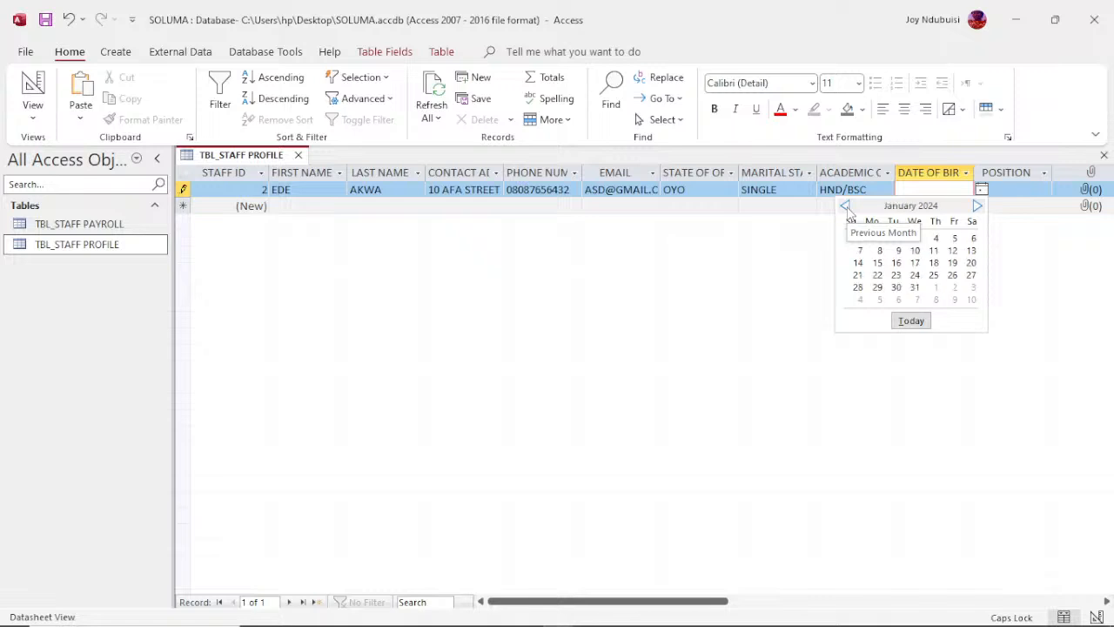
pyautogui.tripleClick(845, 207)
pyautogui.tripleClick(845, 208)
pyautogui.tripleClick(845, 207)
pyautogui.tripleClick(845, 207)
pyautogui.tripleClick(845, 207)
pyautogui.doubleClick(845, 207)
pyautogui.doubleClick(845, 207)
pyautogui.tripleClick(845, 208)
pyautogui.tripleClick(845, 207)
pyautogui.tripleClick(845, 207)
pyautogui.doubleClick(845, 208)
pyautogui.doubleClick(845, 207)
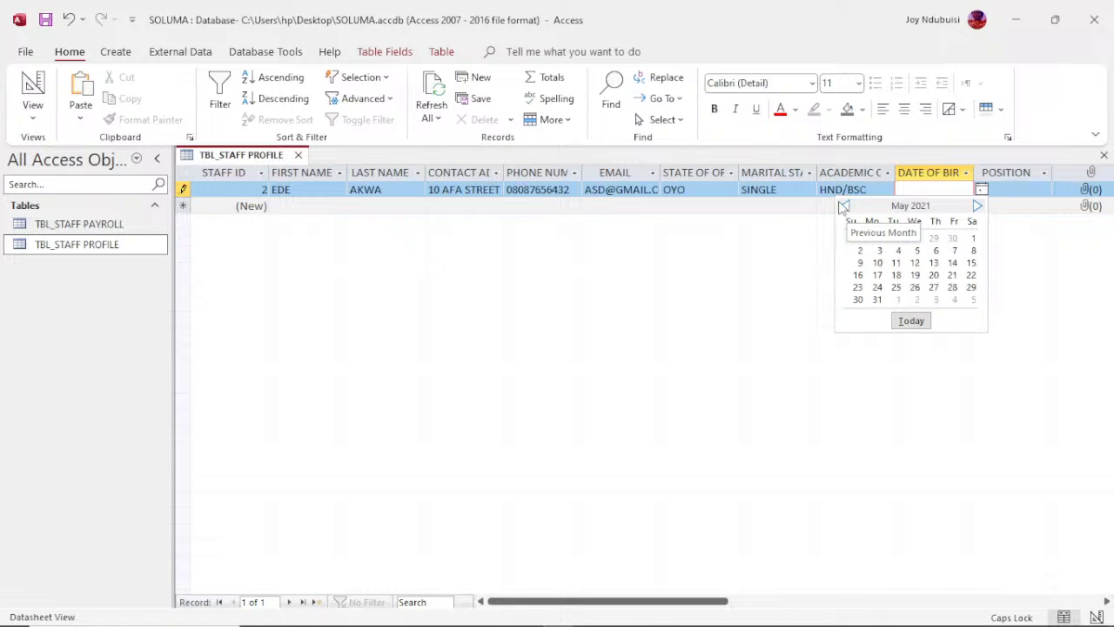
pyautogui.click(915, 263)
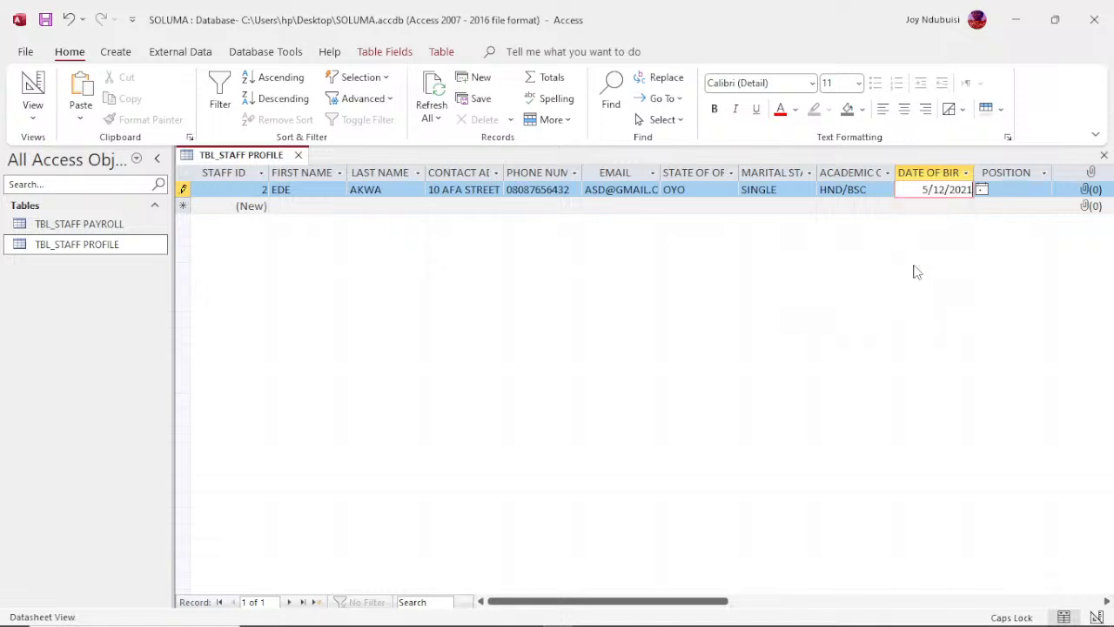
# Step: Enter HR INTERN as the staff member's position and open the record's attachments
pyautogui.click(1037, 189)
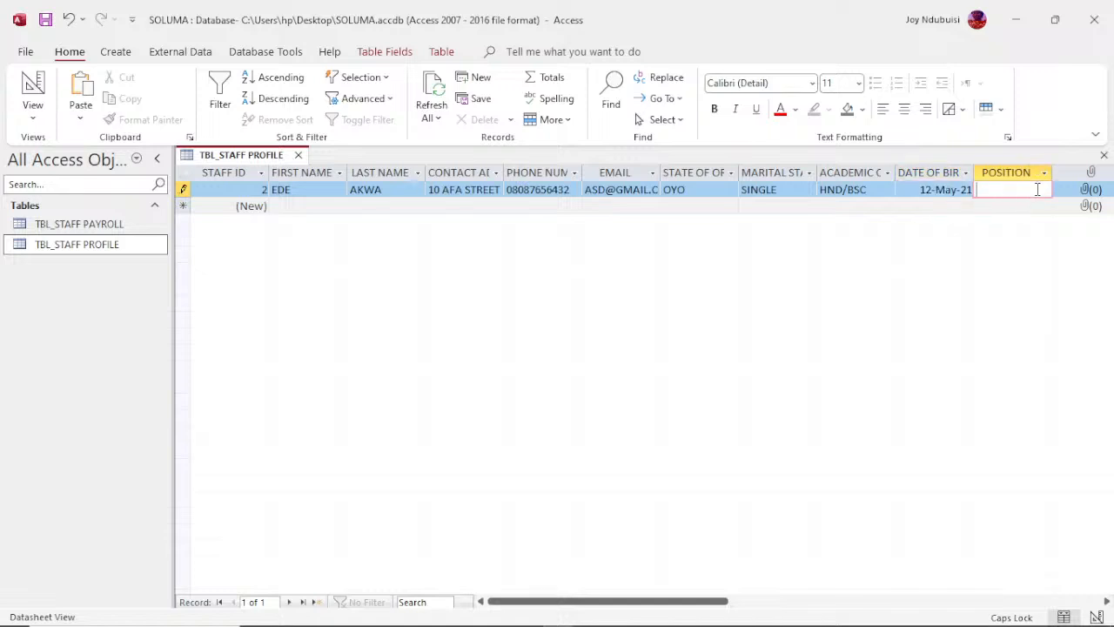
pyautogui.write('HR INTERN')
pyautogui.press('Tab')
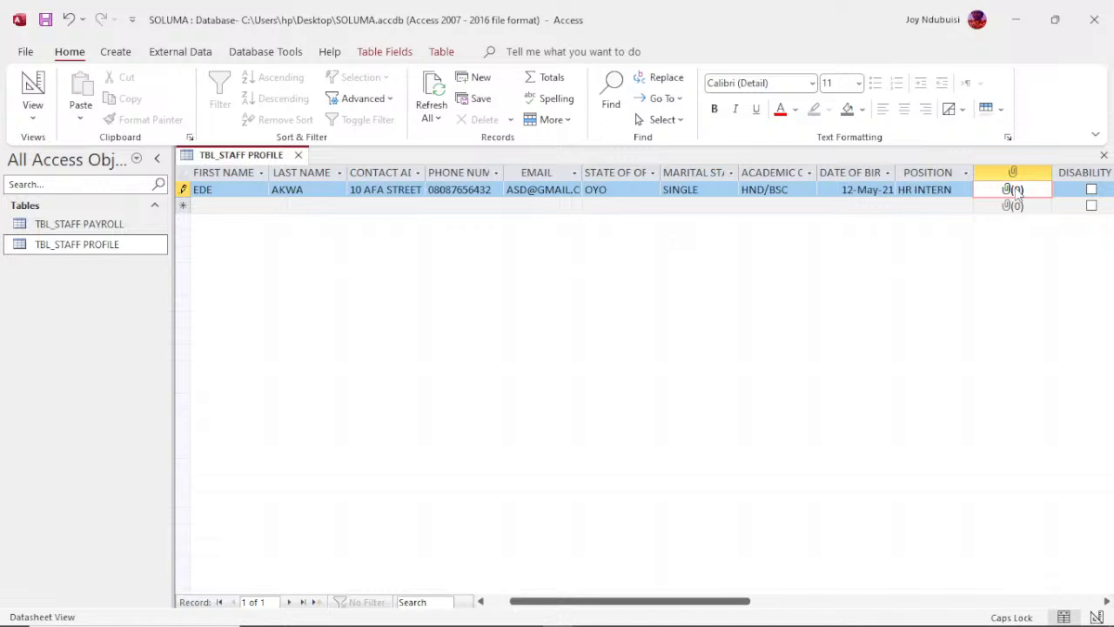
pyautogui.doubleClick(1015, 190)
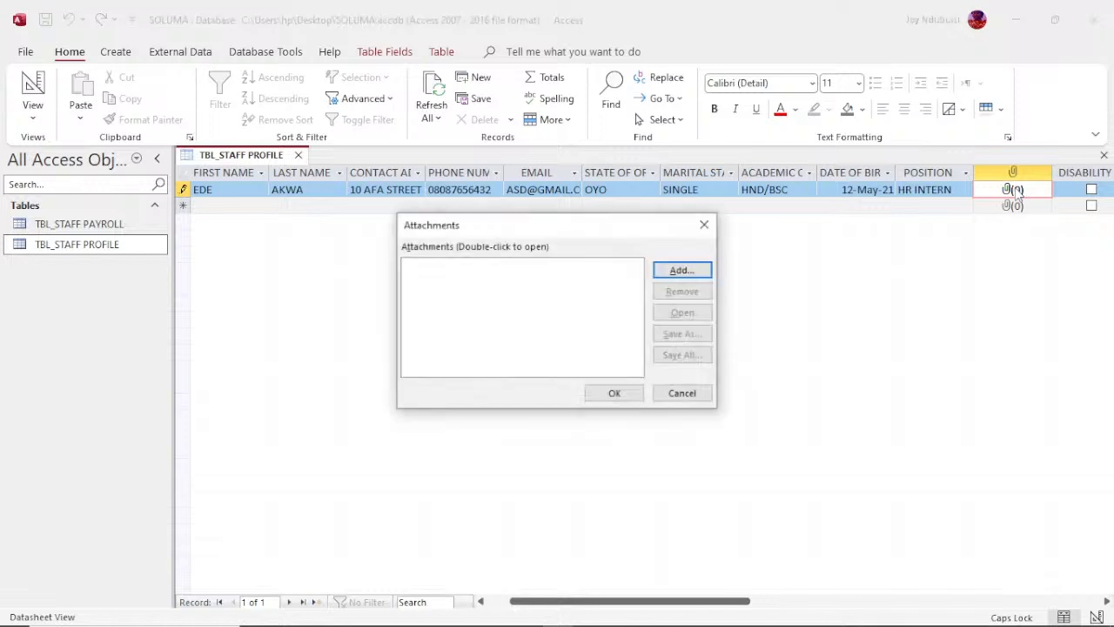
# Step: Try to attach the Access shortcut from the Desktop to the staff record
pyautogui.click(683, 271)
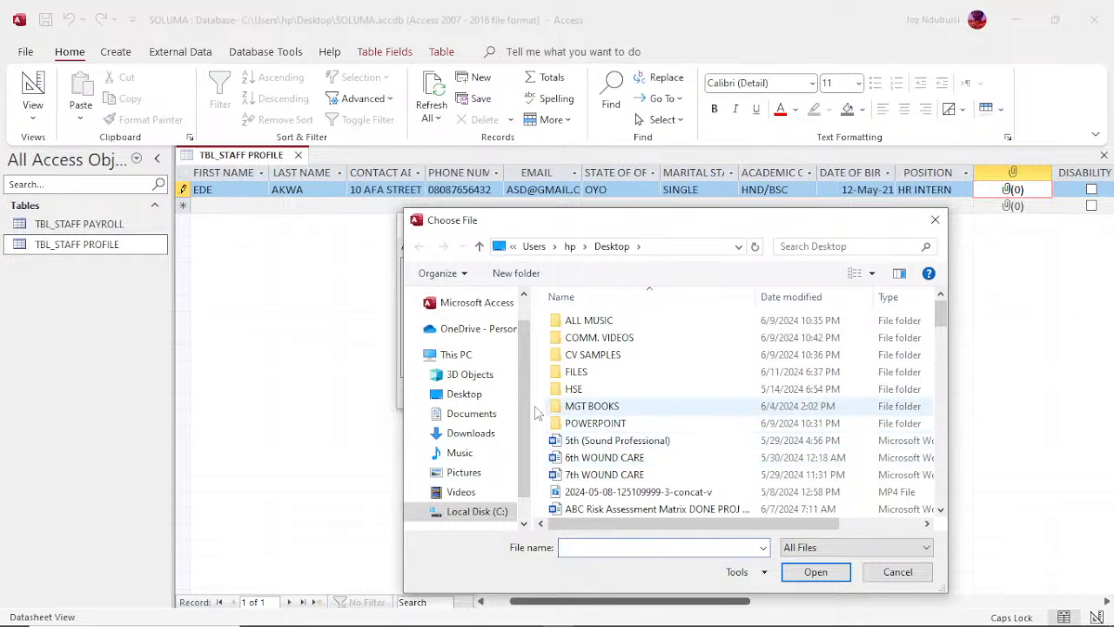
pyautogui.click(465, 395)
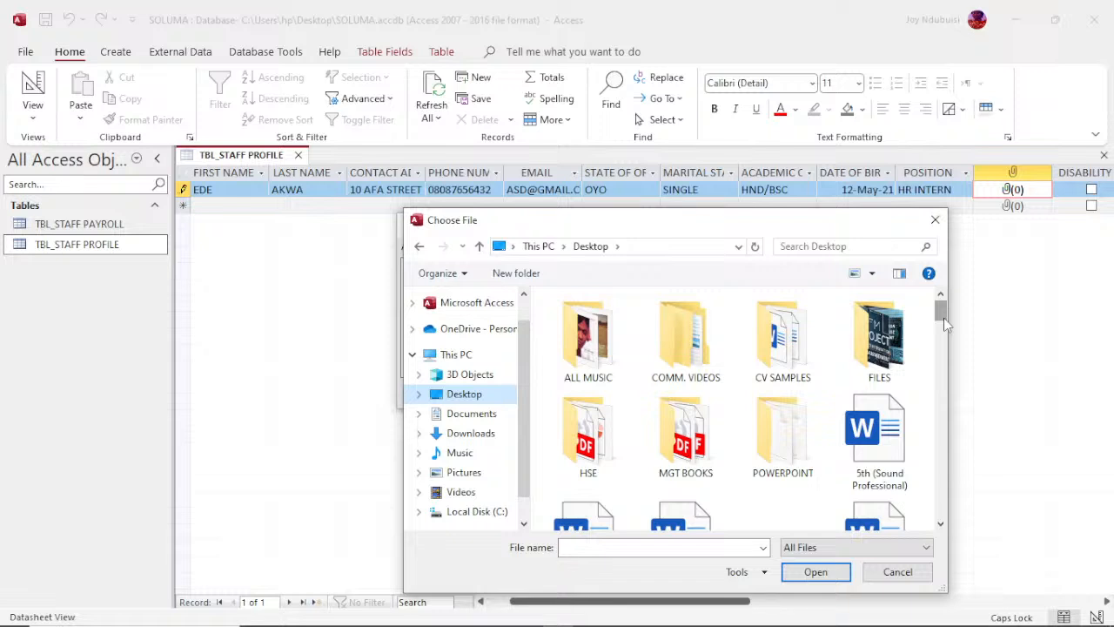
pyautogui.moveTo(944, 318); pyautogui.dragTo(945, 343)
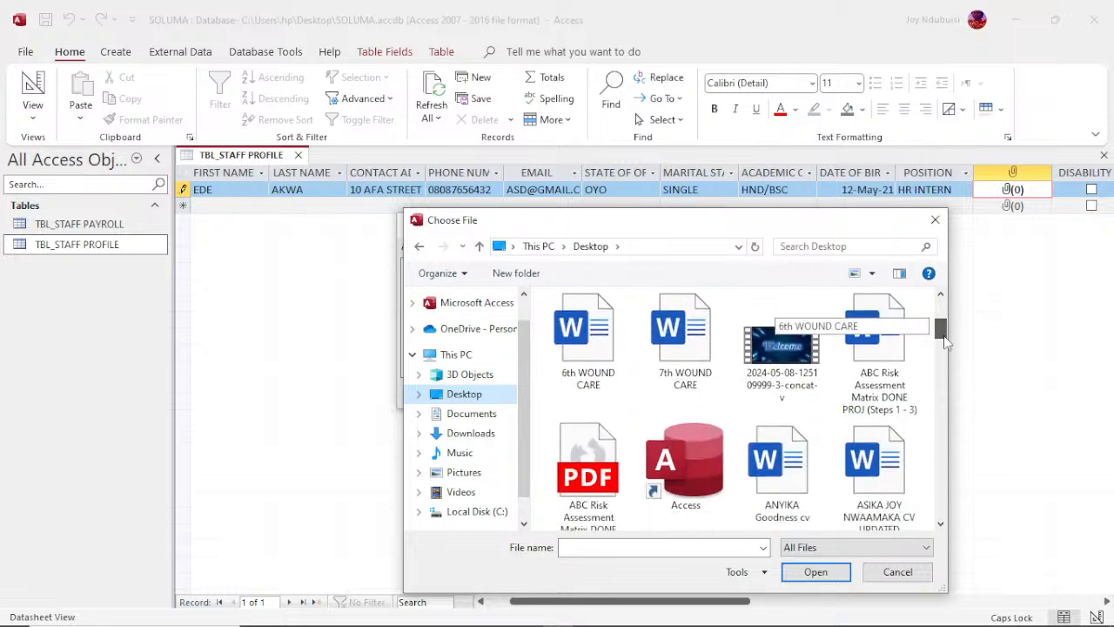
pyautogui.click(683, 466)
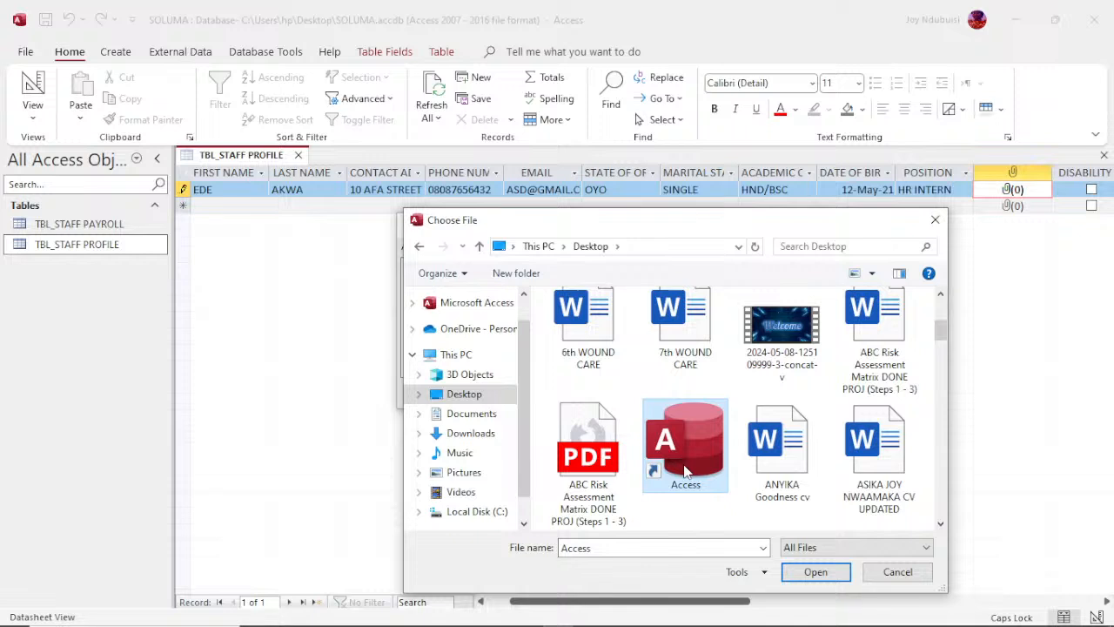
pyautogui.click(813, 576)
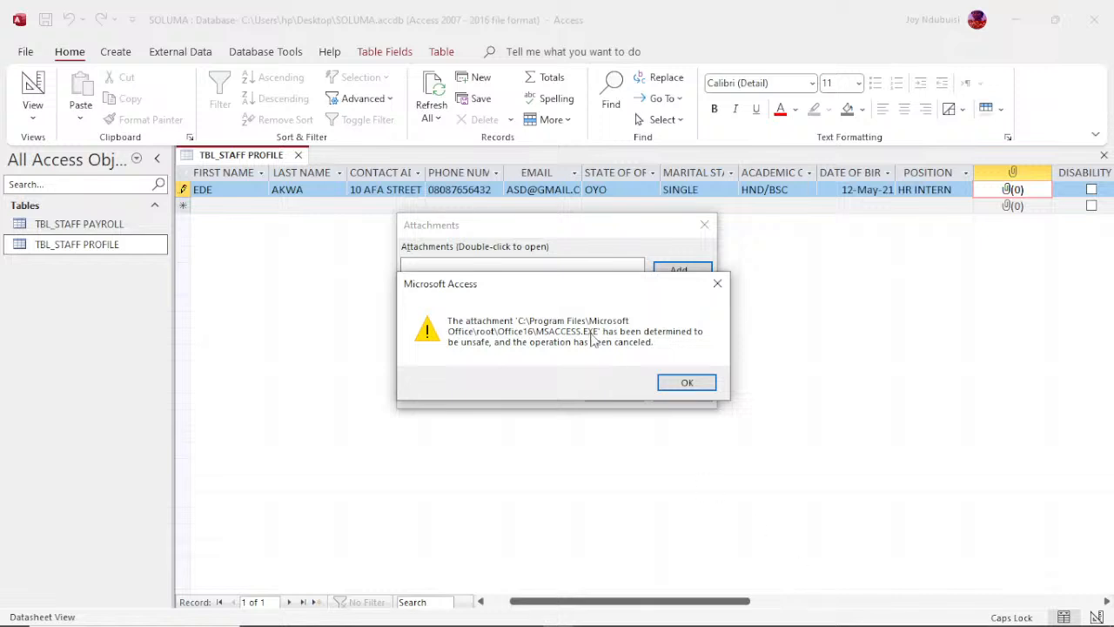
pyautogui.click(687, 382)
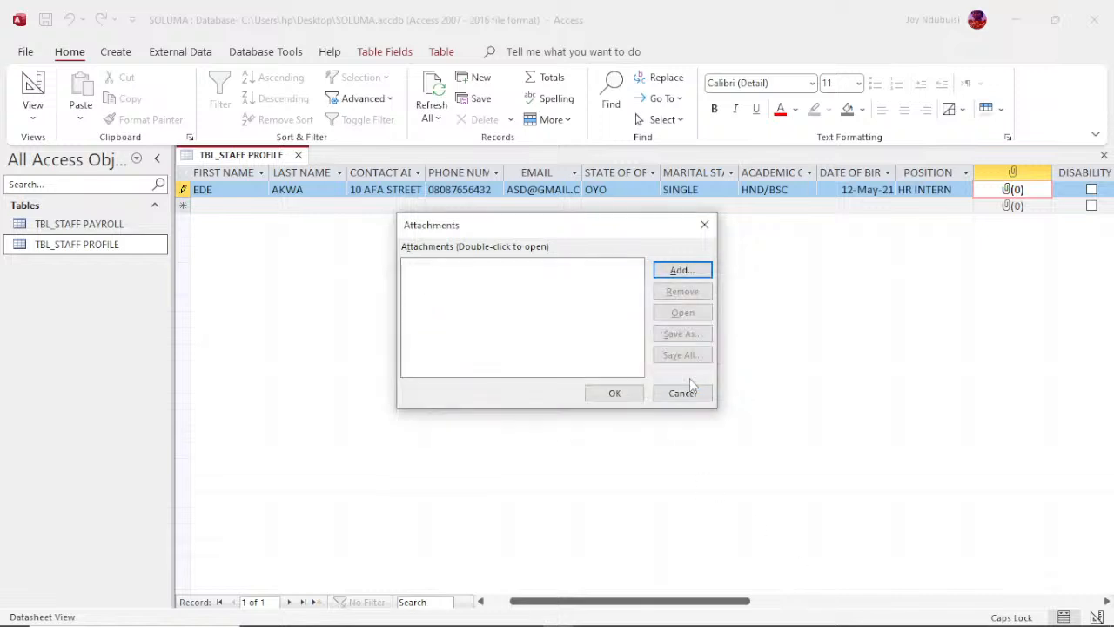
# Step: Attach the image IMG-20240508-WA0011 from the Desktop to the first staff record
pyautogui.click(668, 272)
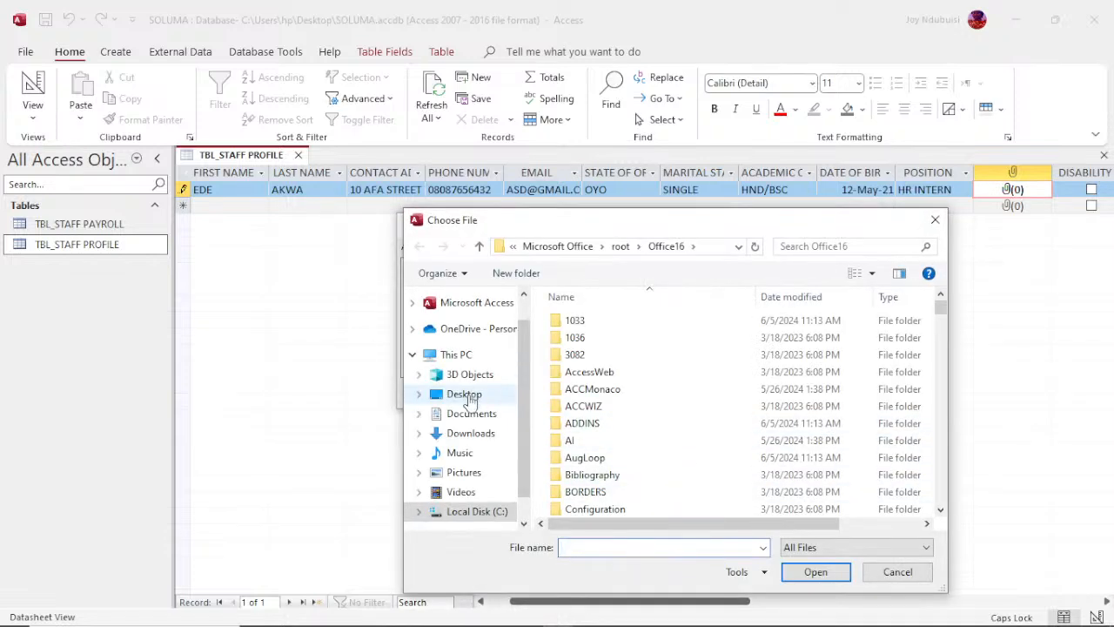
pyautogui.click(466, 395)
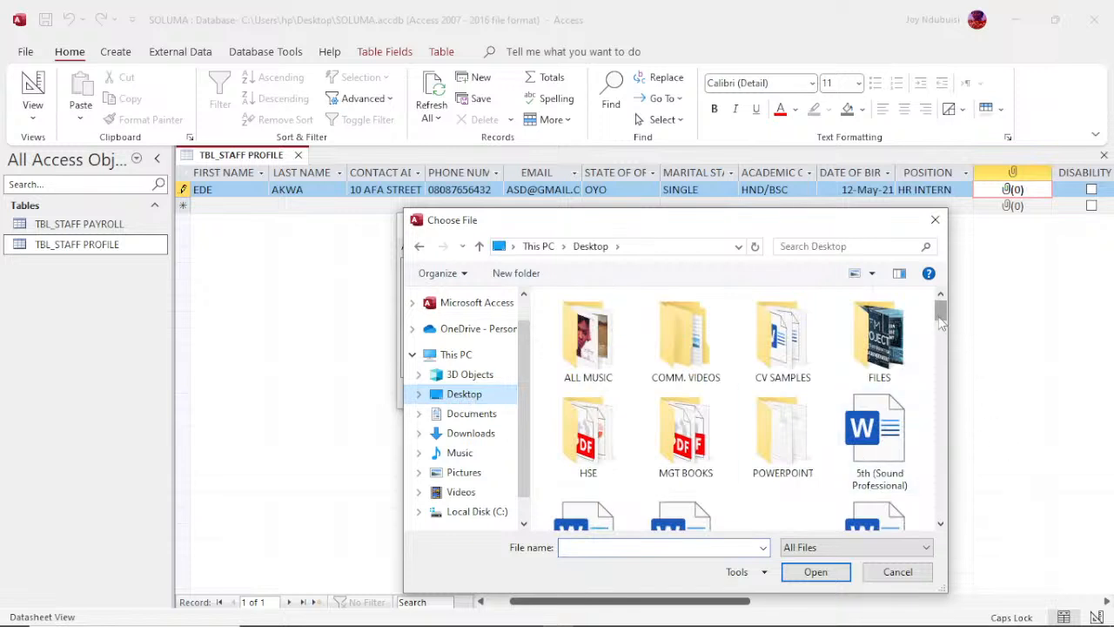
pyautogui.moveTo(941, 322); pyautogui.dragTo(948, 410)
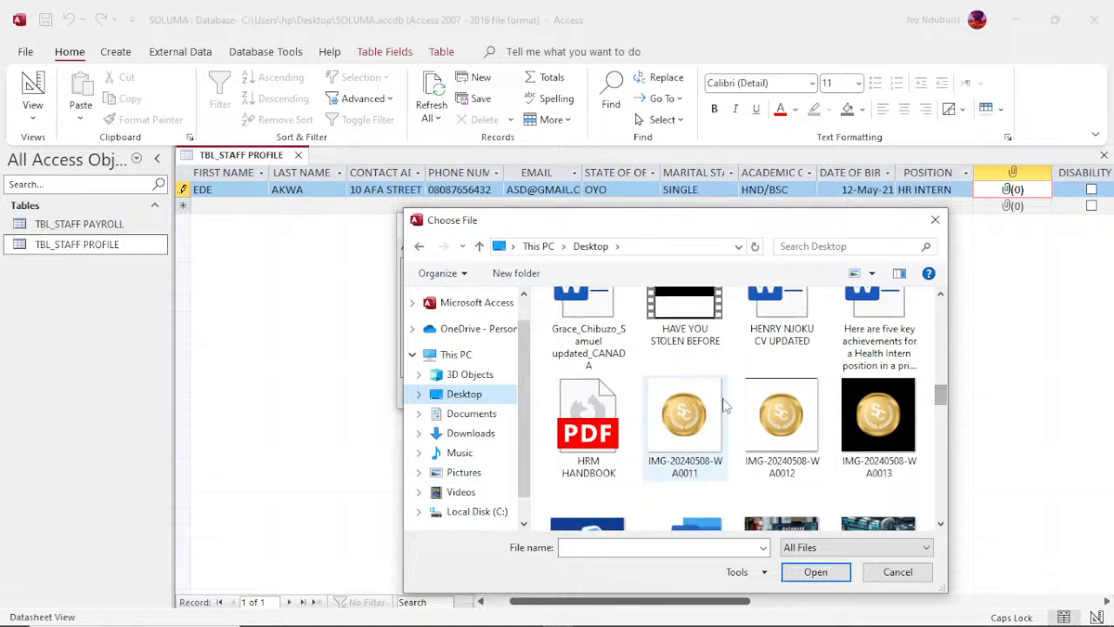
pyautogui.click(683, 428)
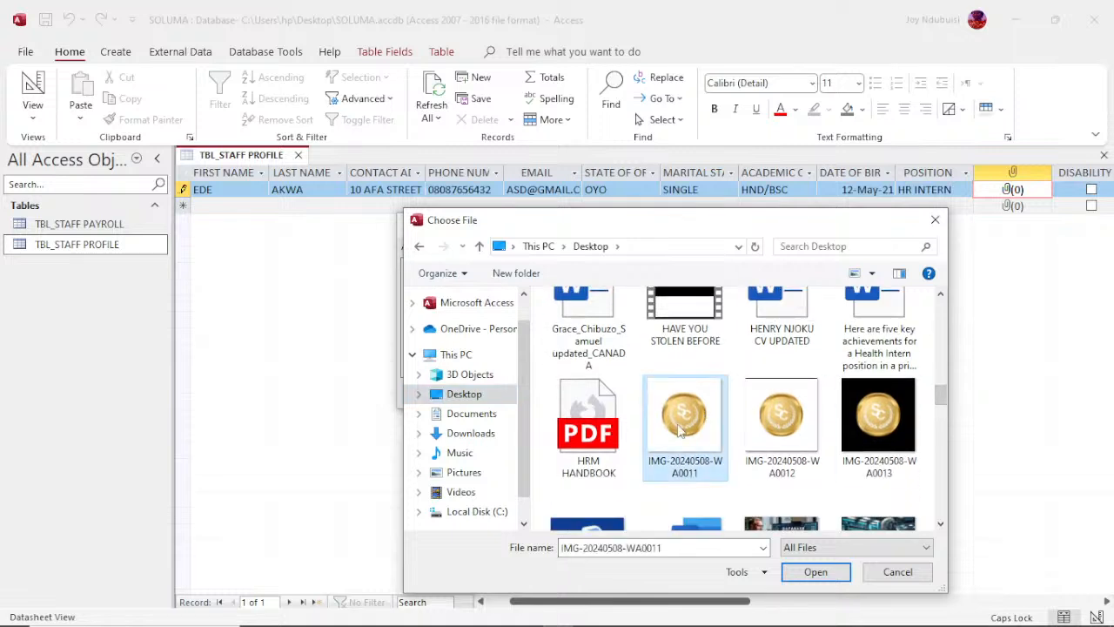
pyautogui.click(799, 573)
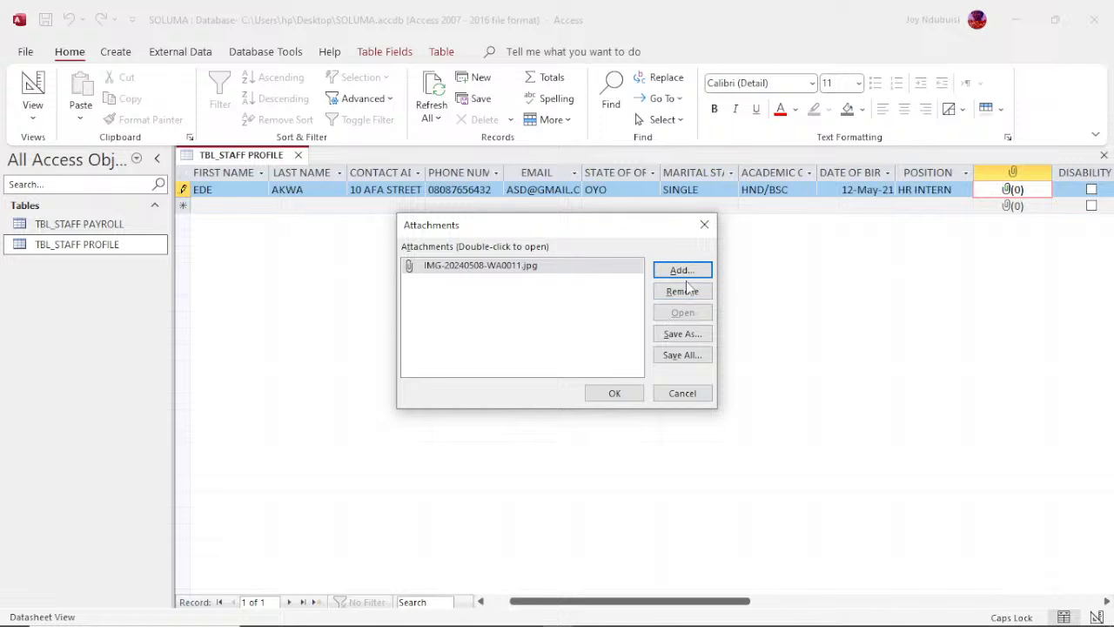
pyautogui.click(616, 393)
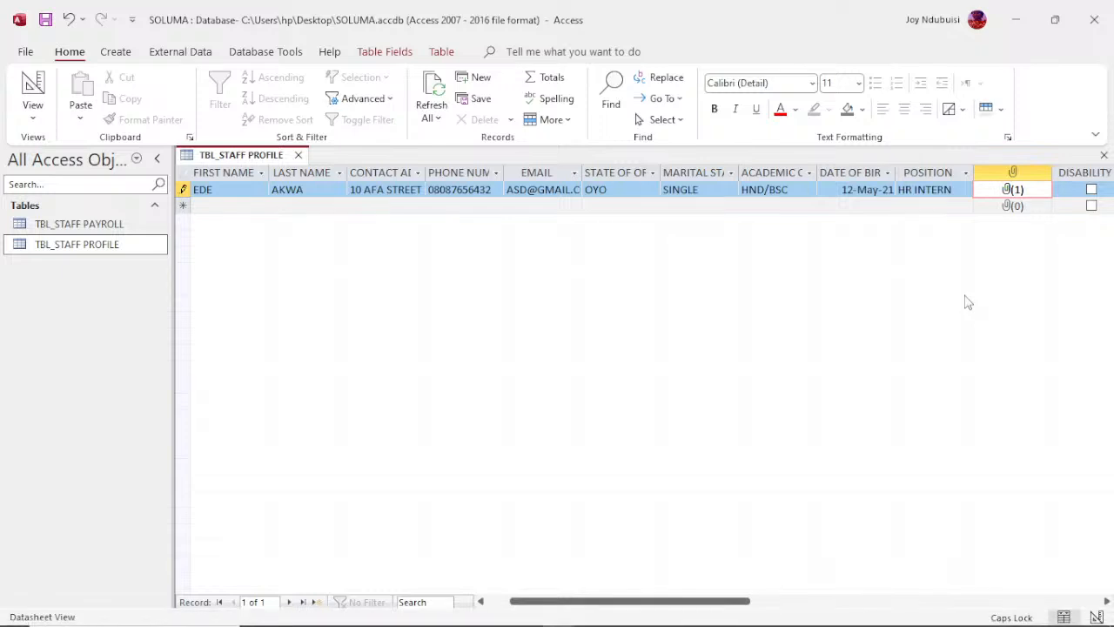
# Step: Leave the first record's disability and company fields unchanged and enter the full name of the next of kin
pyautogui.press('Tab')
pyautogui.press('Tab')
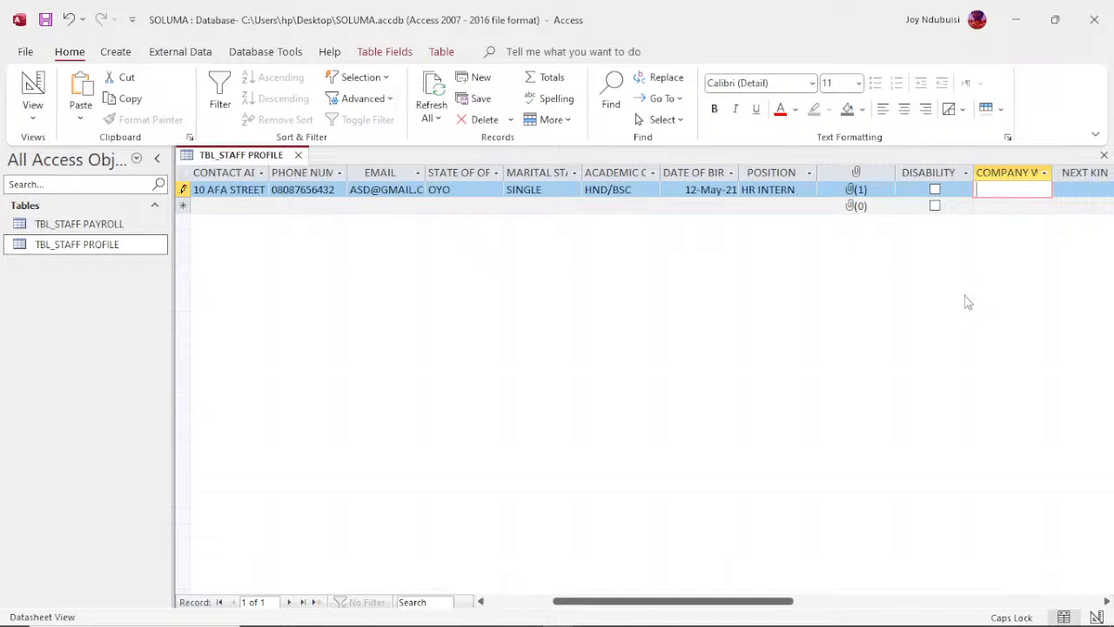
pyautogui.press('Tab')
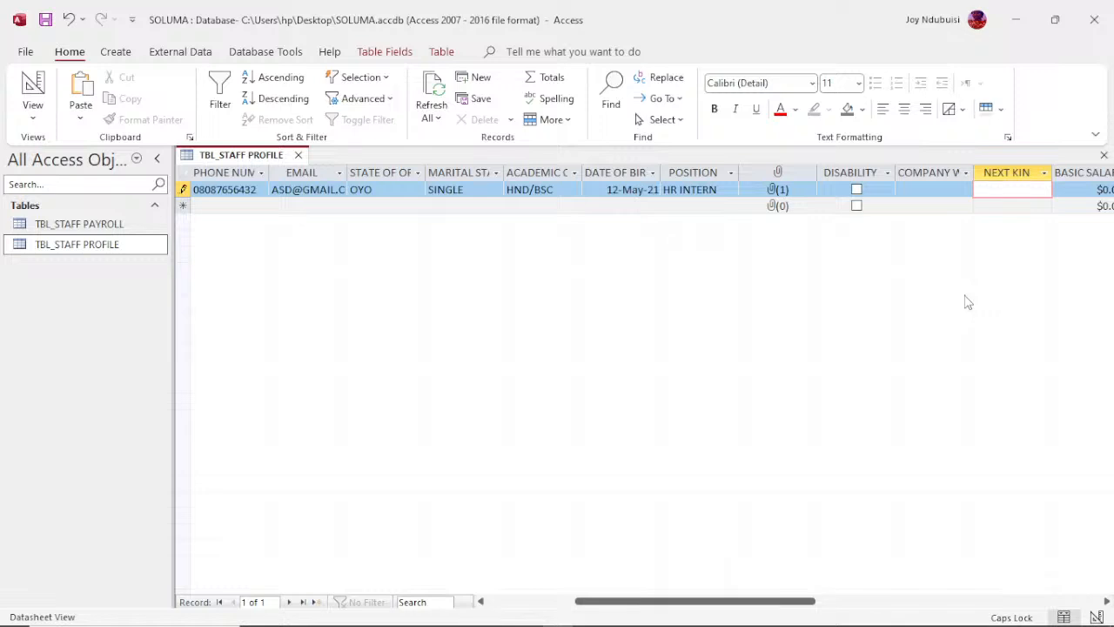
pyautogui.press('Tab')
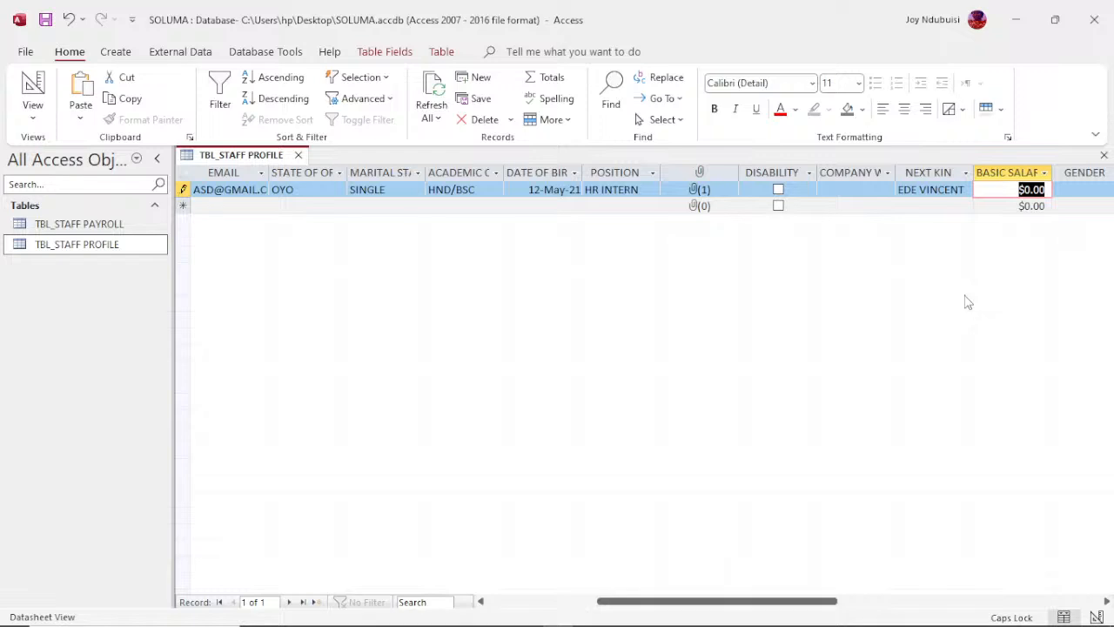
# Step: Set the first record's basic salary to 100000 and the gender to MALE, completing the record
pyautogui.write('100000')
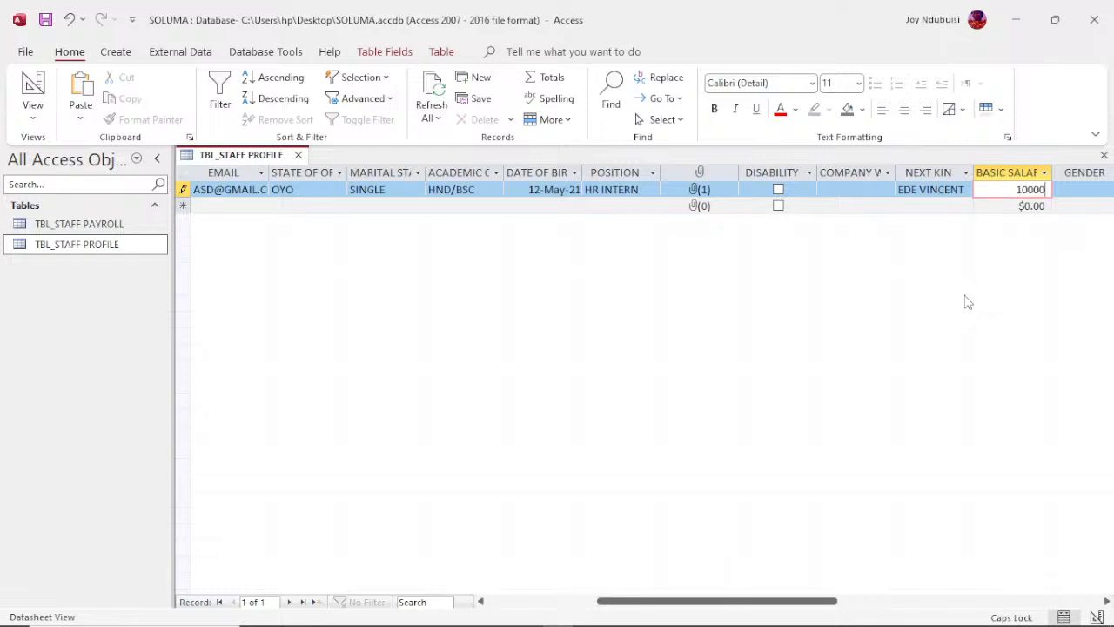
pyautogui.press('Tab')
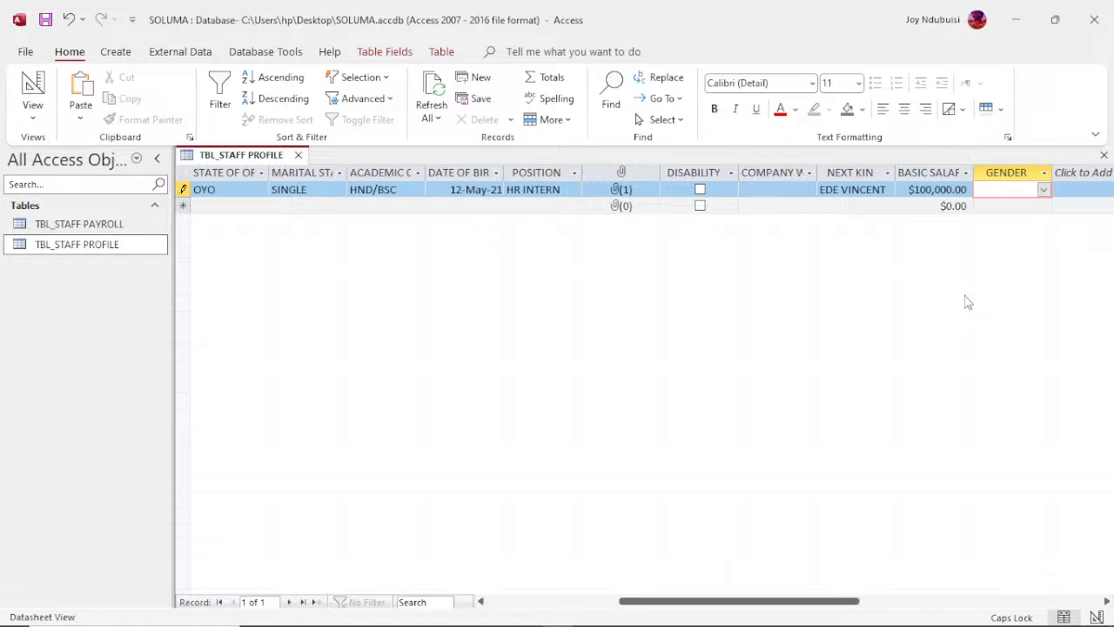
pyautogui.write('MALE')
pyautogui.press('Tab')
pyautogui.press('Tab')
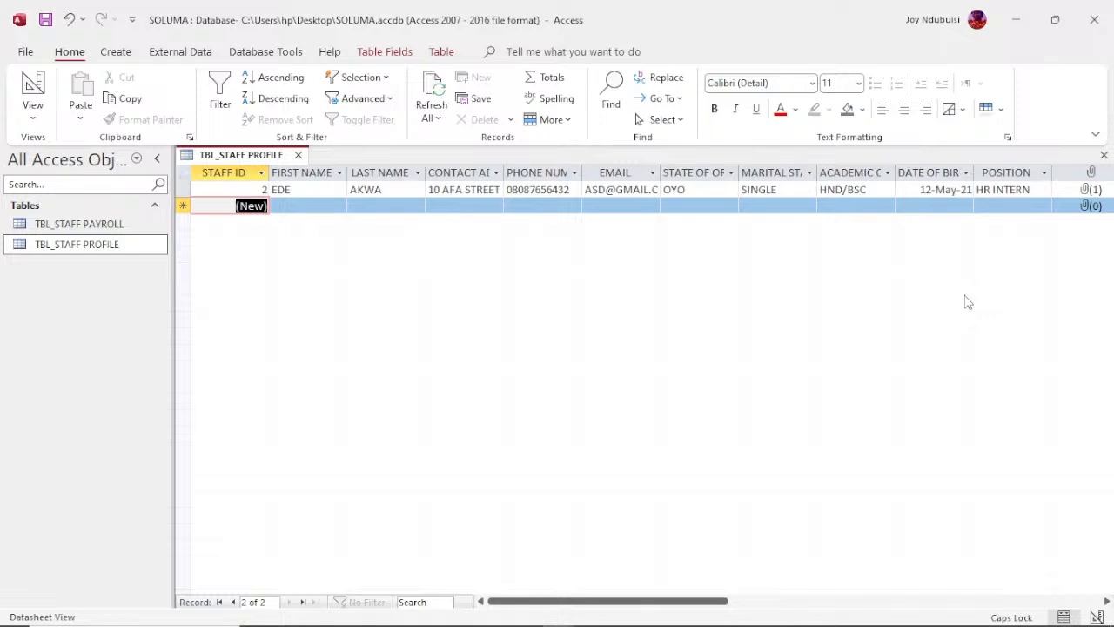
# Step: Start a second staff record by entering the staff member's first and last names
pyautogui.press('Tab')
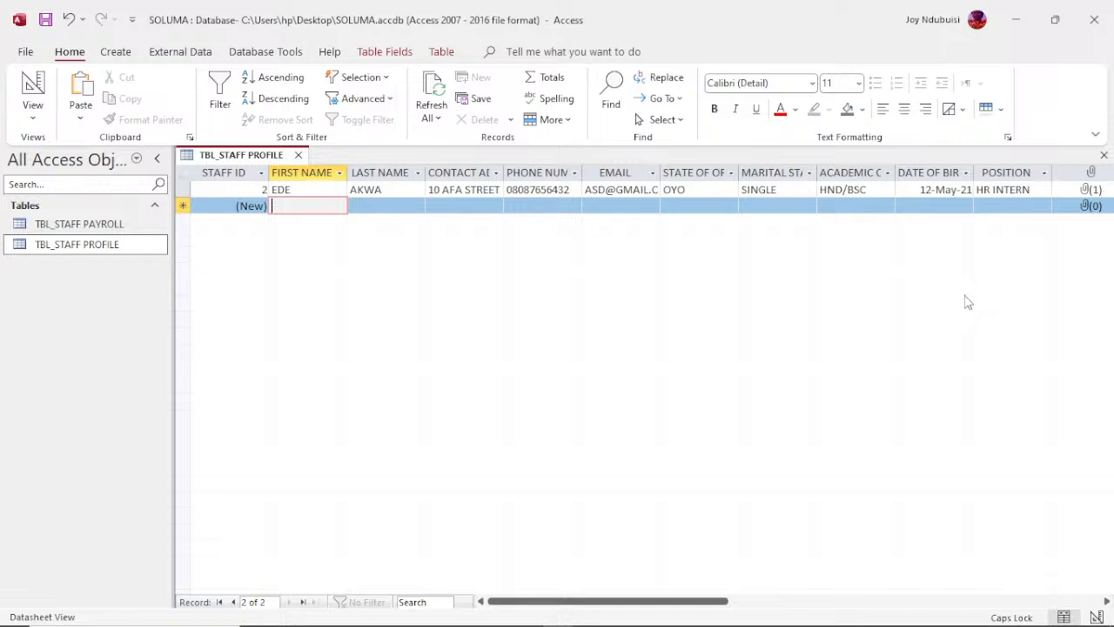
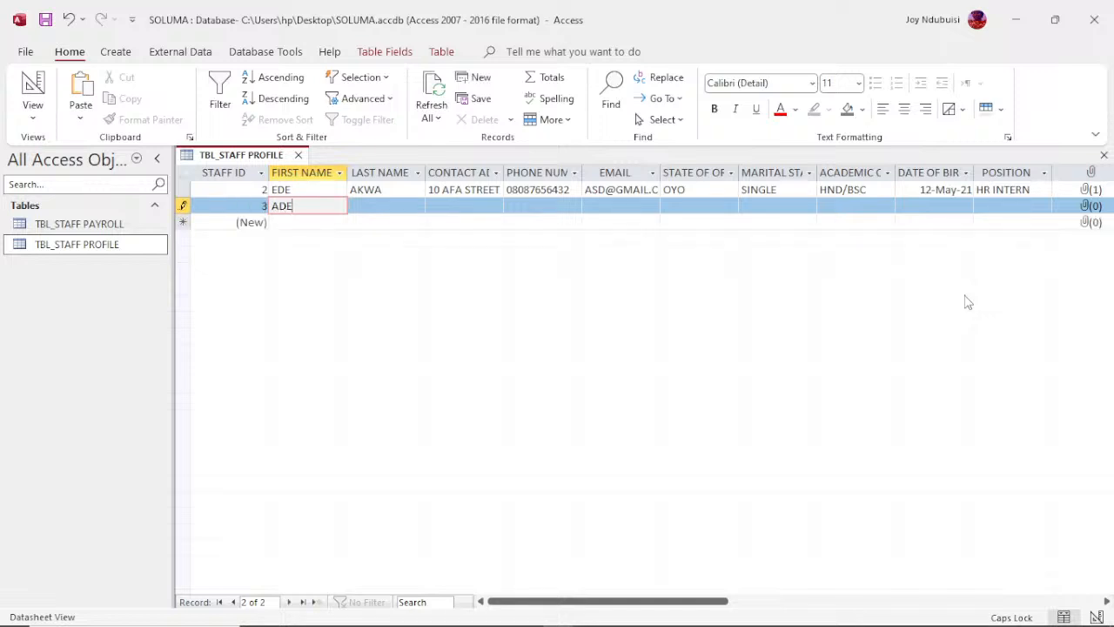
pyautogui.press('Tab')
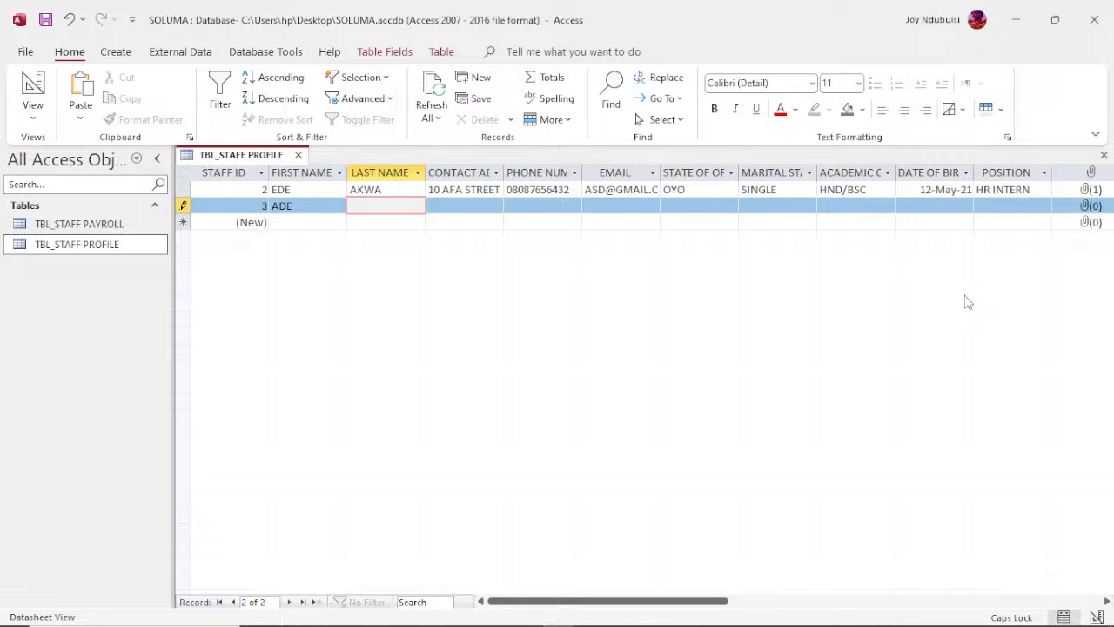
pyautogui.press('Tab')
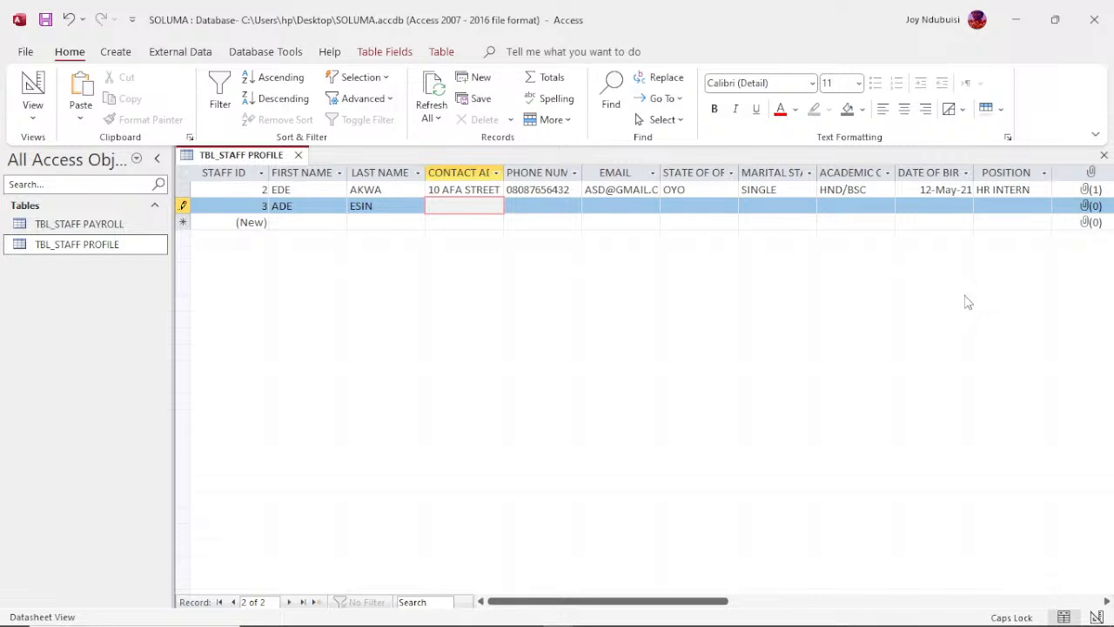
# Step: Enter the second staff member's contact address and phone number
pyautogui.press('Tab')
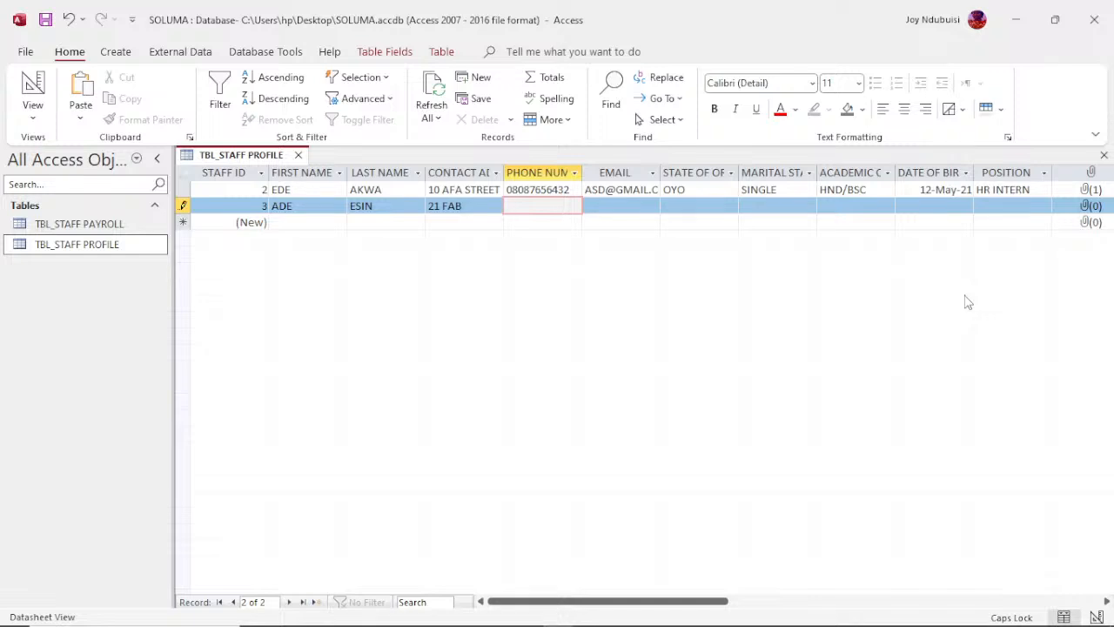
pyautogui.write('090876543')
pyautogui.press('Tab')
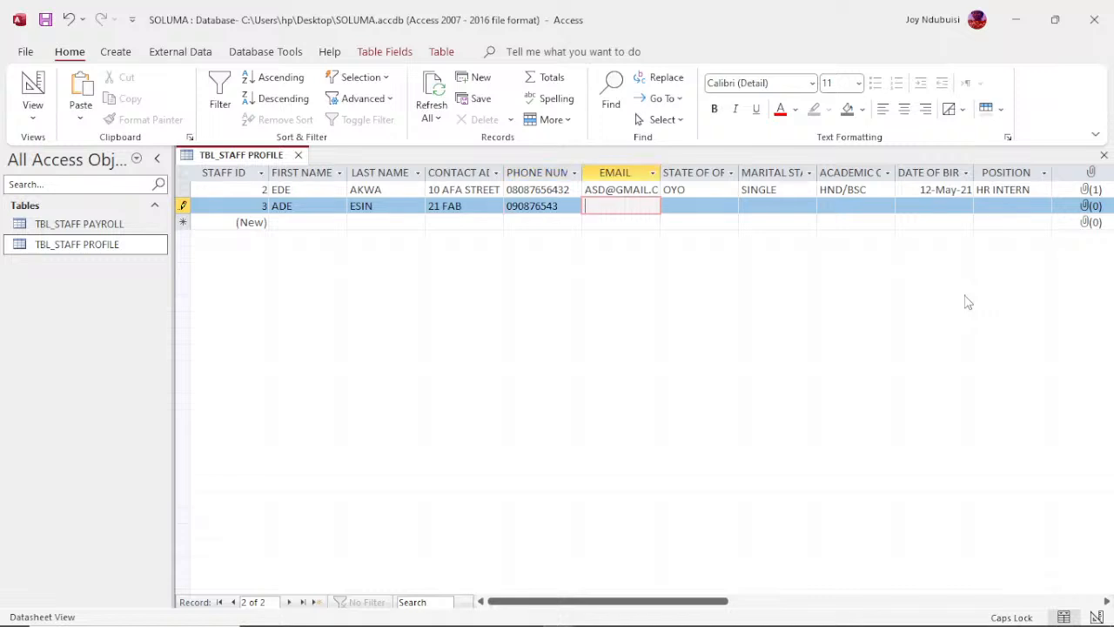
# Step: Enter the second staff member's e-mail address
pyautogui.press('capslock')
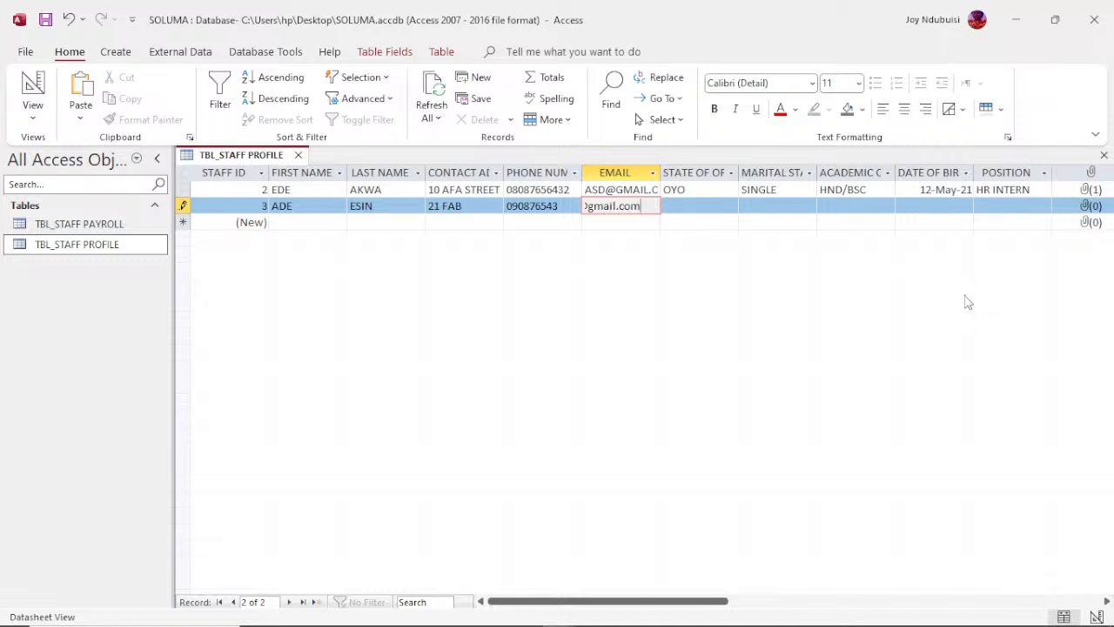
pyautogui.press('Tab')
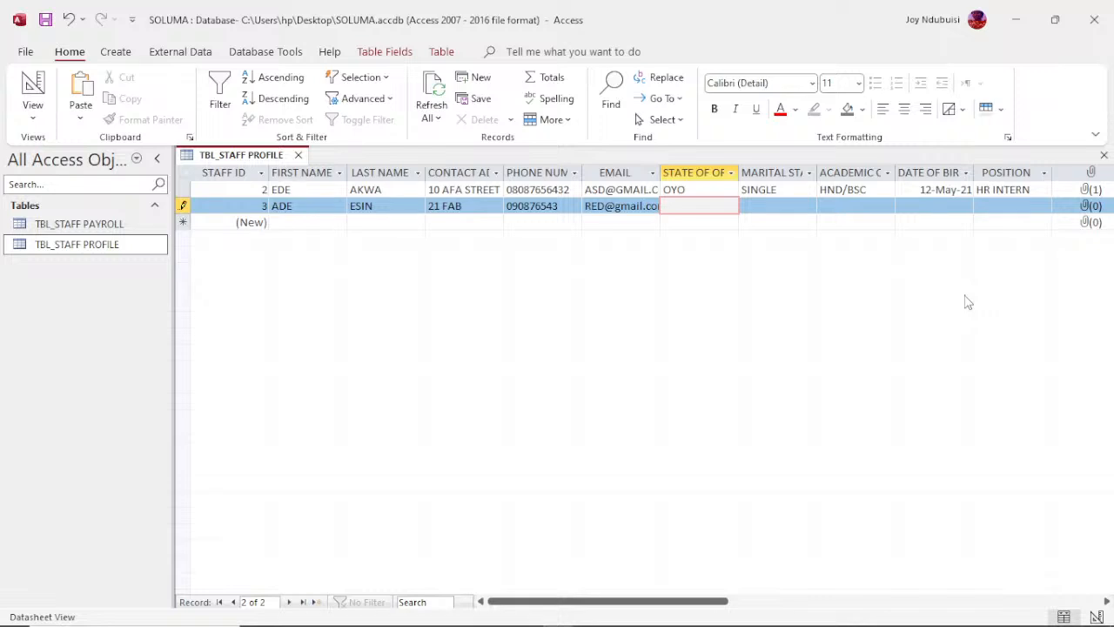
# Step: Set the second record's state of origin to lagos and the marital status to MARRIED
pyautogui.write('lagos')
pyautogui.press('Tab')
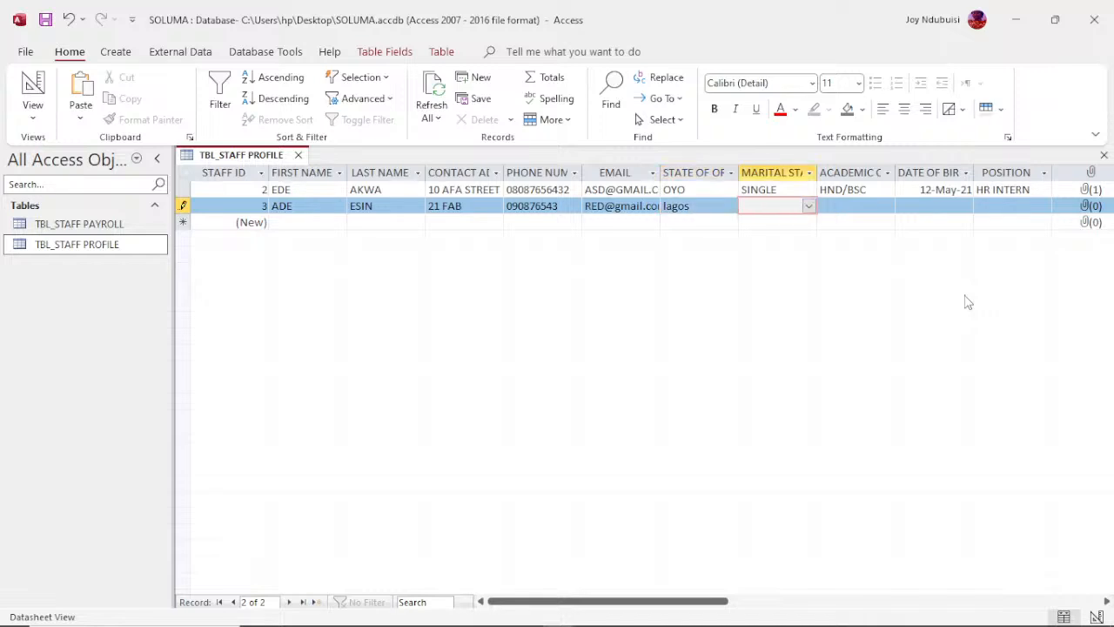
pyautogui.write('mARRIED')
pyautogui.press('Tab')
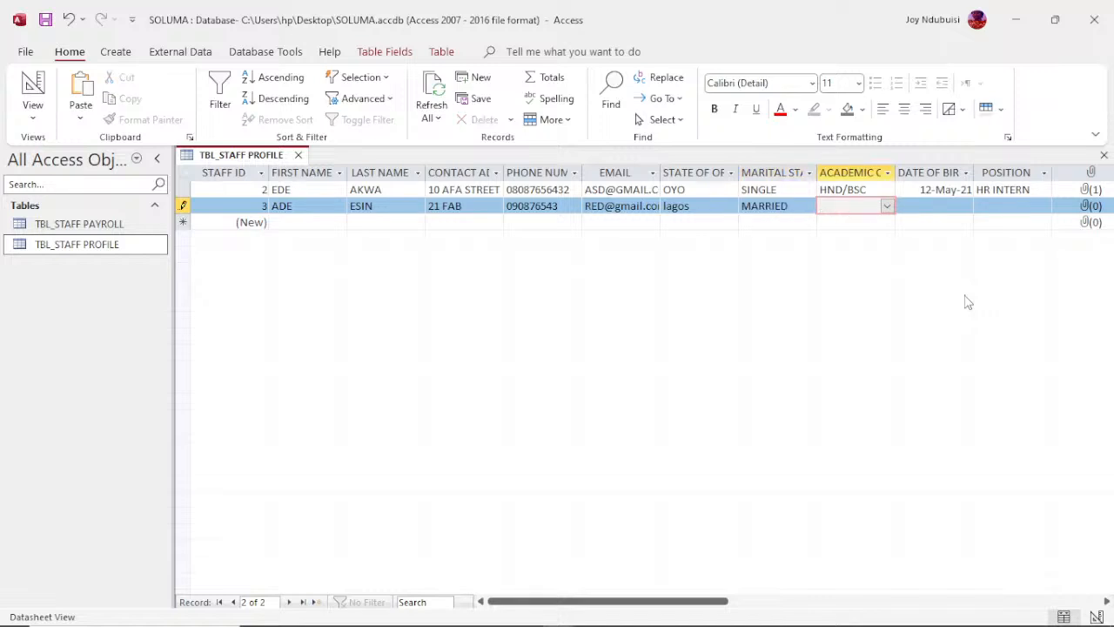
# Step: Set the second record's academic qualification to M.SC/MBA
pyautogui.write('m.SC/MBA')
pyautogui.press('Tab')
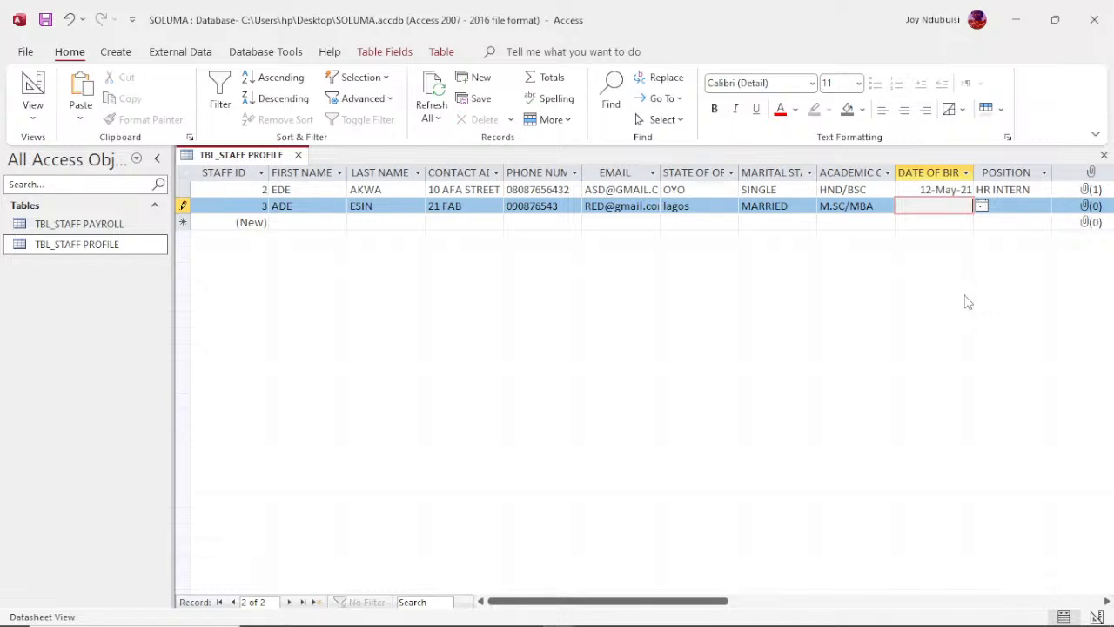
# Step: Enter the second staff member's date of birth and set the position to manager
pyautogui.write('17/9/88')
pyautogui.press('Tab')
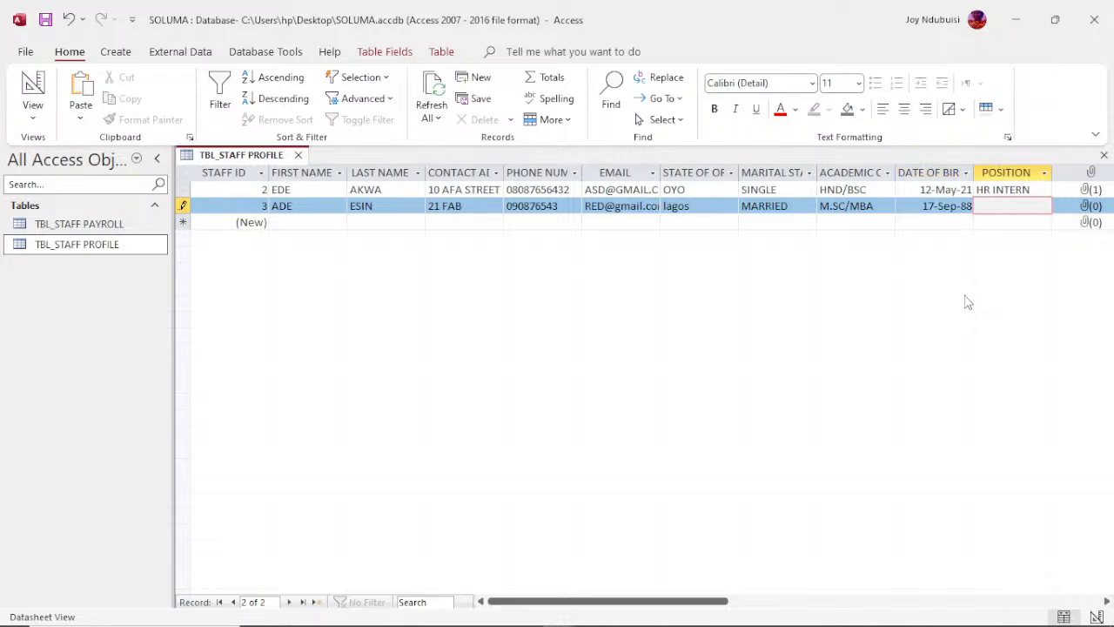
pyautogui.write('manager')
pyautogui.press('Tab')
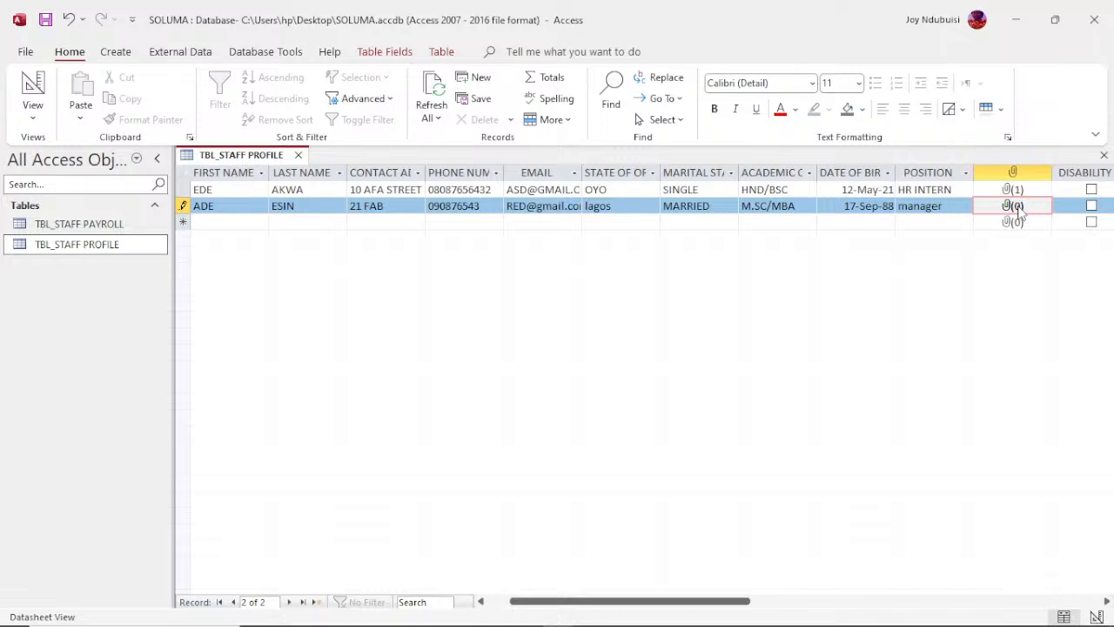
# Step: Skip the second record's attachment, disability and company fields and enter the full name of the next of kin
pyautogui.press('Tab')
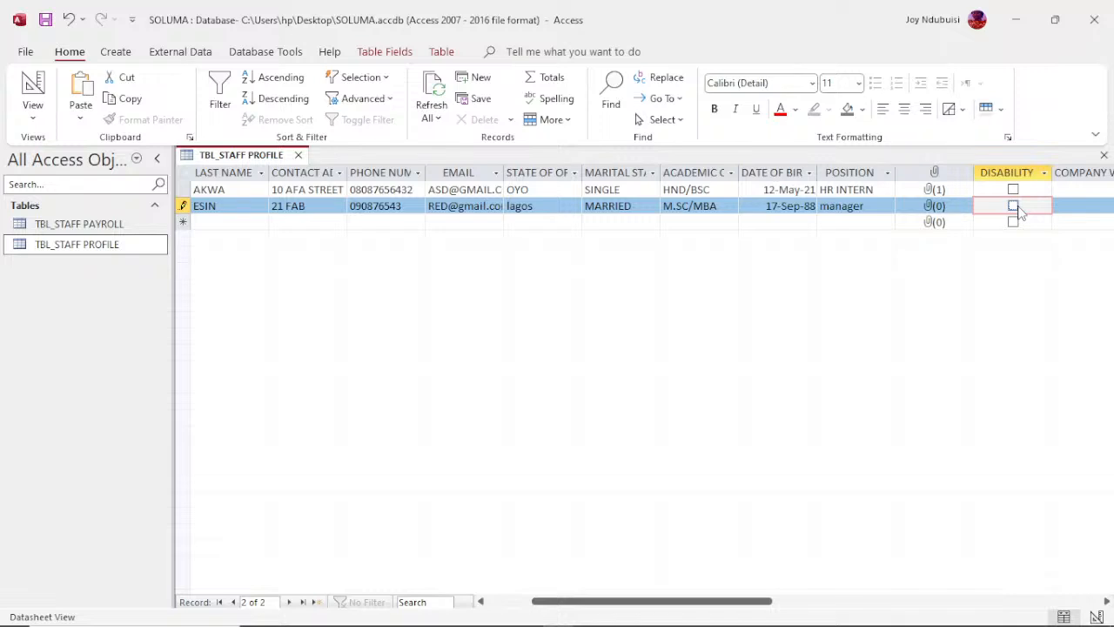
pyautogui.press('Tab')
pyautogui.press('Tab')
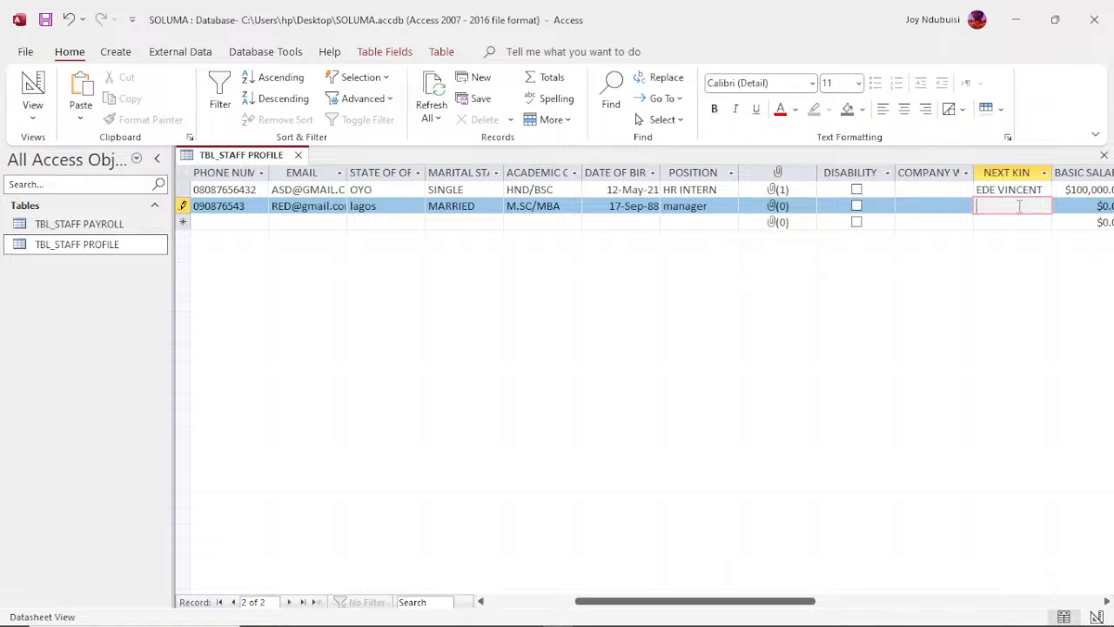
pyautogui.press('Tab')
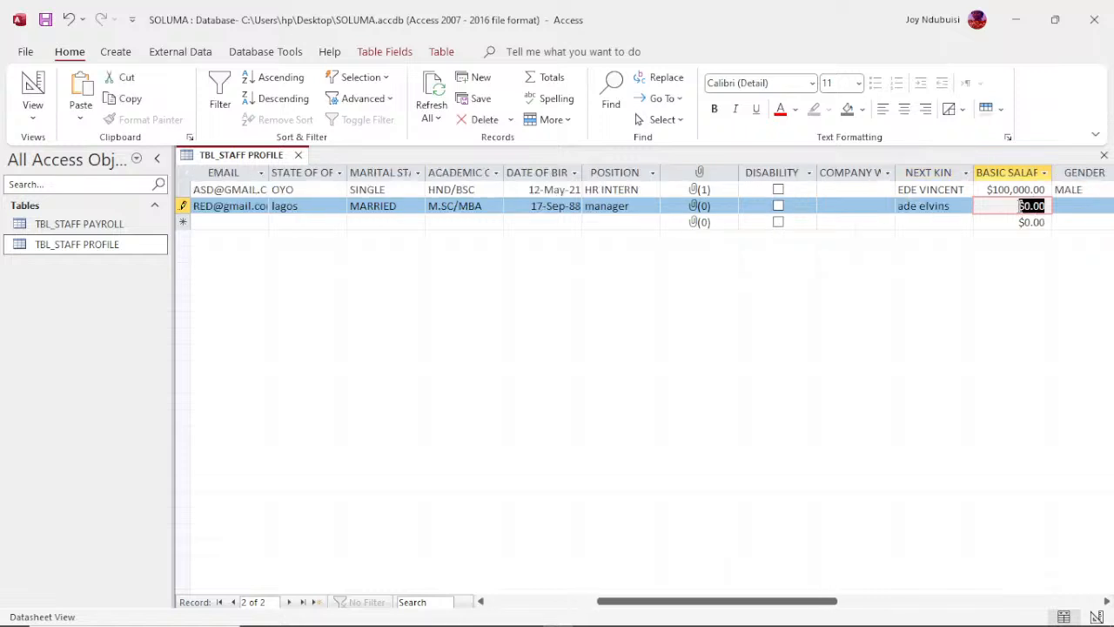
# Step: Set the second record's basic salary to 350000 and the gender to MALE, completing the record
pyautogui.write('350')
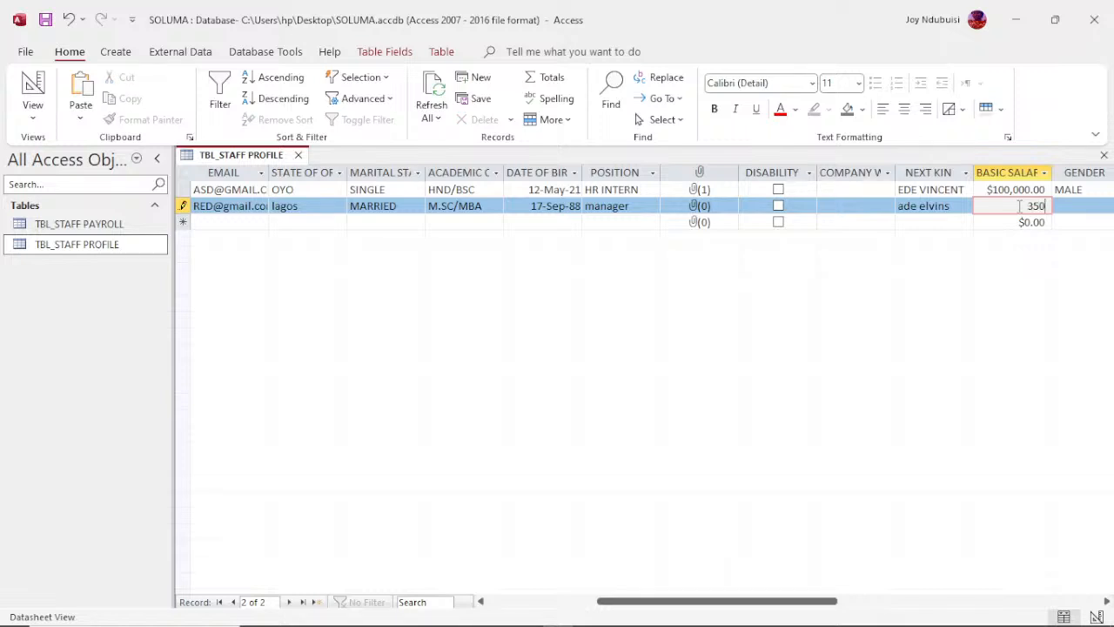
pyautogui.write('000')
pyautogui.press('Tab')
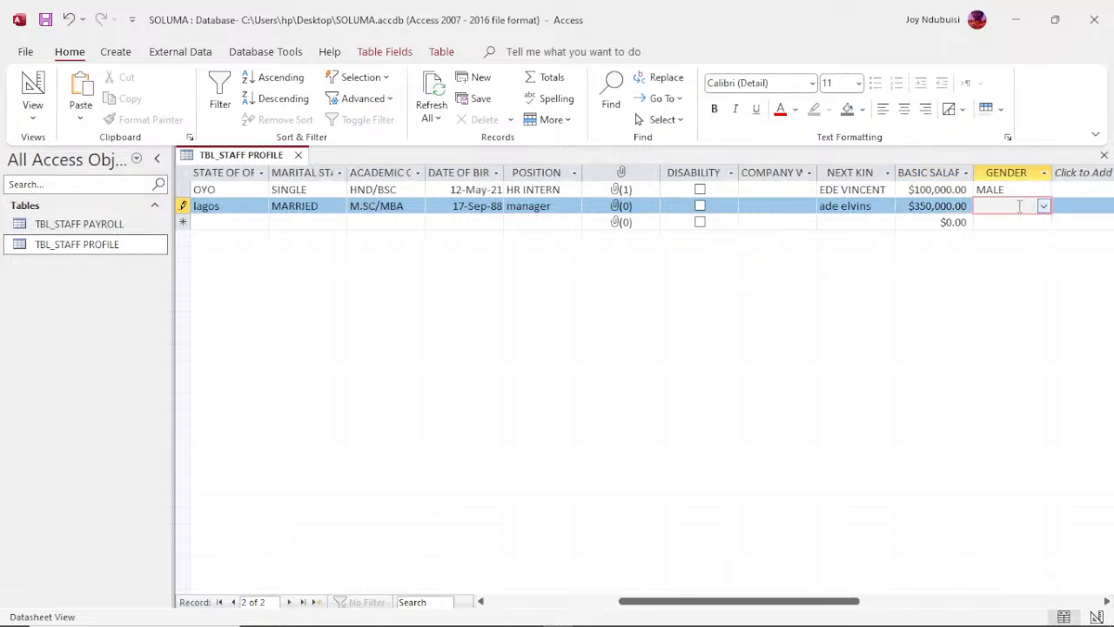
pyautogui.write('mALE')
pyautogui.press('Tab')
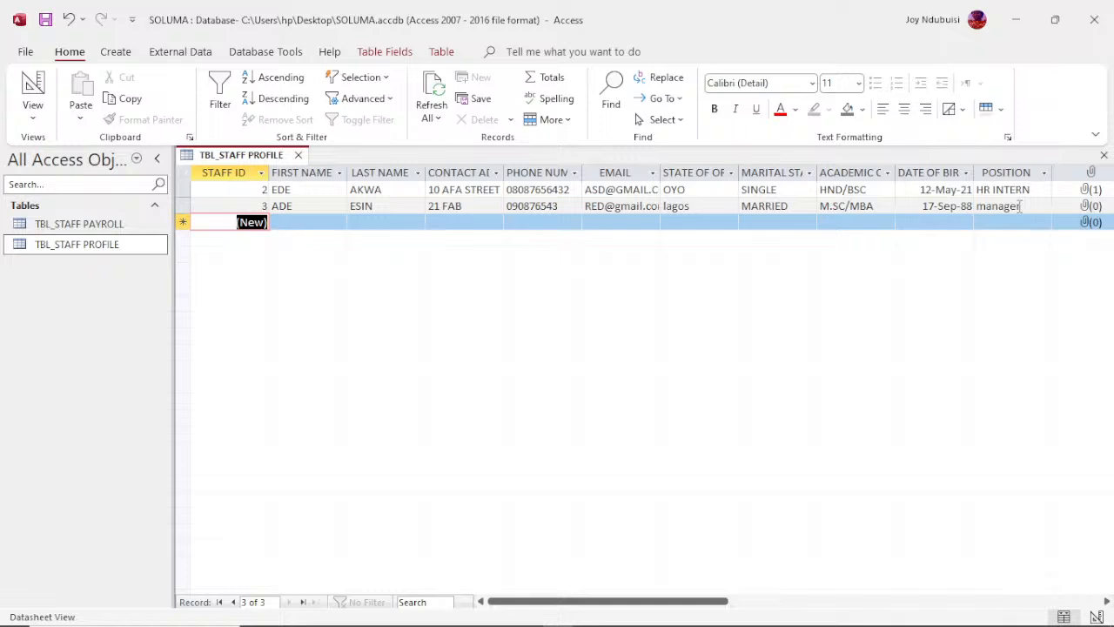
# Step: Start a third staff record by entering the staff member's first and last names
pyautogui.press('Tab')
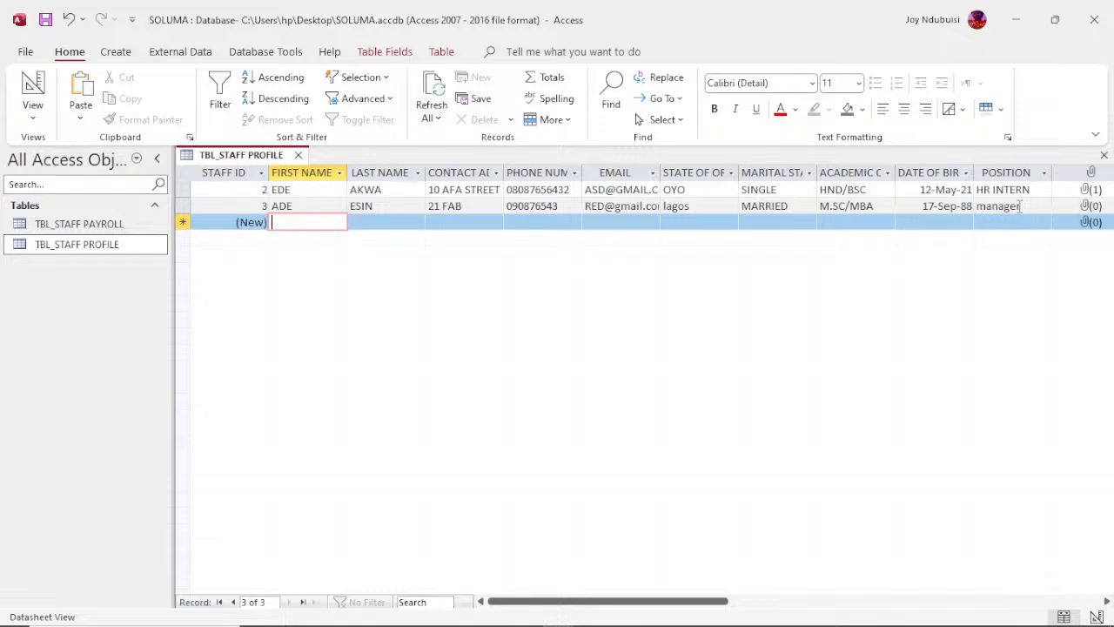
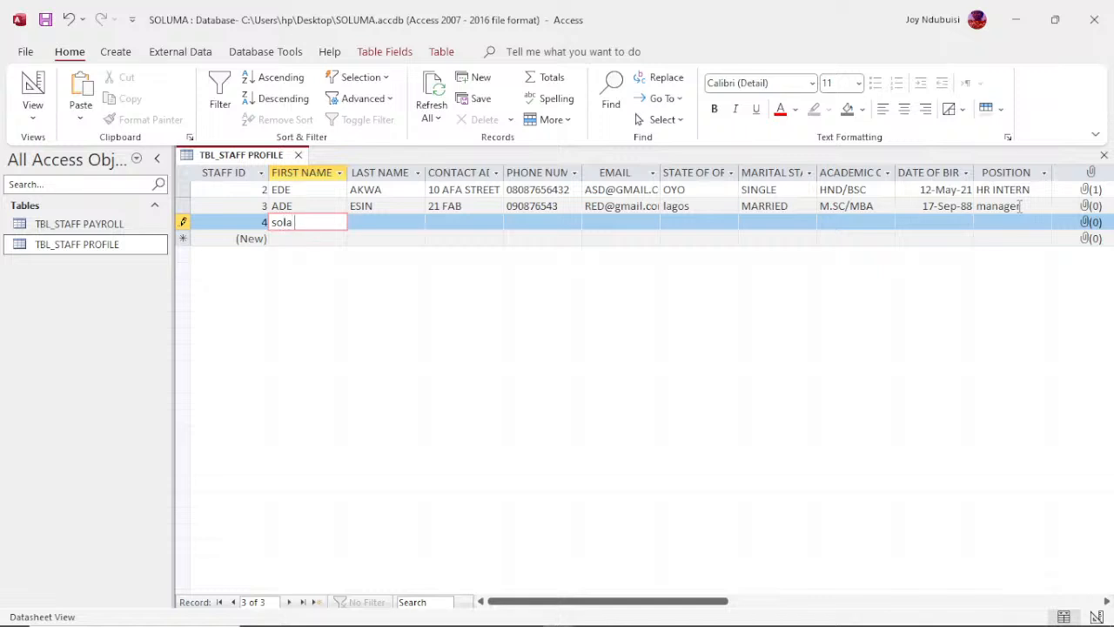
pyautogui.press('Tab')
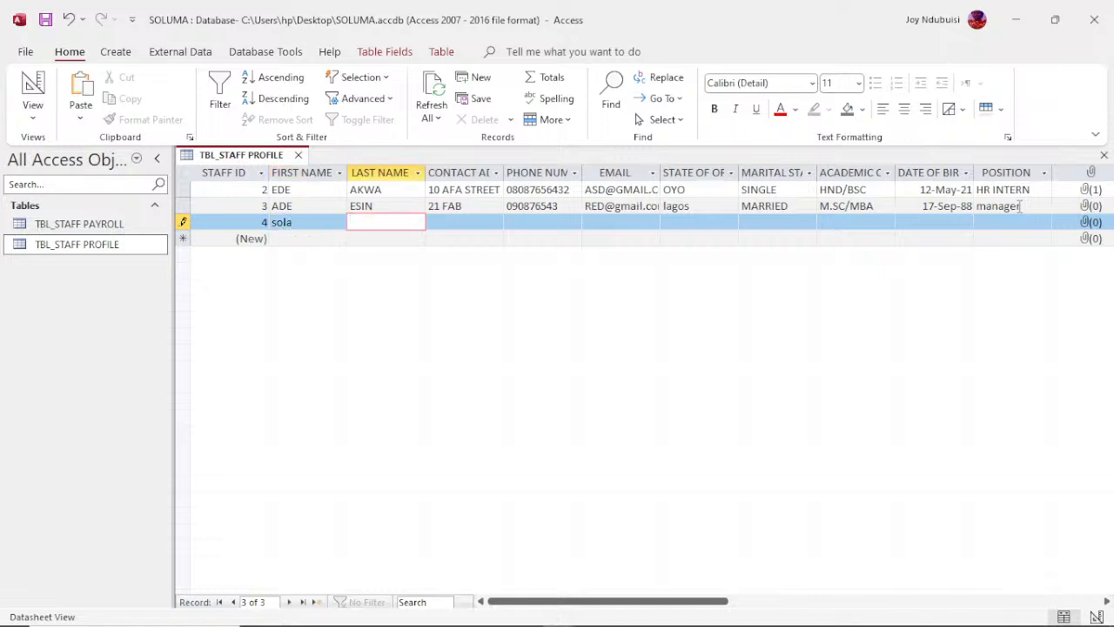
pyautogui.press('Tab')
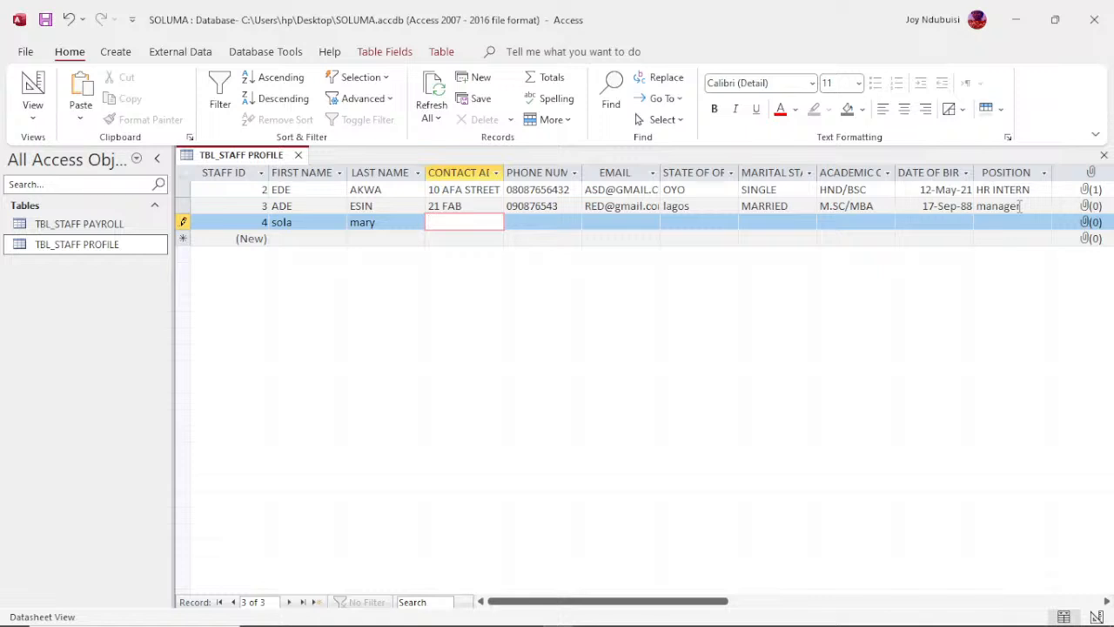
# Step: Enter the contact address and phone number for the third staff record
pyautogui.press('Tab')
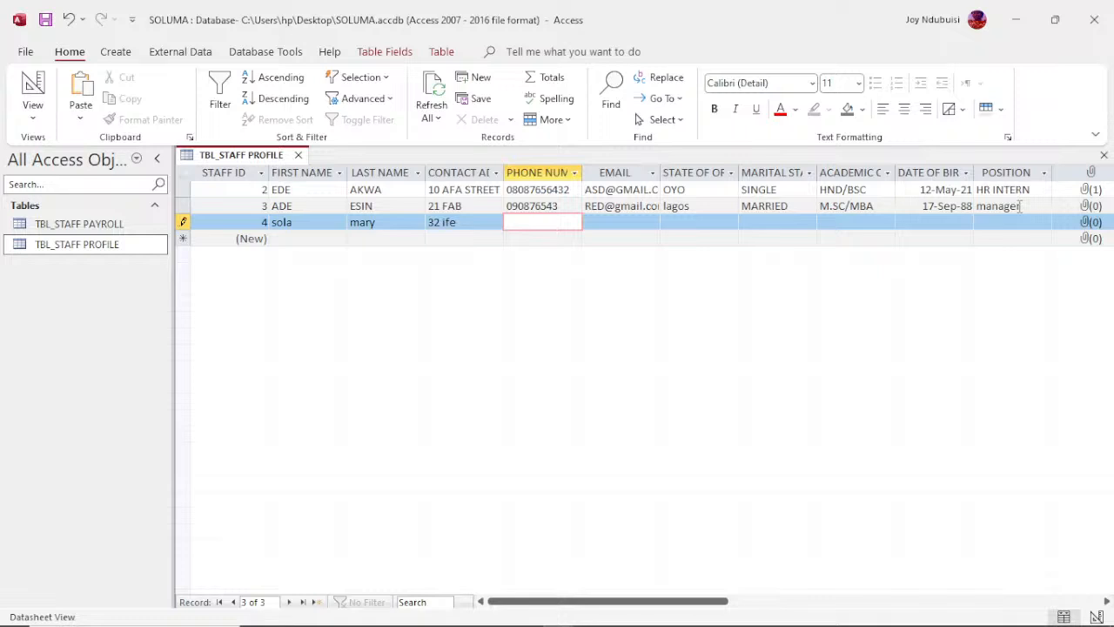
pyautogui.press('Tab')
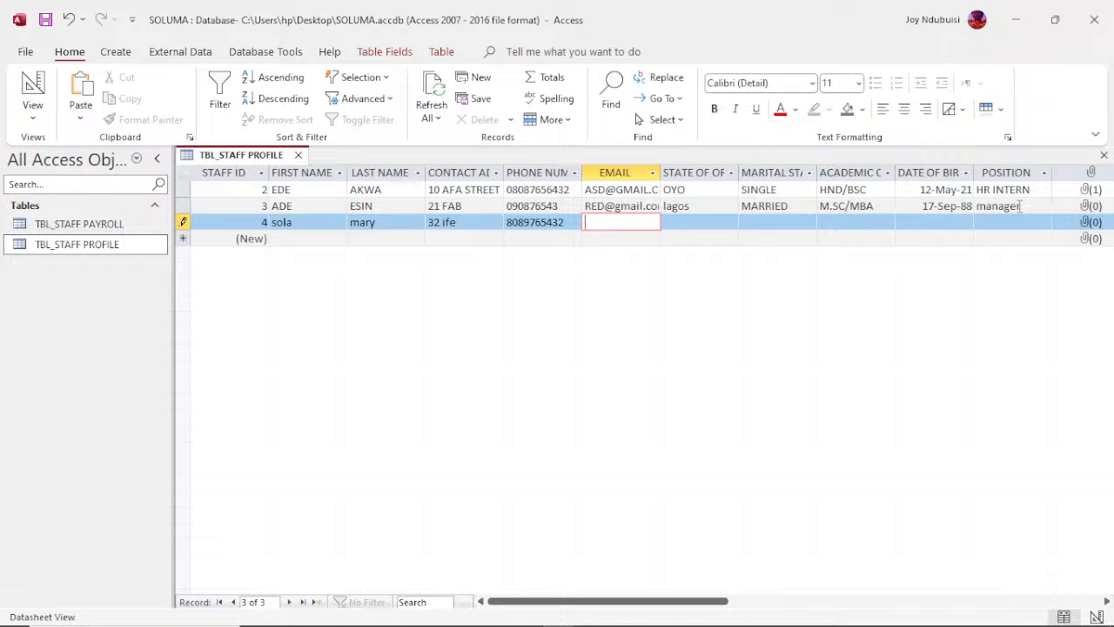
# Step: Enter the third staff member's e-mail and leave the record's remaining fields at their defaults
pyautogui.press('Tab')
pyautogui.press('Tab')
pyautogui.press('Tab')
pyautogui.press('Tab')
pyautogui.press('Tab')
pyautogui.press('Tab')
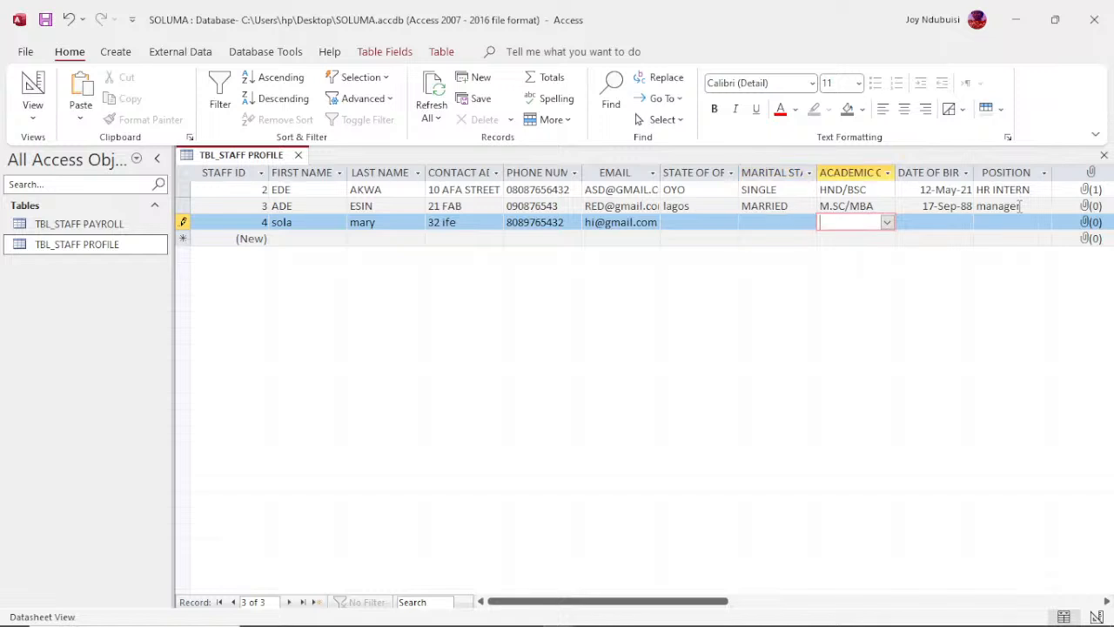
pyautogui.press('Tab')
pyautogui.press('Tab')
pyautogui.press('Tab')
pyautogui.press('Tab')
pyautogui.press('Tab')
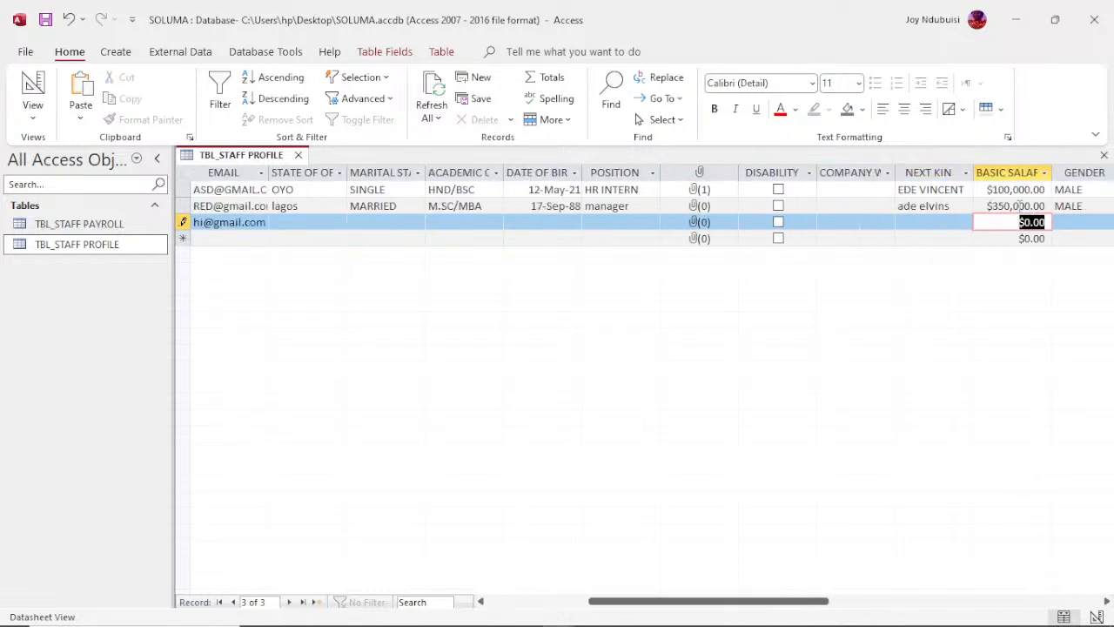
pyautogui.press('Tab')
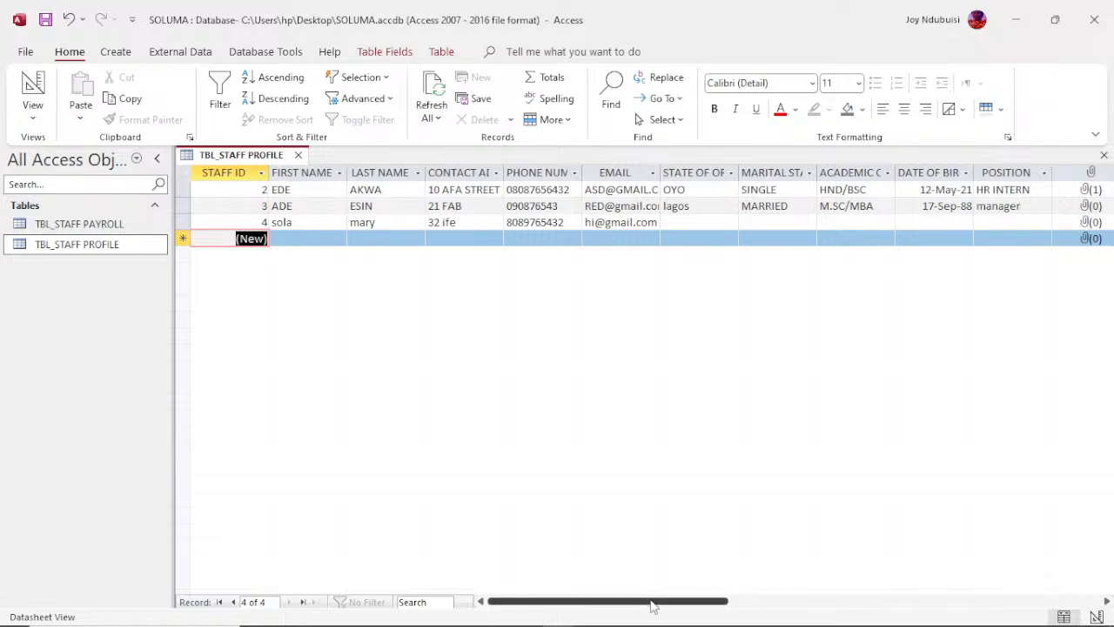
# Step: Add a Short Text field named STATUS after the GENDER field of the staff profile table
pyautogui.moveTo(652, 607); pyautogui.dragTo(862, 589)
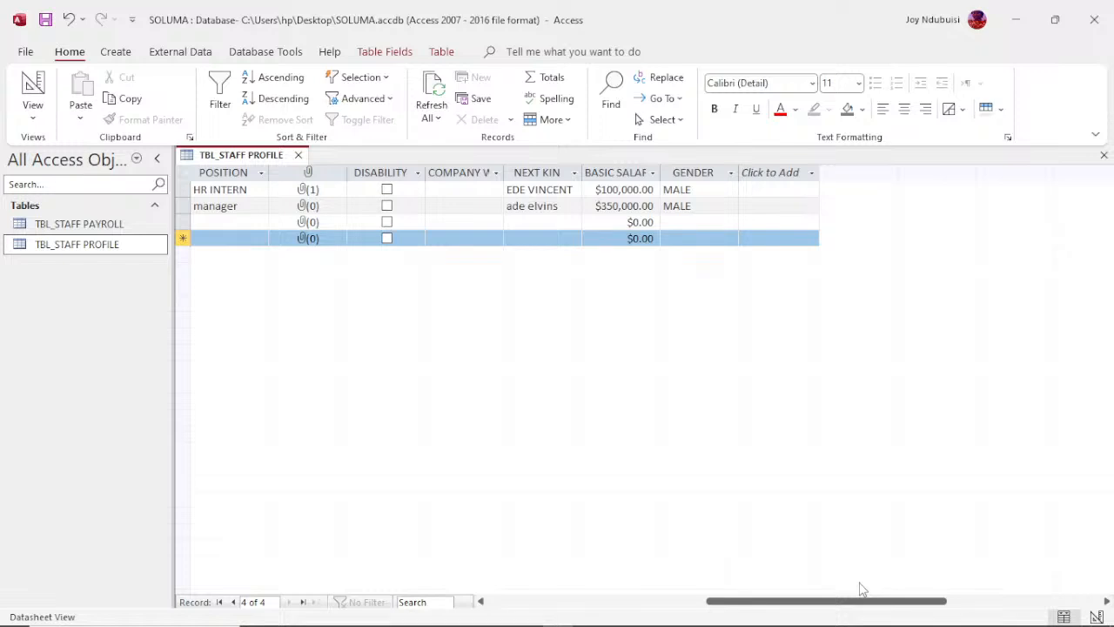
pyautogui.click(781, 178)
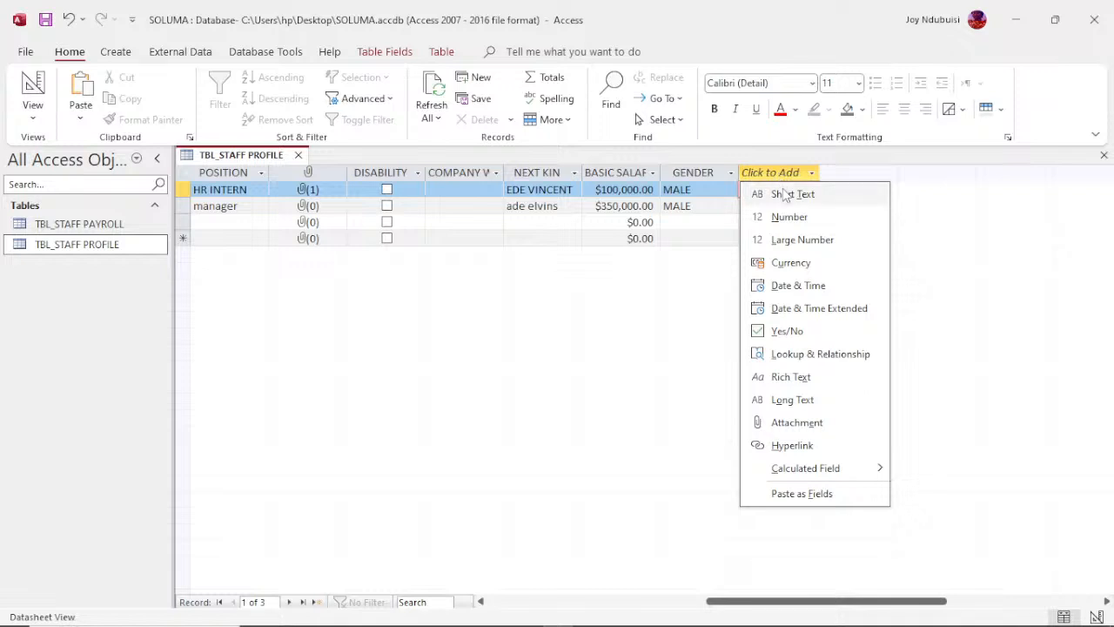
pyautogui.click(784, 195)
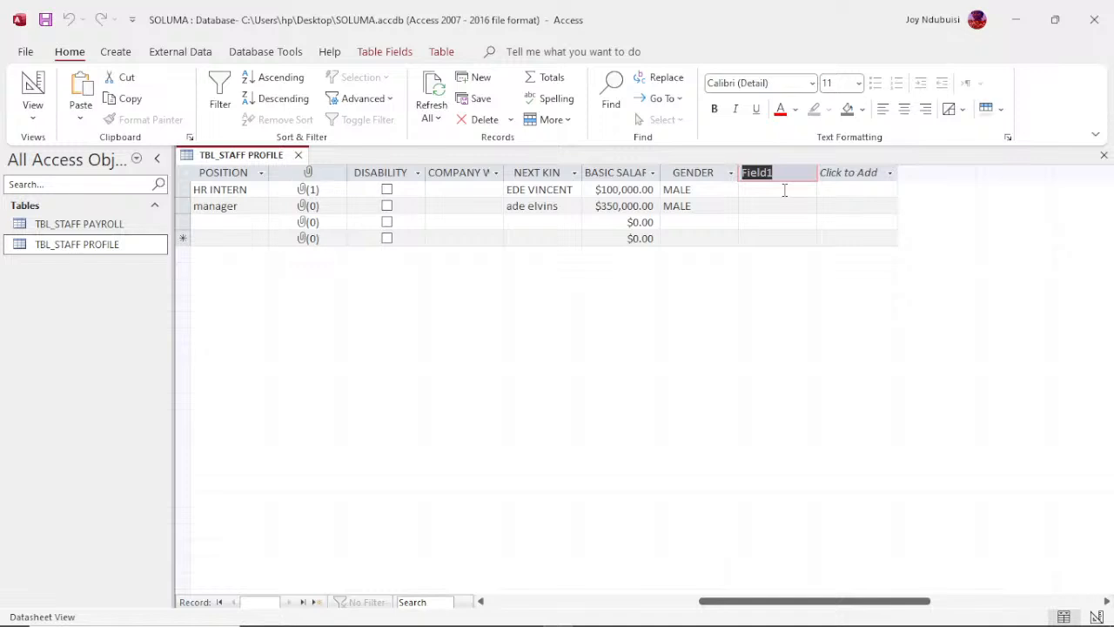
pyautogui.press('capslock')
pyautogui.write('STATUS')
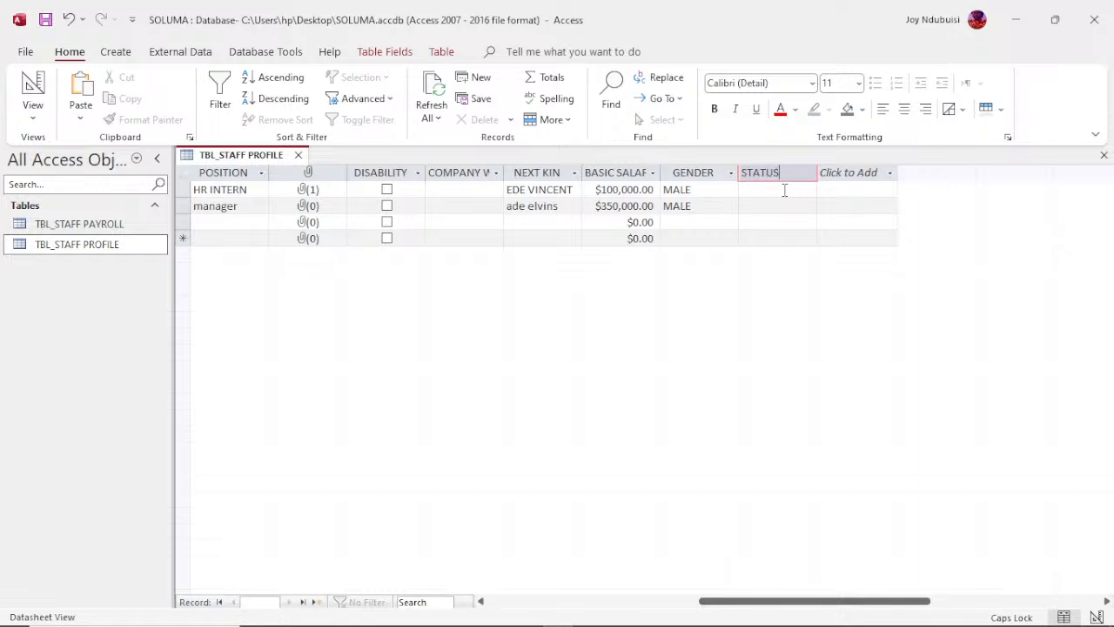
pyautogui.press('Return')
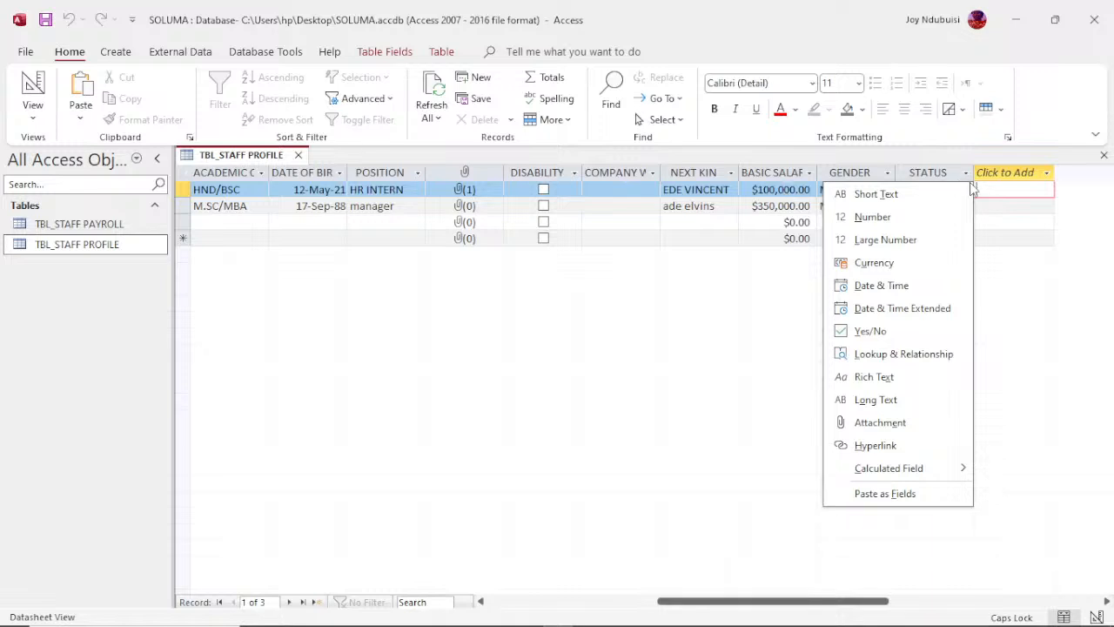
pyautogui.click(995, 236)
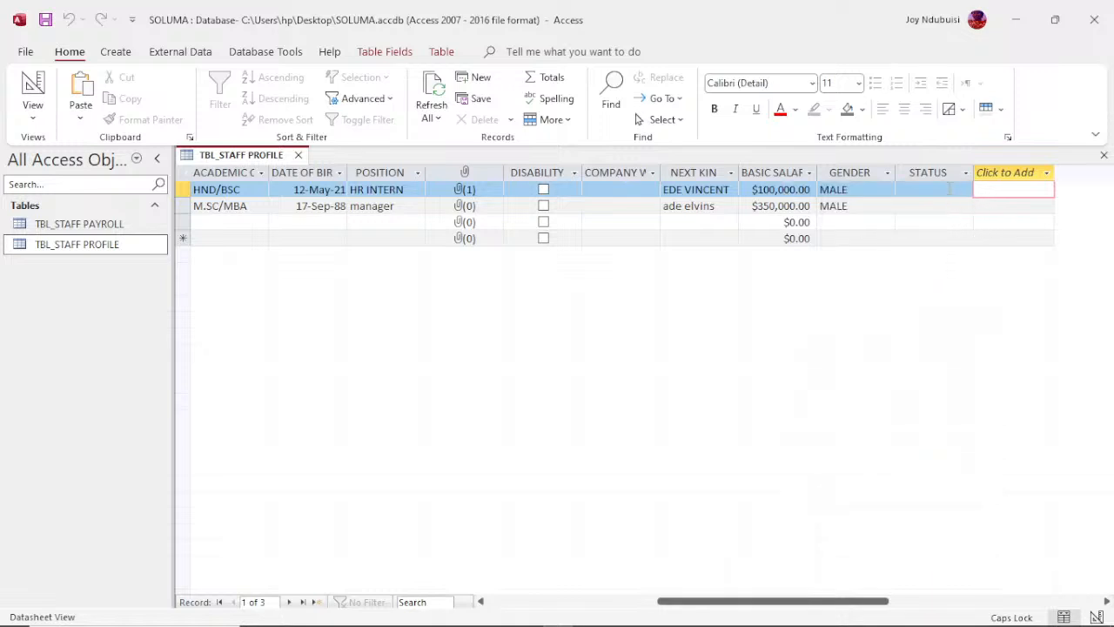
# Step: Inspect the field options available for the STATUS column without applying any
pyautogui.click(949, 188)
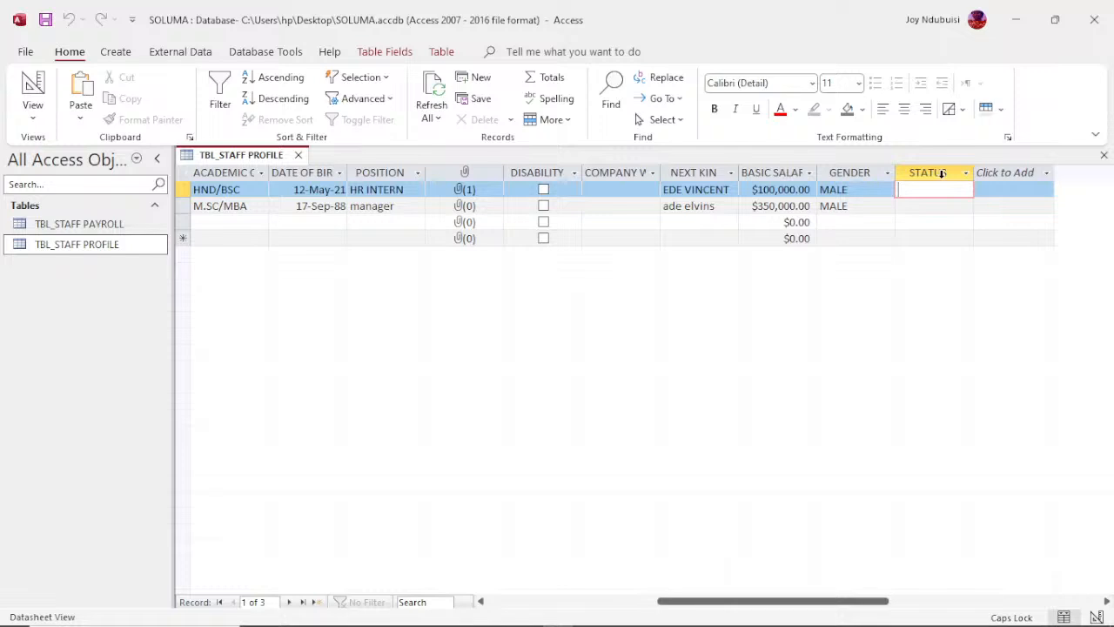
pyautogui.click(942, 174)
pyautogui.rightClick(942, 174)
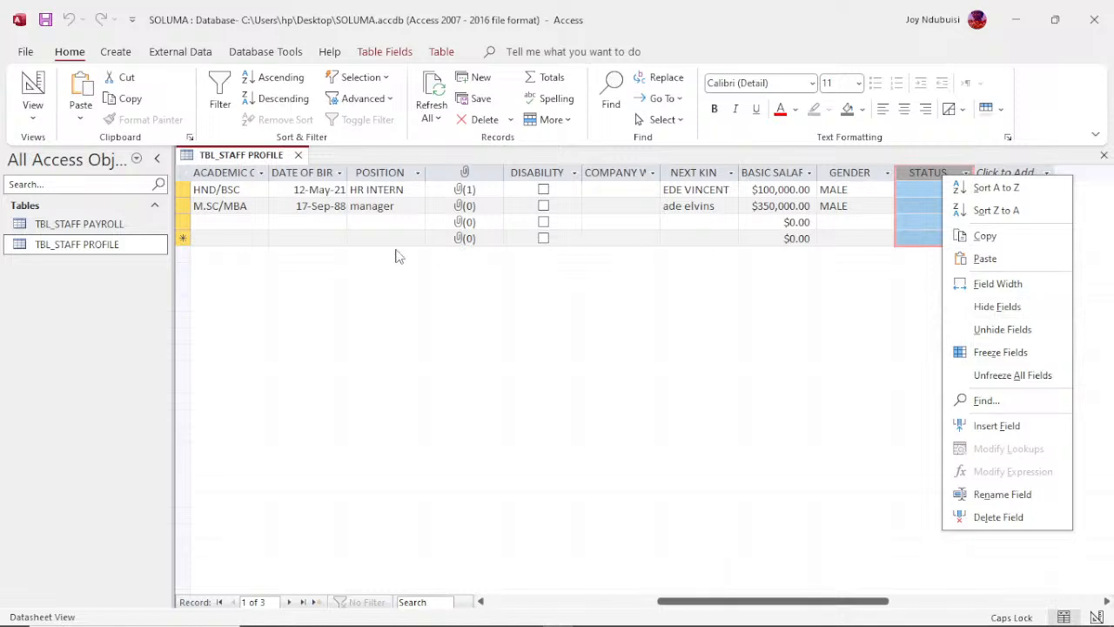
pyautogui.click(216, 213)
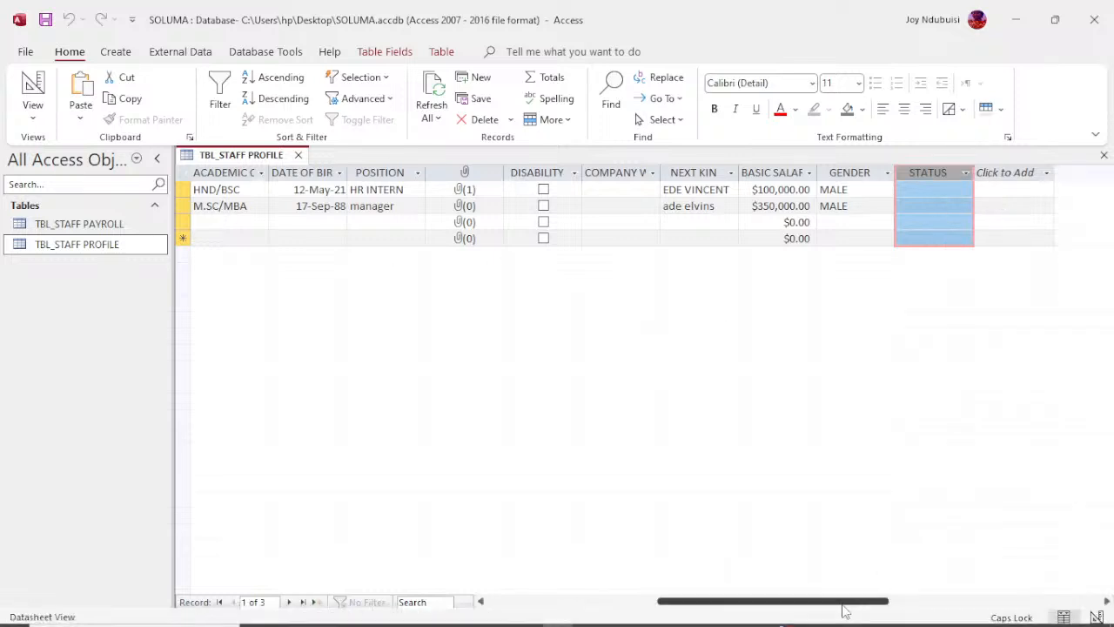
# Step: Close the TBL_STAFF PROFILE table, reopen it to check its records, and close it again
pyautogui.moveTo(841, 608); pyautogui.dragTo(671, 608)
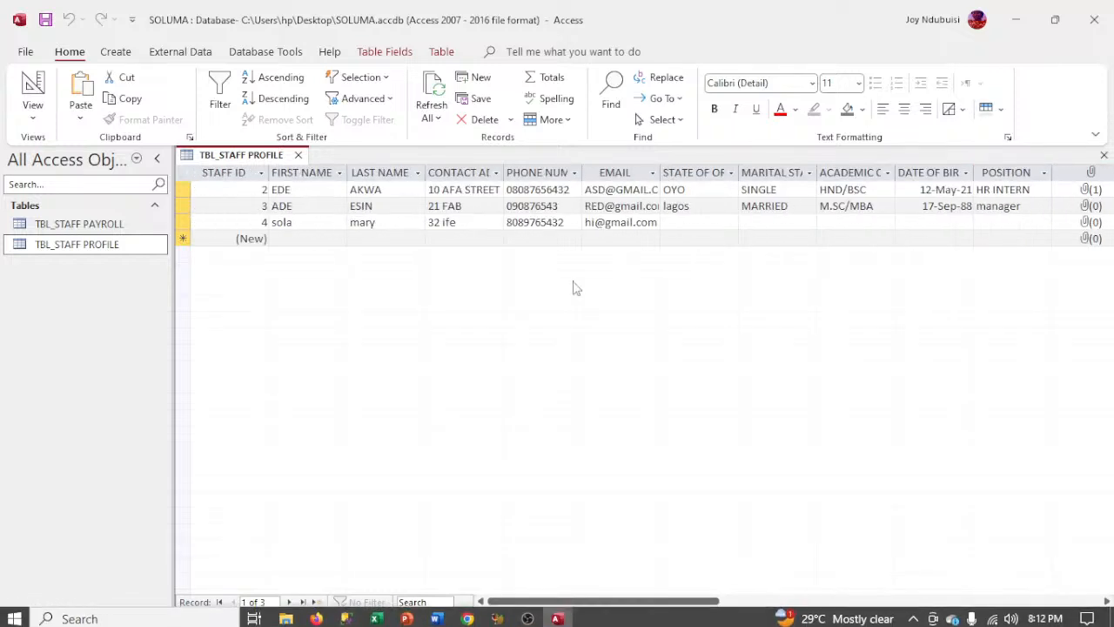
pyautogui.click(298, 155)
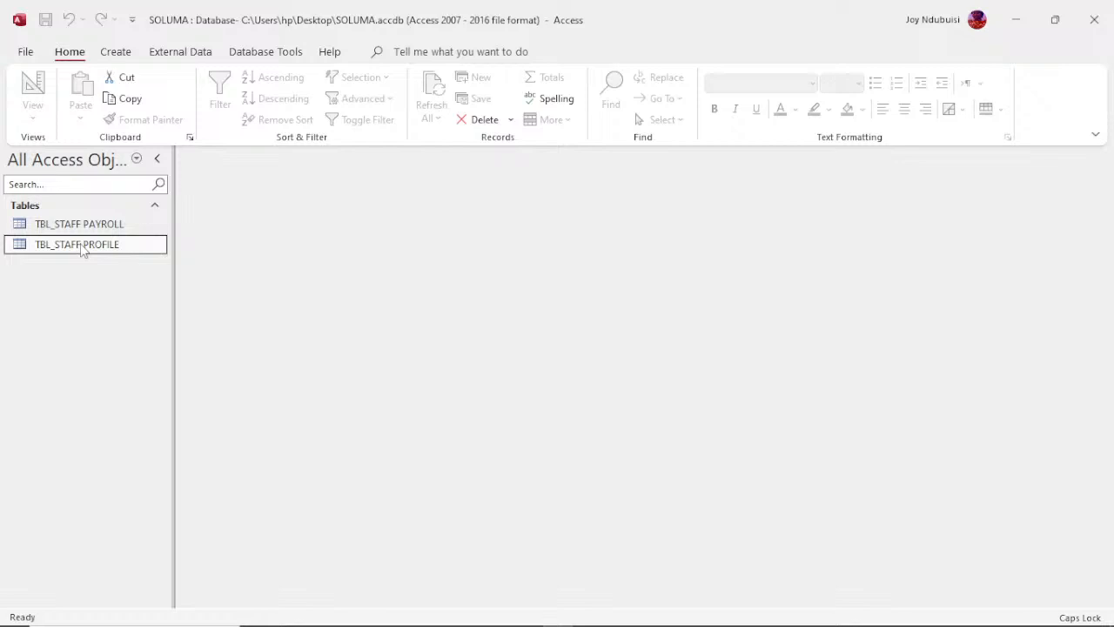
pyautogui.doubleClick(80, 245)
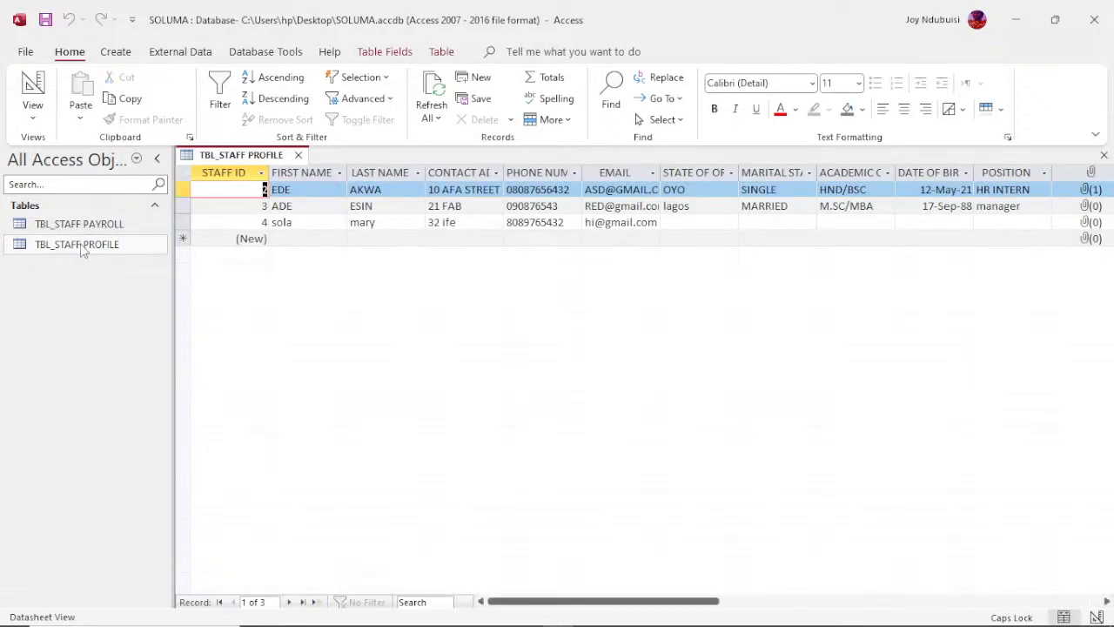
pyautogui.click(297, 155)
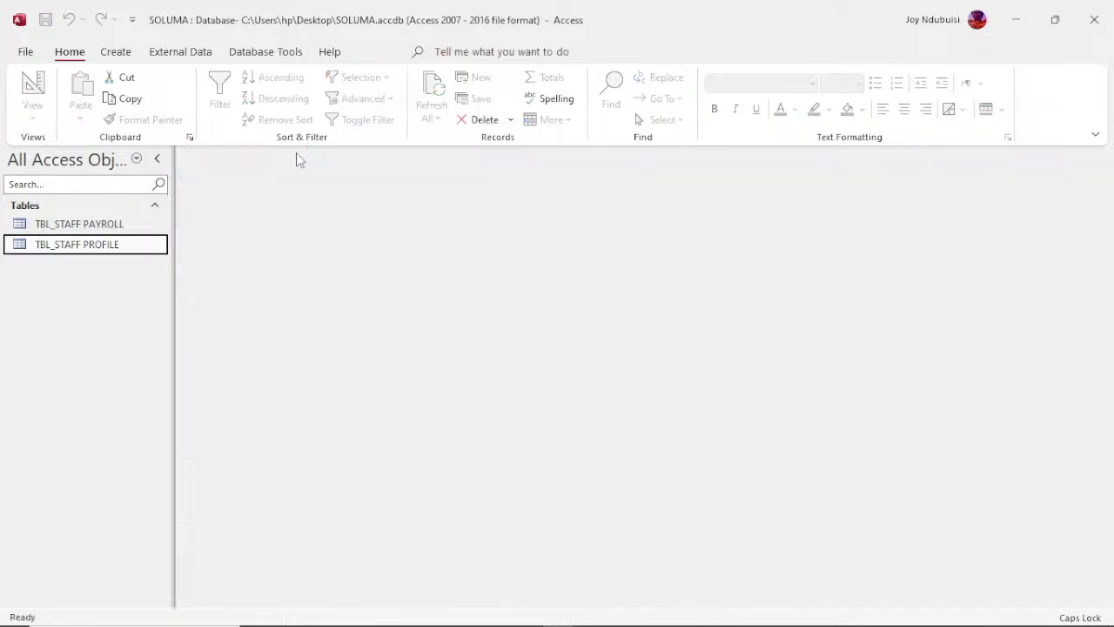
# Step: Open the TBL_STAFF PAYROLL table in Datasheet View
pyautogui.click(84, 224)
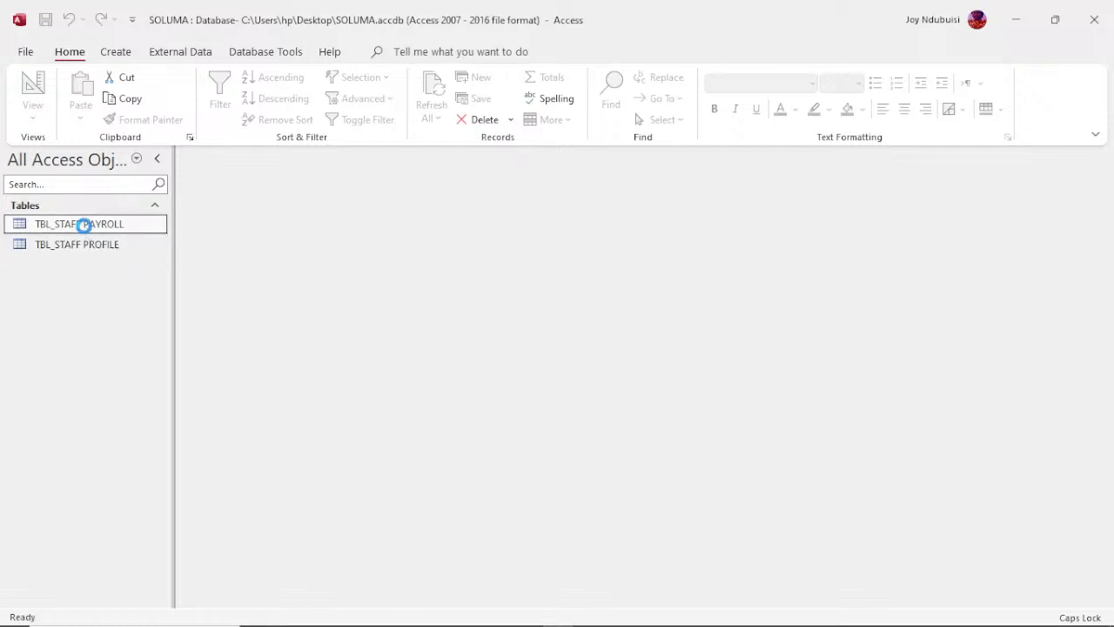
pyautogui.doubleClick(83, 224)
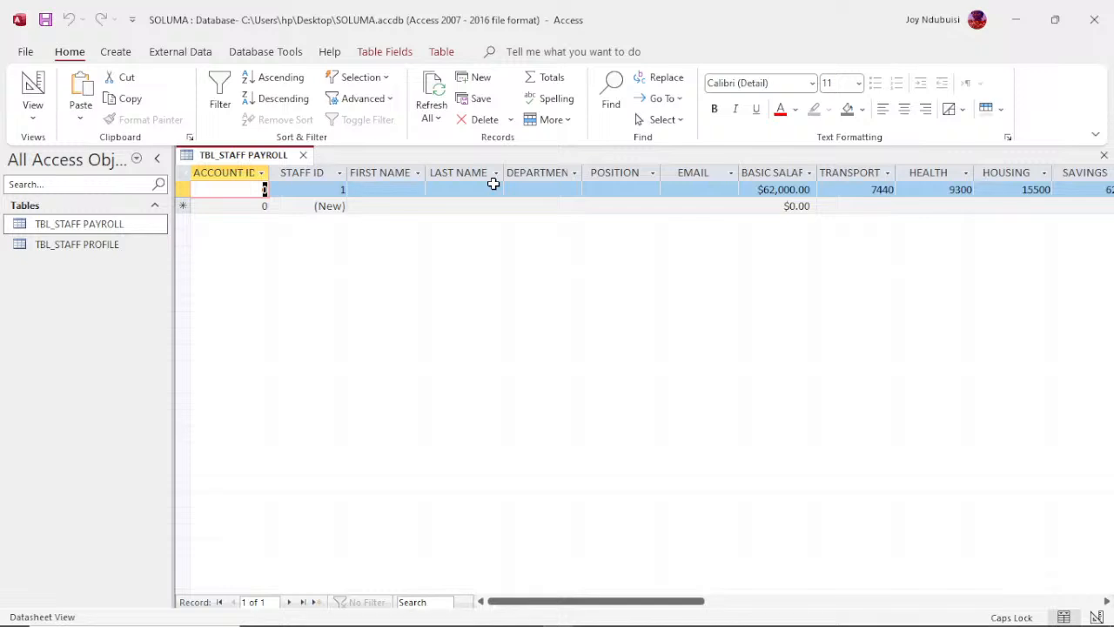
pyautogui.click(94, 248)
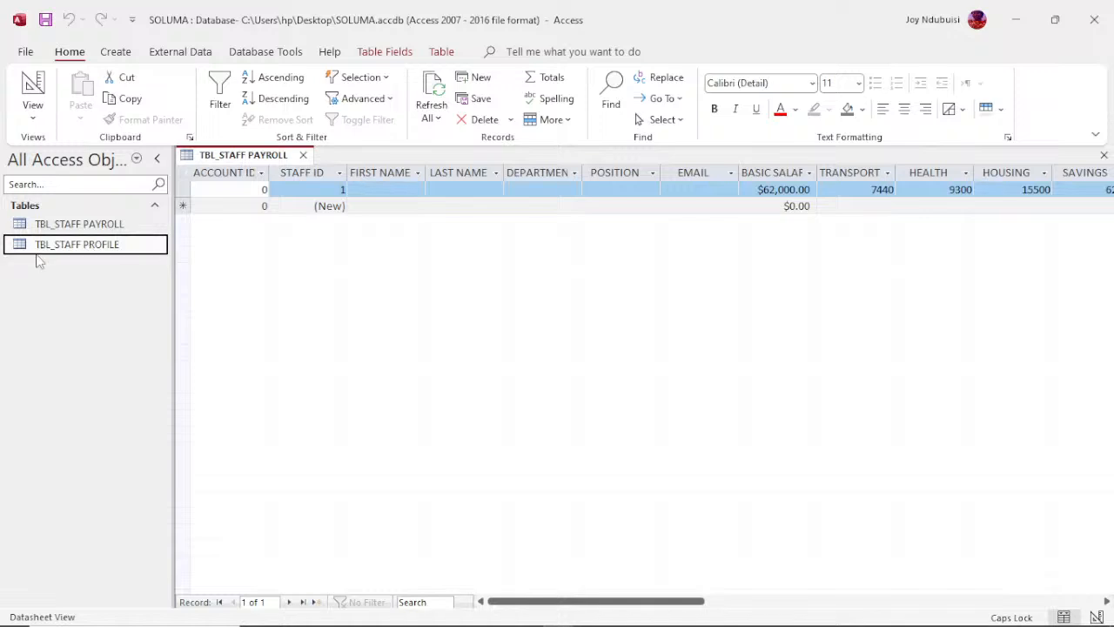
pyautogui.click(108, 225)
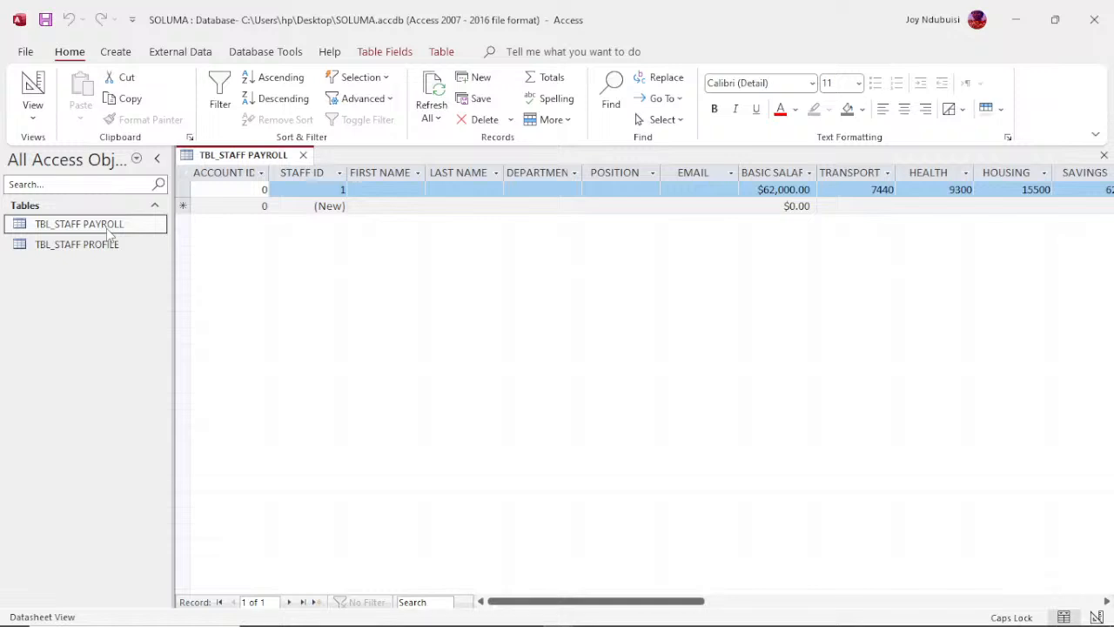
# Step: Review the TBL_STAFF PAYROLL table's fields in Design View and return to Datasheet View
pyautogui.rightClick(107, 230)
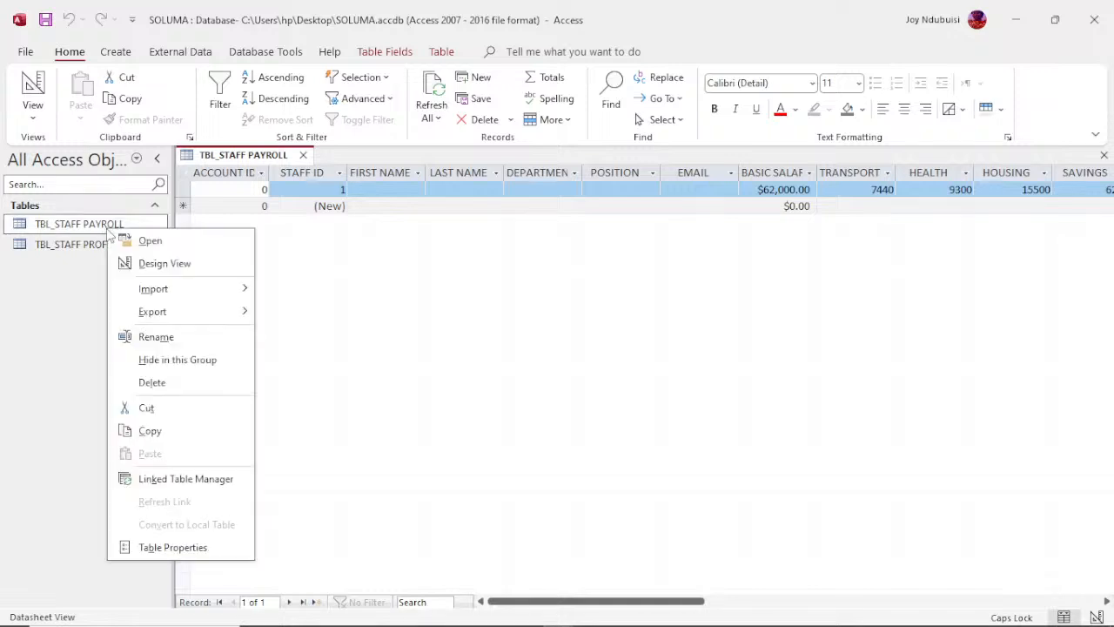
pyautogui.click(155, 270)
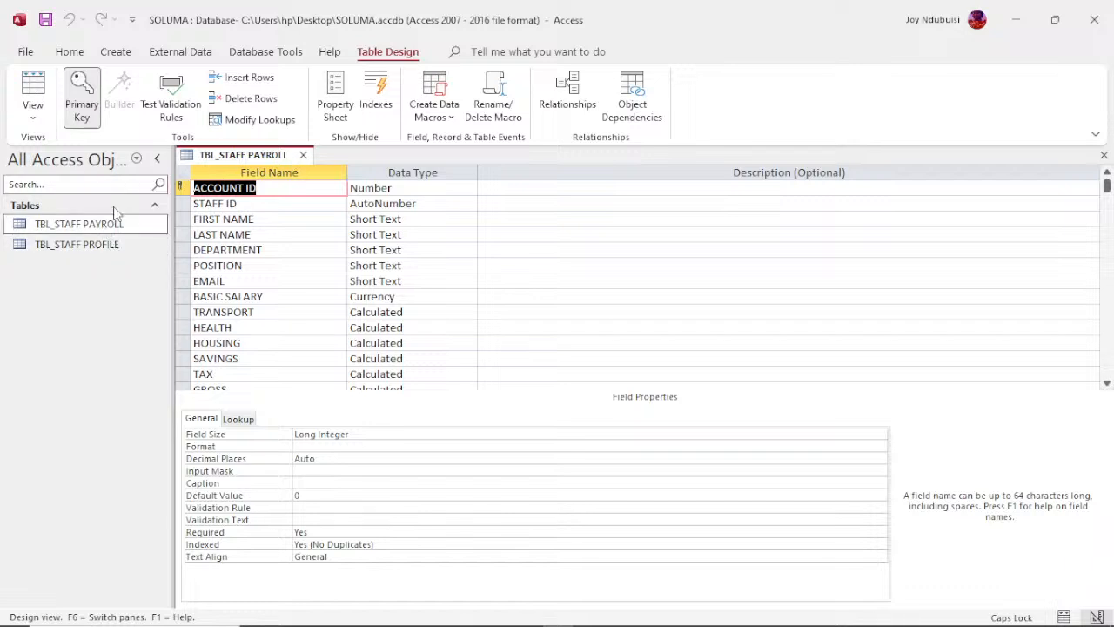
pyautogui.rightClick(230, 164)
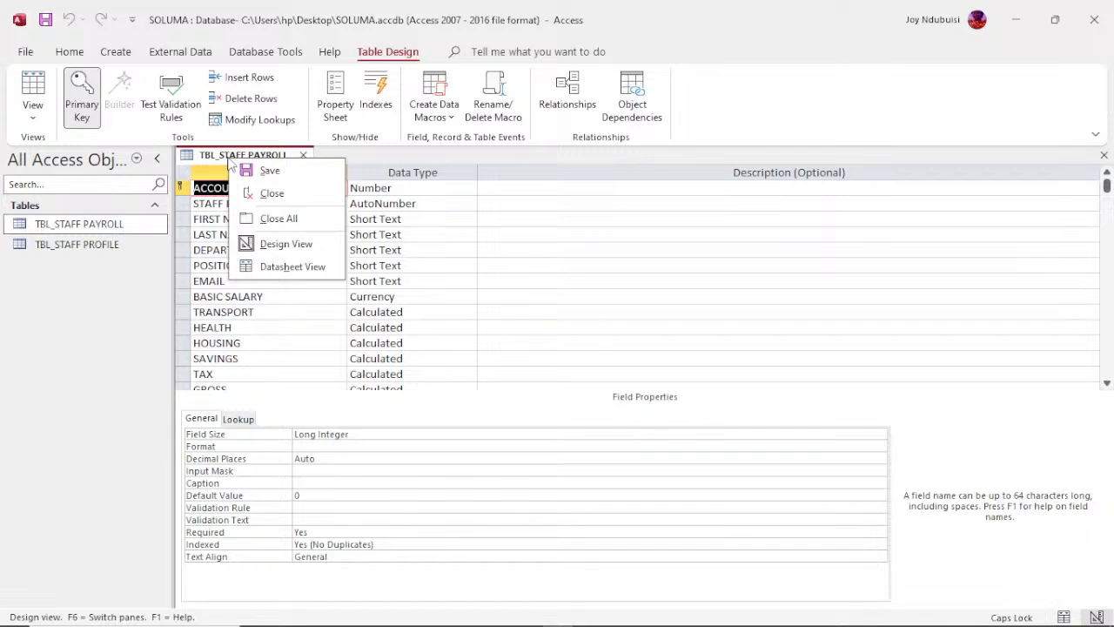
pyautogui.click(293, 267)
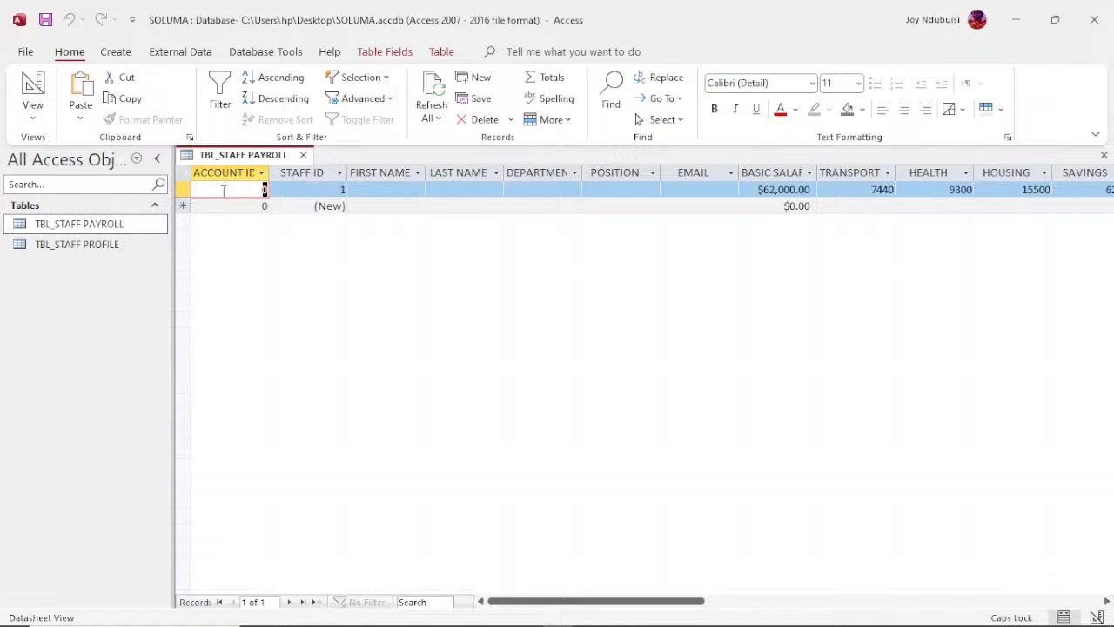
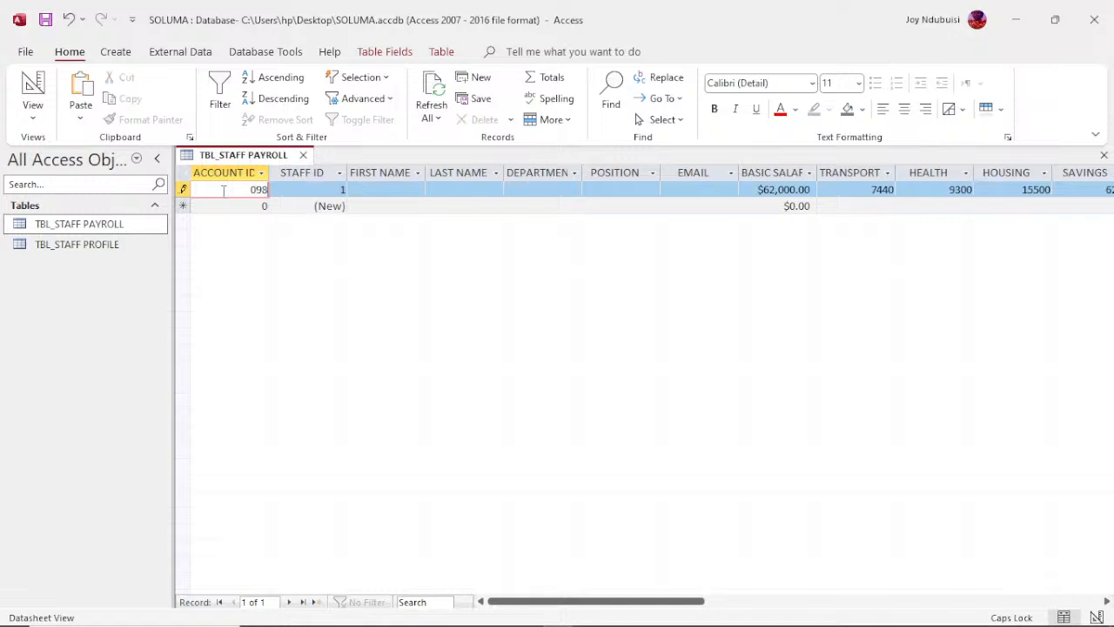
# Step: Try to enter a twelve-digit account number as the first payroll record's ACCOUNT ID
pyautogui.press('Return')
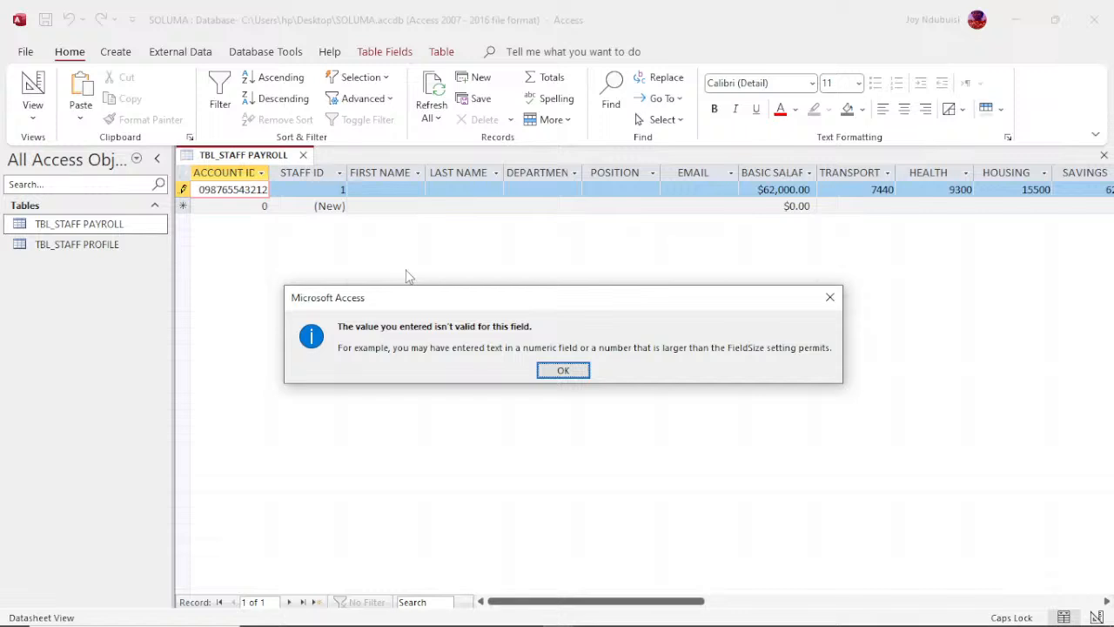
pyautogui.click(561, 372)
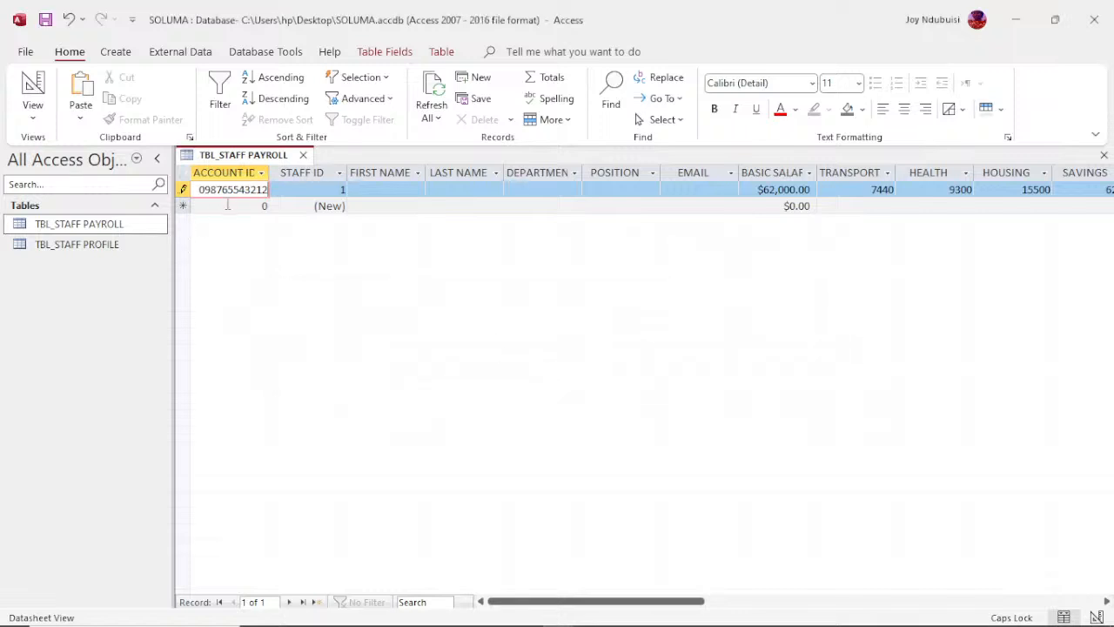
pyautogui.click(229, 210)
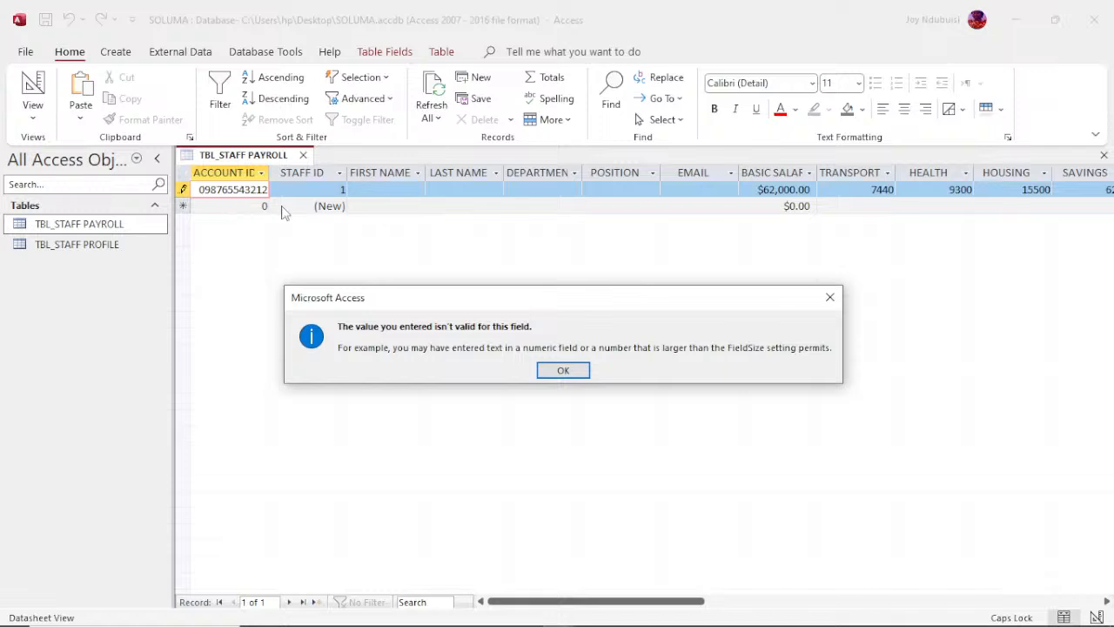
pyautogui.click(560, 372)
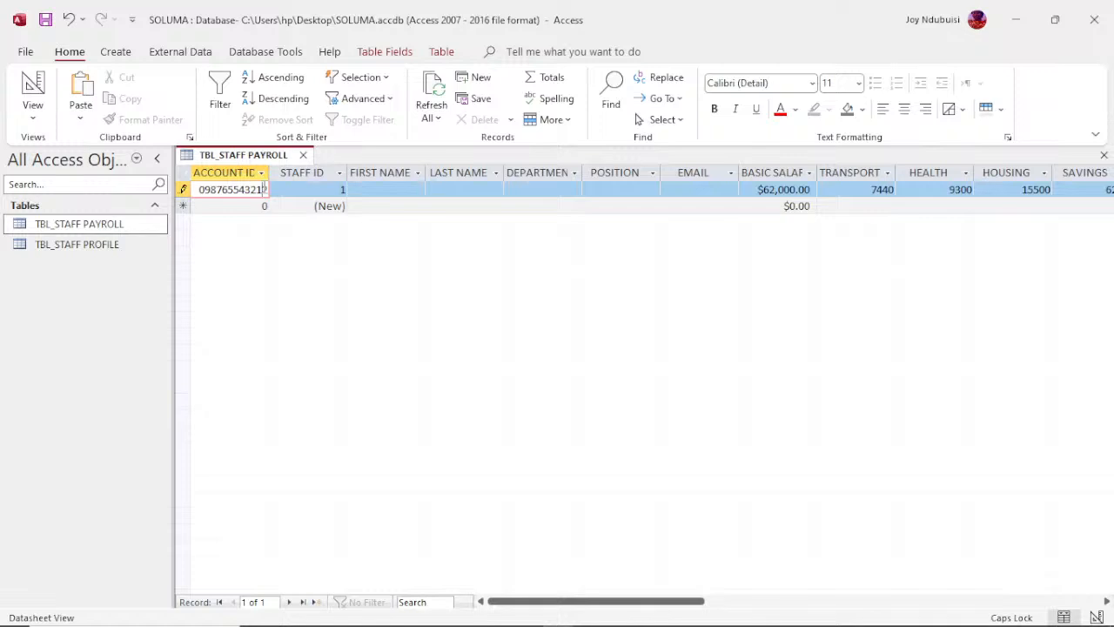
# Step: Remove the last two digits of the first payroll record's ACCOUNT ID and commit the record
pyautogui.press('BackSpace')
pyautogui.press('BackSpace')
pyautogui.click(237, 206)
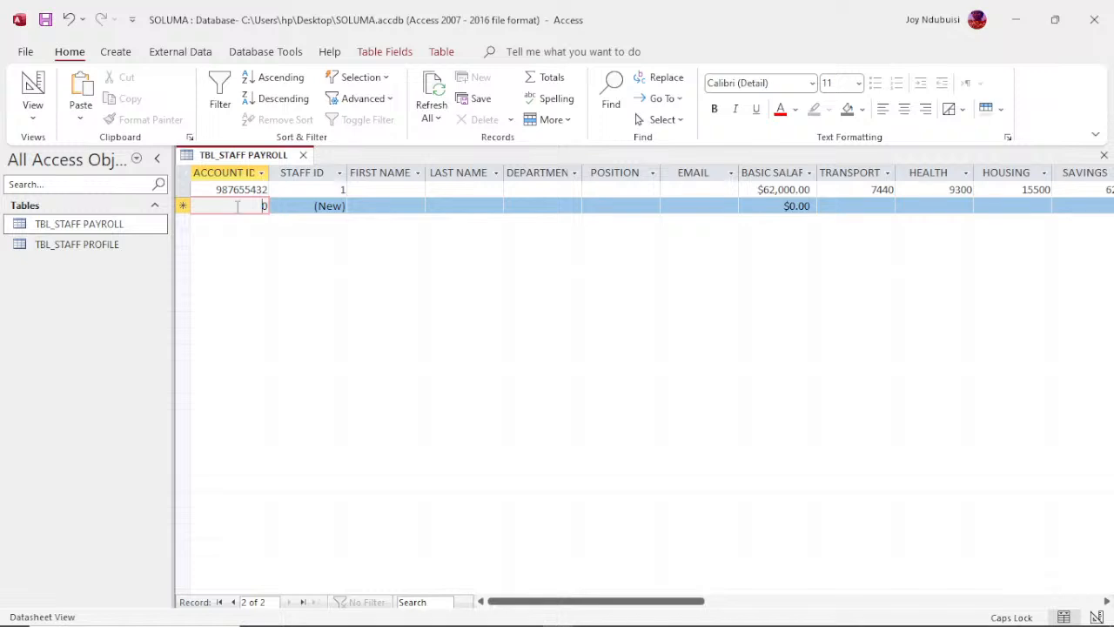
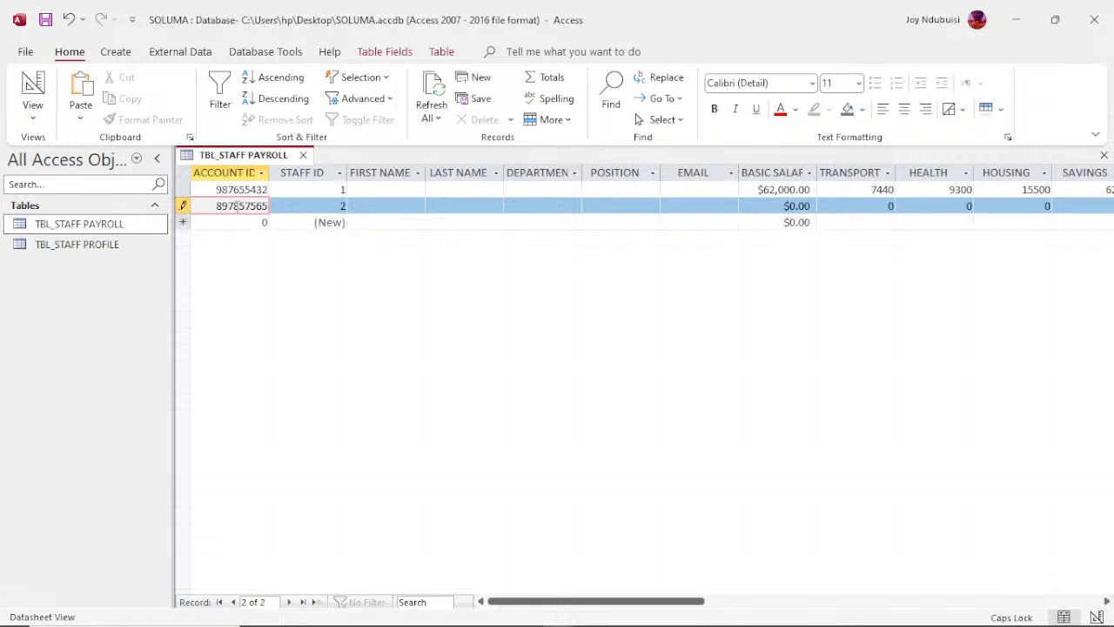
# Step: Enter nine-digit account numbers as the ACCOUNT IDs of the second and third payroll records and commit both records
pyautogui.press('Down')
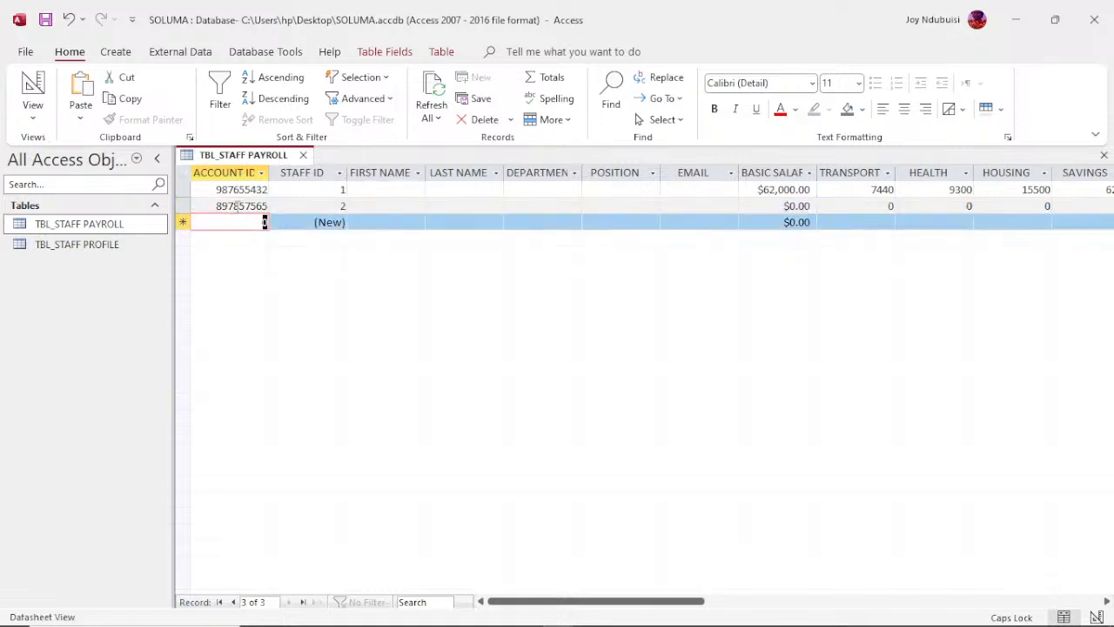
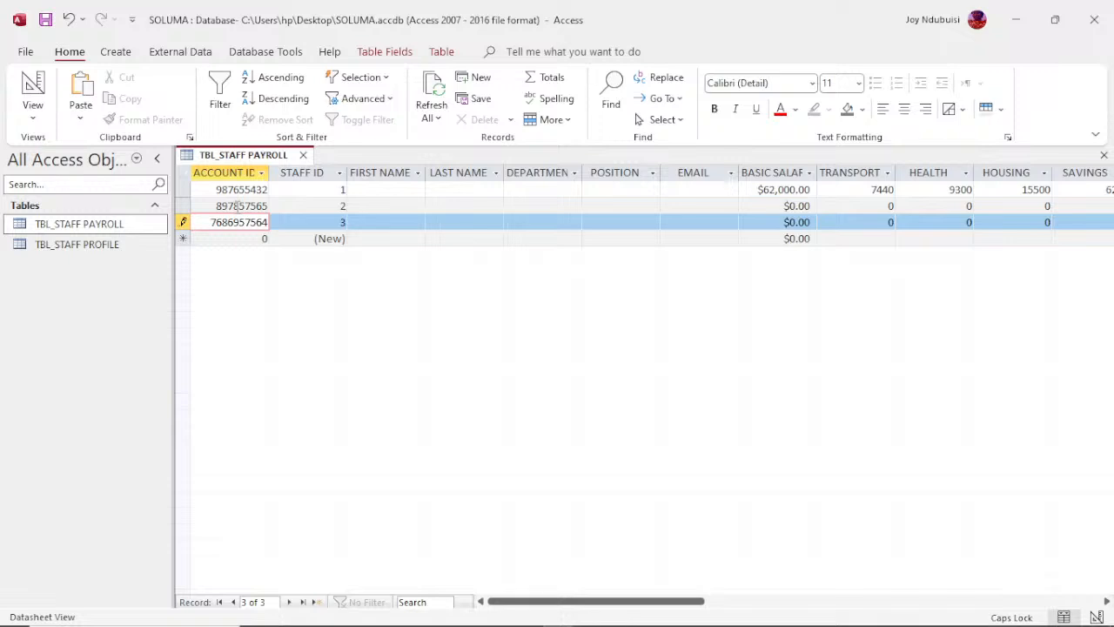
pyautogui.press('Down')
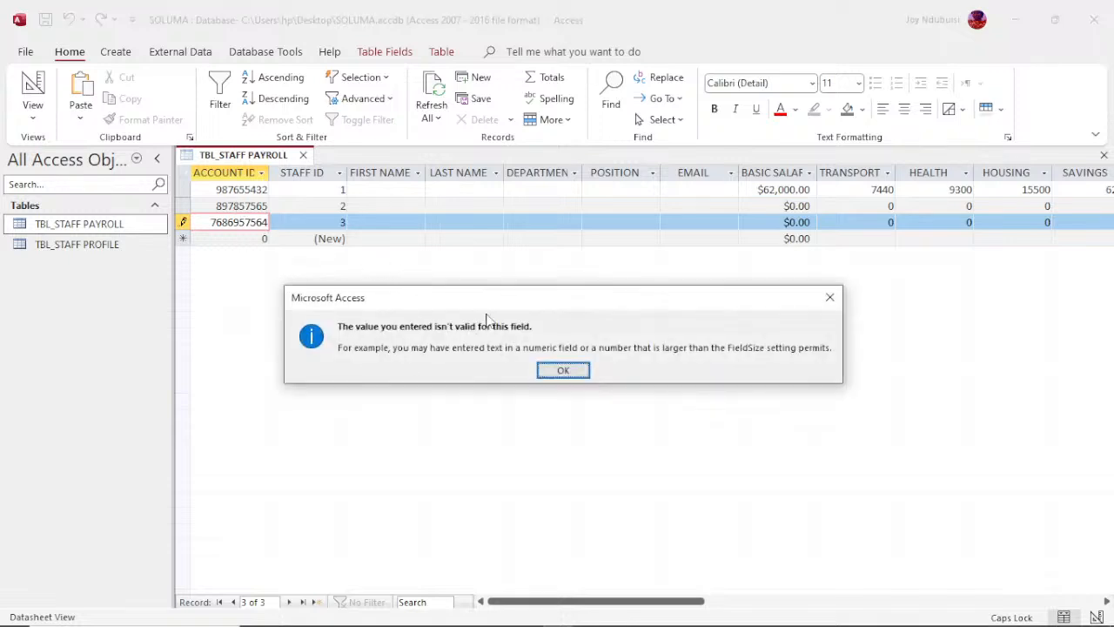
pyautogui.click(556, 370)
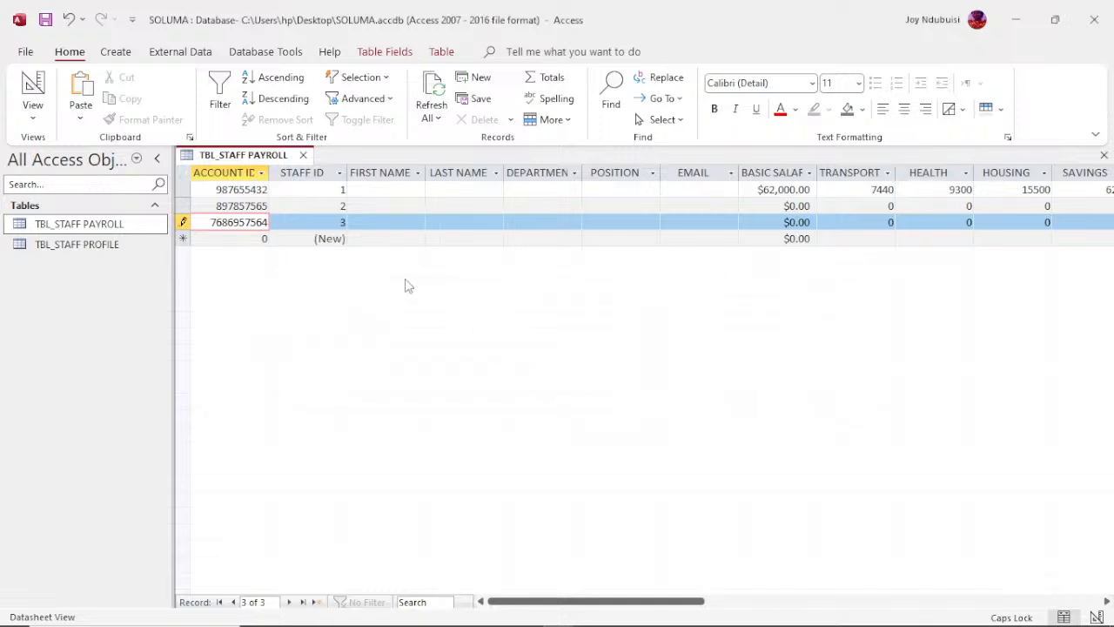
pyautogui.press('BackSpace')
pyautogui.press('Down')
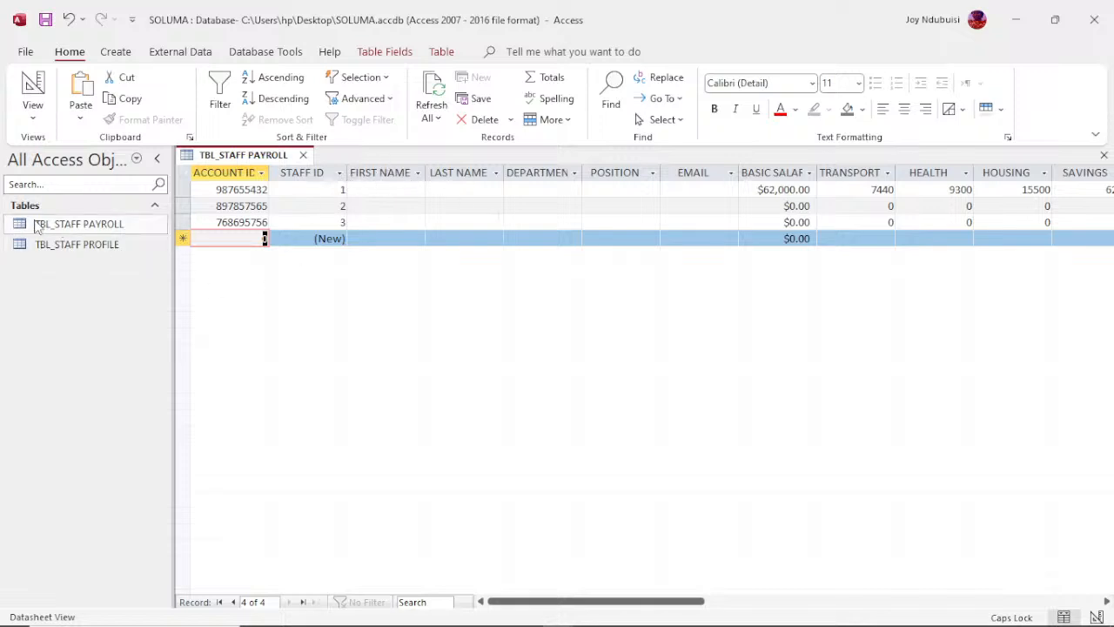
# Step: Open the TBL_STAFF PROFILE table and copy its entire FIRST NAME column
pyautogui.click(61, 244)
pyautogui.doubleClick(61, 244)
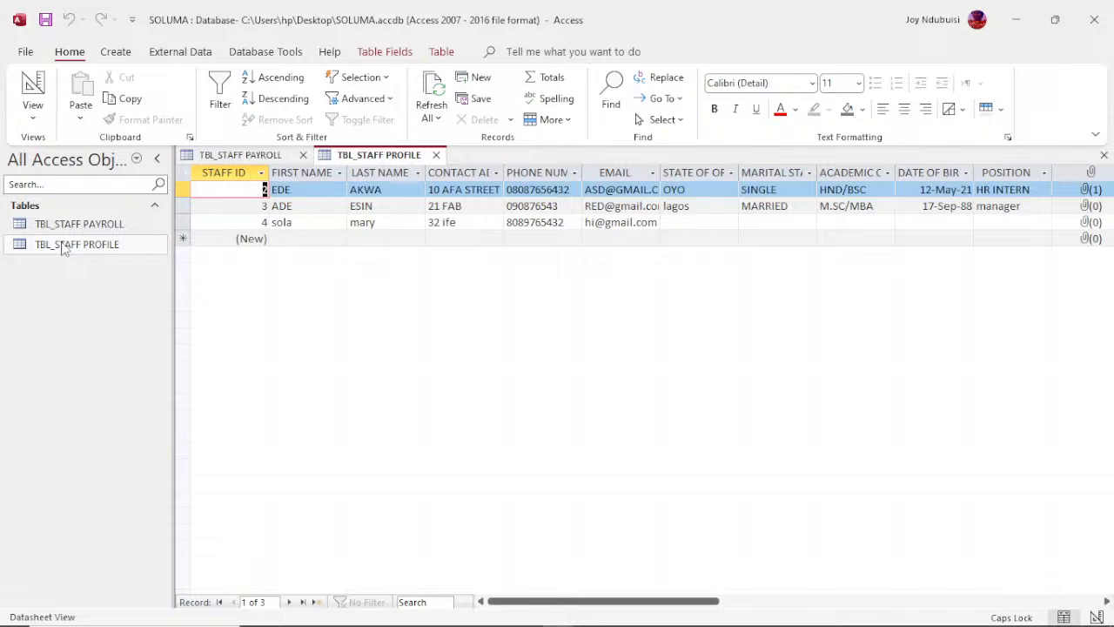
pyautogui.click(290, 171)
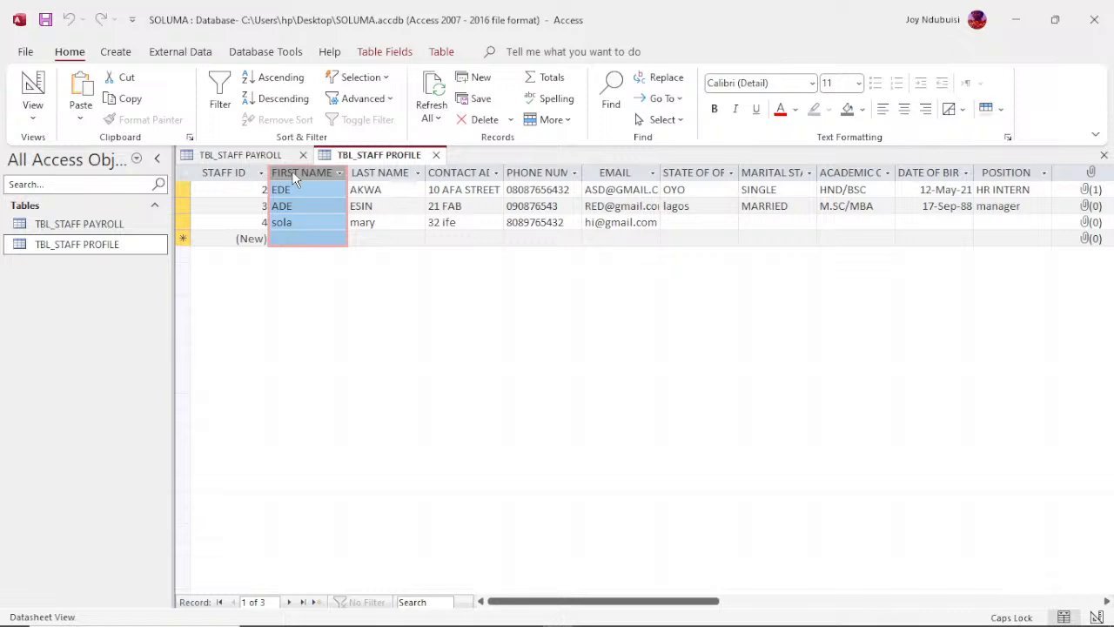
pyautogui.rightClick(292, 171)
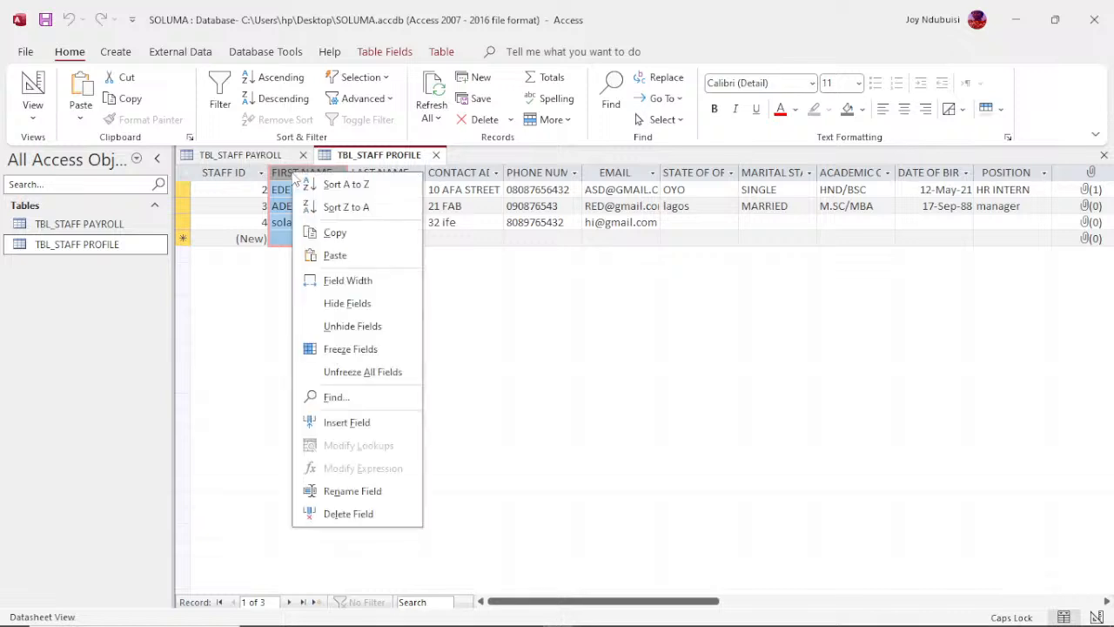
pyautogui.click(335, 233)
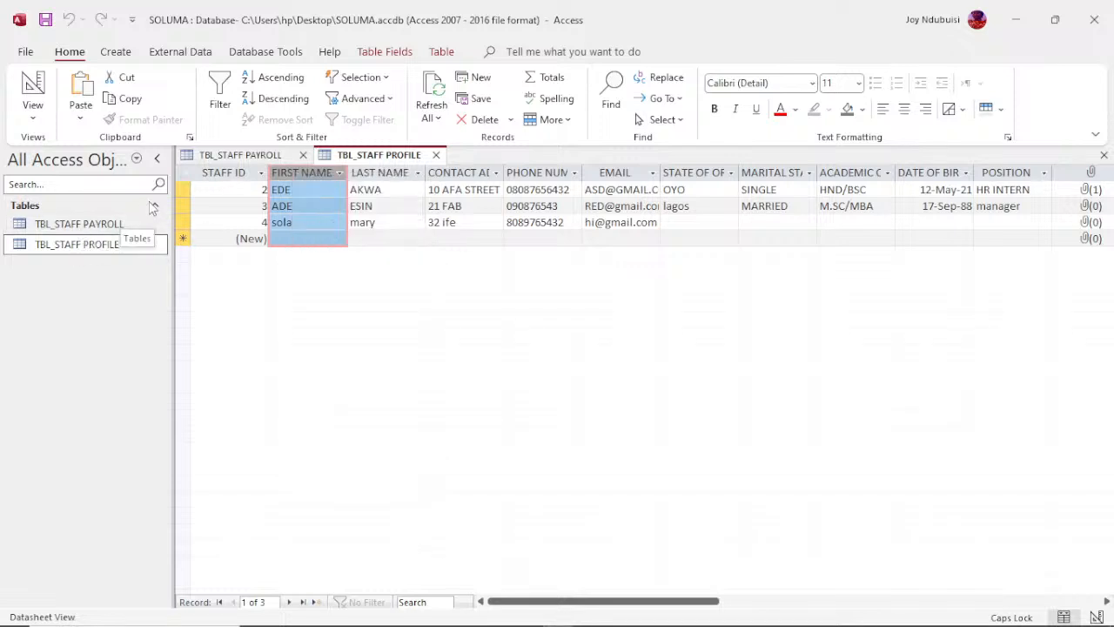
# Step: Paste the copied first names into the FIRST NAME column of TBL_STAFF PAYROLL and return to TBL_STAFF PROFILE
pyautogui.click(252, 158)
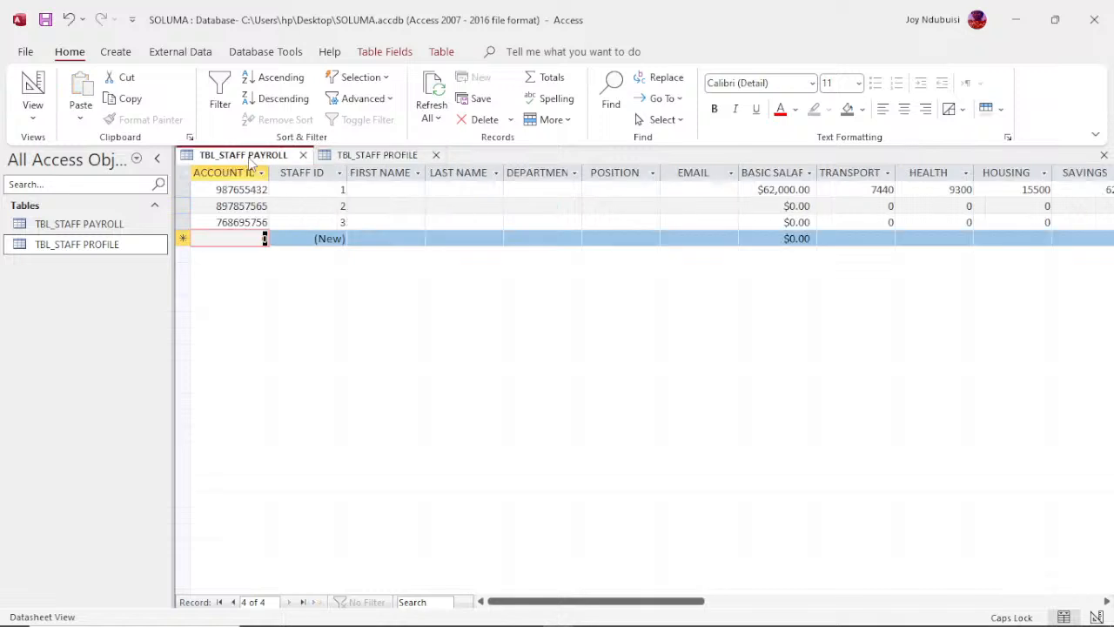
pyautogui.click(387, 172)
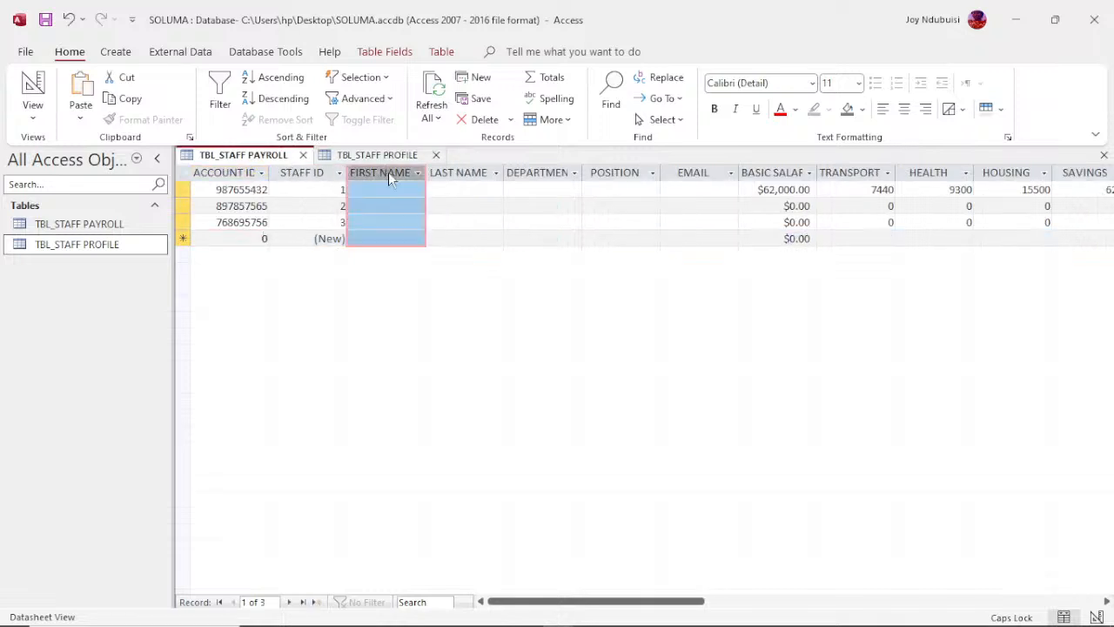
pyautogui.rightClick(388, 172)
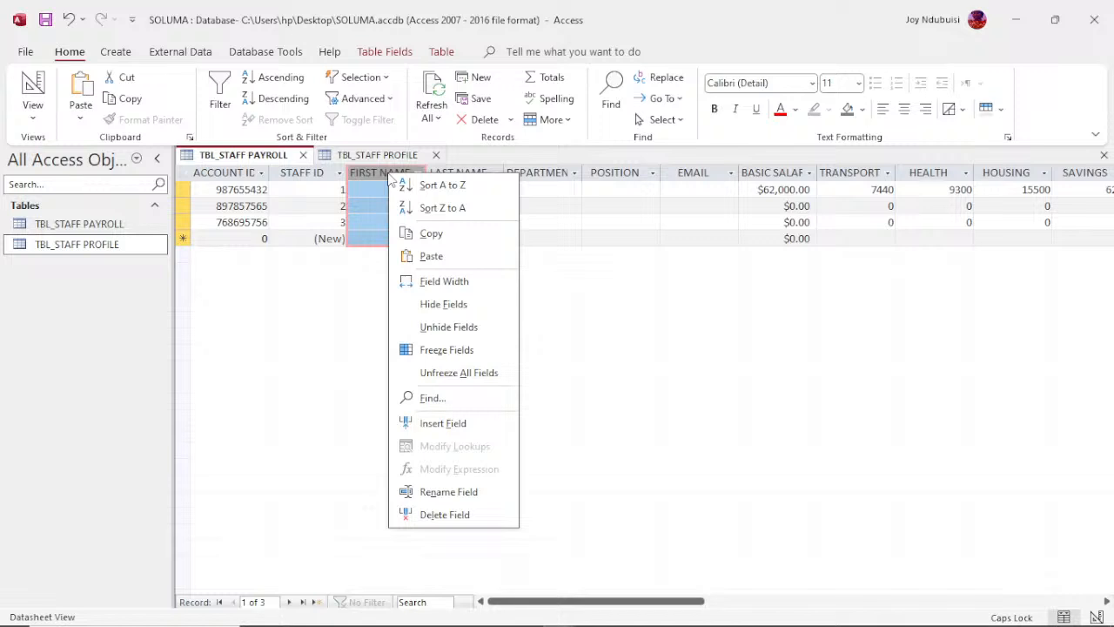
pyautogui.click(432, 257)
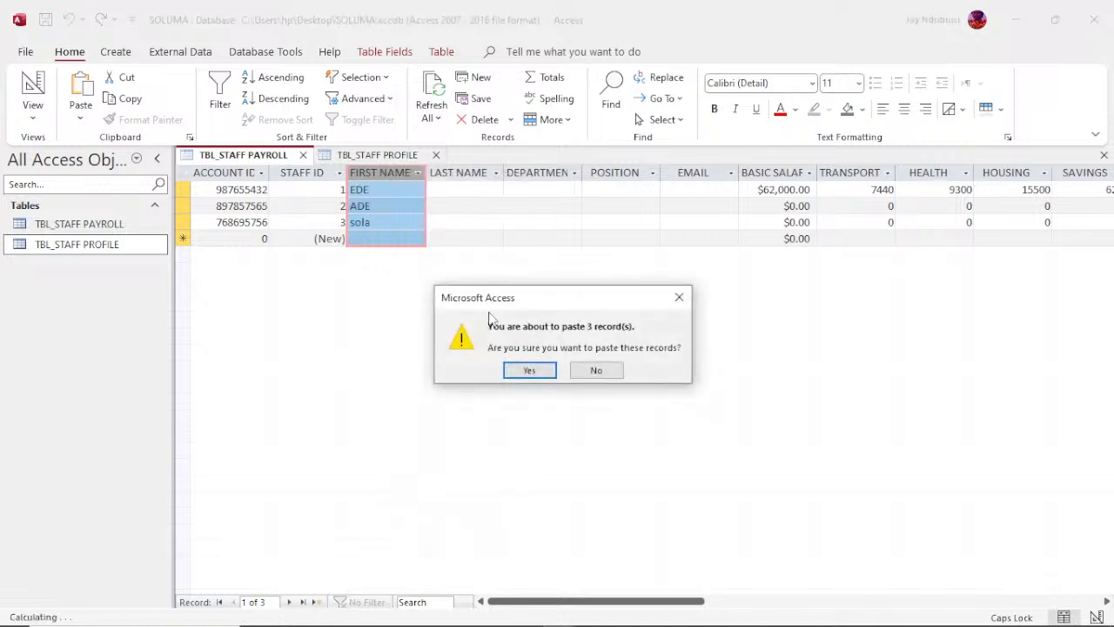
pyautogui.click(518, 372)
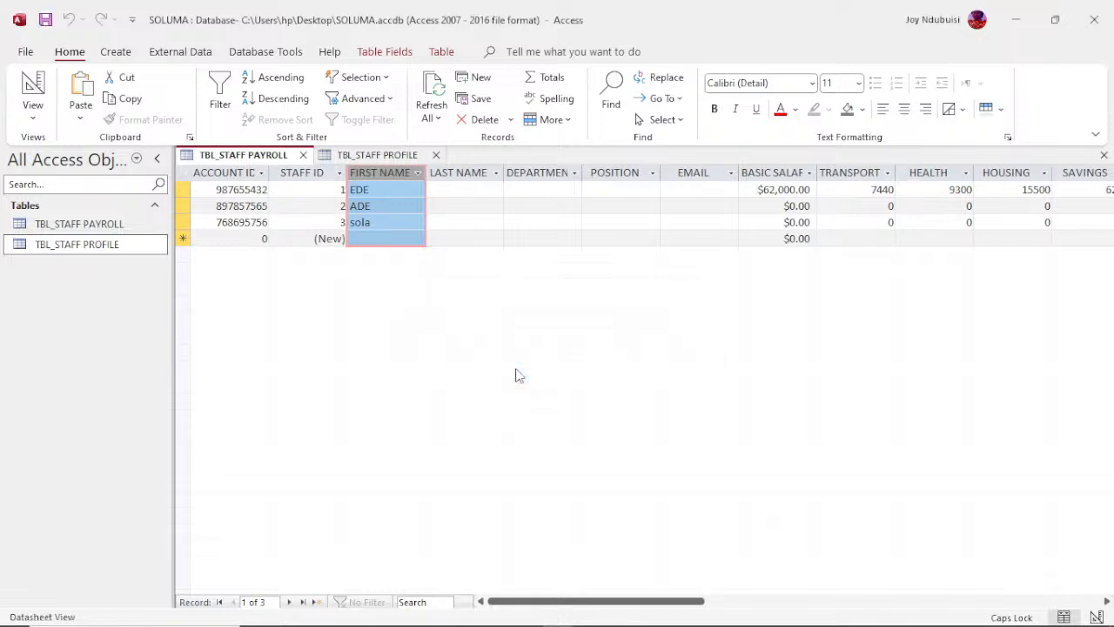
pyautogui.click(131, 249)
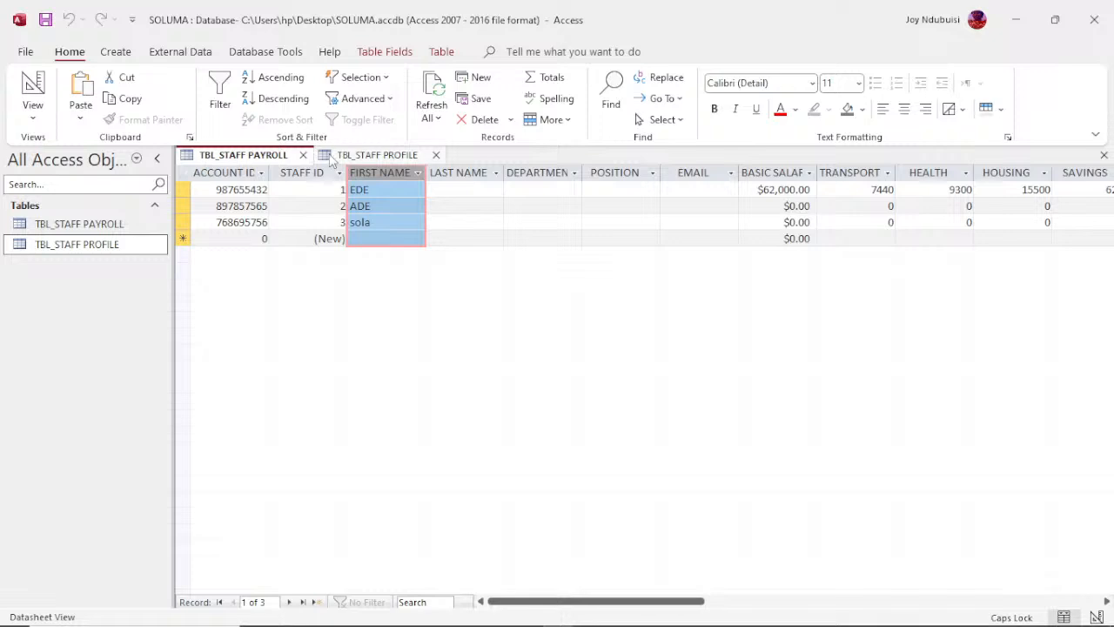
pyautogui.click(366, 156)
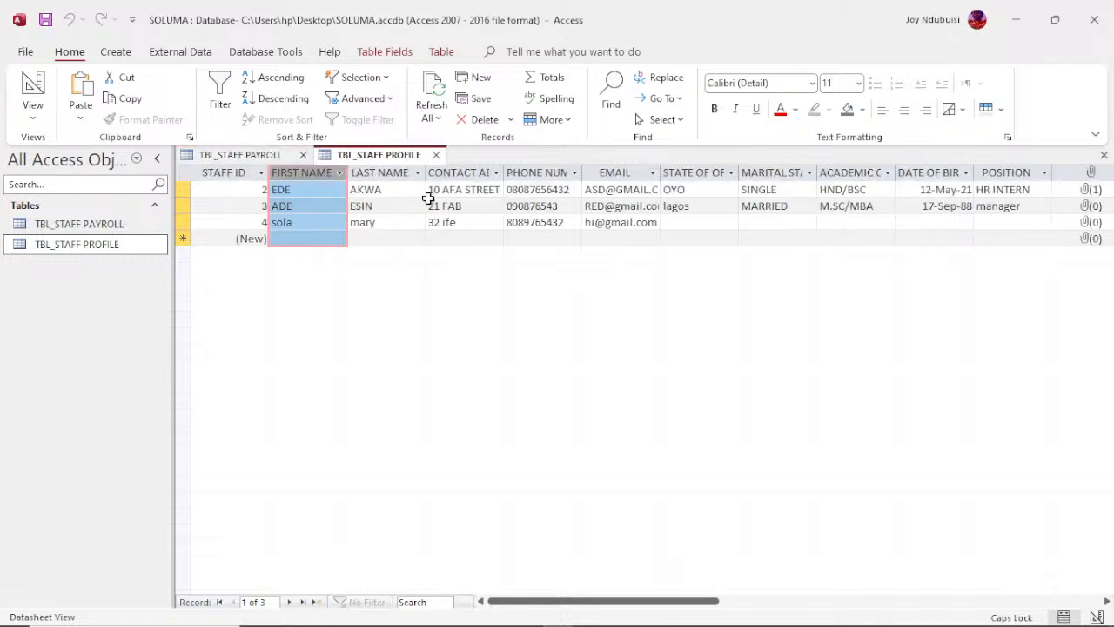
pyautogui.click(379, 172)
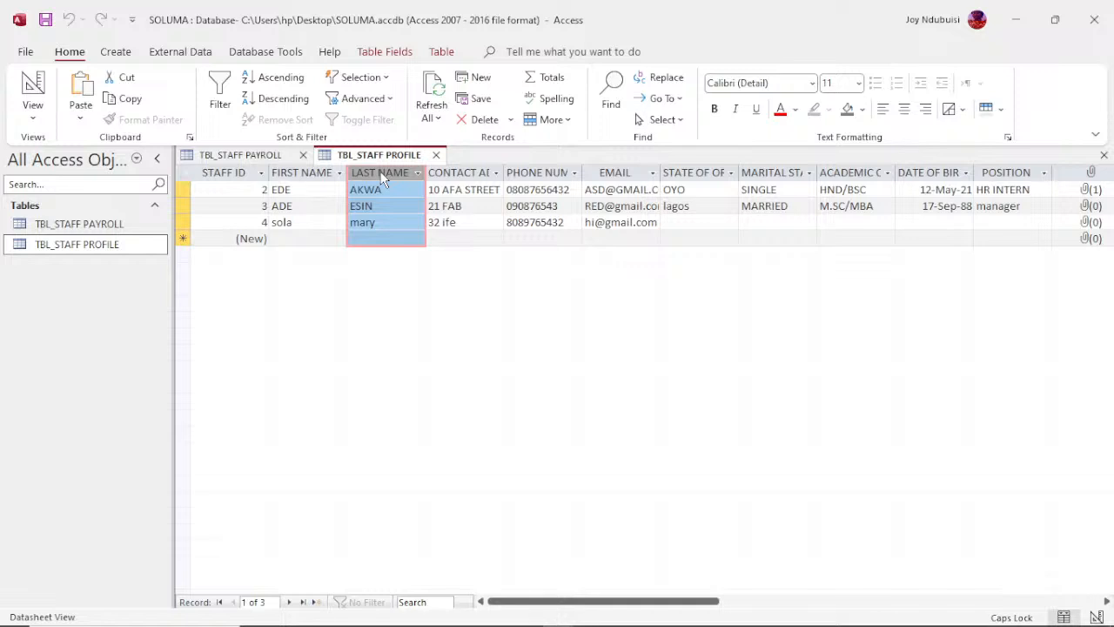
pyautogui.keyDown('shift'); pyautogui.click(611, 172); pyautogui.keyUp('shift')
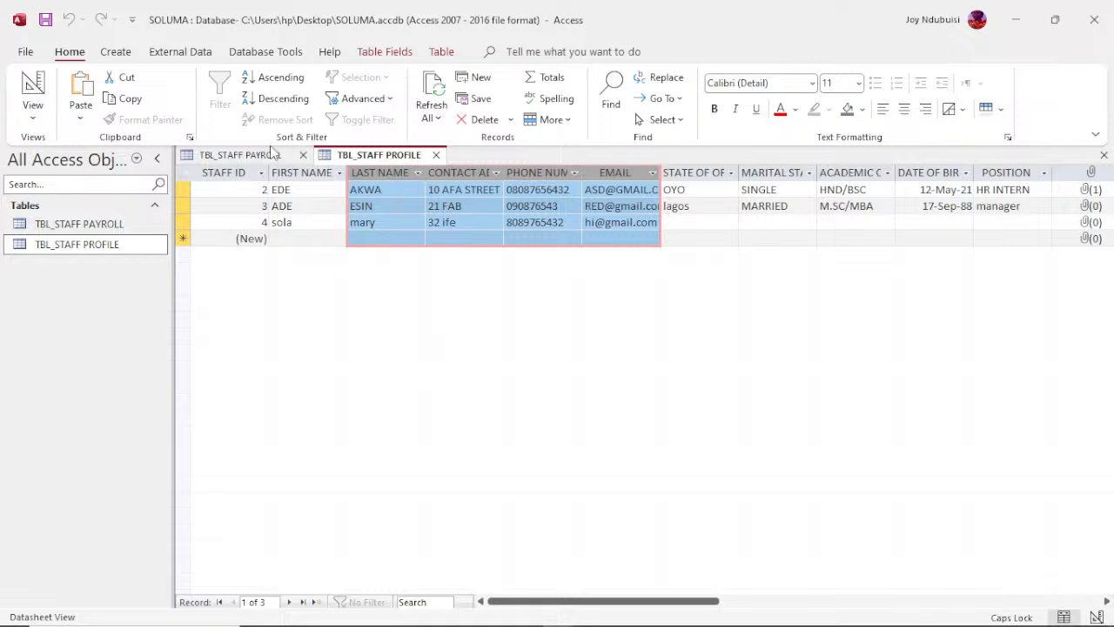
pyautogui.click(298, 203)
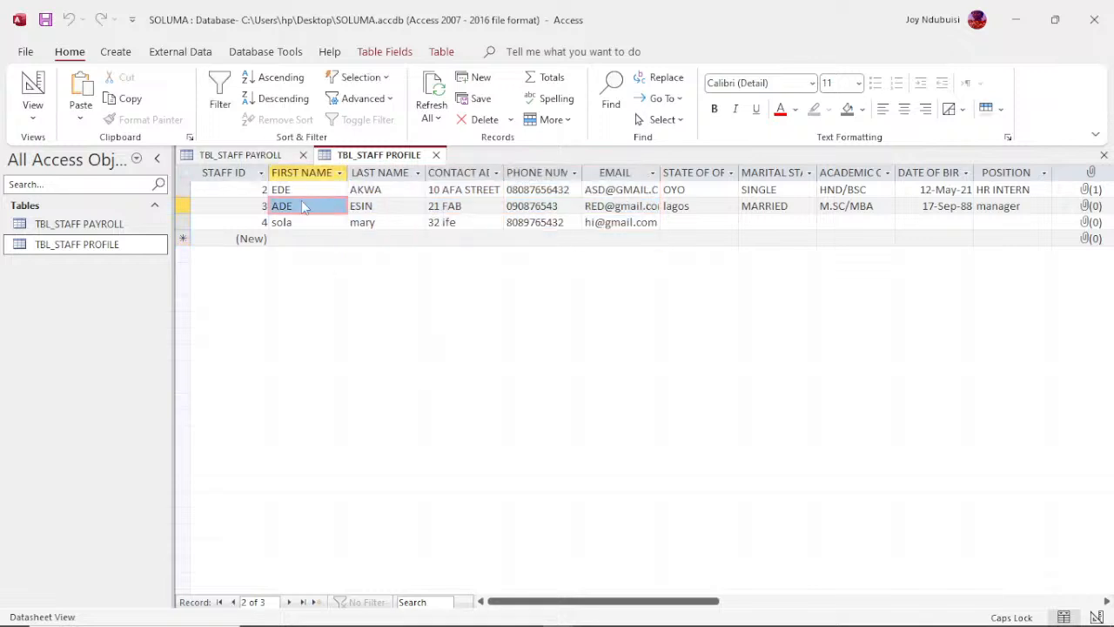
# Step: Copy the entire LAST NAME column of the TBL_STAFF PROFILE table
pyautogui.click(398, 176)
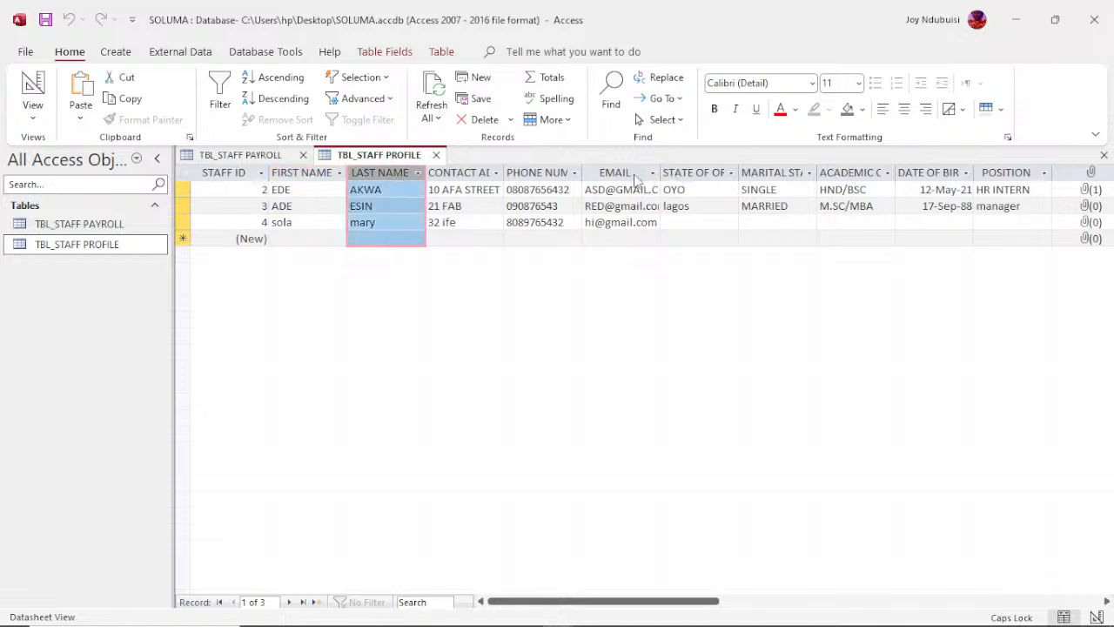
pyautogui.rightClick(370, 175)
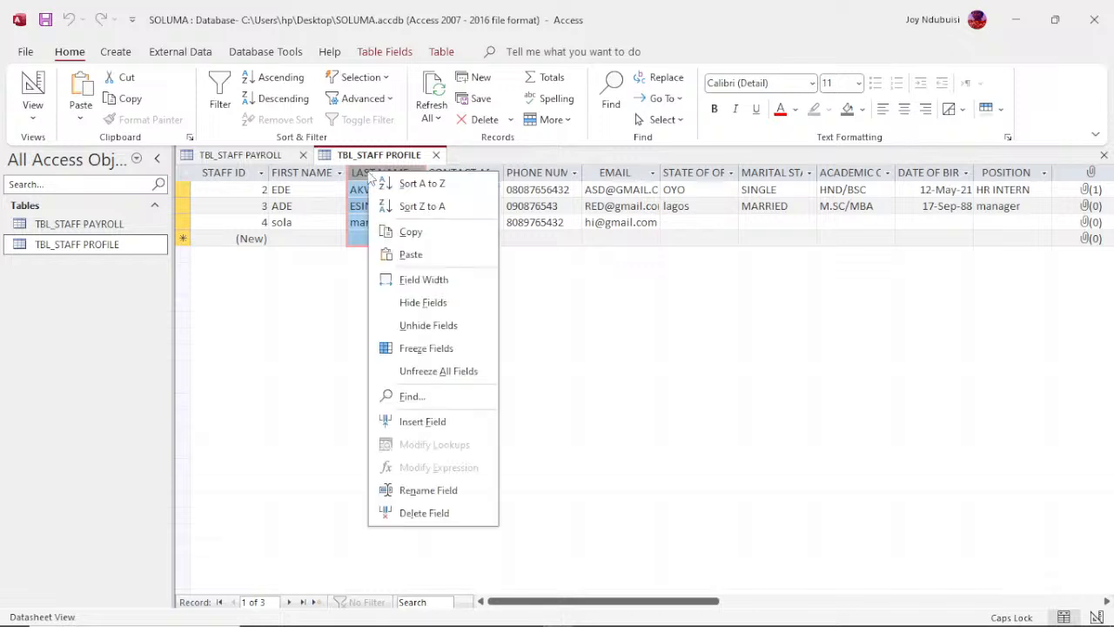
pyautogui.click(409, 232)
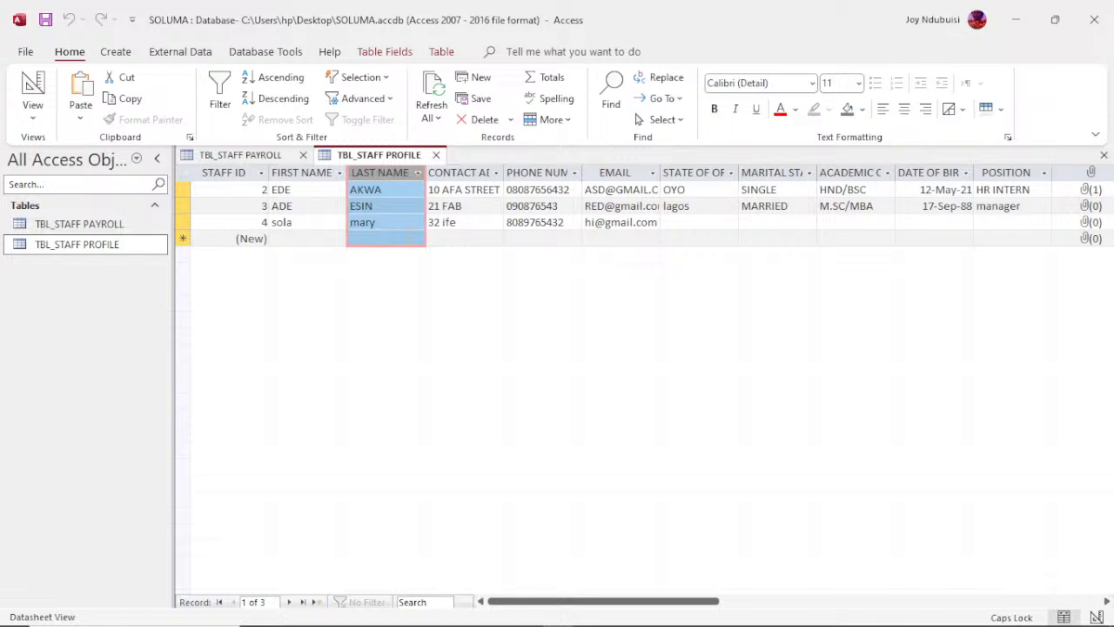
# Step: Paste the copied last names into the LAST NAME column of TBL_STAFF PAYROLL and return to TBL_STAFF PROFILE
pyautogui.click(258, 157)
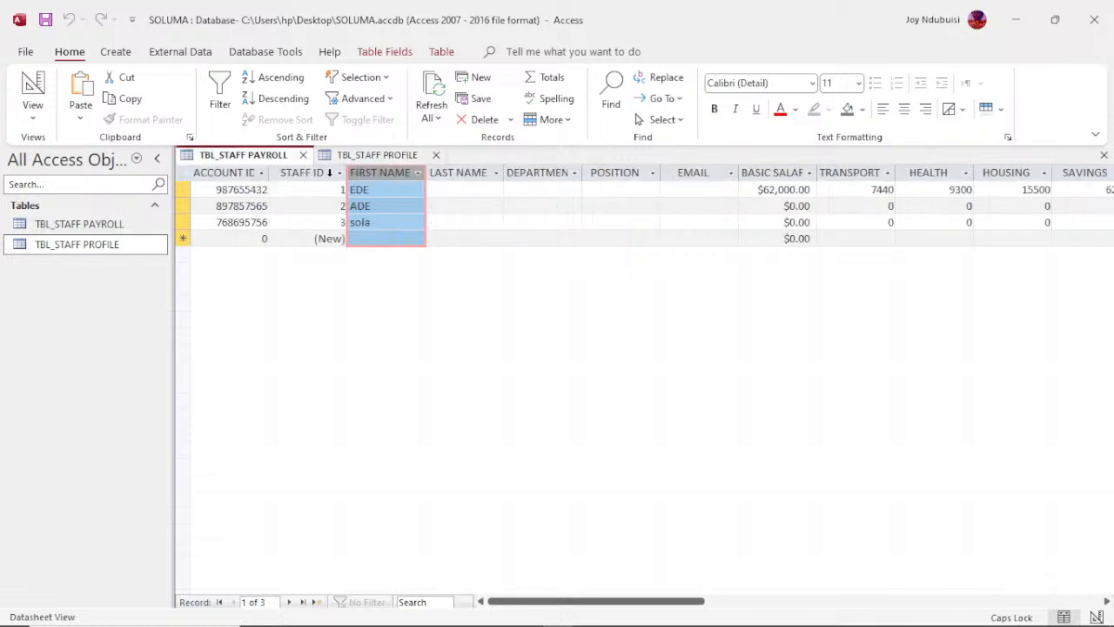
pyautogui.click(474, 172)
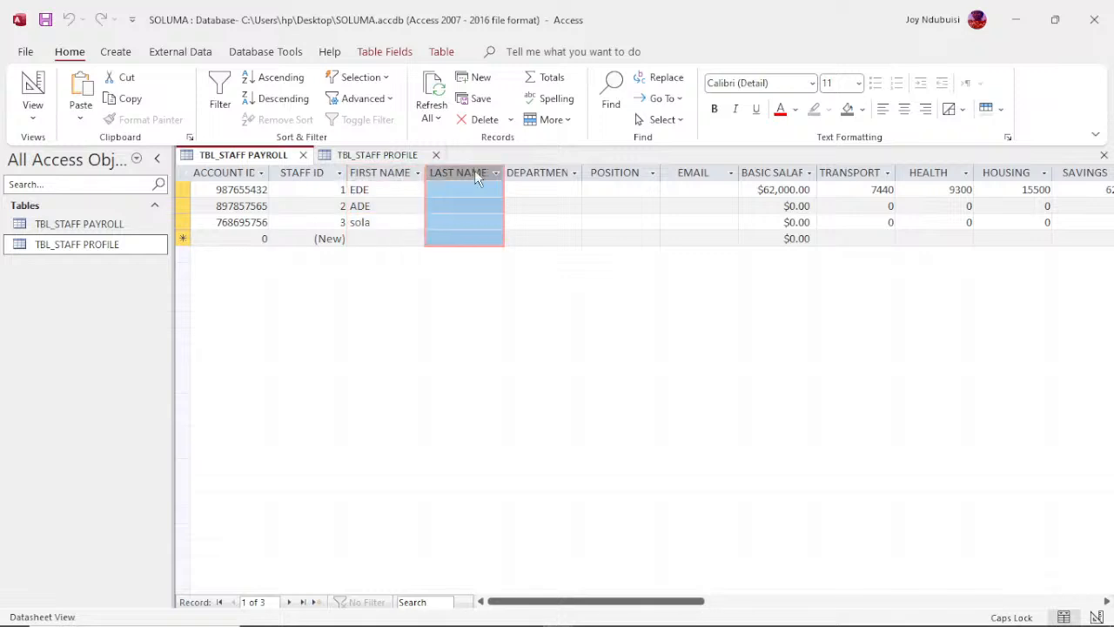
pyautogui.rightClick(475, 173)
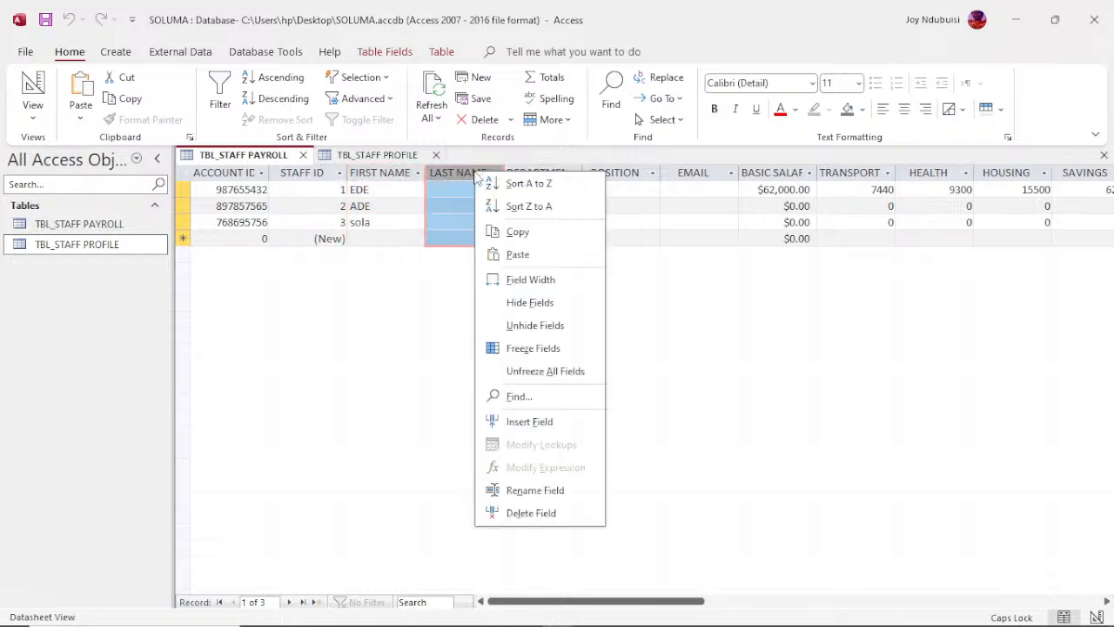
pyautogui.click(516, 254)
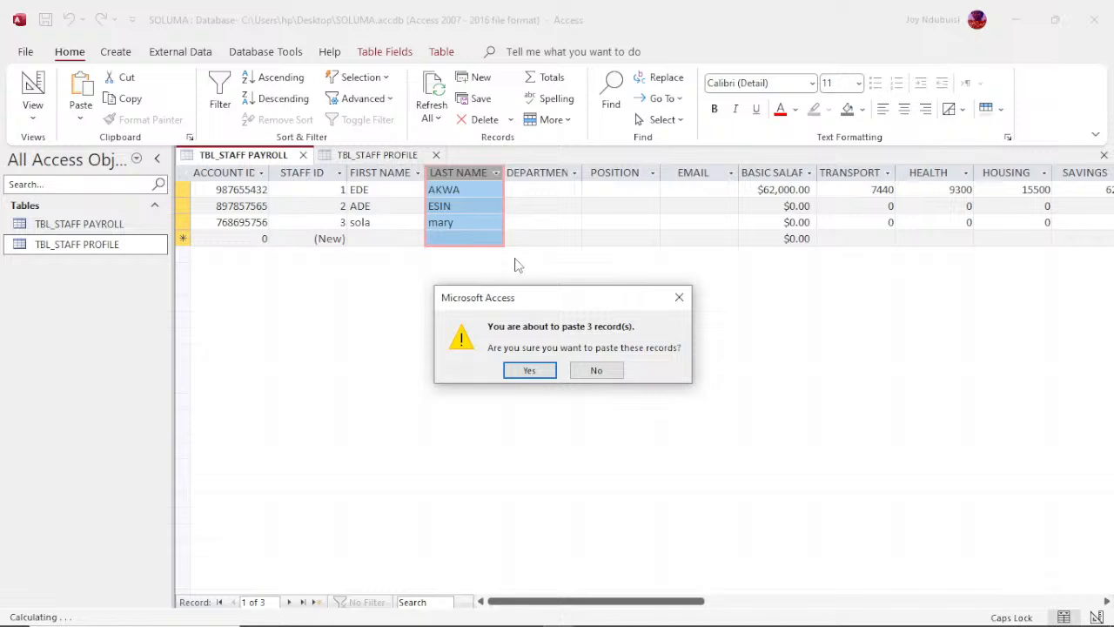
pyautogui.click(531, 370)
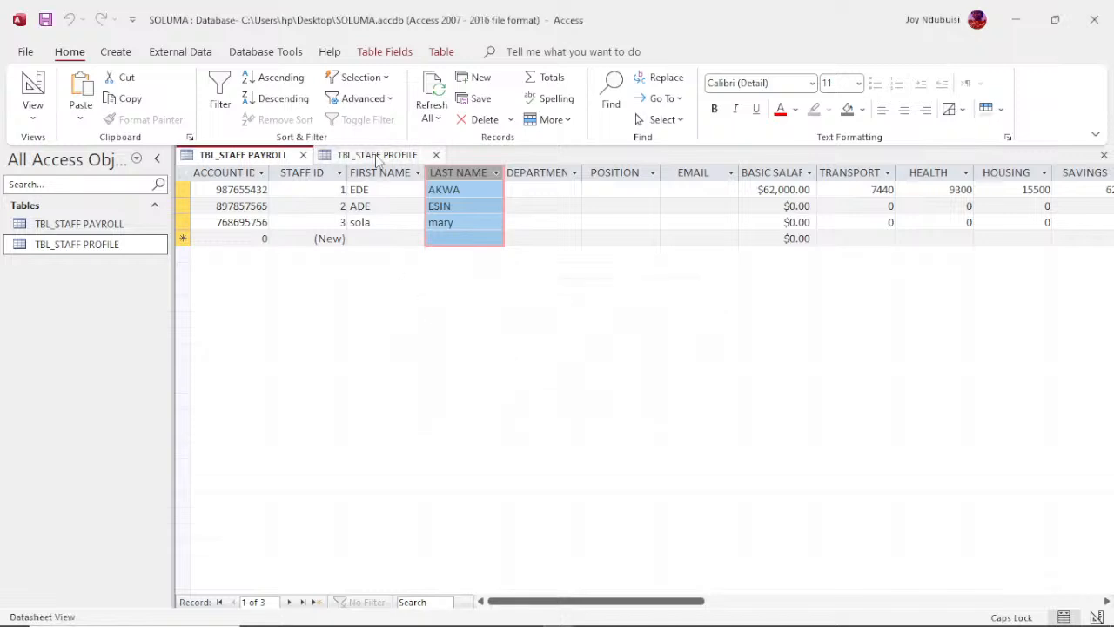
pyautogui.click(377, 156)
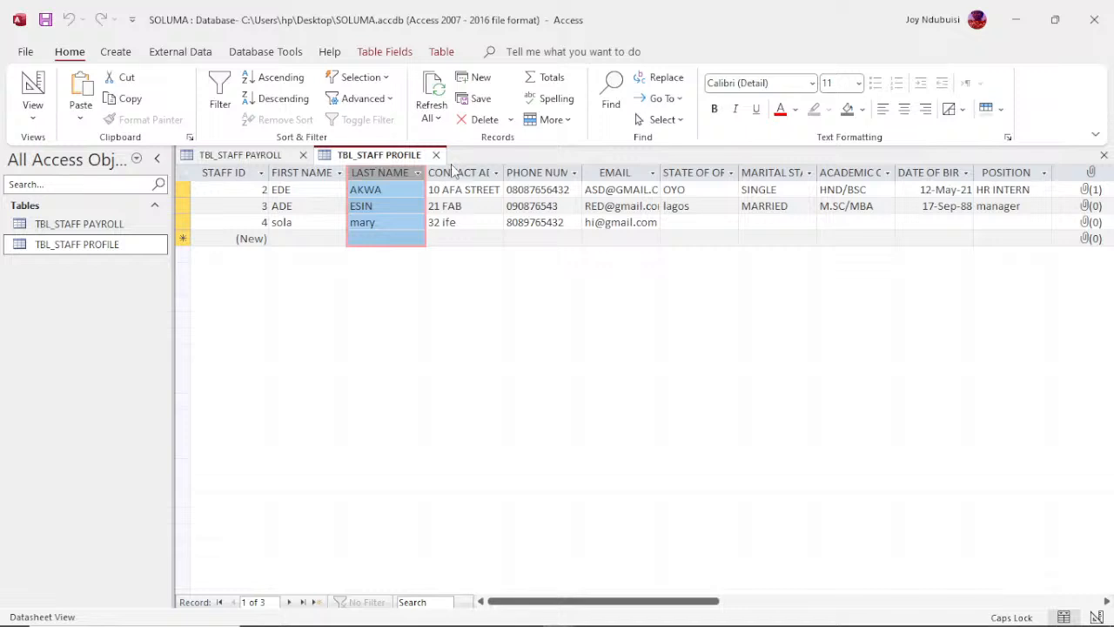
pyautogui.doubleClick(625, 174)
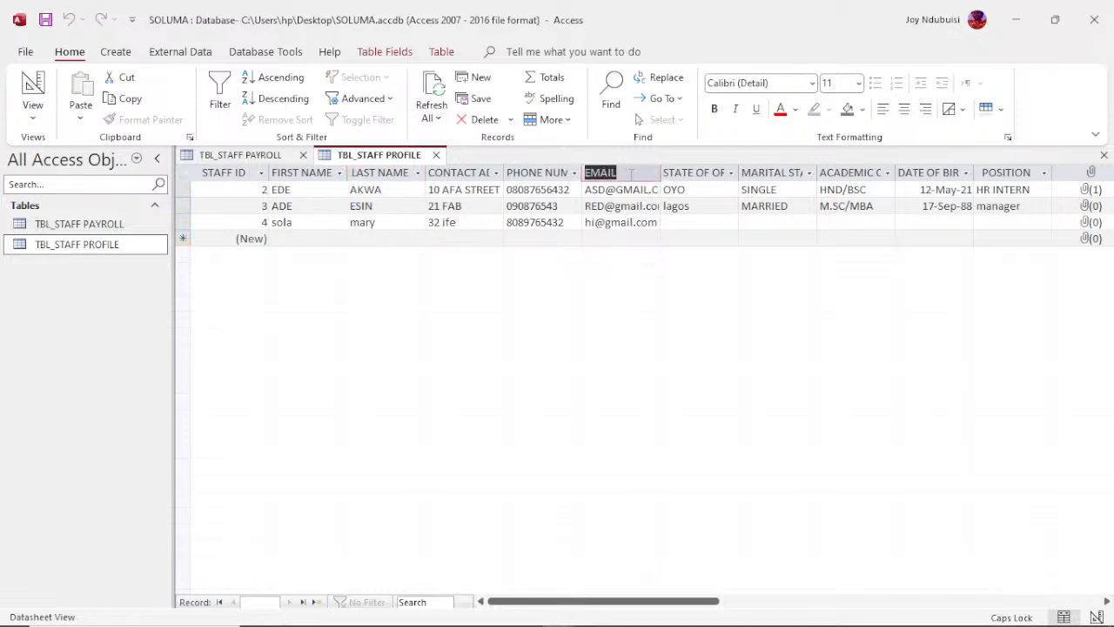
pyautogui.click(632, 174)
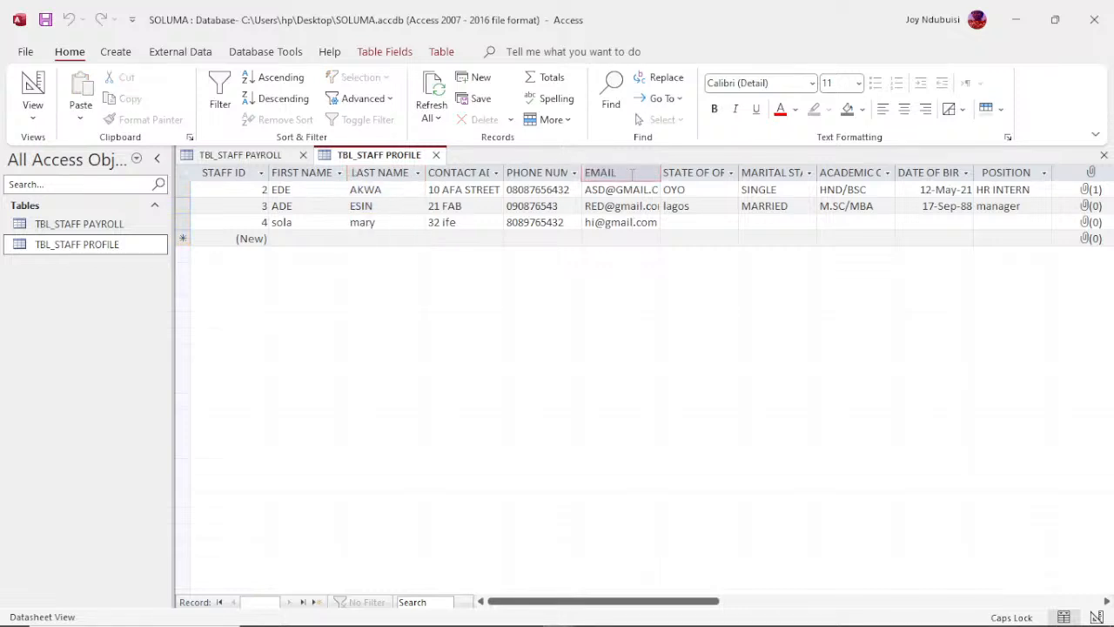
pyautogui.click(533, 189)
# Step: Copy the entire EMAIL column of TBL_STAFF PROFILE and return to the TBL_STAFF PAYROLL table
pyautogui.click(609, 174)
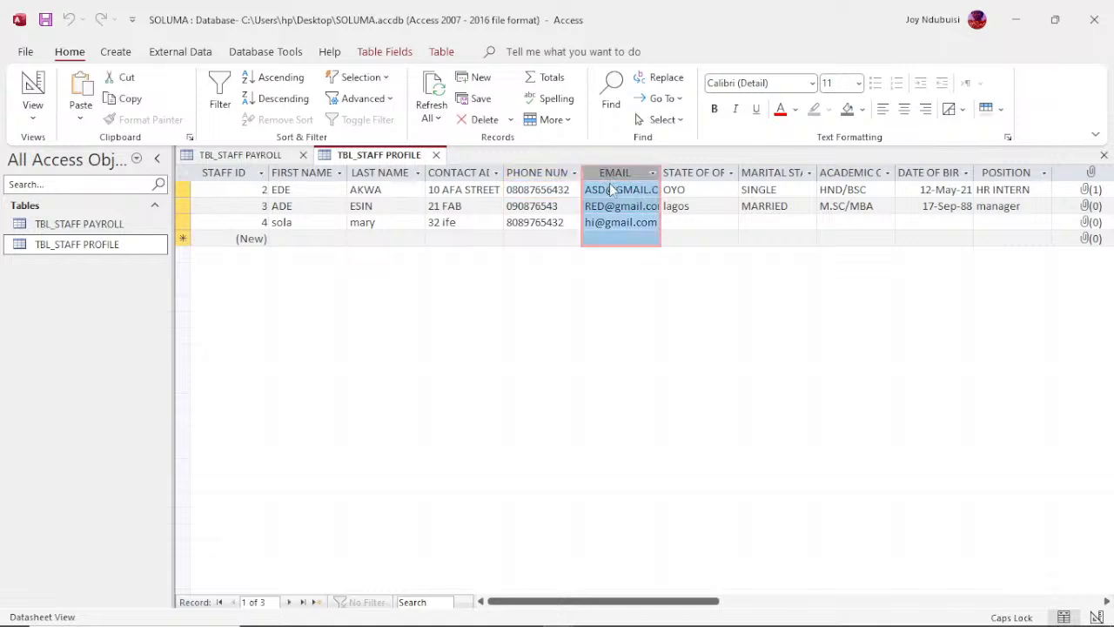
pyautogui.rightClick(611, 186)
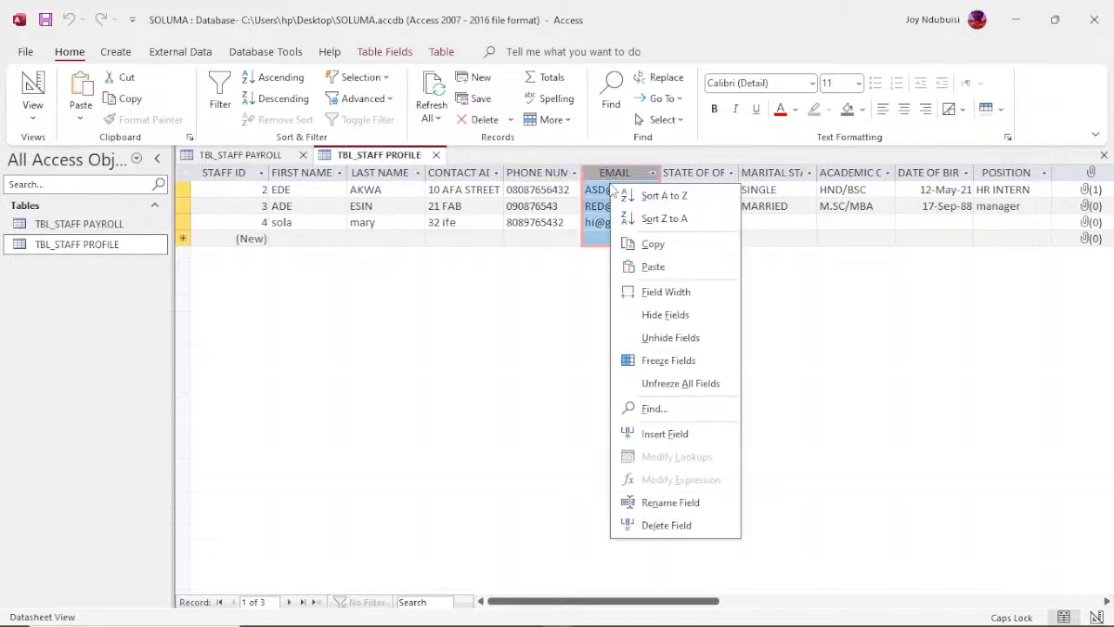
pyautogui.click(657, 245)
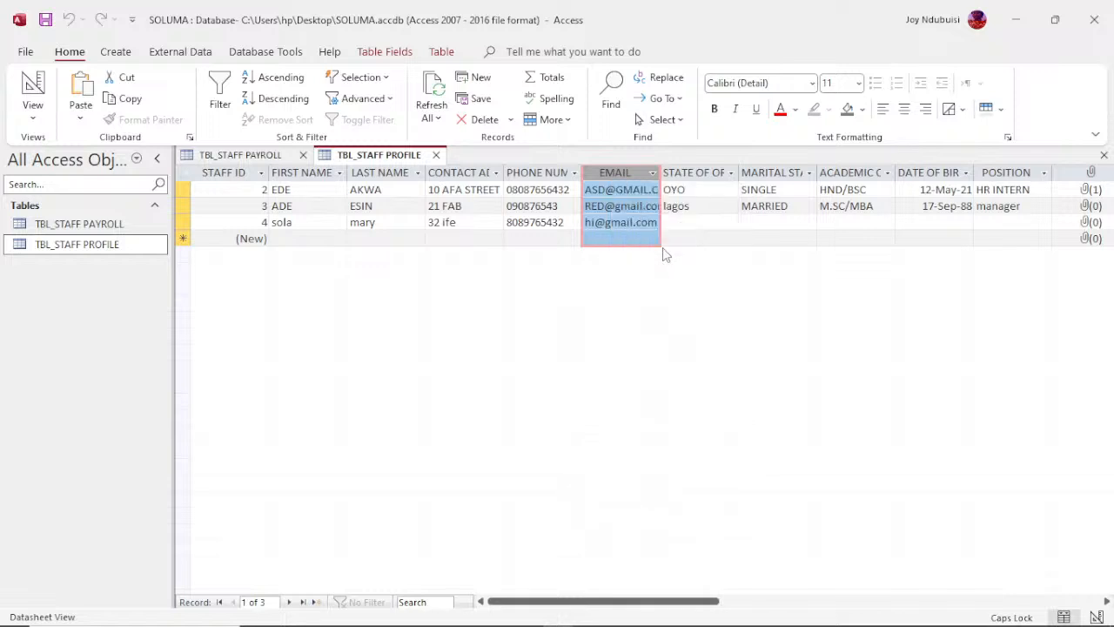
pyautogui.click(272, 154)
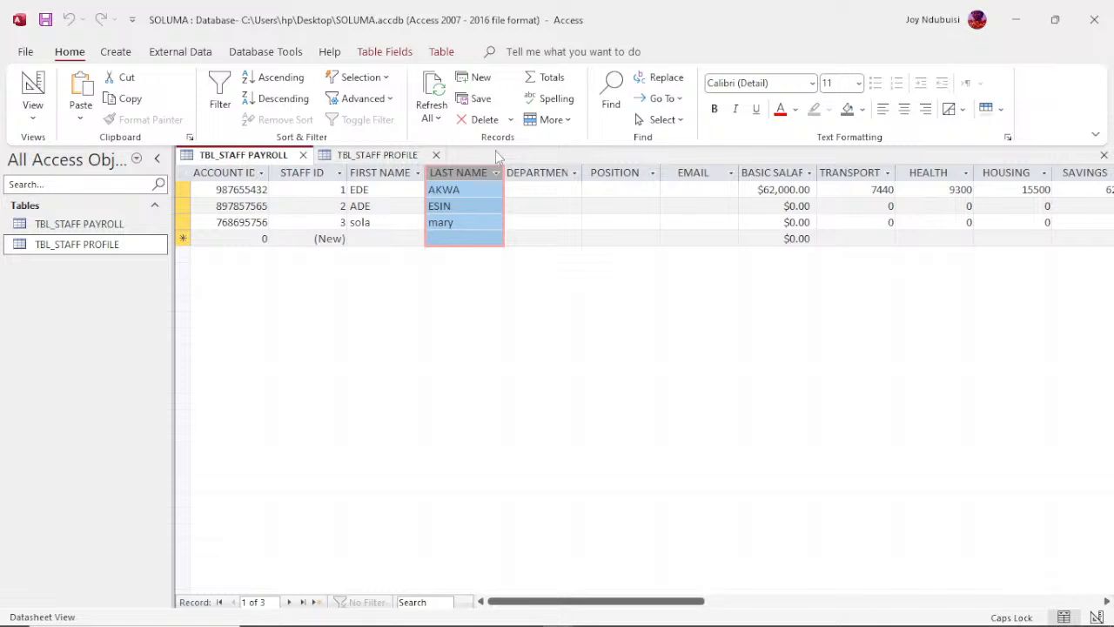
# Step: Paste the copied emails into the EMAIL column of TBL_STAFF PAYROLL and return to TBL_STAFF PROFILE
pyautogui.click(692, 172)
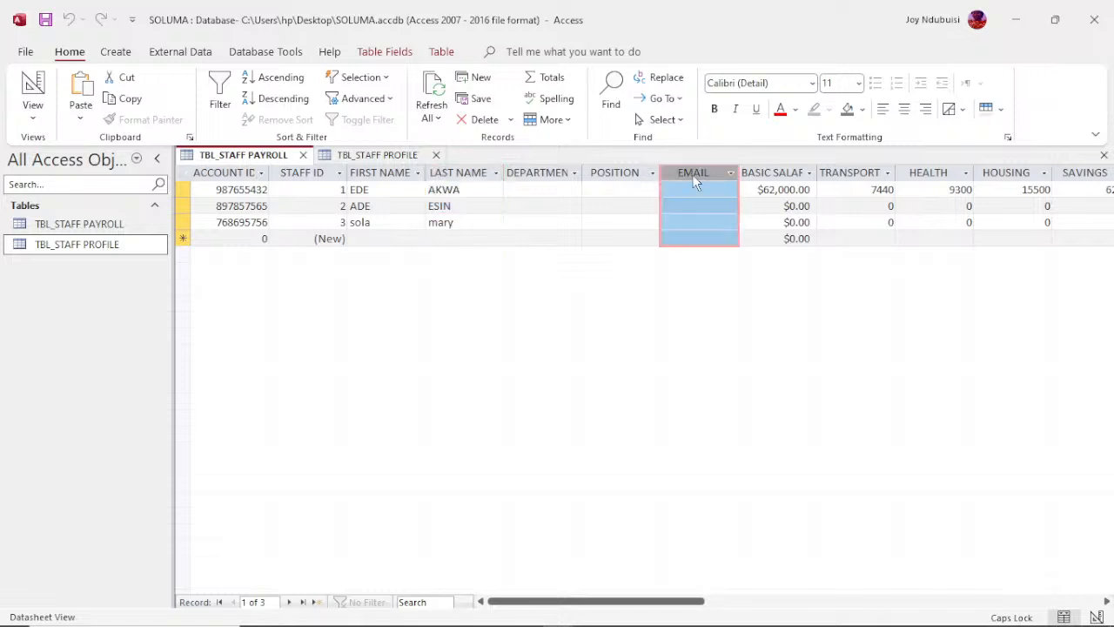
pyautogui.rightClick(694, 178)
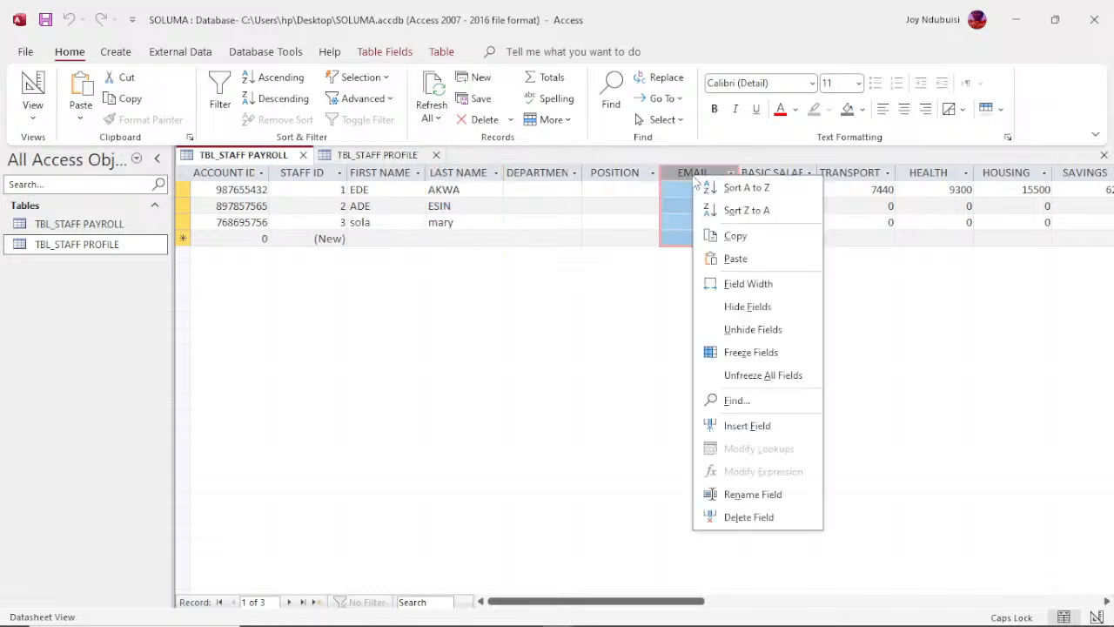
pyautogui.click(733, 259)
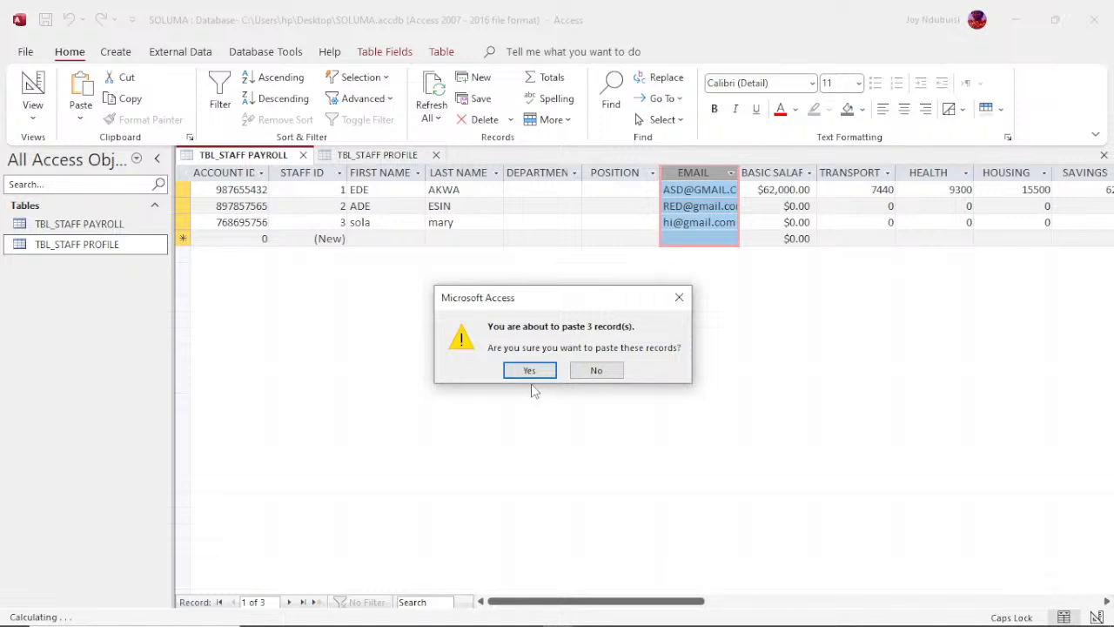
pyautogui.click(529, 370)
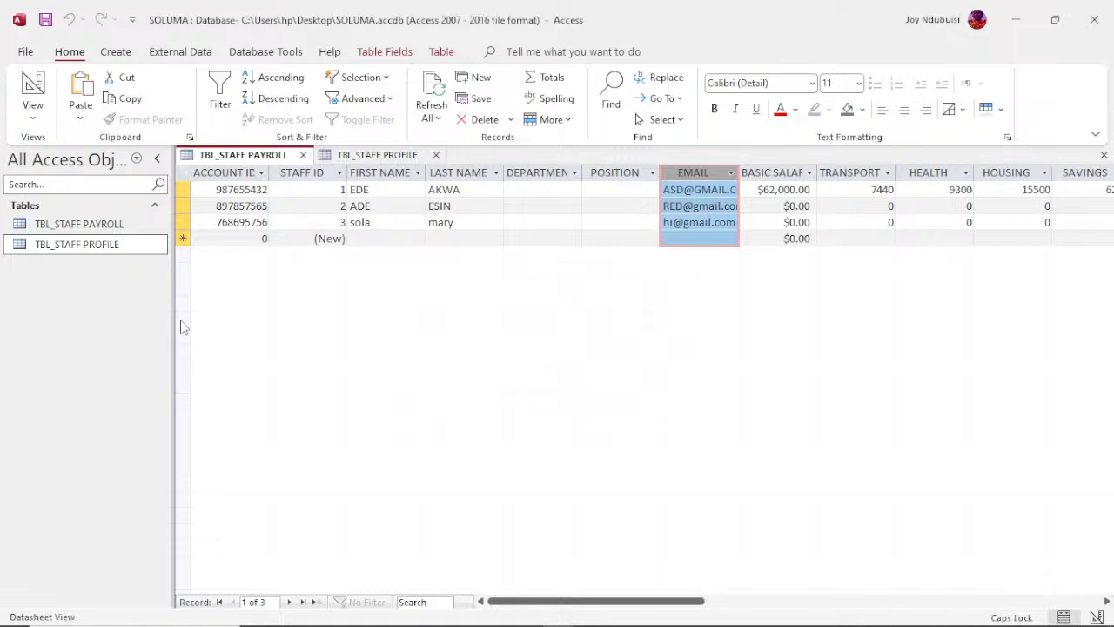
pyautogui.click(119, 244)
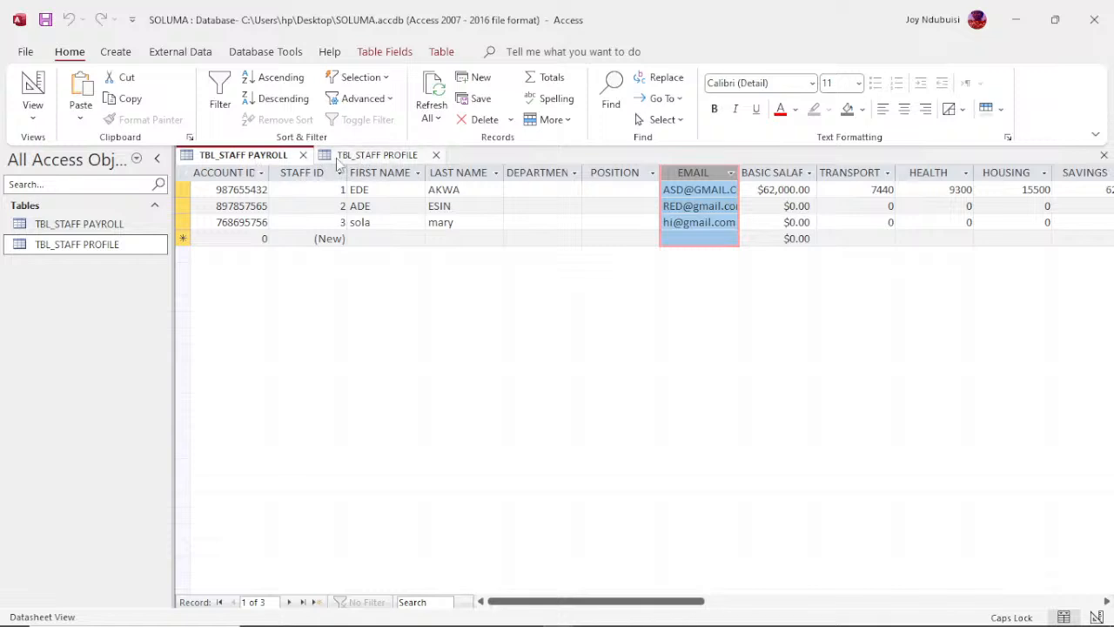
pyautogui.click(362, 157)
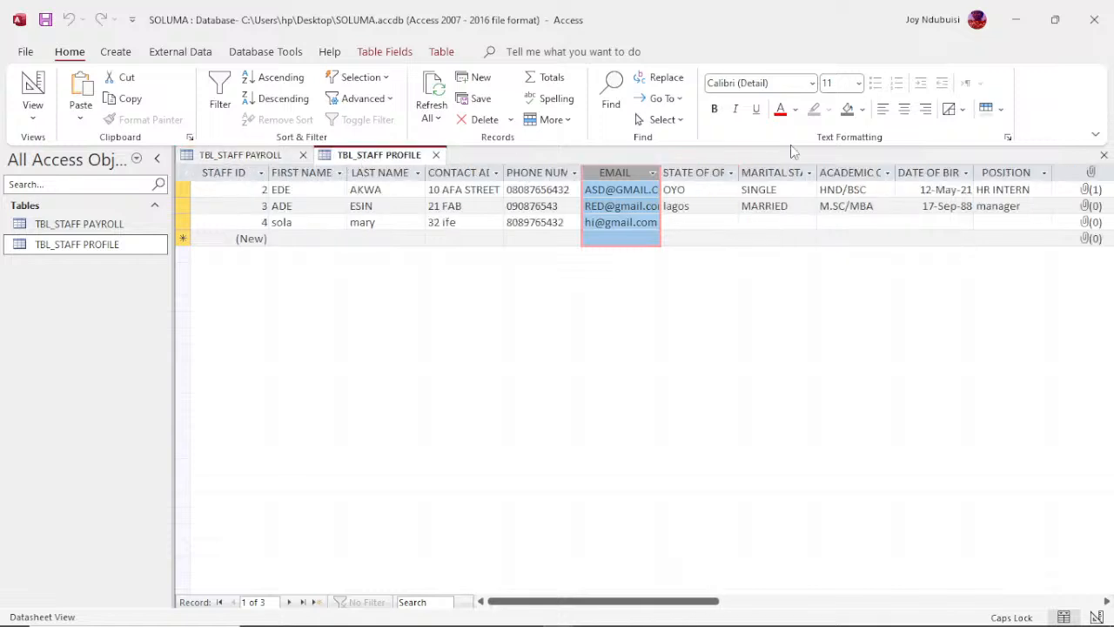
# Step: Enter IT 1 as the POSITION of the third staff record in TBL_STAFF PROFILE
pyautogui.click(1001, 173)
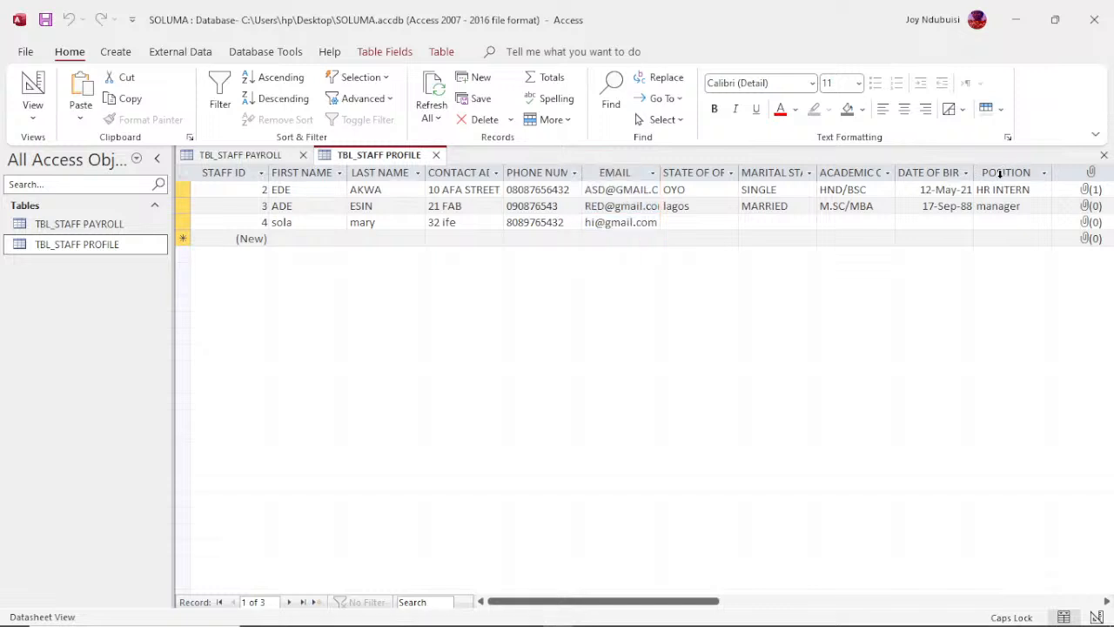
pyautogui.click(1003, 221)
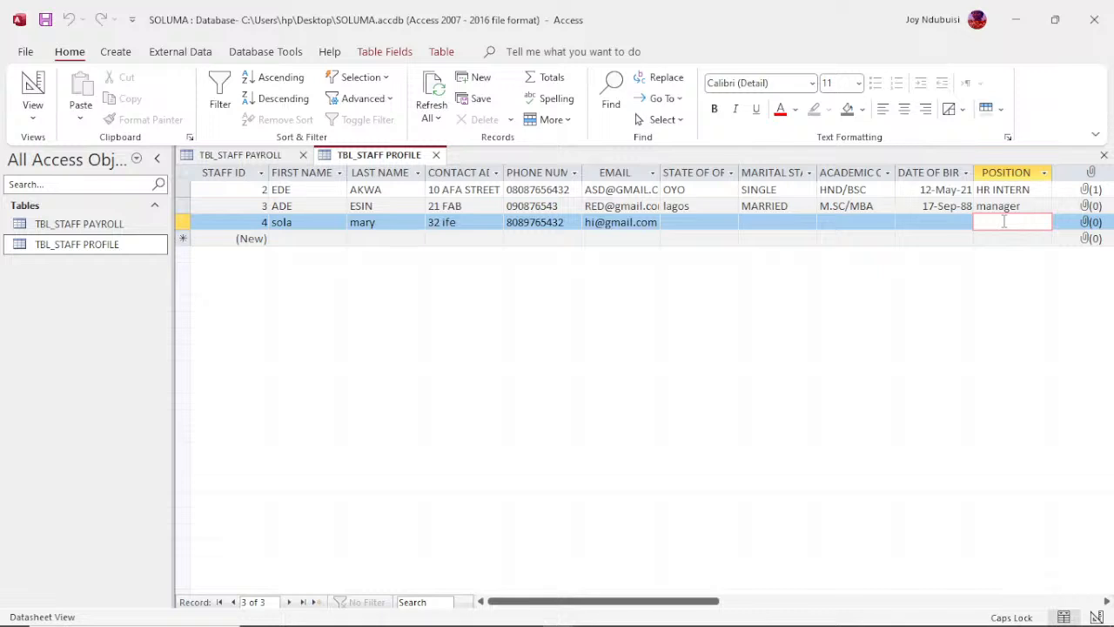
pyautogui.write('IT S')
pyautogui.press('BackSpace')
pyautogui.write('1')
pyautogui.click(934, 222)
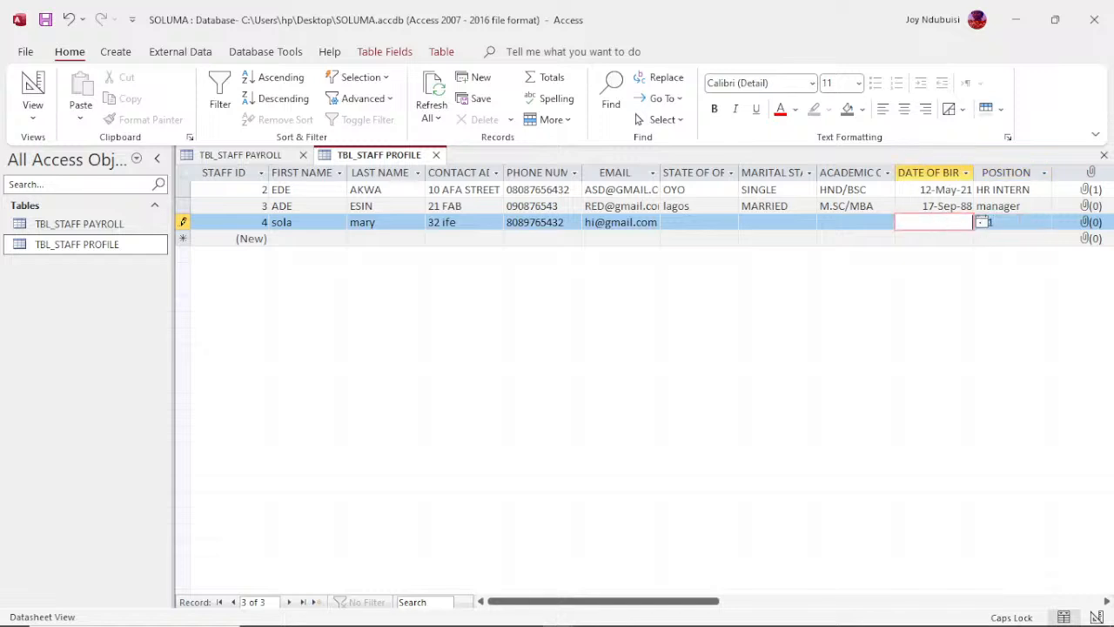
# Step: Copy the entire POSITION column of TBL_STAFF PROFILE and return to the TBL_STAFF PAYROLL table
pyautogui.click(1017, 174)
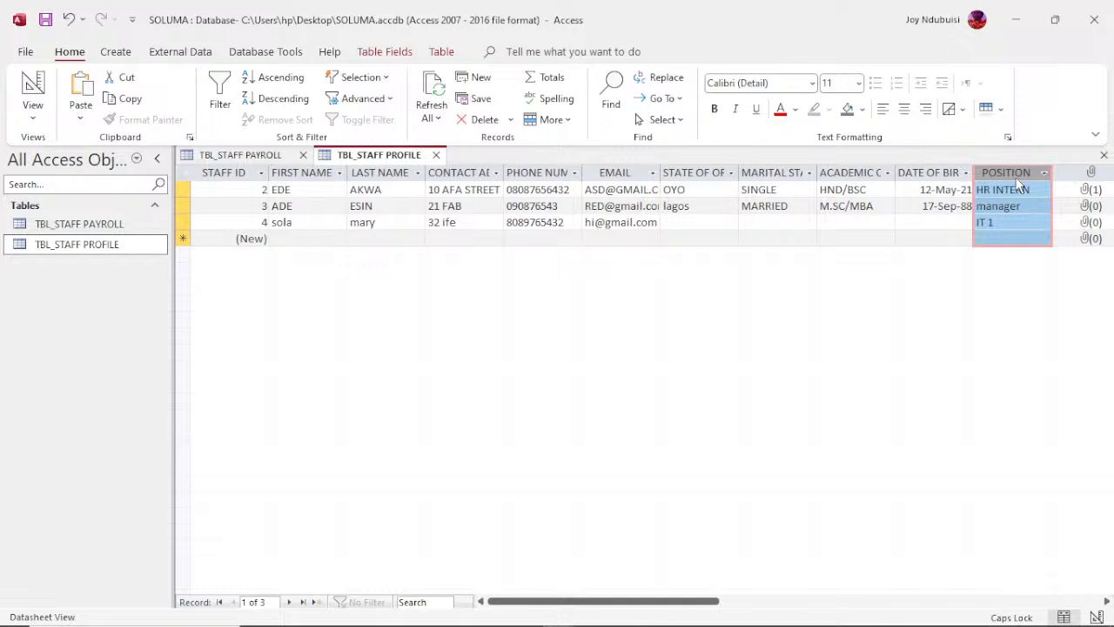
pyautogui.rightClick(1012, 176)
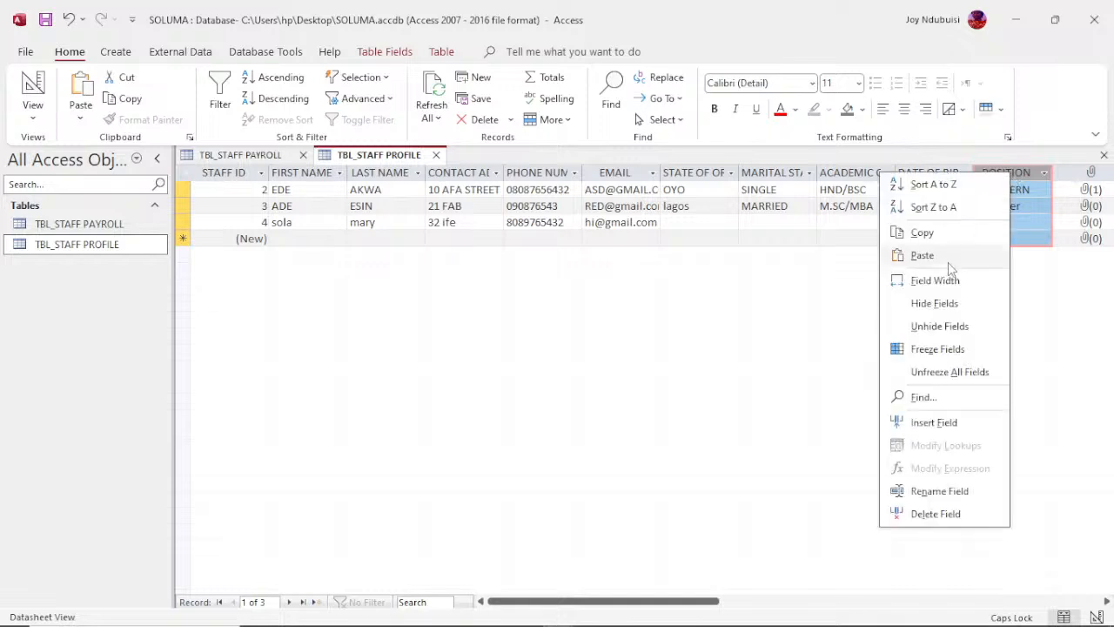
pyautogui.click(922, 235)
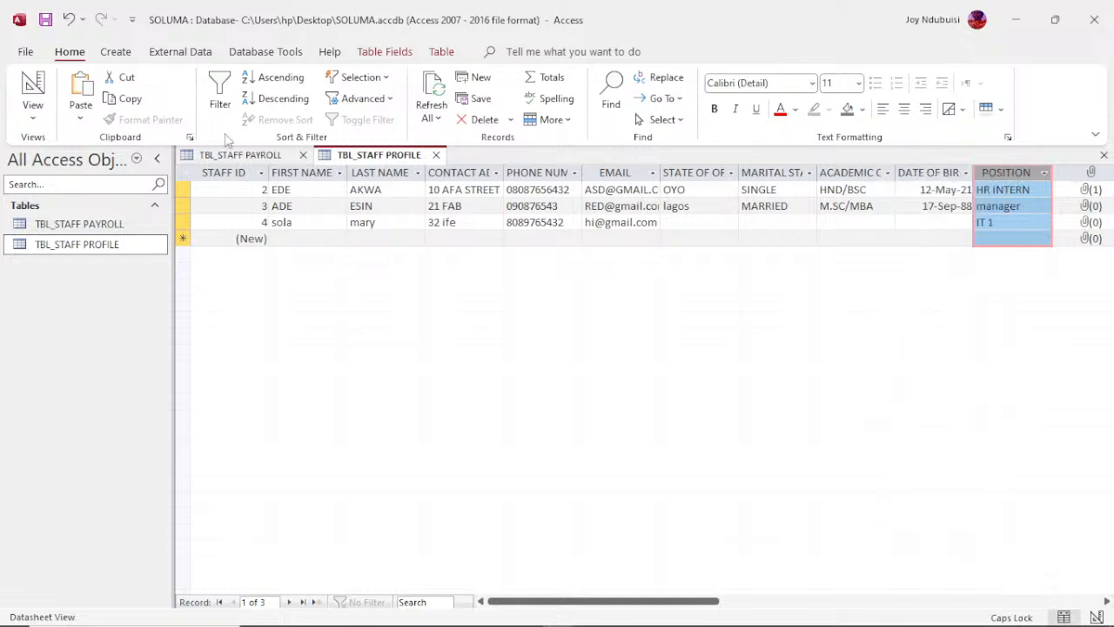
pyautogui.click(248, 155)
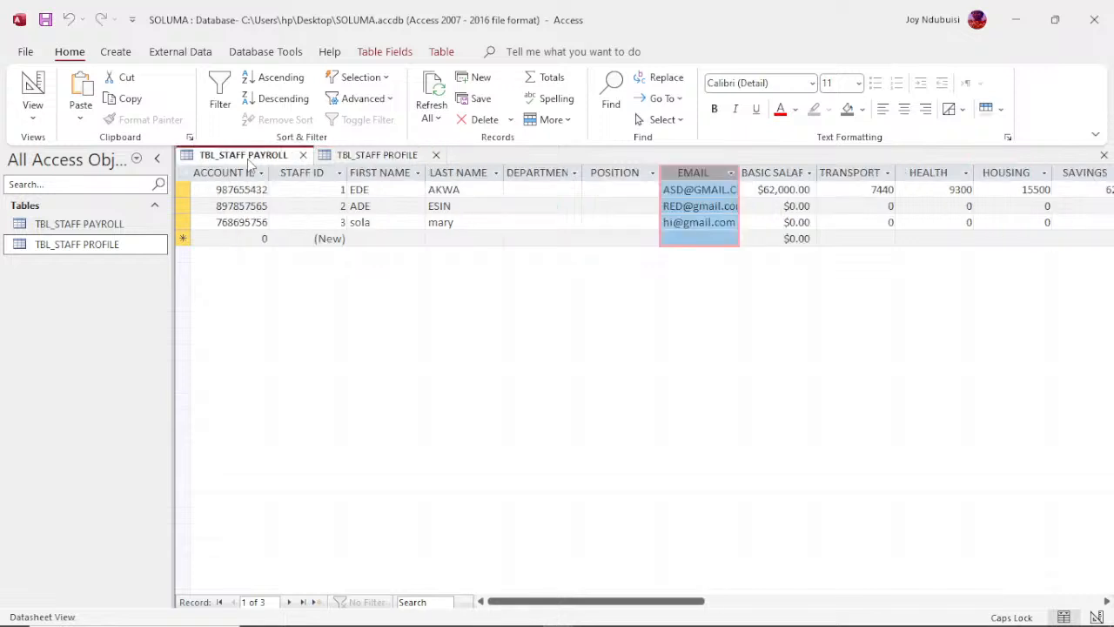
# Step: Paste the copied positions into the POSITION column of TBL_STAFF PAYROLL, accepting the pasted records
pyautogui.click(607, 172)
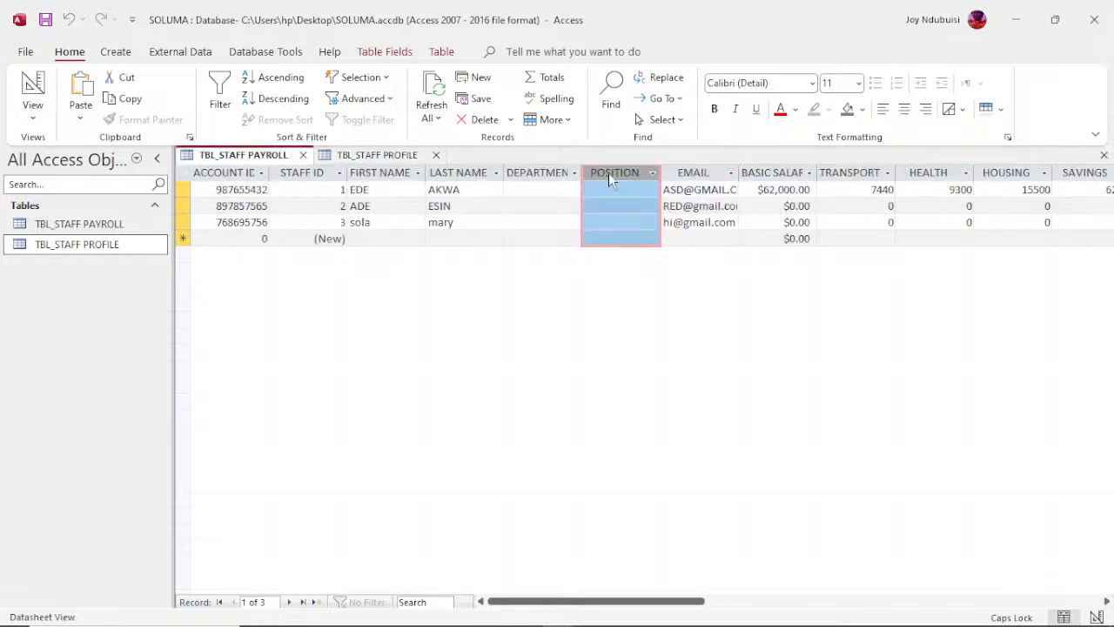
pyautogui.rightClick(609, 178)
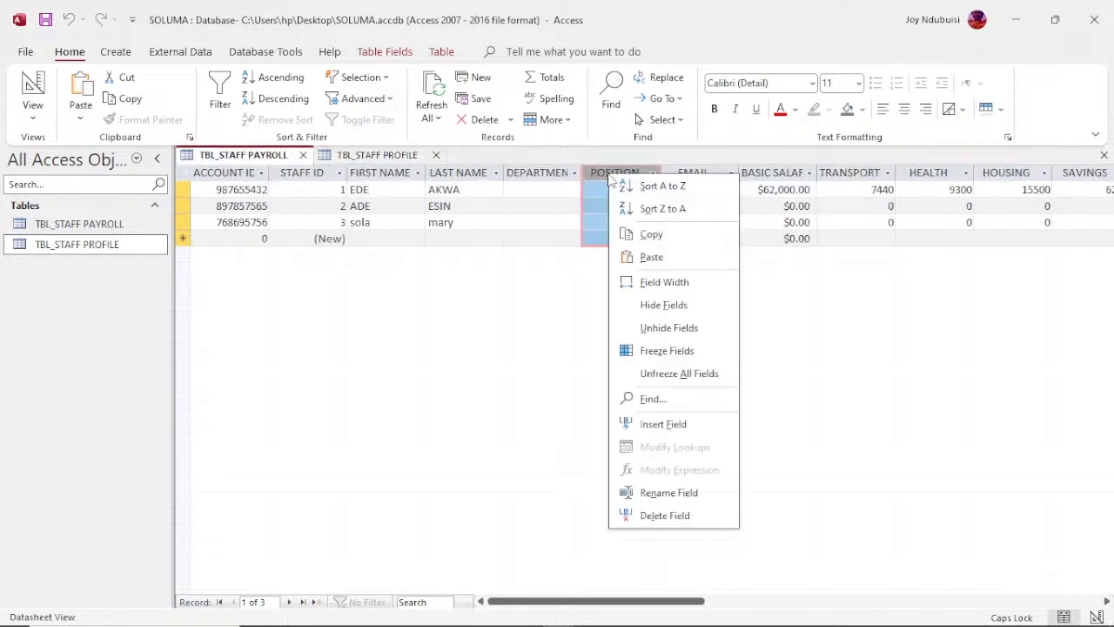
pyautogui.click(651, 257)
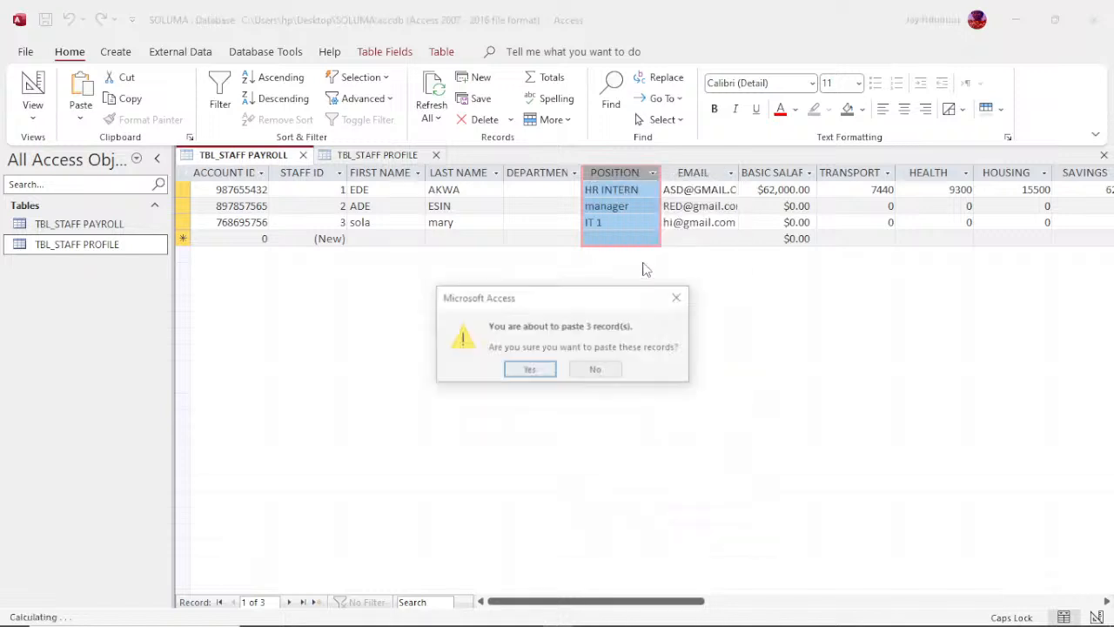
pyautogui.click(522, 371)
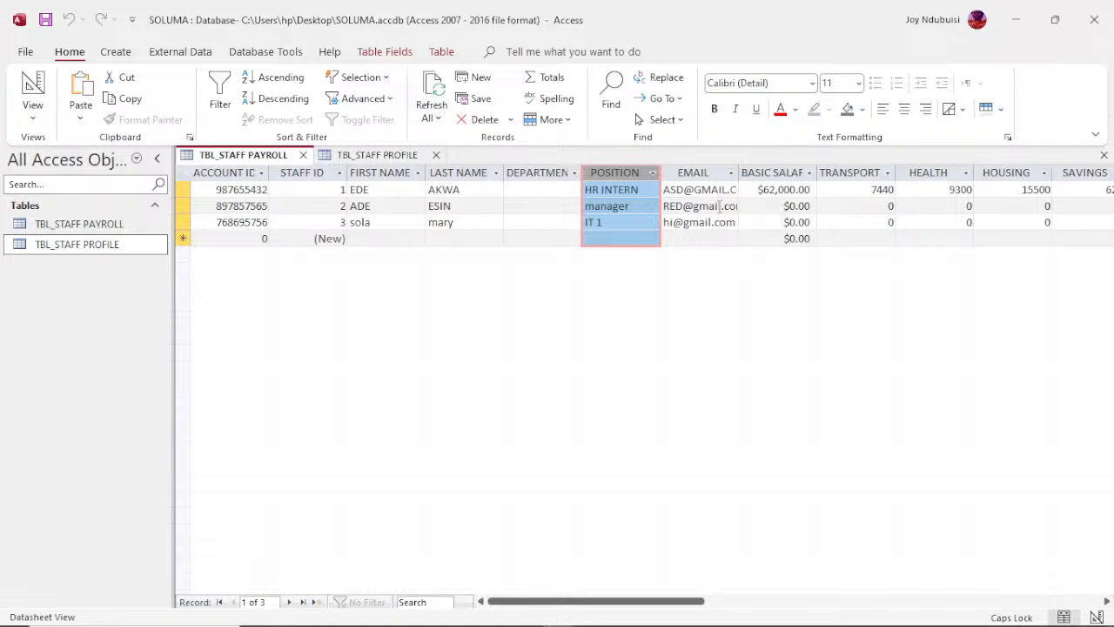
# Step: Change the basic salary of the first payroll record, the HR INTERN, to 100000
pyautogui.click(770, 191)
pyautogui.click(770, 190)
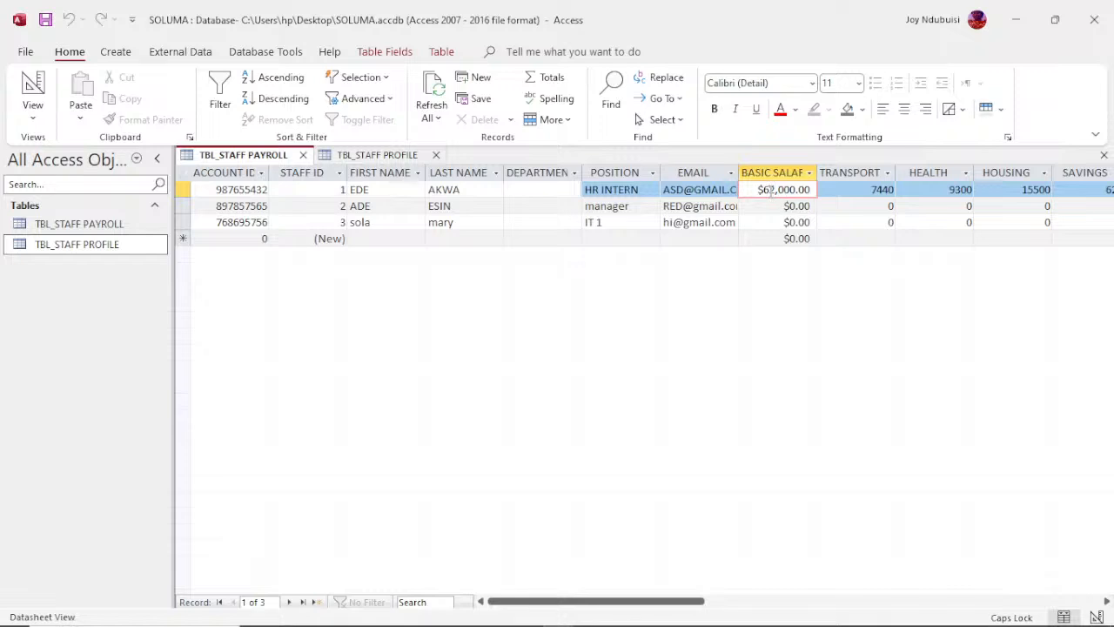
pyautogui.press('BackSpace')
pyautogui.press('BackSpace')
pyautogui.press('BackSpace')
pyautogui.press('BackSpace')
pyautogui.press('BackSpace')
pyautogui.press('BackSpace')
pyautogui.write('100000')
pyautogui.press('Down')
# Step: Enter basic salaries of 350000 for the manager and 4500000 for the IT 1 payroll record
pyautogui.write('3')
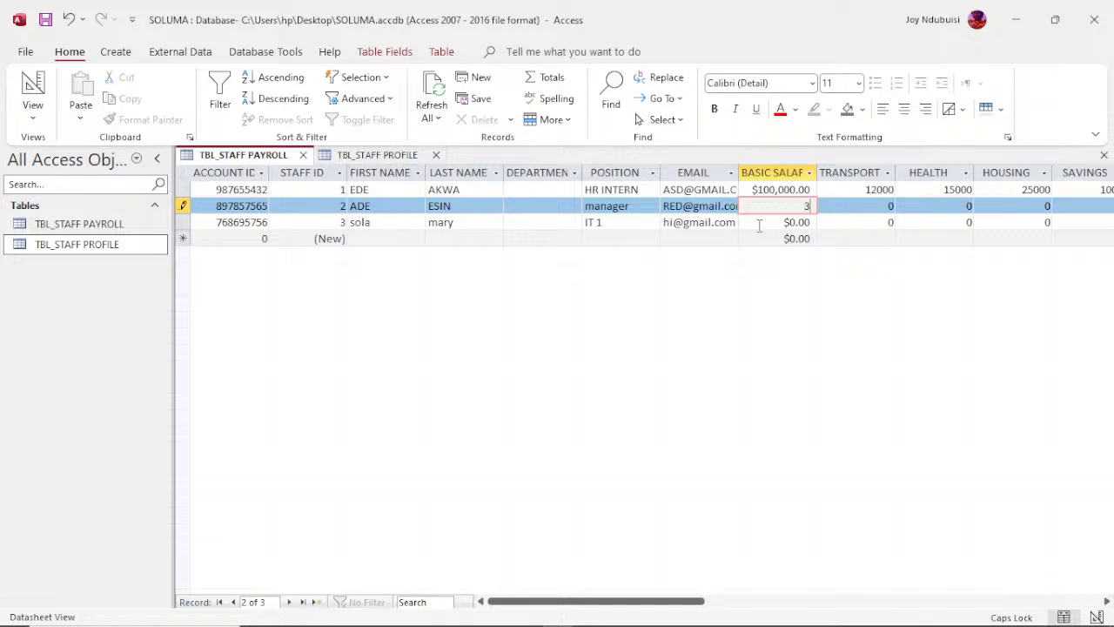
pyautogui.write('50000')
pyautogui.press('Down')
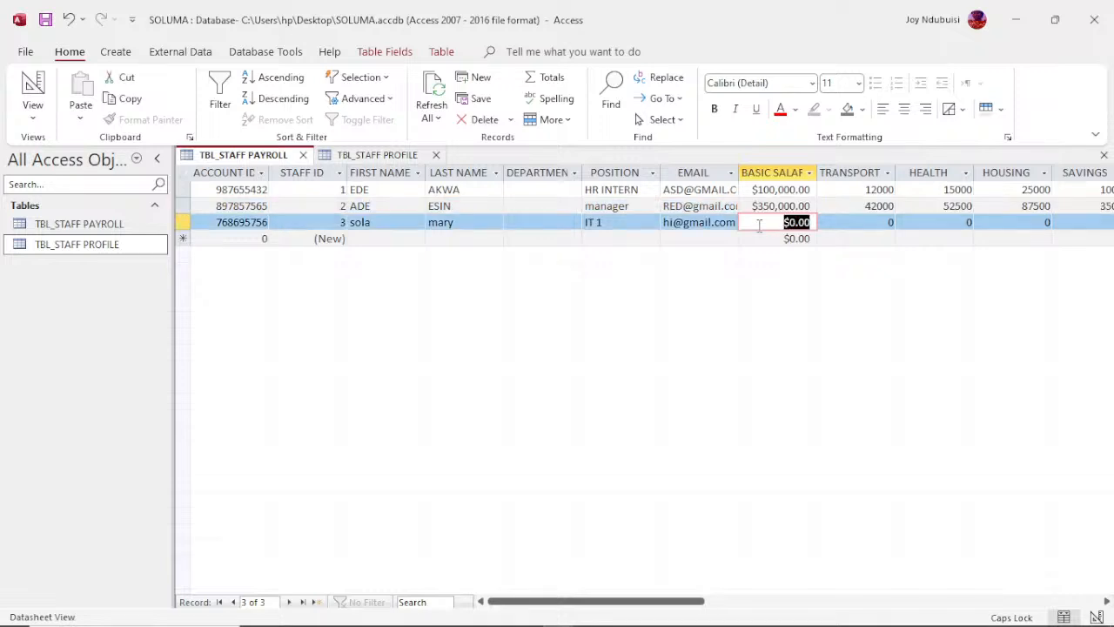
pyautogui.write('4500000')
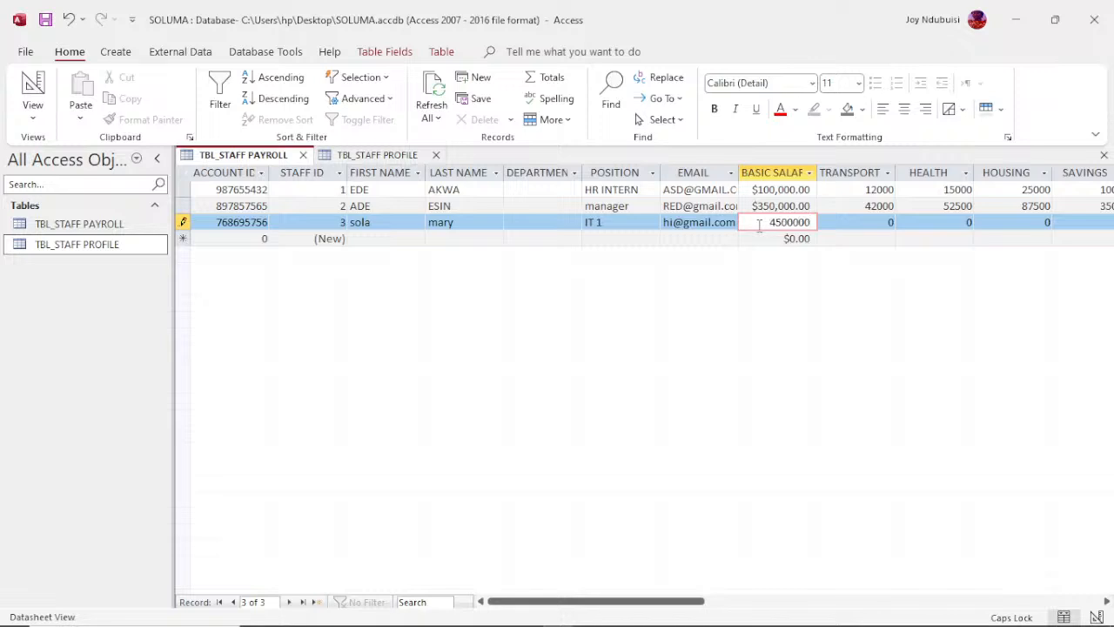
pyautogui.press('Tab')
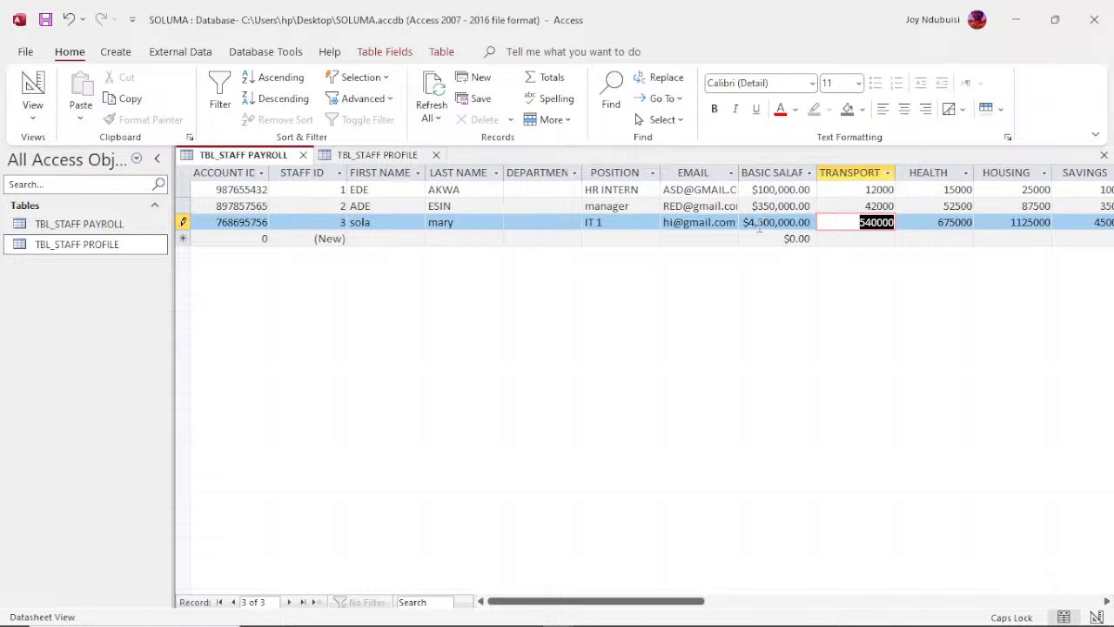
# Step: Review the calculated allowance, tax, gross, net, annual, weekly and daily pay columns of the payroll records, ending at the first record's account ID
pyautogui.press('Tab')
pyautogui.press('Tab')
pyautogui.press('Tab')
pyautogui.press('Tab')
pyautogui.press('Tab')
pyautogui.press('Tab')
pyautogui.press('Tab')
pyautogui.press('Tab')
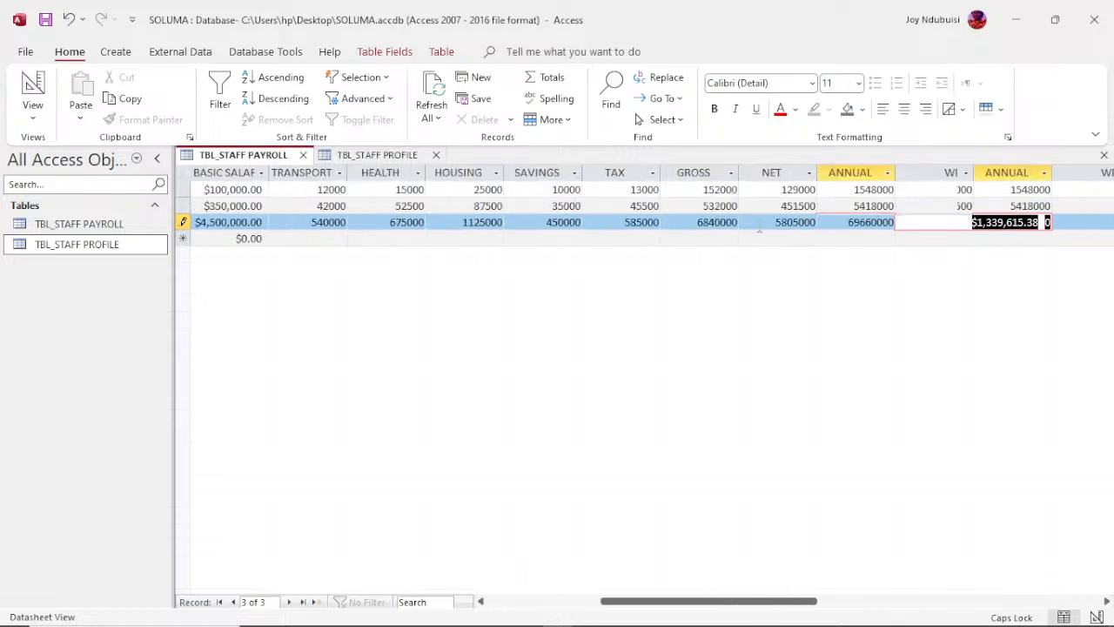
pyautogui.press('Tab')
pyautogui.press('Tab')
pyautogui.press('Tab')
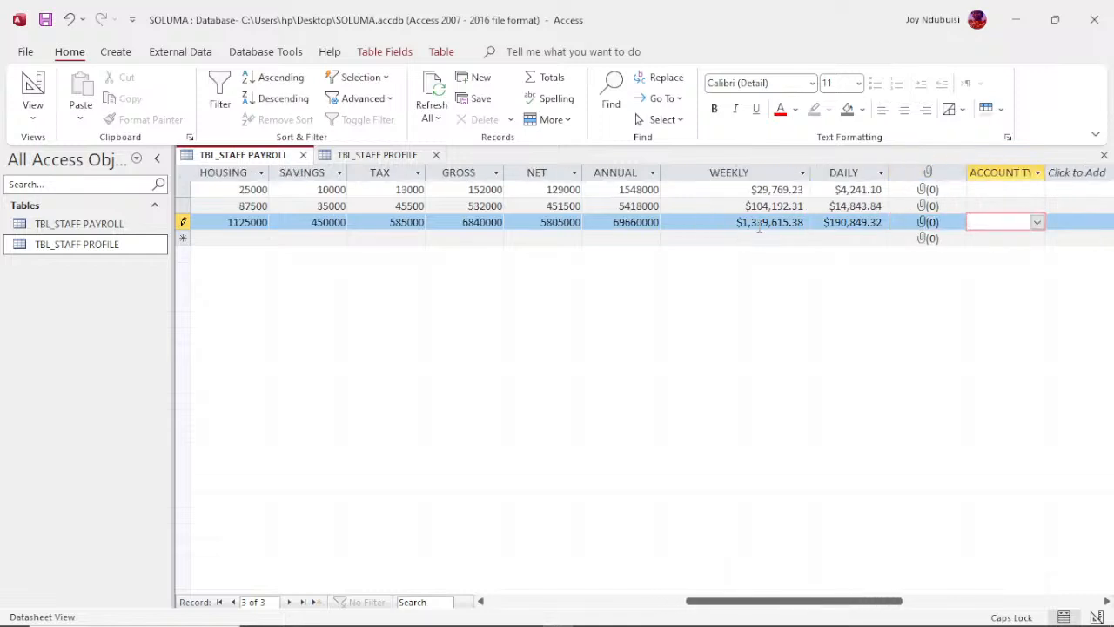
pyautogui.press('Tab')
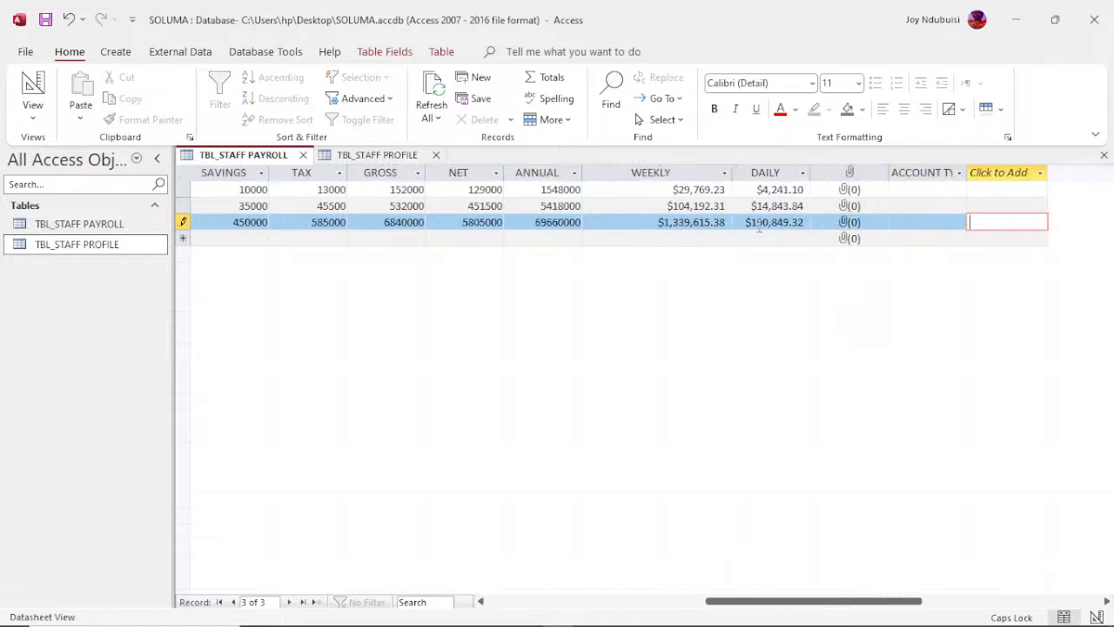
pyautogui.press('Left')
pyautogui.press('Left')
pyautogui.press('Left')
pyautogui.press('Left')
pyautogui.press('Left')
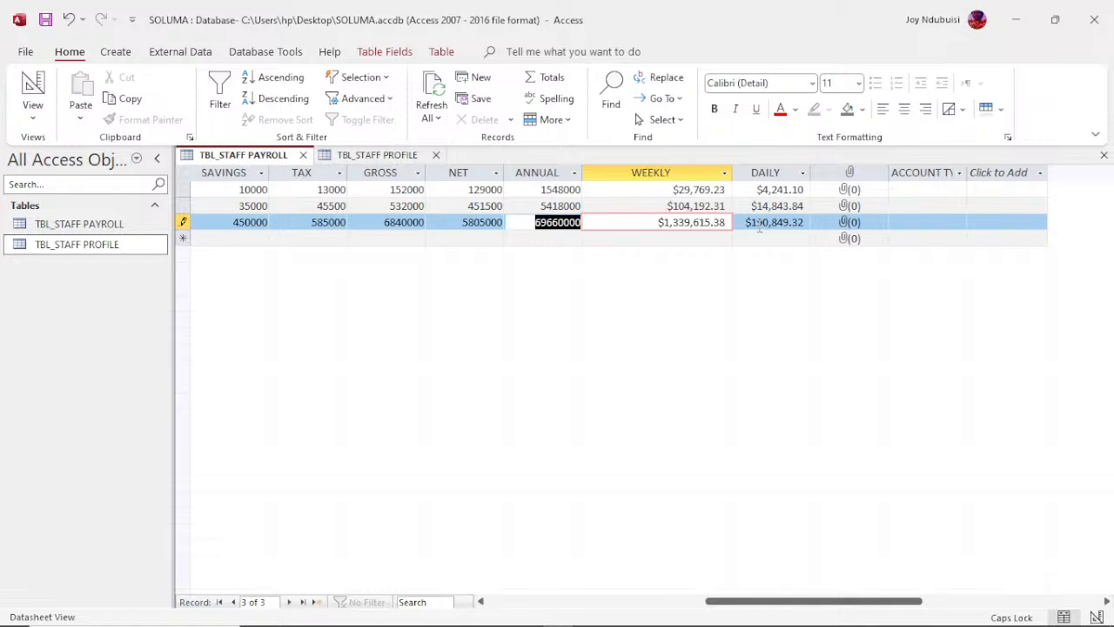
pyautogui.press('Home')
pyautogui.press('Up')
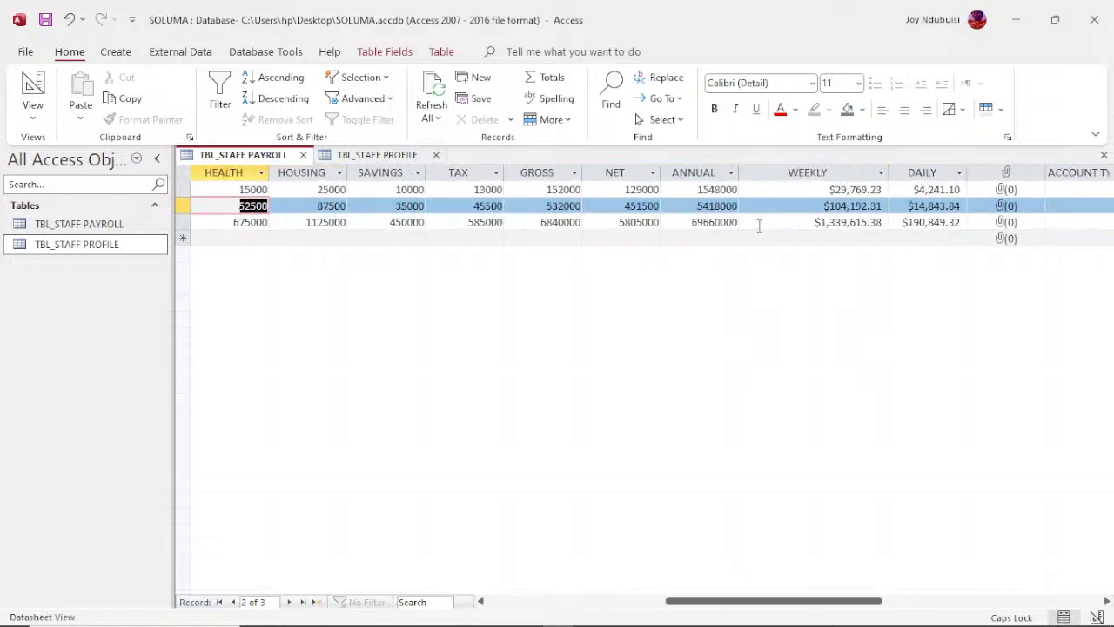
pyautogui.press('Up')
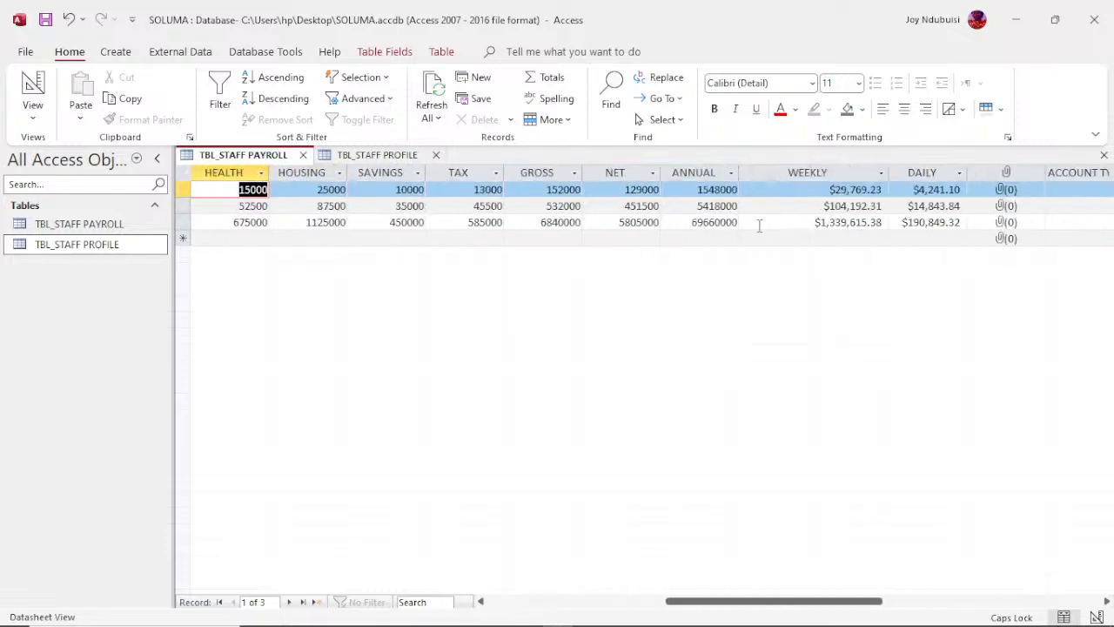
pyautogui.press('Left')
pyautogui.press('Left')
pyautogui.press('Left')
pyautogui.press('Left')
pyautogui.press('Left')
pyautogui.press('Left')
pyautogui.press('Left')
pyautogui.press('Left')
pyautogui.press('Left')
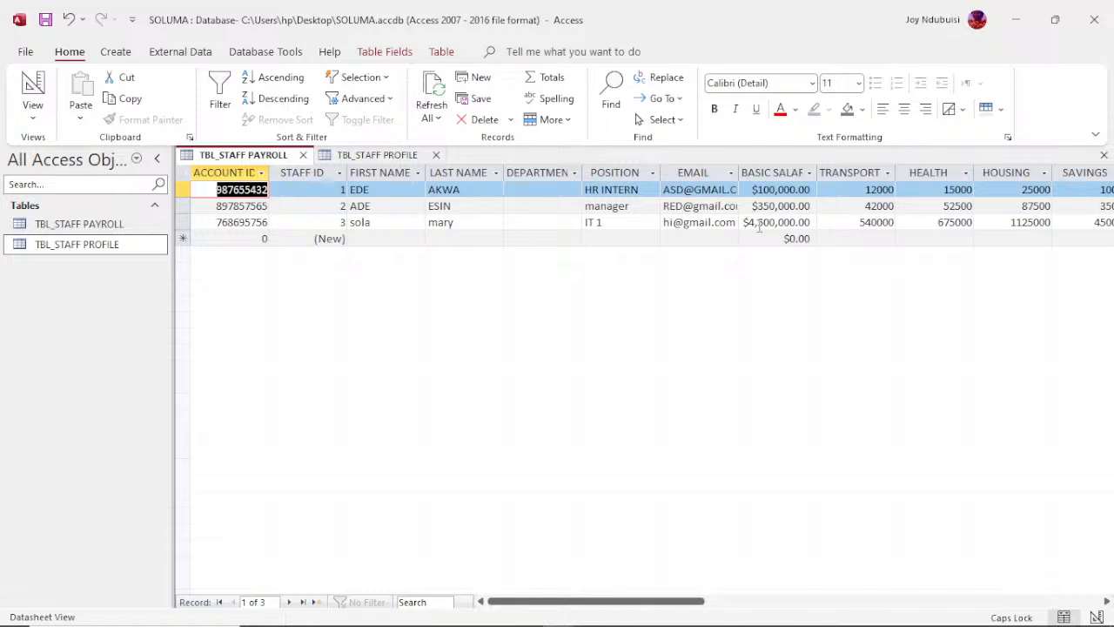
# Step: Close both open staff tables and start a new table in Design view
pyautogui.click(302, 155)
pyautogui.click(300, 154)
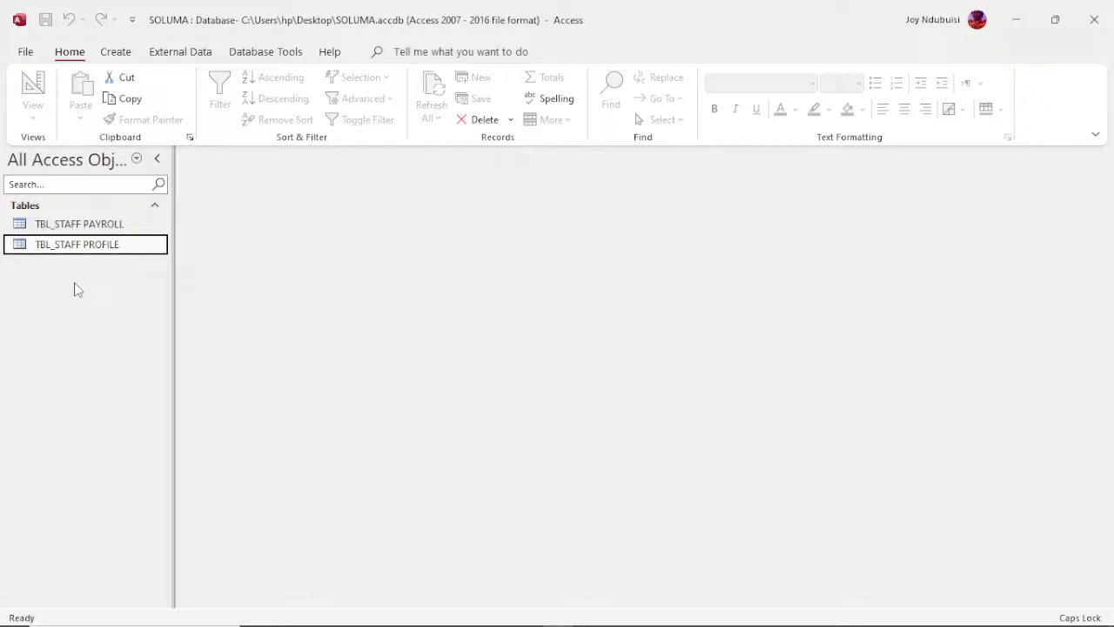
pyautogui.click(116, 51)
pyautogui.click(137, 96)
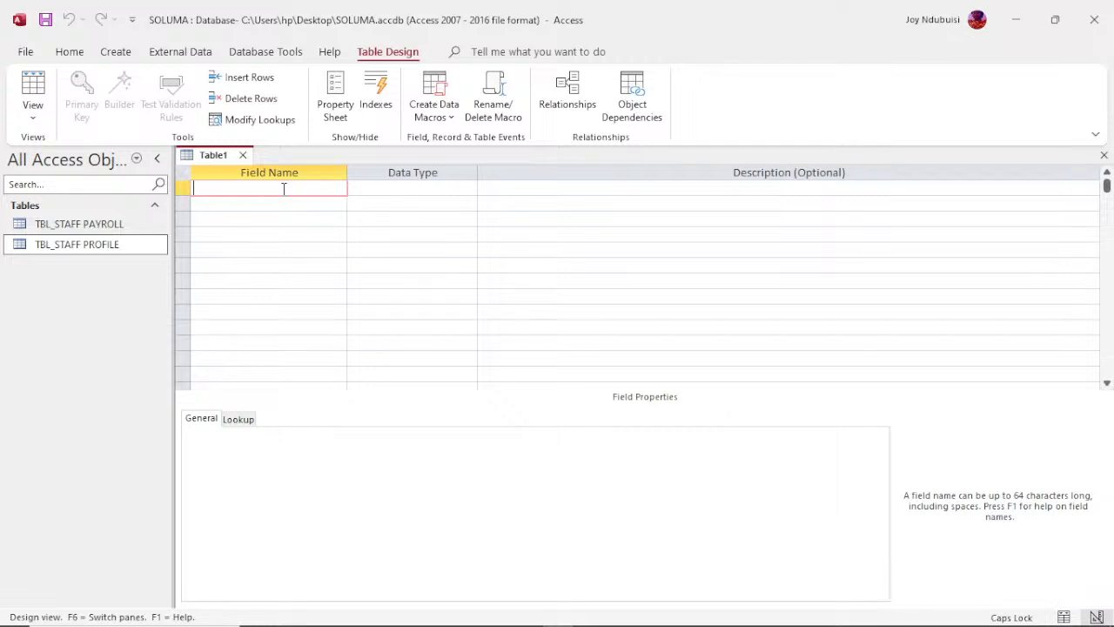
# Step: Name the new table's first field CUSTOMER ID, keeping the Short Text data type
pyautogui.write('CUSTOMER ID')
pyautogui.click(470, 188)
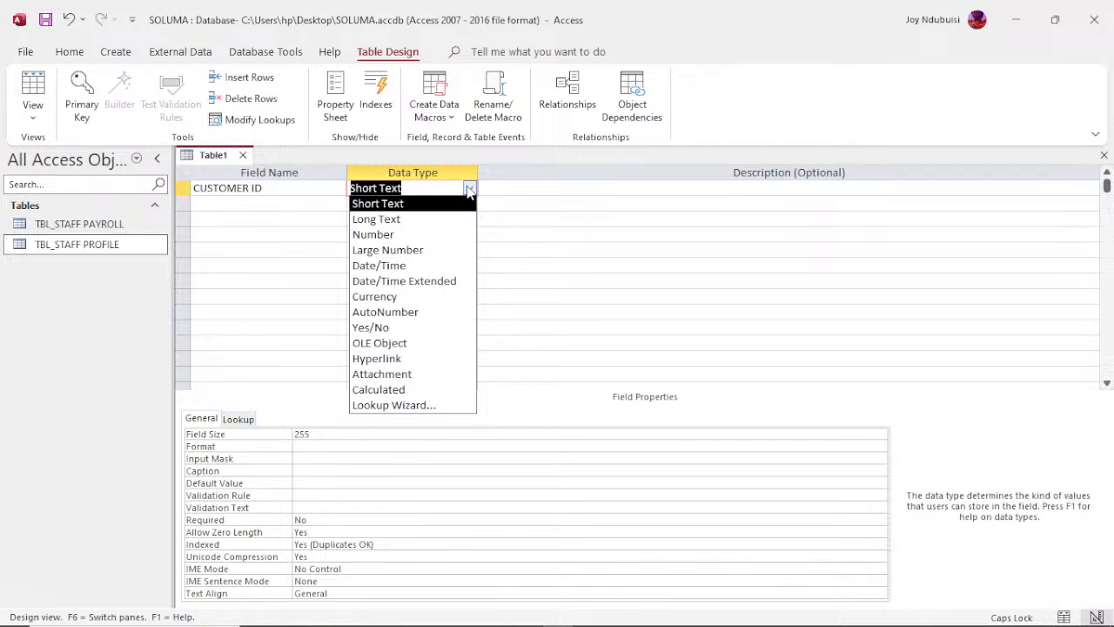
pyautogui.click(468, 189)
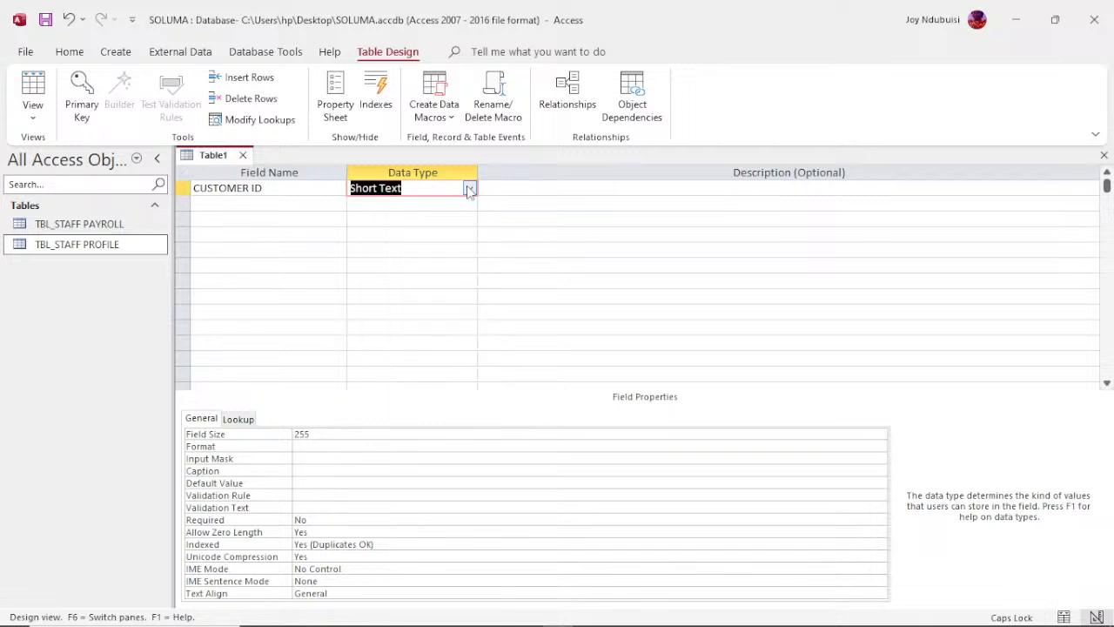
# Step: Add a second field named FIRST NAME with the default Short Text data type
pyautogui.click(267, 206)
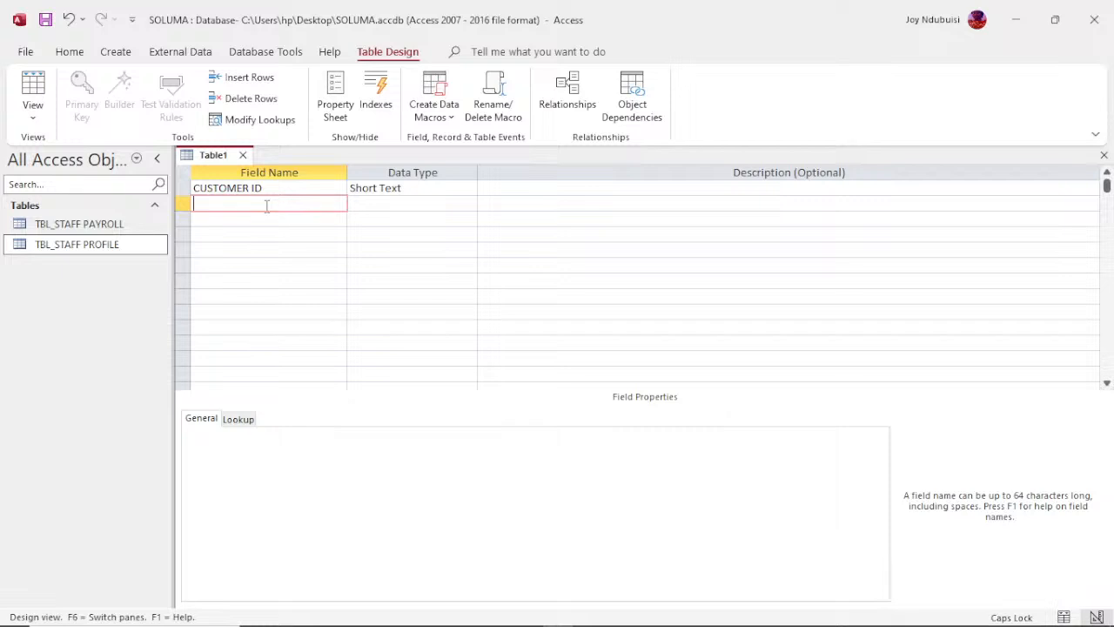
pyautogui.write('FIRST')
pyautogui.write('NAME')
pyautogui.press('Down')
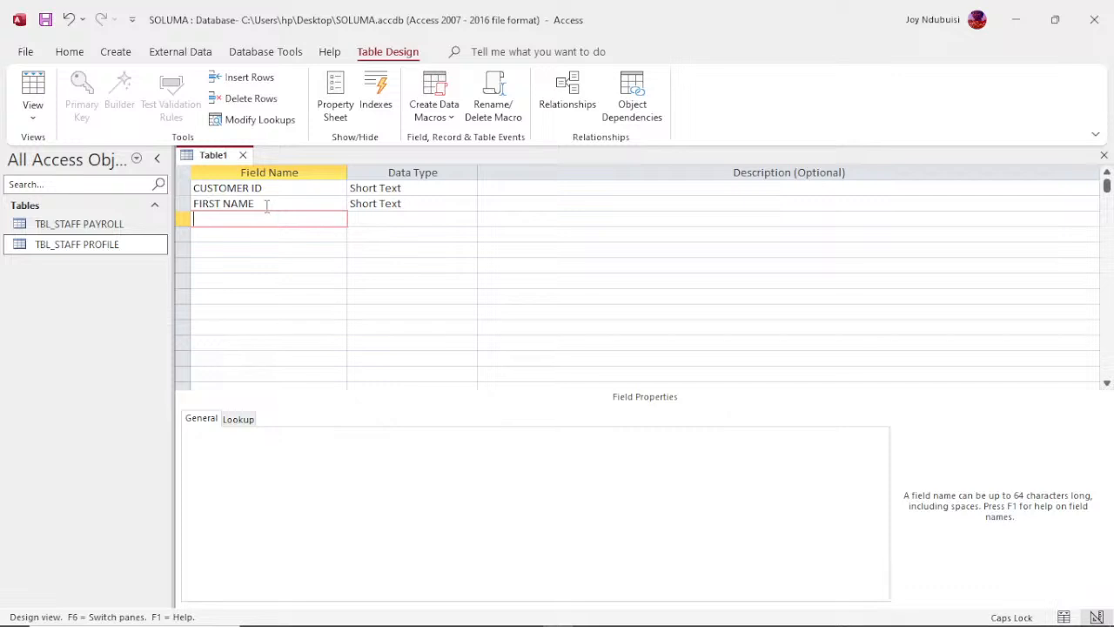
# Step: Set the CUSTOMER ID field's size to 10
pyautogui.click(420, 186)
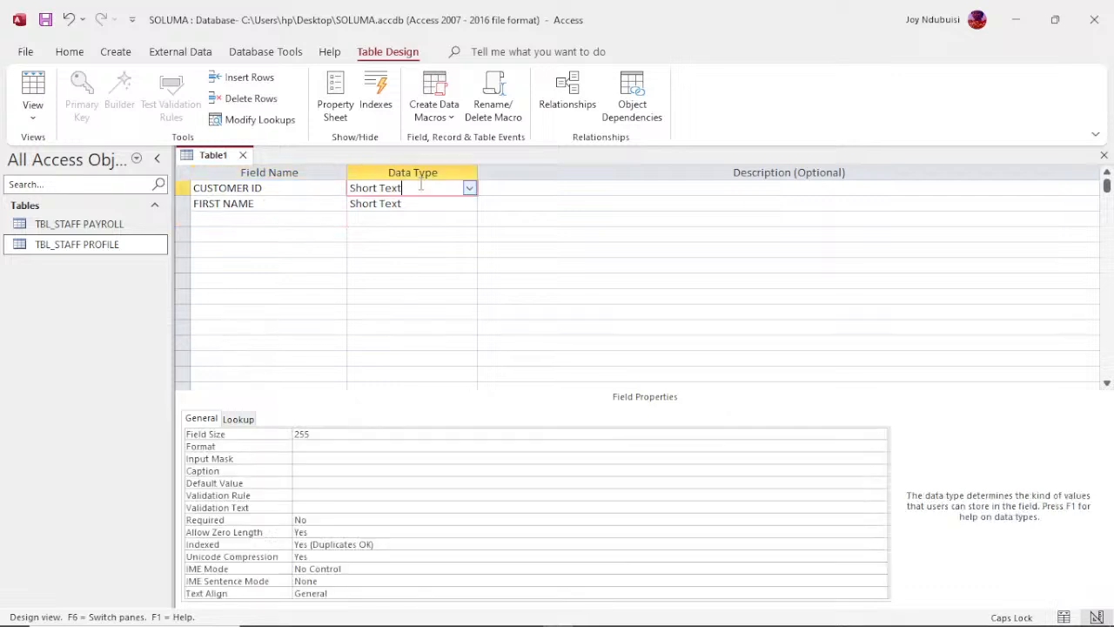
pyautogui.click(309, 434)
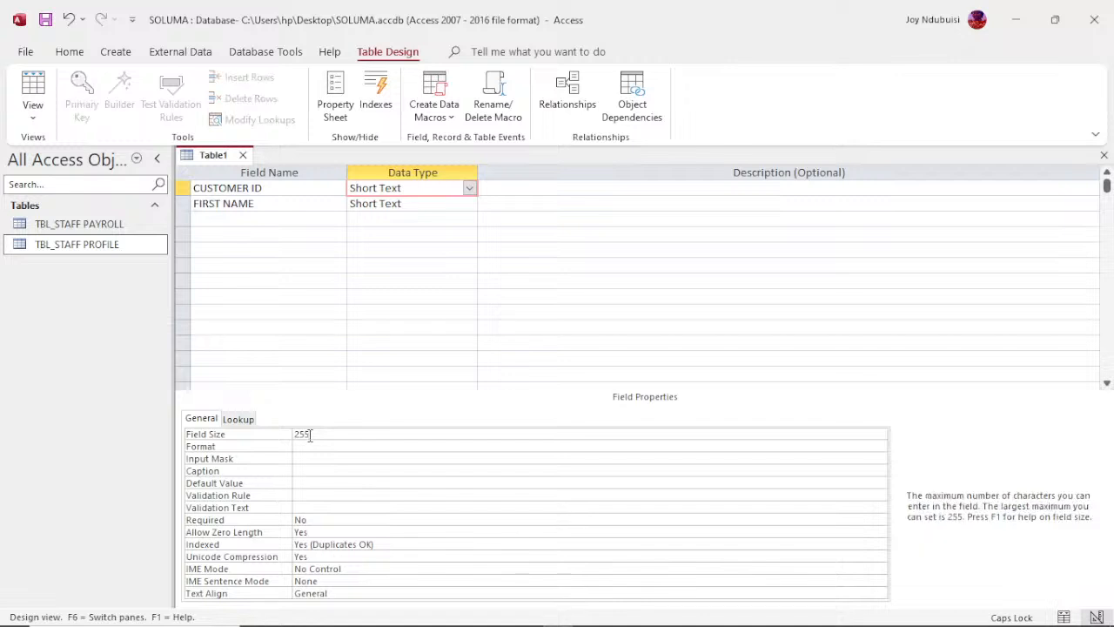
pyautogui.write('1')
pyautogui.press('BackSpace')
pyautogui.press('BackSpace')
pyautogui.press('BackSpace')
pyautogui.press('BackSpace')
pyautogui.write('10')
pyautogui.press('Down')
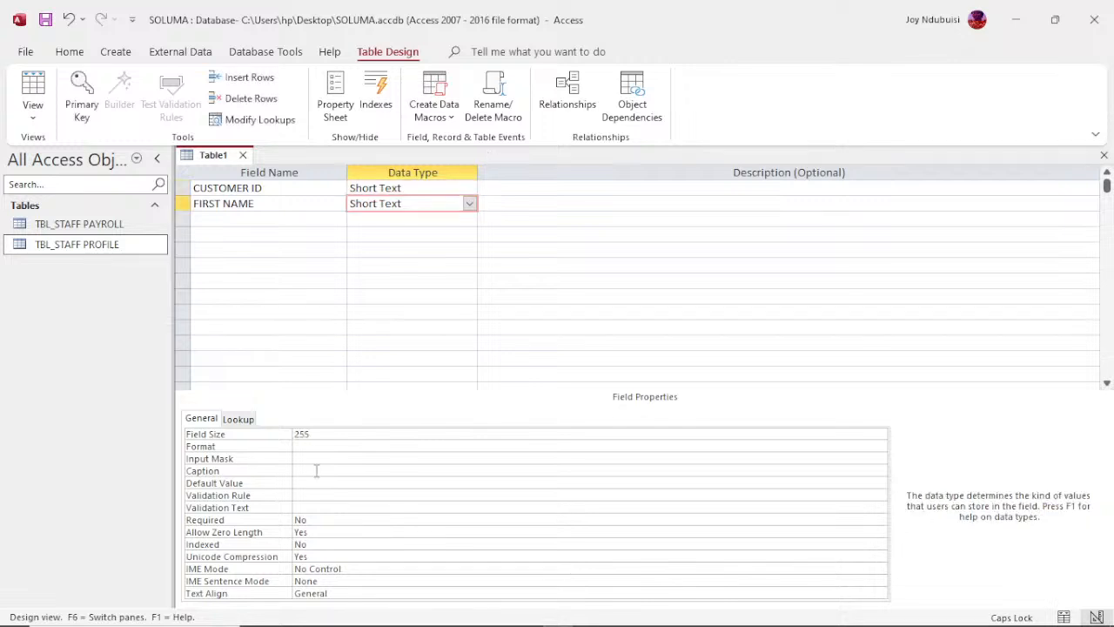
# Step: Set the FIRST NAME field's size to 35
pyautogui.click(314, 433)
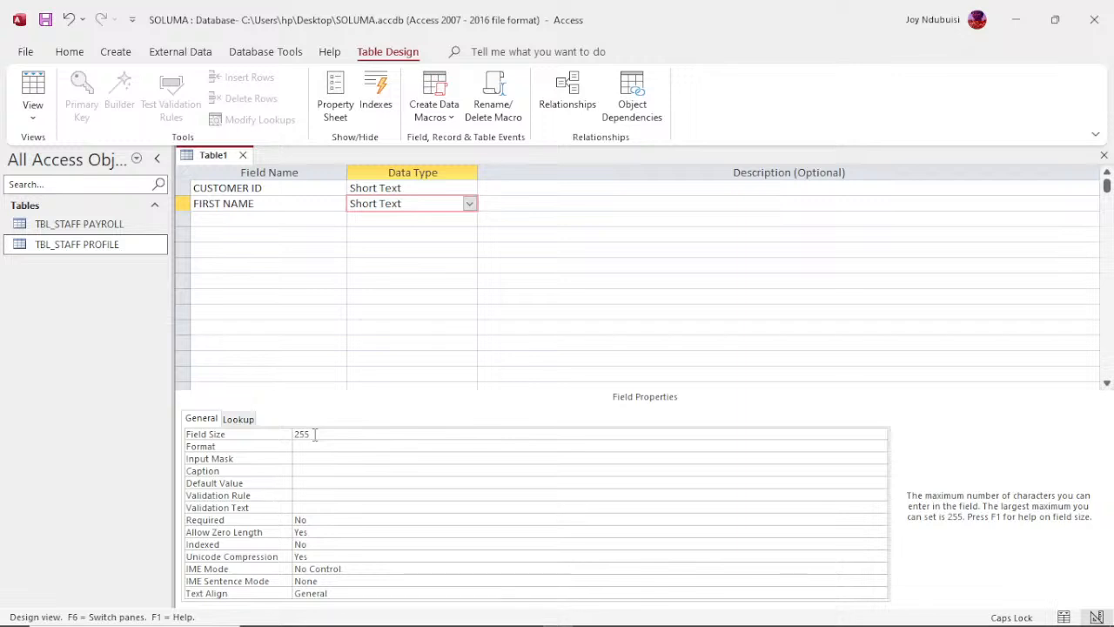
pyautogui.press('BackSpace')
pyautogui.press('BackSpace')
pyautogui.press('BackSpace')
pyautogui.write('35')
# Step: Add a LAST NAME field below FIRST NAME as Short Text with a field size of 35
pyautogui.click(227, 212)
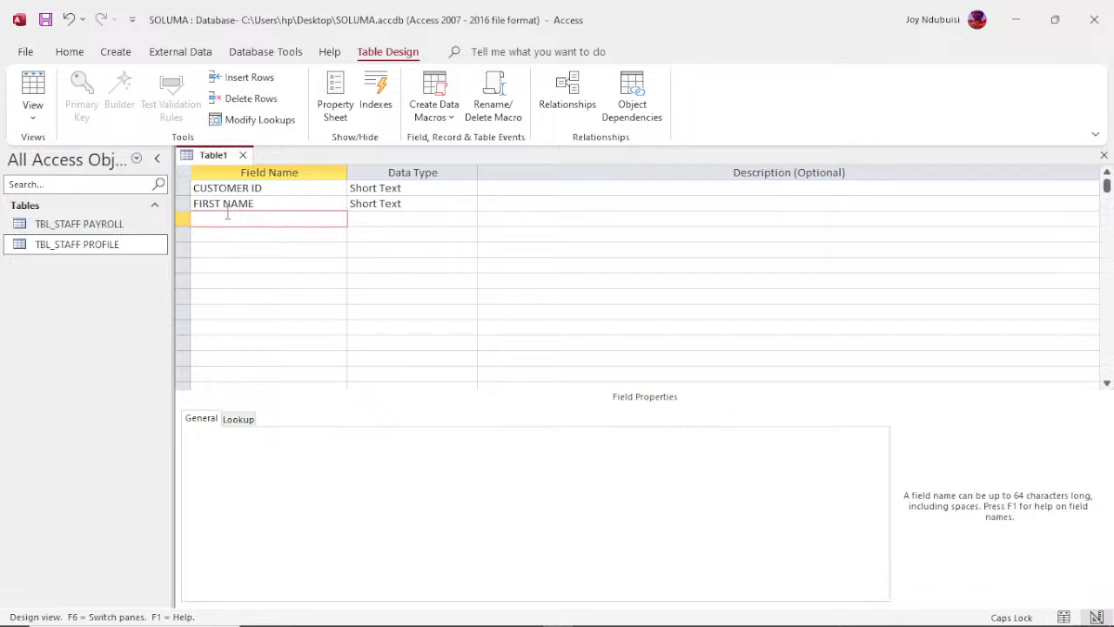
pyautogui.write('LAST NAME')
pyautogui.click(429, 225)
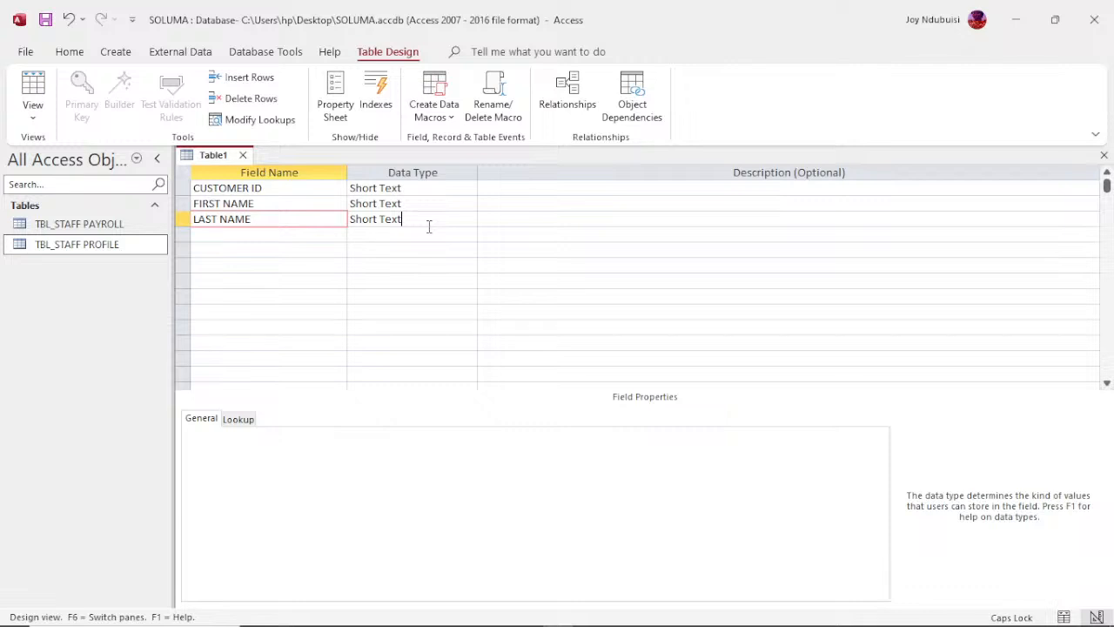
pyautogui.click(325, 436)
pyautogui.press('BackSpace')
pyautogui.press('BackSpace')
pyautogui.press('BackSpace')
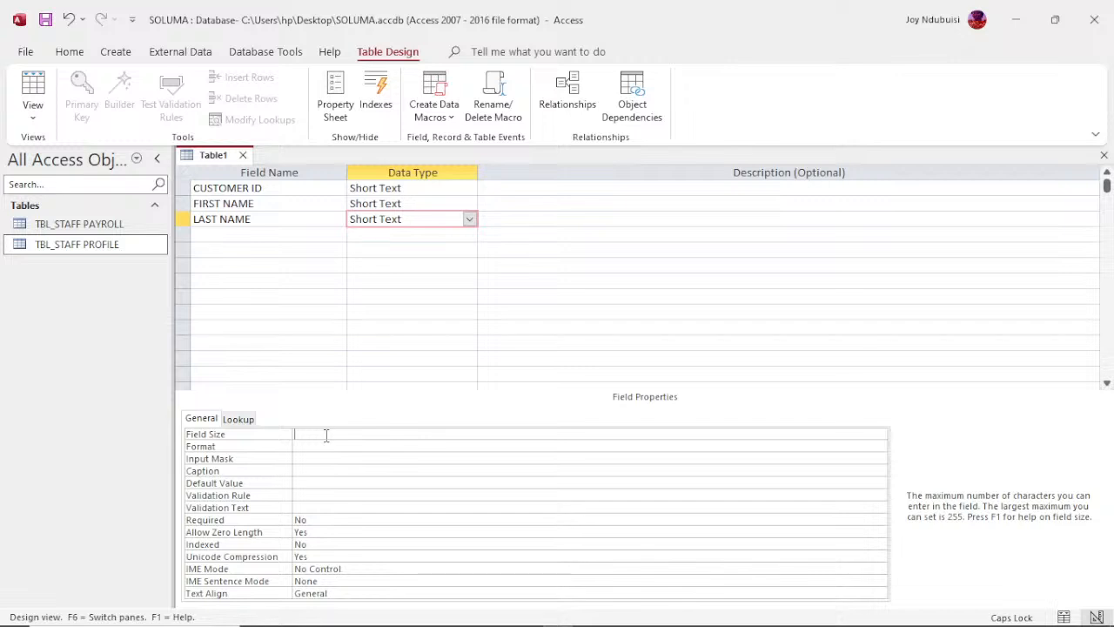
pyautogui.write('35')
# Step: Add PHONE NO and EMAIL fields below LAST NAME, both with the default Short Text data type
pyautogui.click(220, 234)
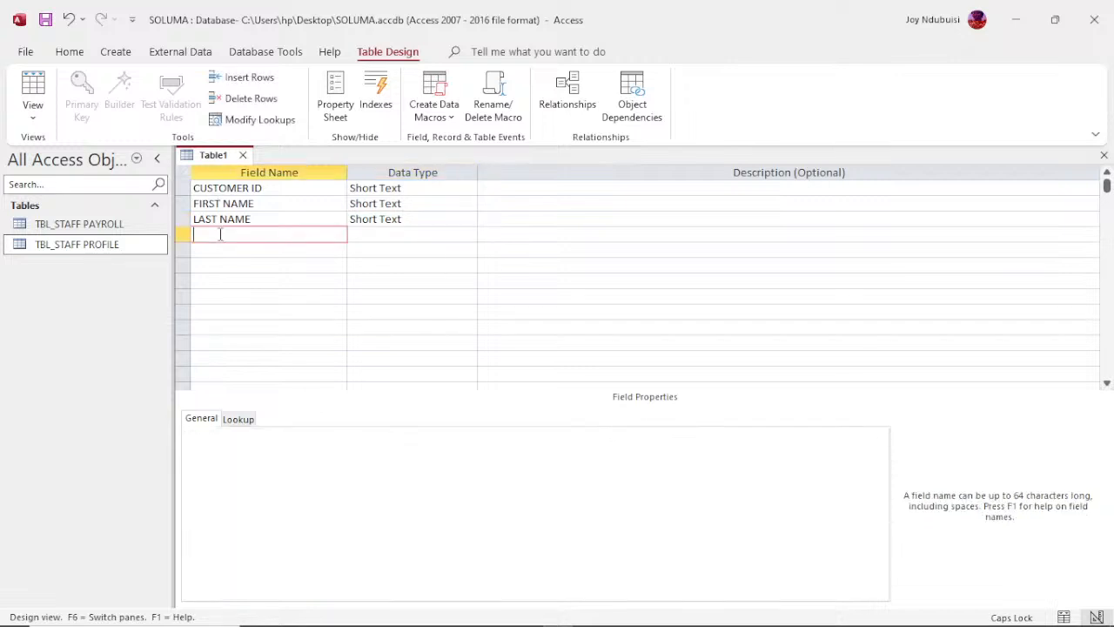
pyautogui.write('PHONE NO')
pyautogui.click(207, 250)
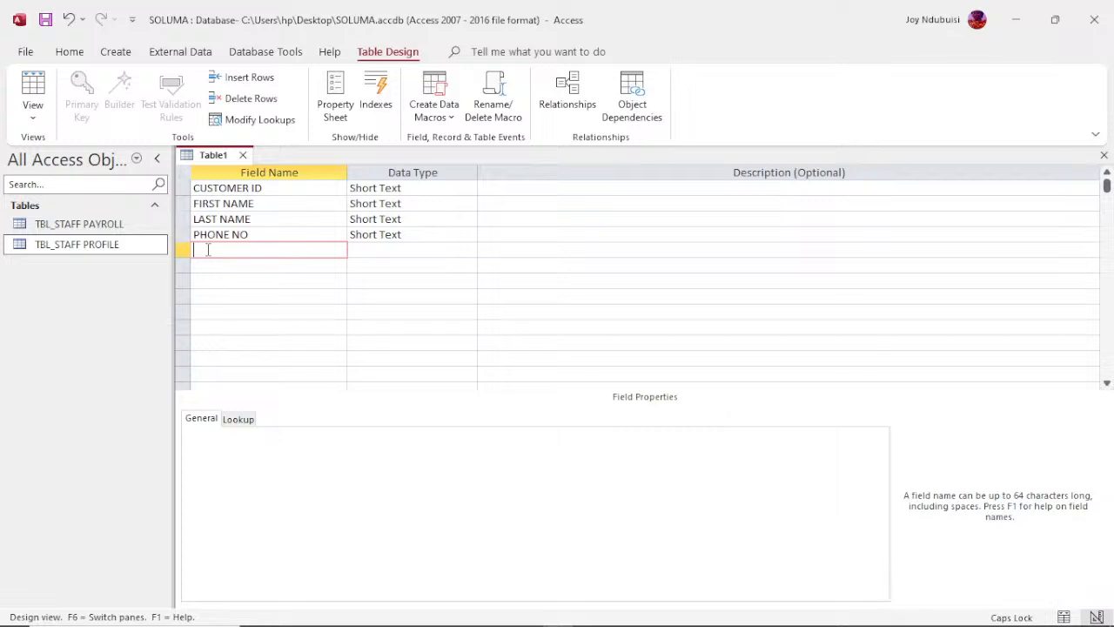
pyautogui.write('EMAIL')
pyautogui.press('Down')
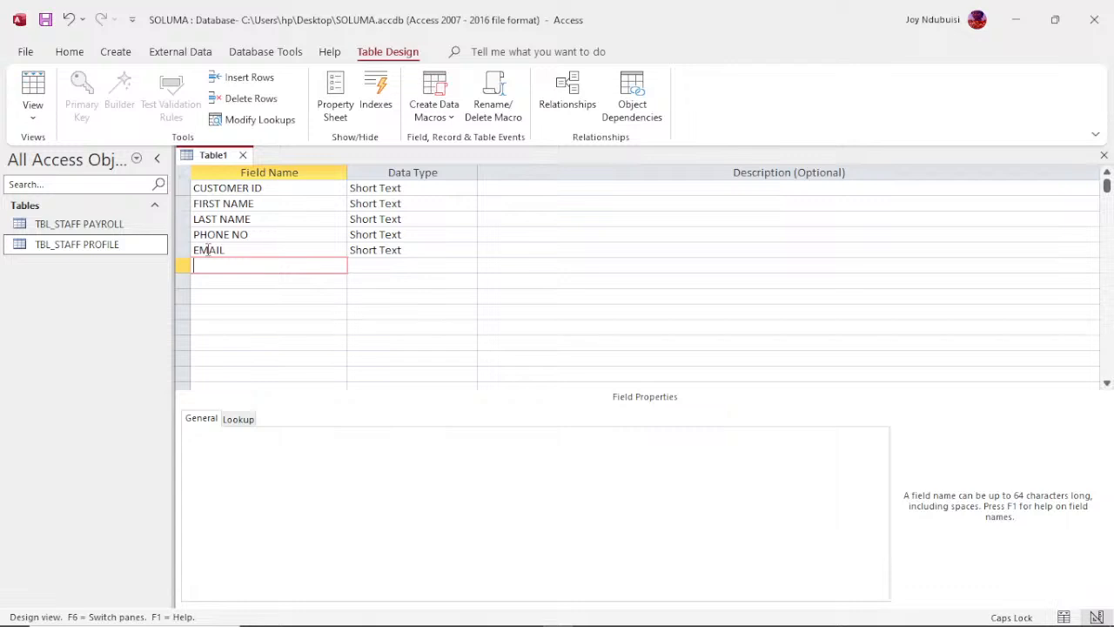
# Step: Add LOCATION and CHANNEL fields below EMAIL, keeping the default Short Text data type
pyautogui.write('LOCATION')
pyautogui.press('Down')
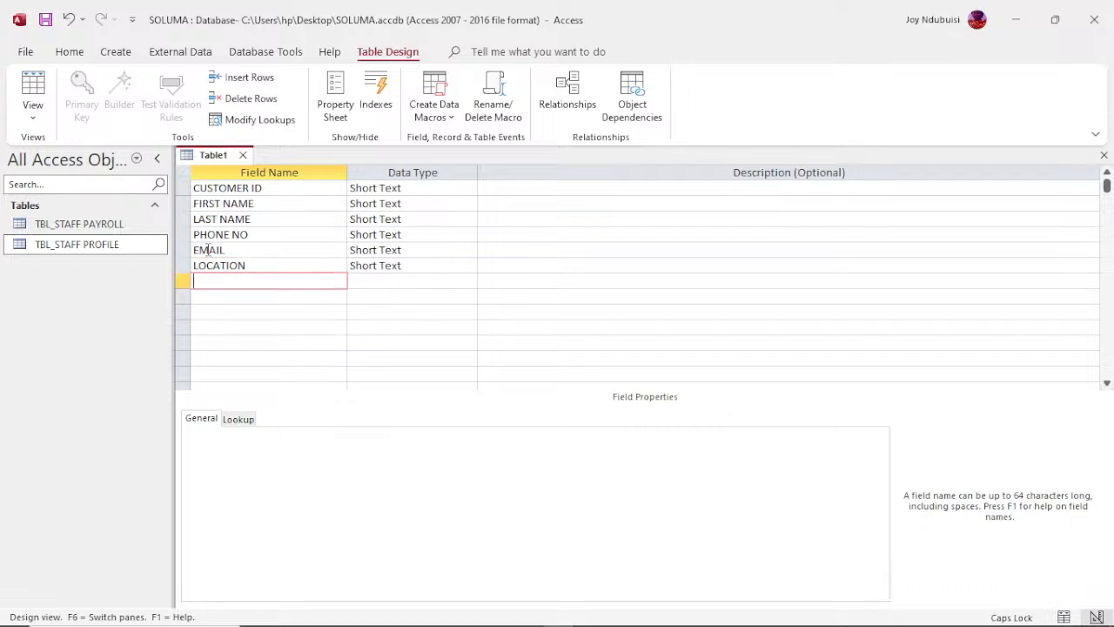
pyautogui.write('CHANNEL')
pyautogui.press('Down')
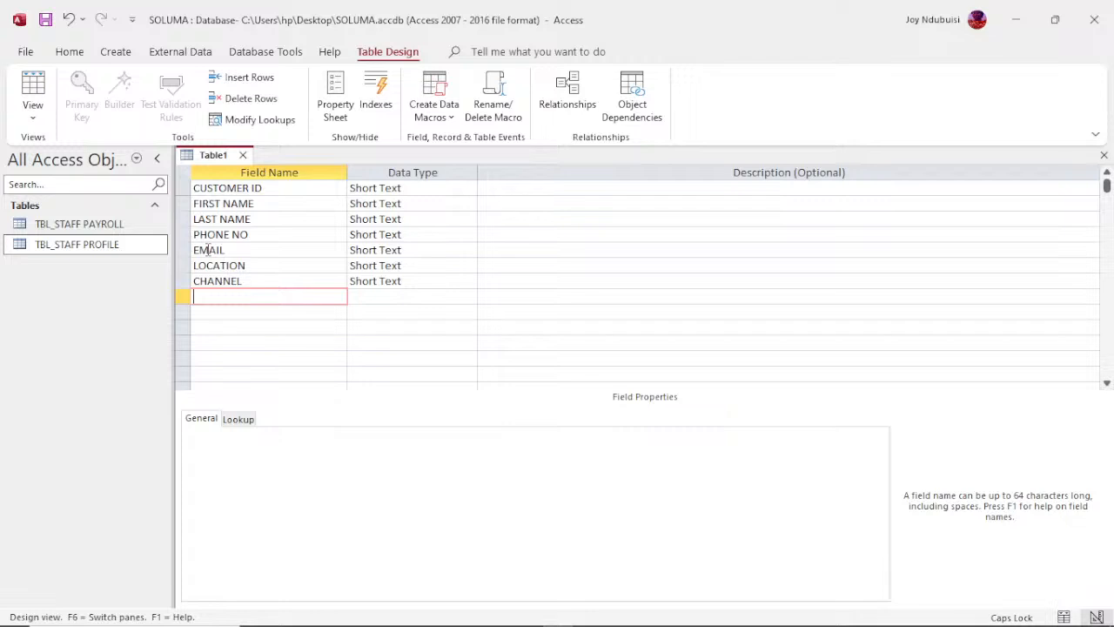
# Step: Set the CHANNEL field's lookup display control to Combo Box and its row source type to Value List
pyautogui.click(414, 281)
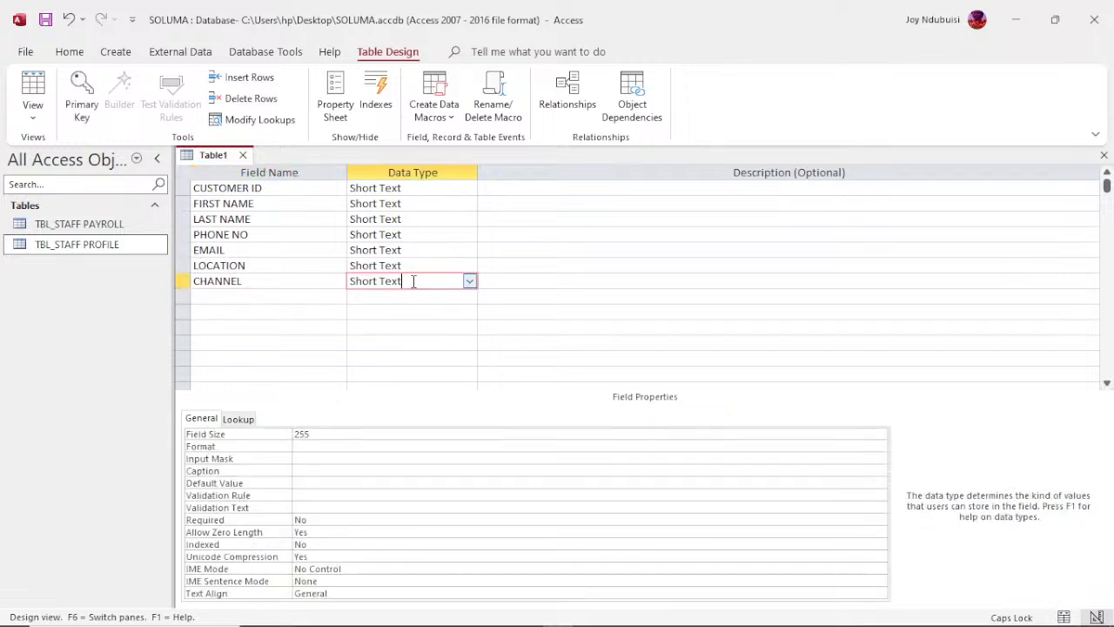
pyautogui.click(239, 420)
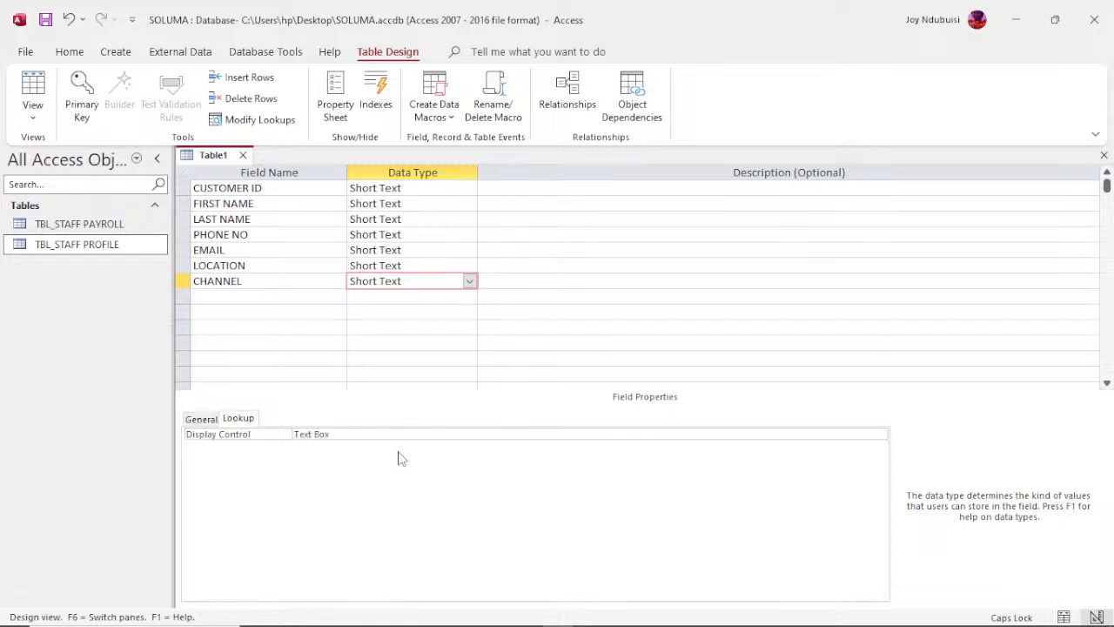
pyautogui.click(420, 435)
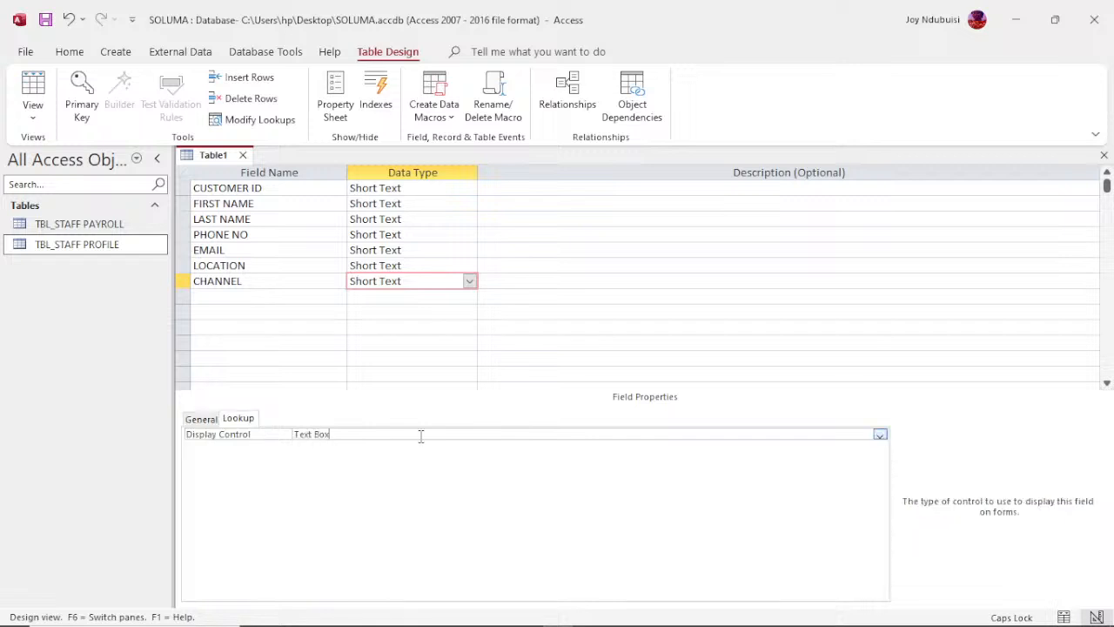
pyautogui.click(880, 435)
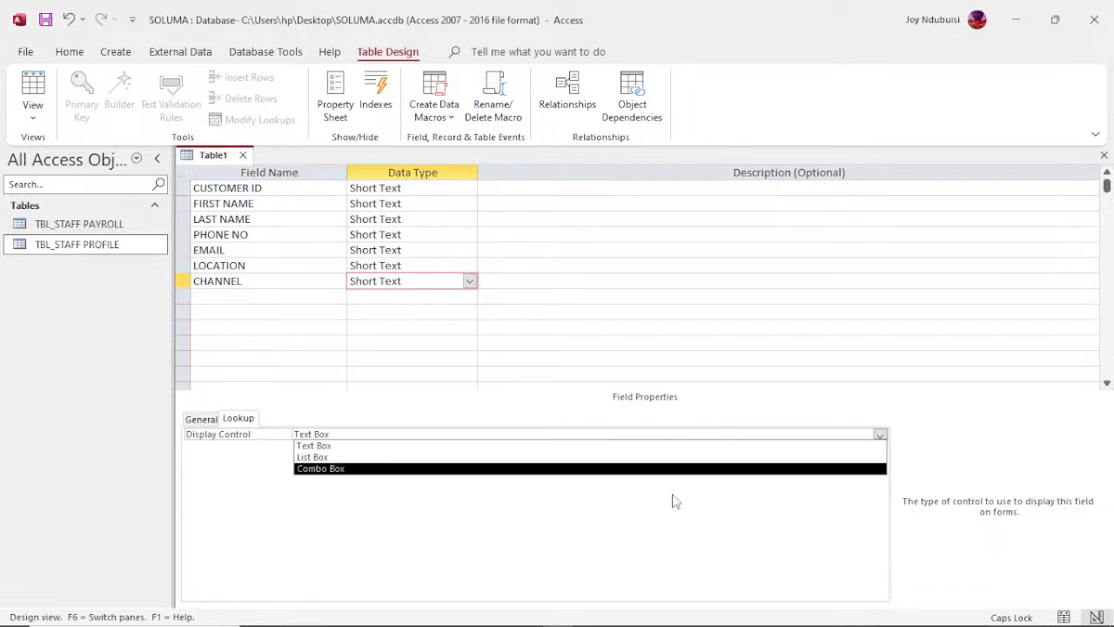
pyautogui.click(666, 469)
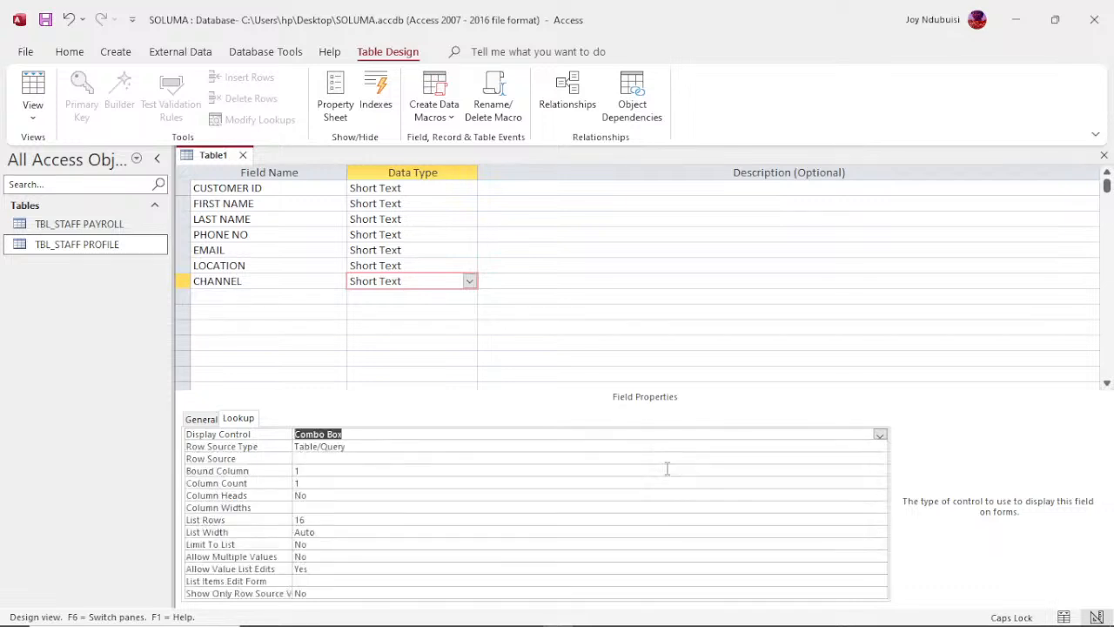
pyautogui.click(879, 447)
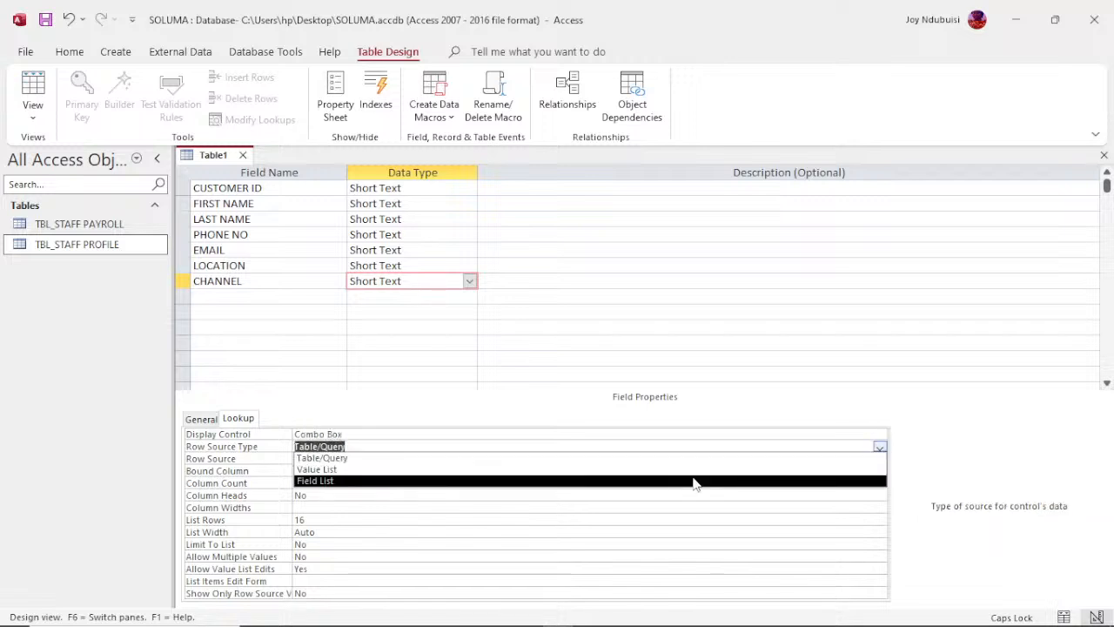
pyautogui.click(601, 469)
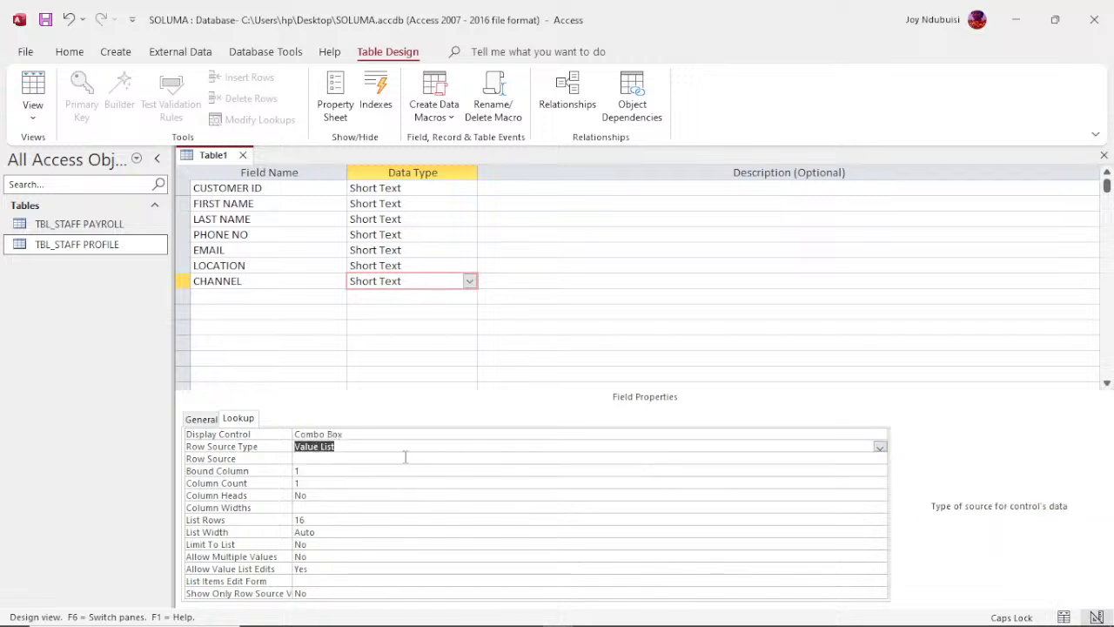
# Step: Enter ONLINE and OFFLINE as the row source values for the CHANNEL field's lookup list
pyautogui.click(381, 461)
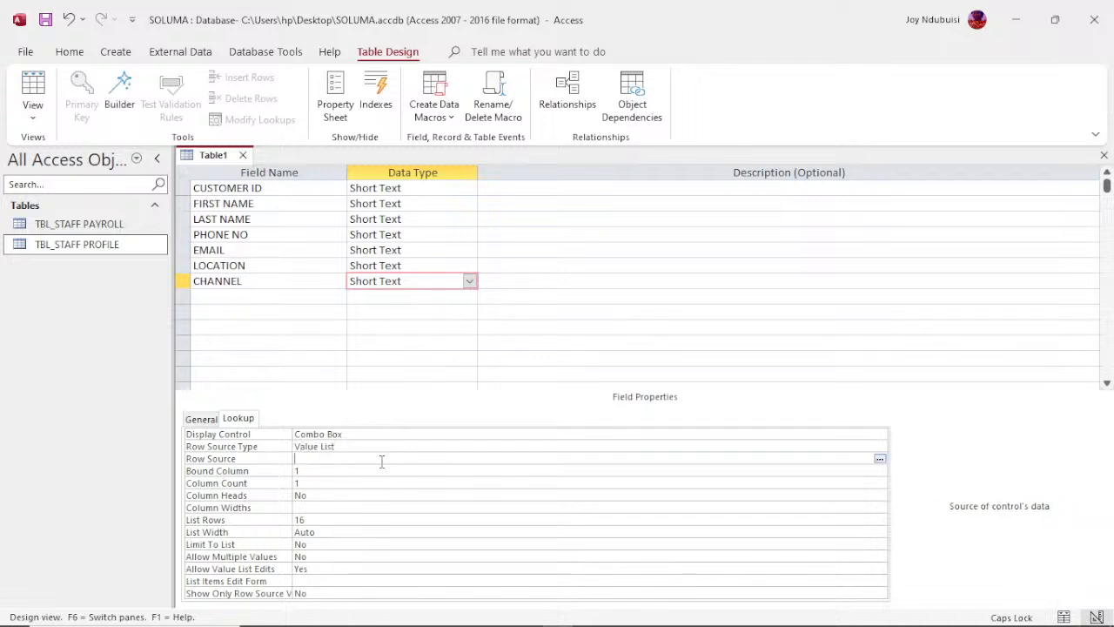
pyautogui.write('ONLINE, OFFLINE')
pyautogui.click(252, 298)
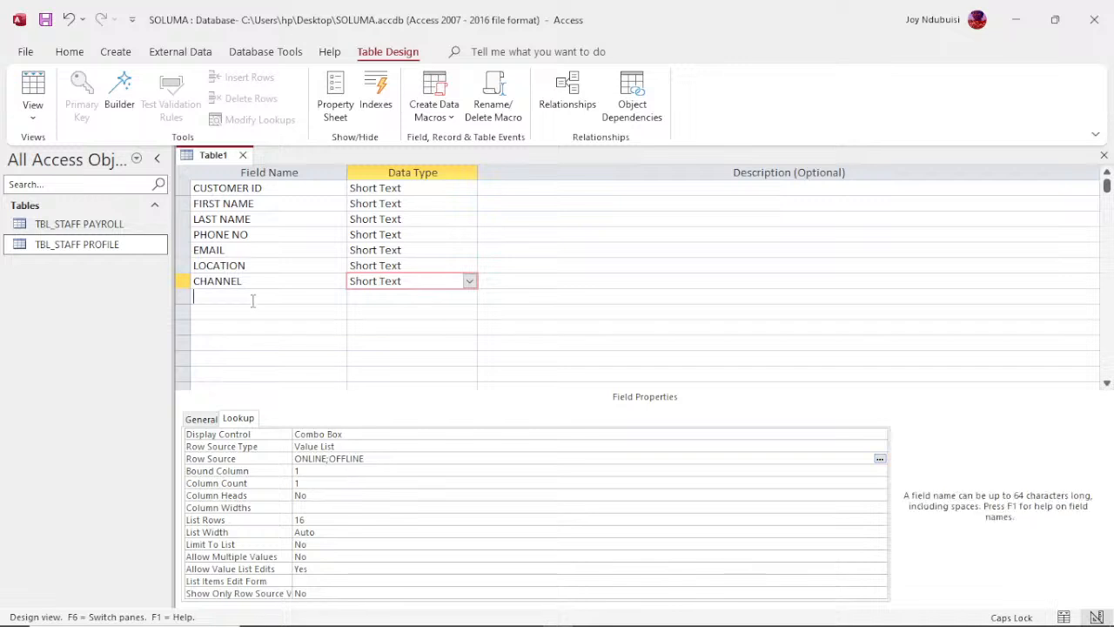
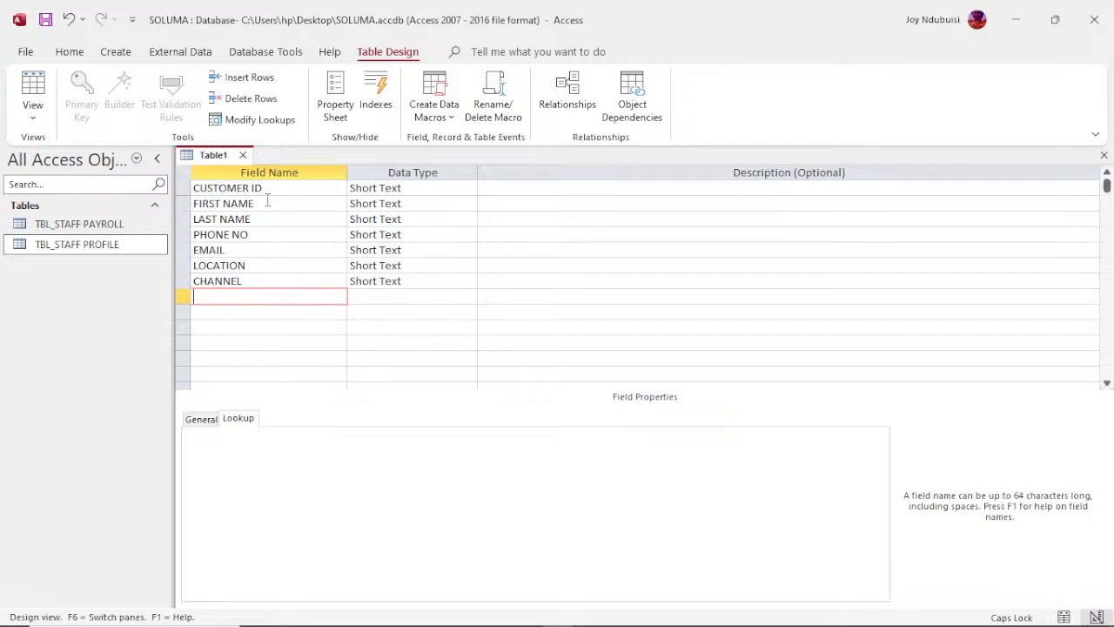
# Step: Close the new table's design, name it TBL_CUSTOMERS for saving, and cancel the offer to create a primary key automatically
pyautogui.click(244, 155)
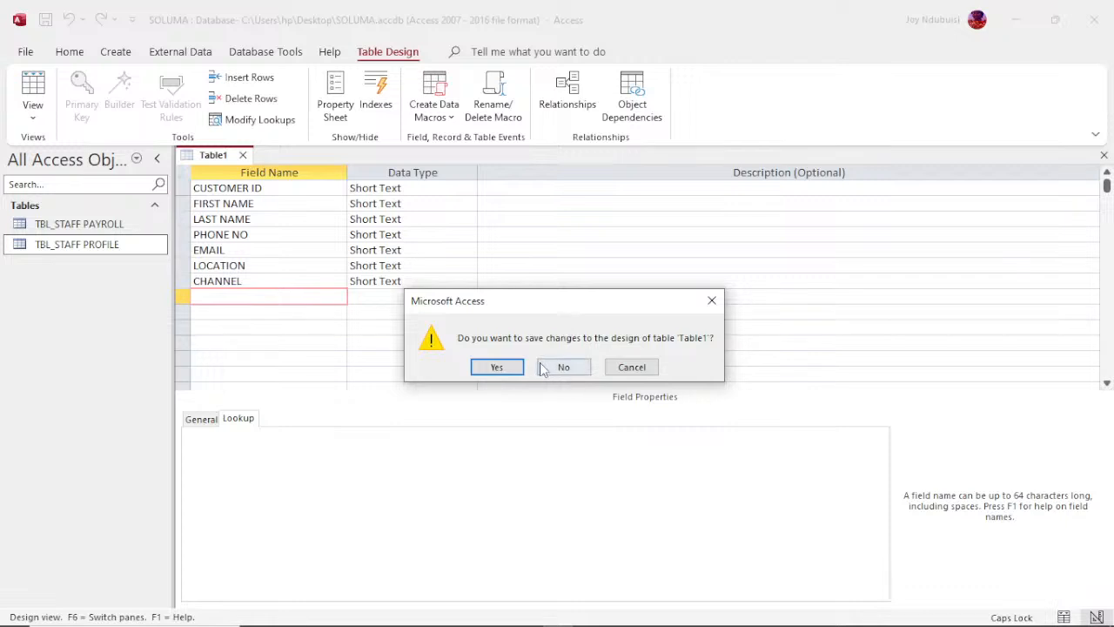
pyautogui.click(513, 364)
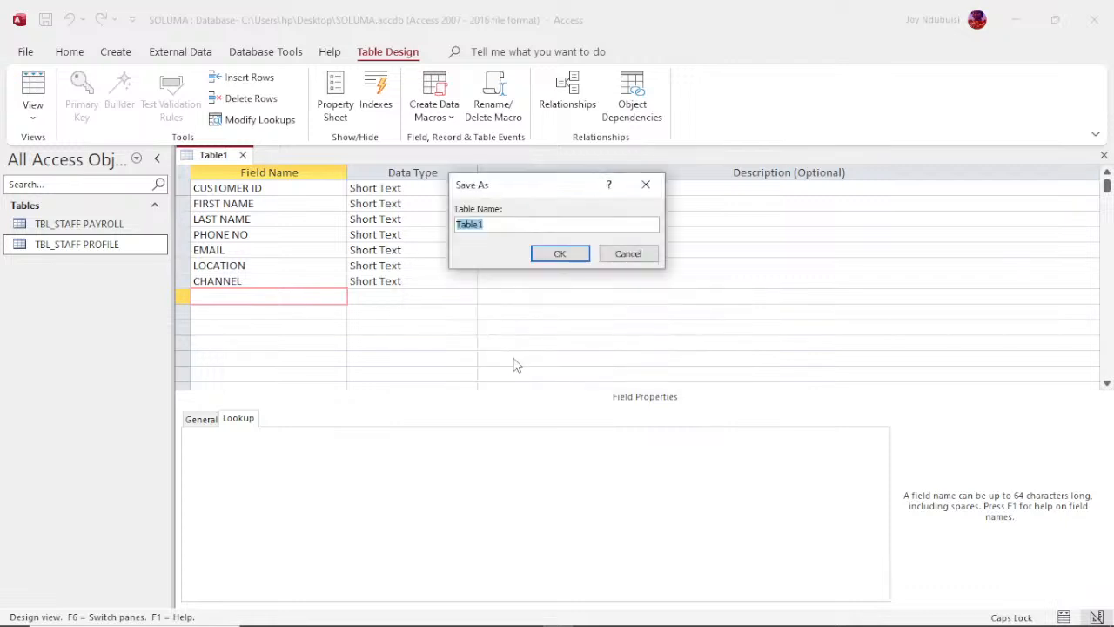
pyautogui.write('TBL_CUSTOMERS')
pyautogui.press('Return')
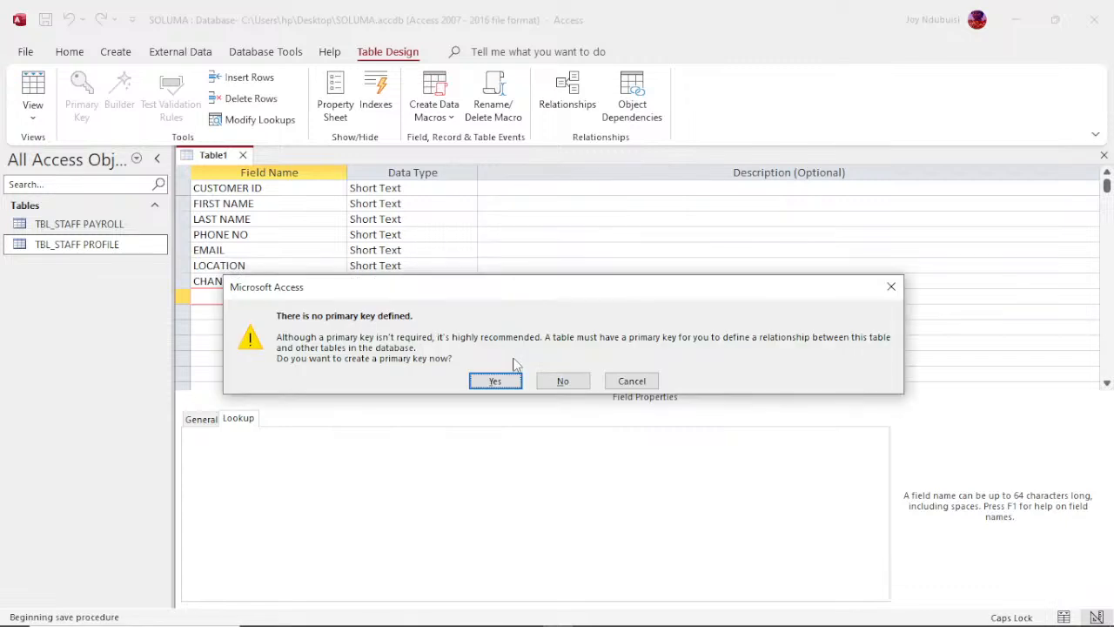
pyautogui.click(892, 287)
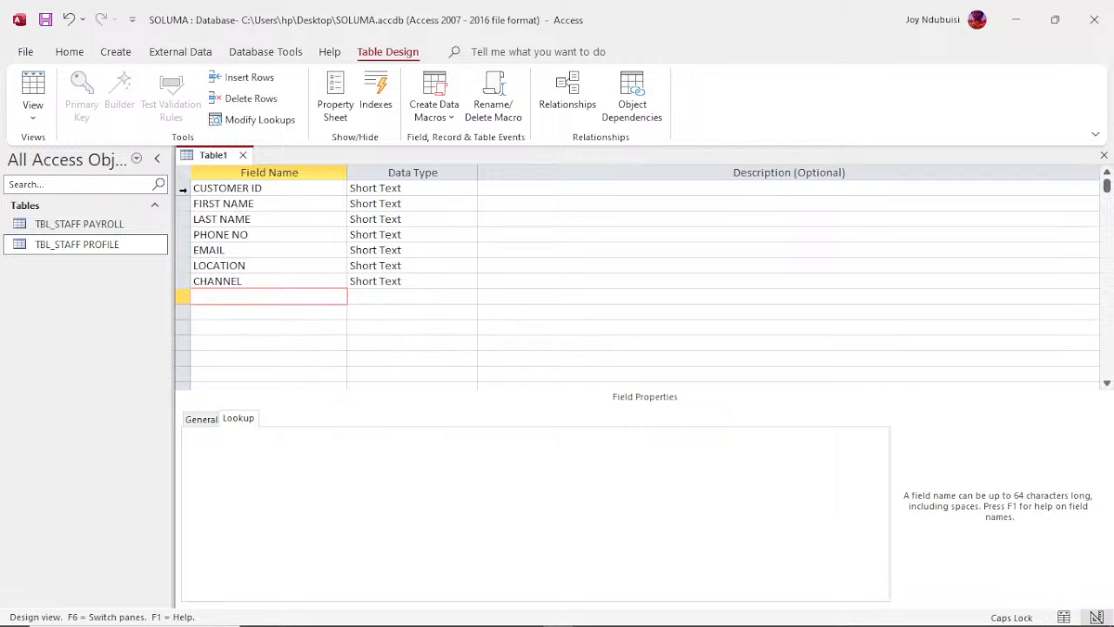
# Step: Make CUSTOMER ID the primary key, then close and save the table as TBL_CUSTOMERS
pyautogui.click(182, 188)
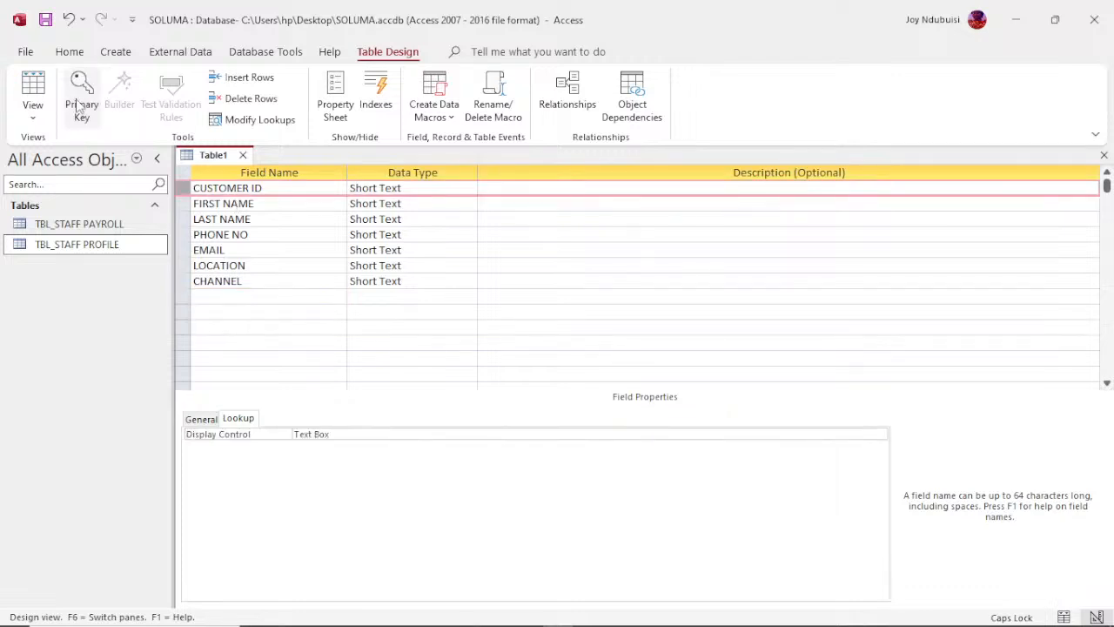
pyautogui.click(80, 103)
pyautogui.click(243, 155)
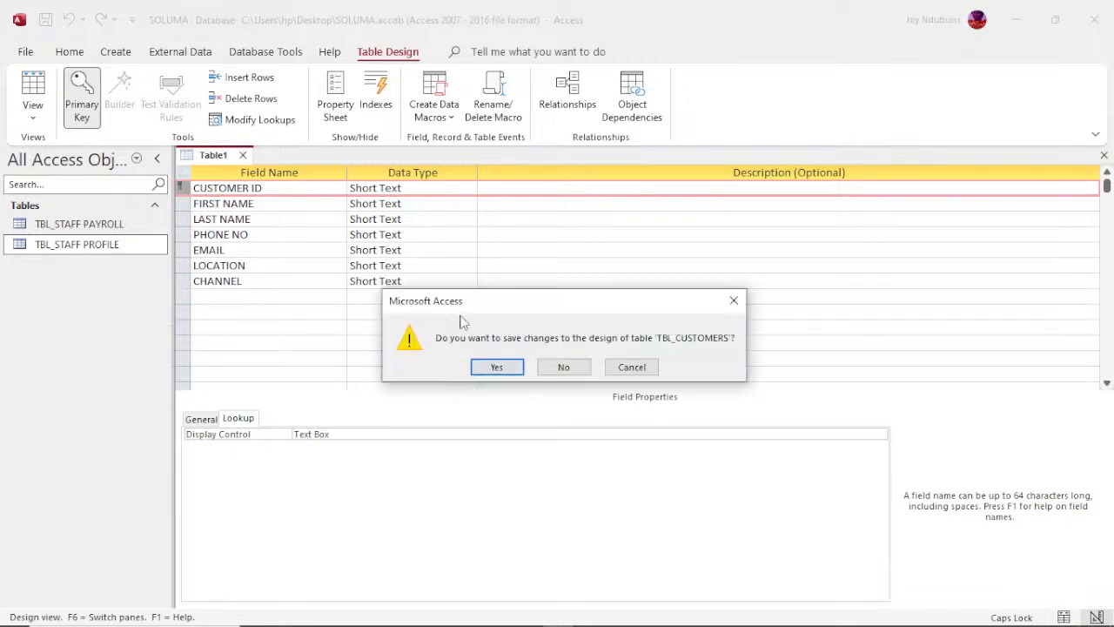
pyautogui.click(492, 366)
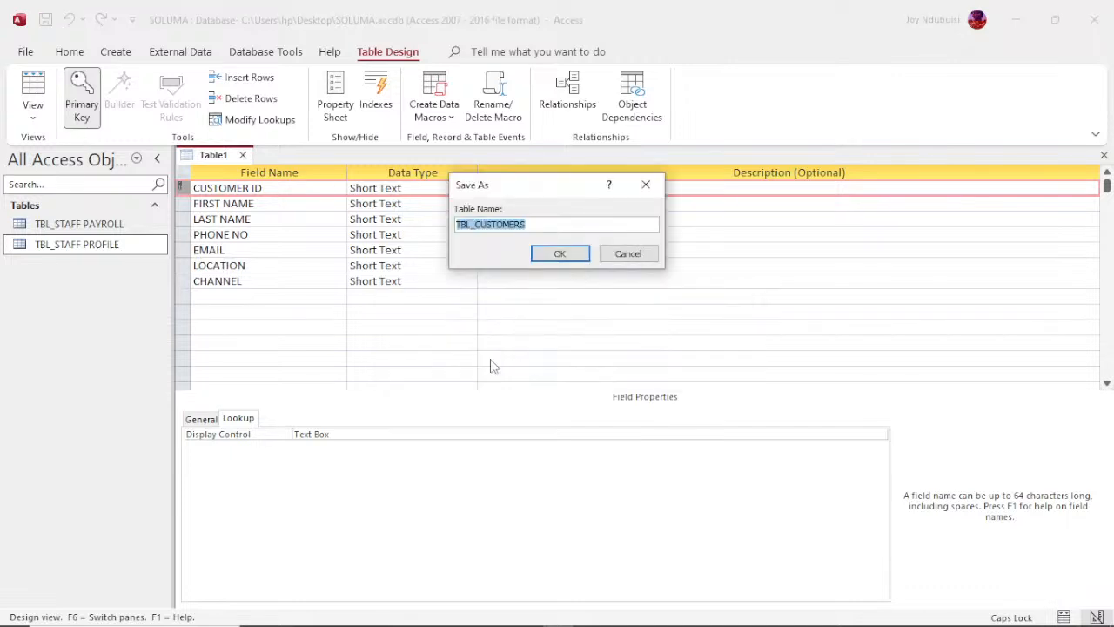
pyautogui.click(559, 254)
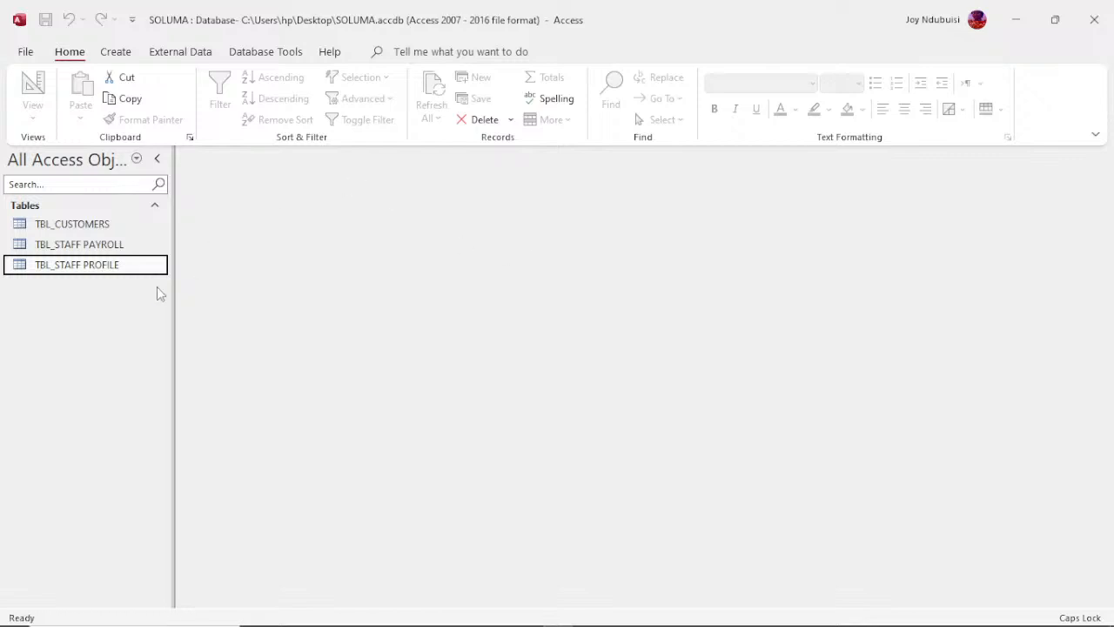
# Step: Start importing external data from an Excel file as a new data source
pyautogui.click(180, 54)
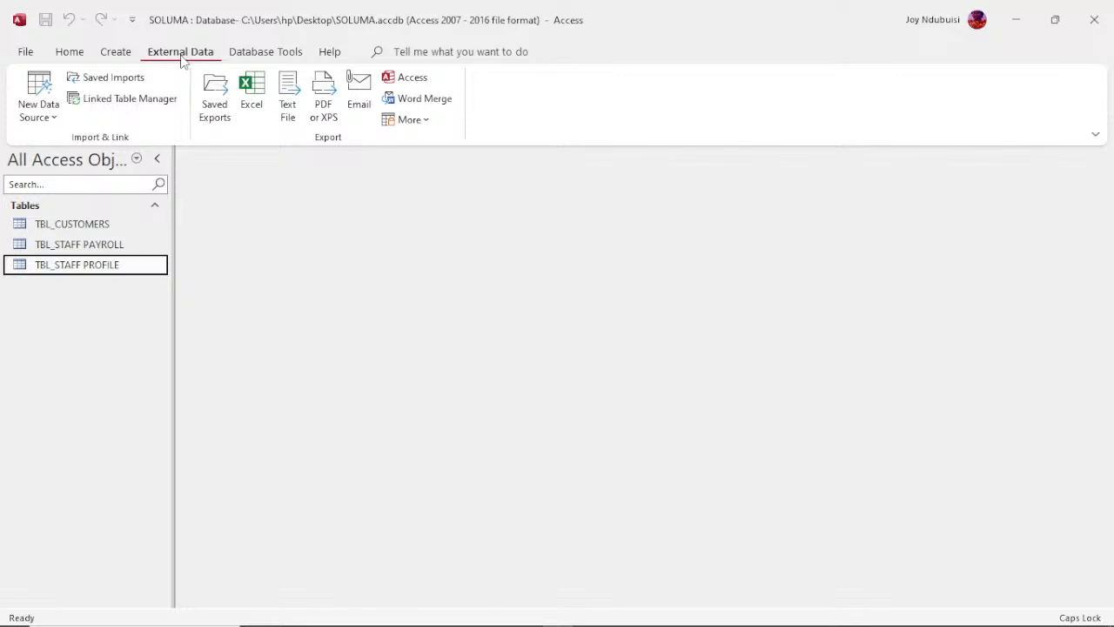
pyautogui.click(48, 116)
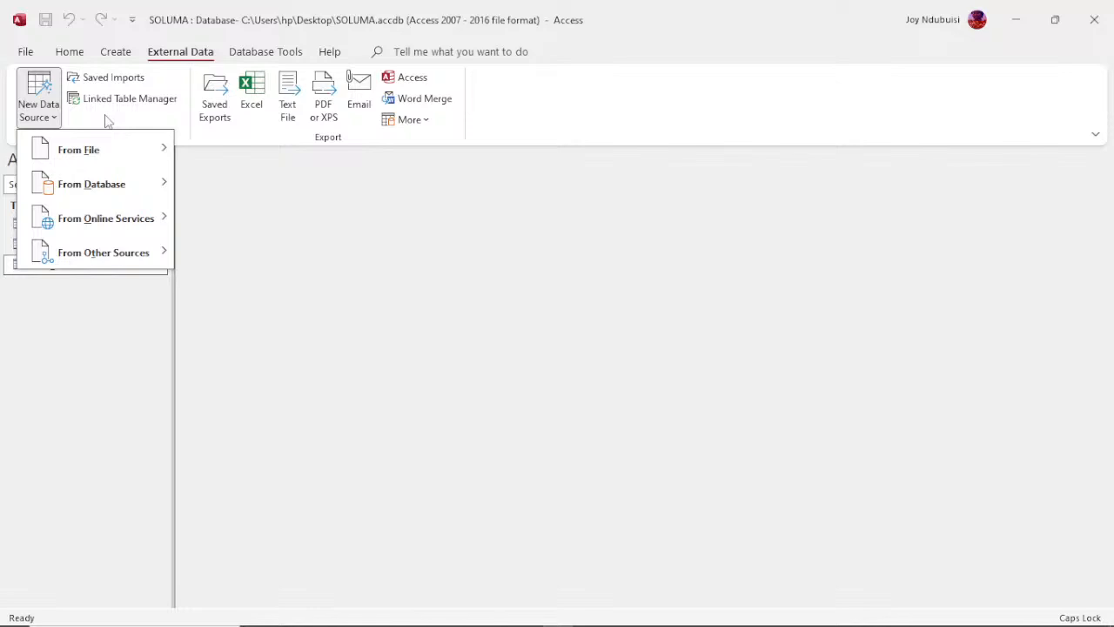
pyautogui.click(48, 125)
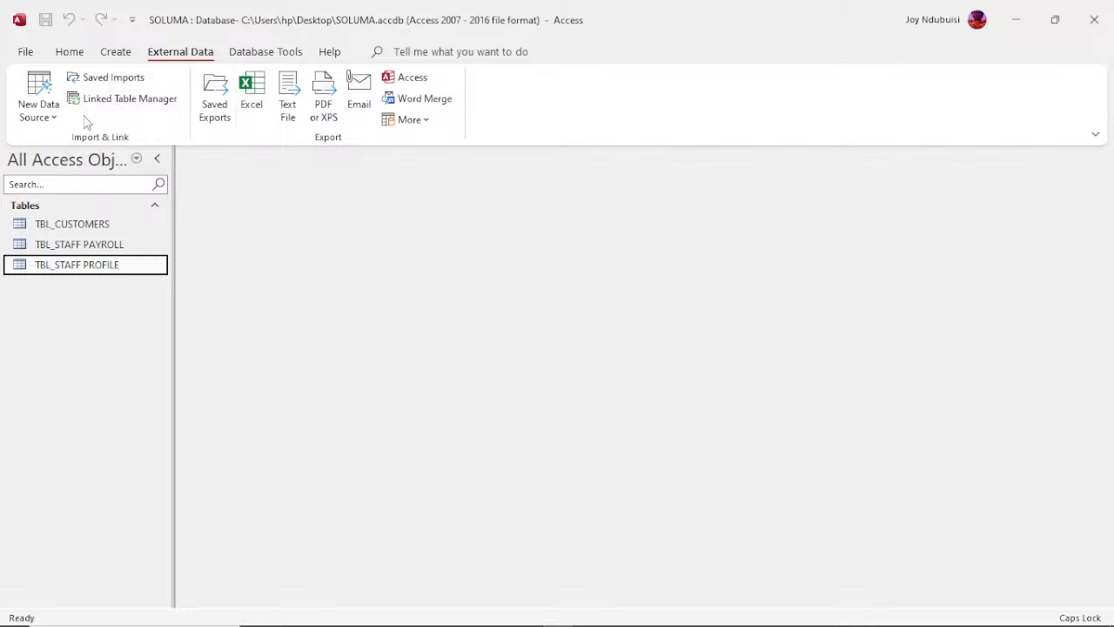
pyautogui.click(42, 111)
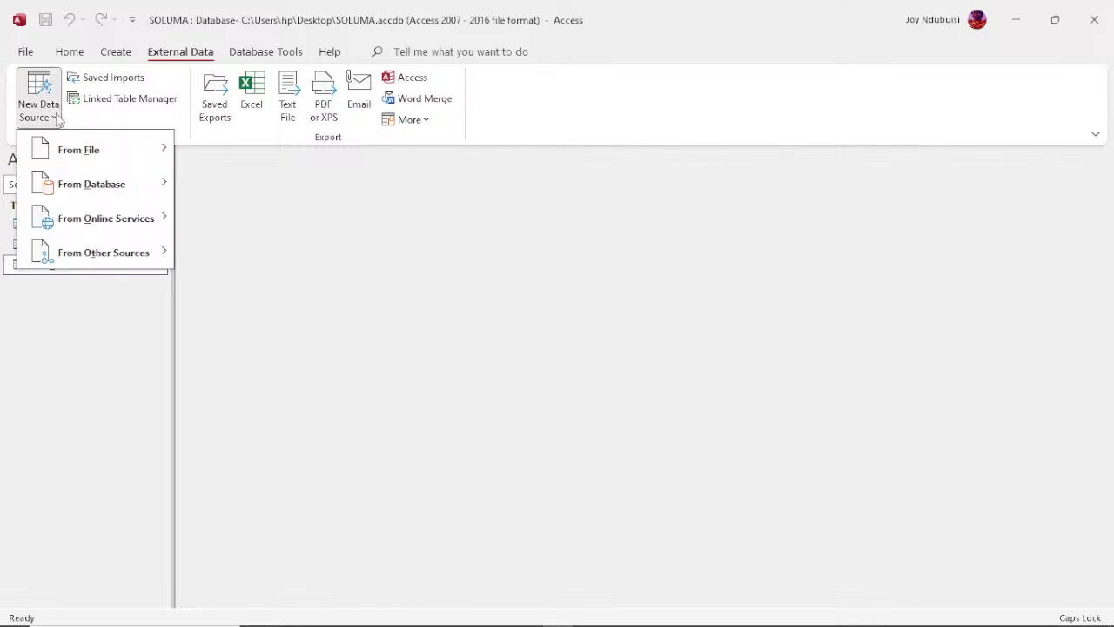
pyautogui.moveTo(104, 153)
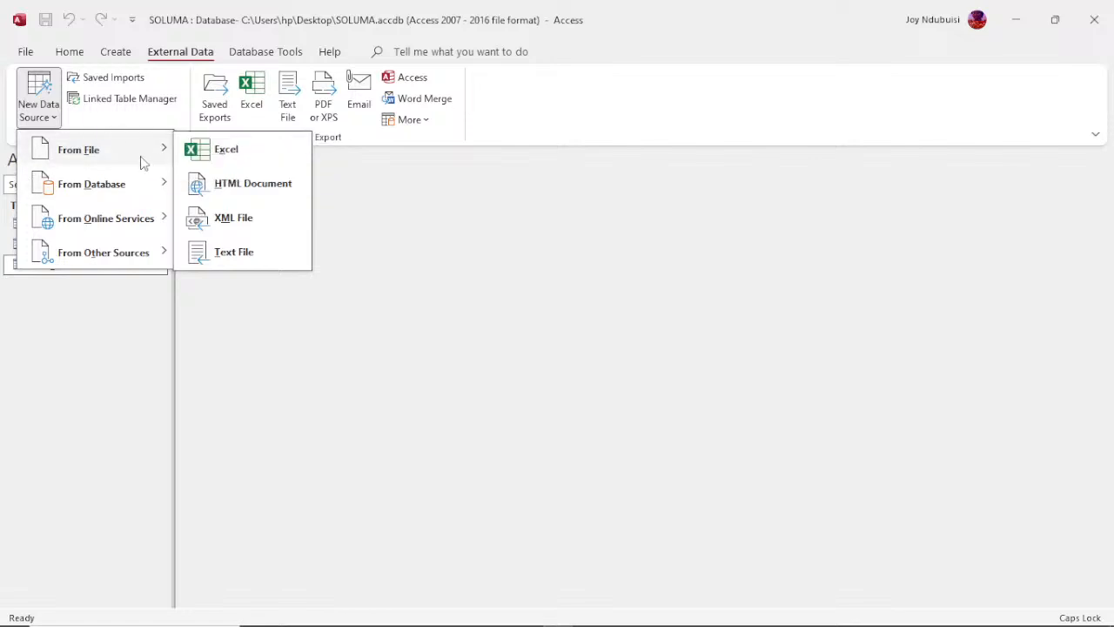
pyautogui.click(224, 149)
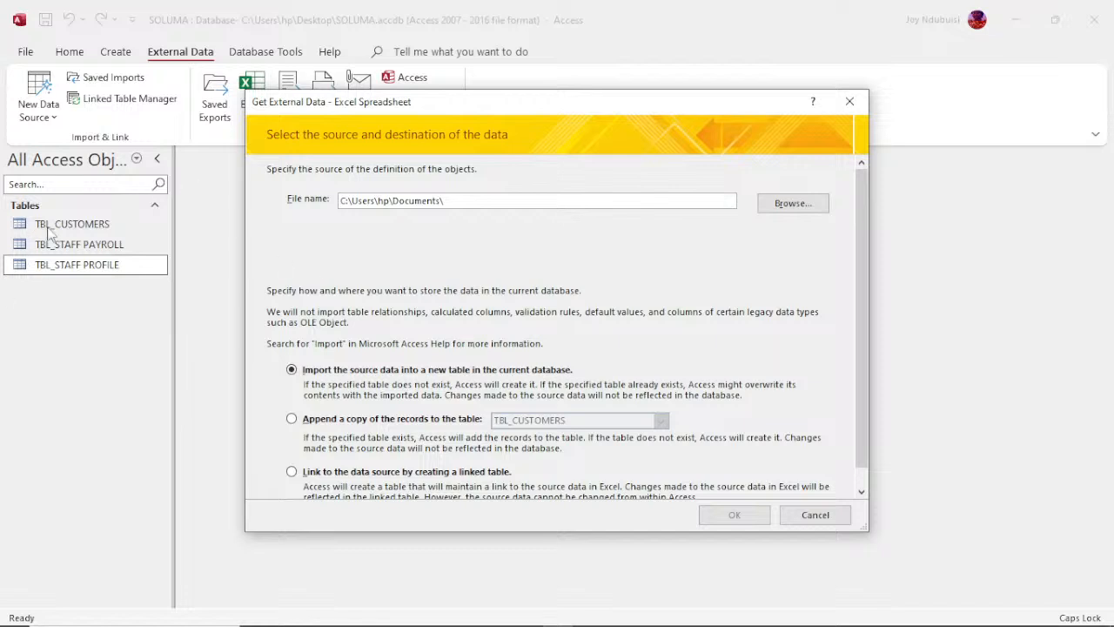
# Step: Choose the Sample - Superstore workbook on the Desktop as the source and import it into a new table
pyautogui.click(785, 207)
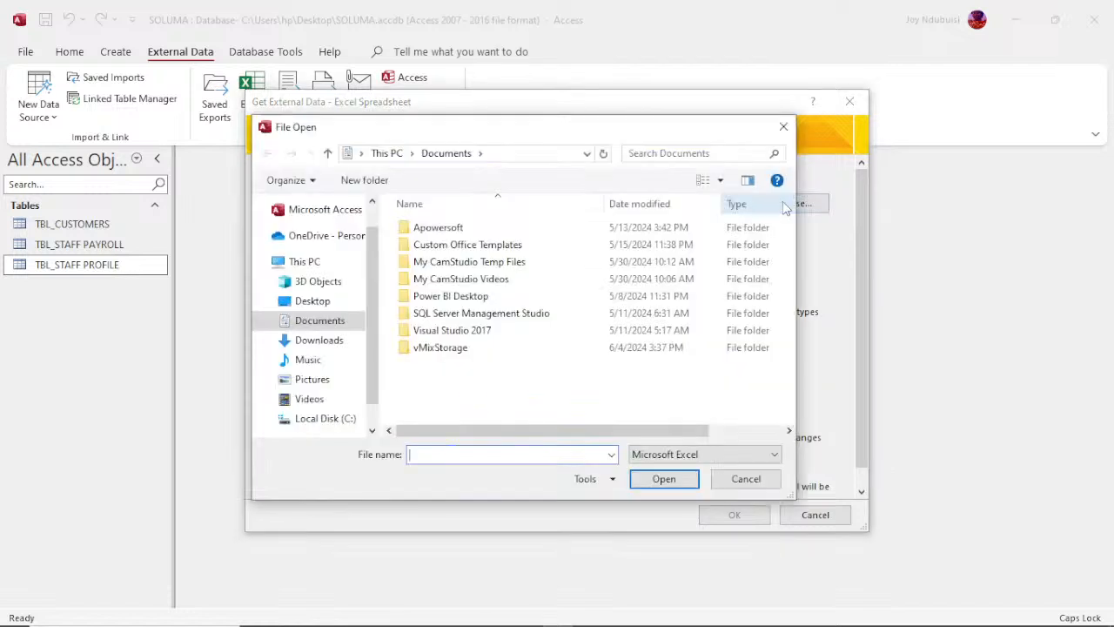
pyautogui.click(311, 301)
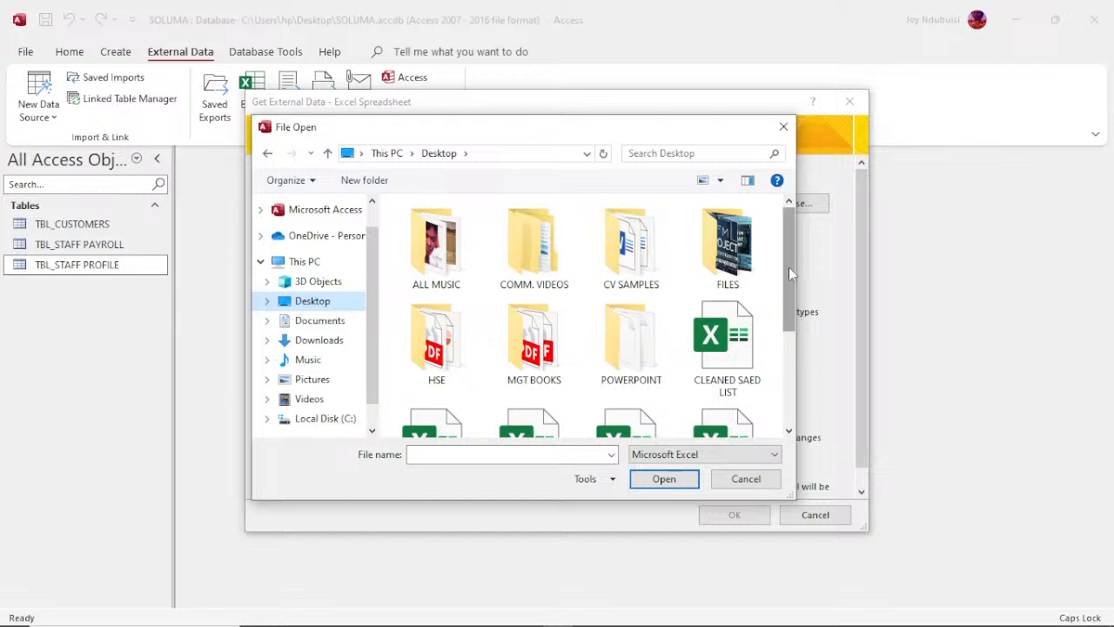
pyautogui.moveTo(788, 267); pyautogui.dragTo(787, 368)
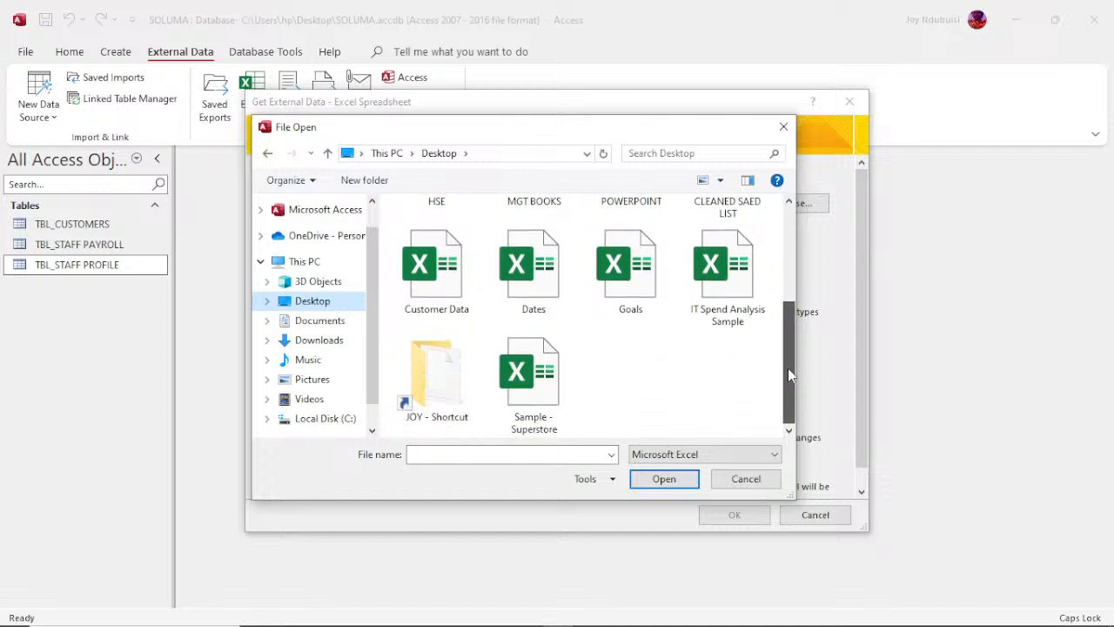
pyautogui.click(525, 389)
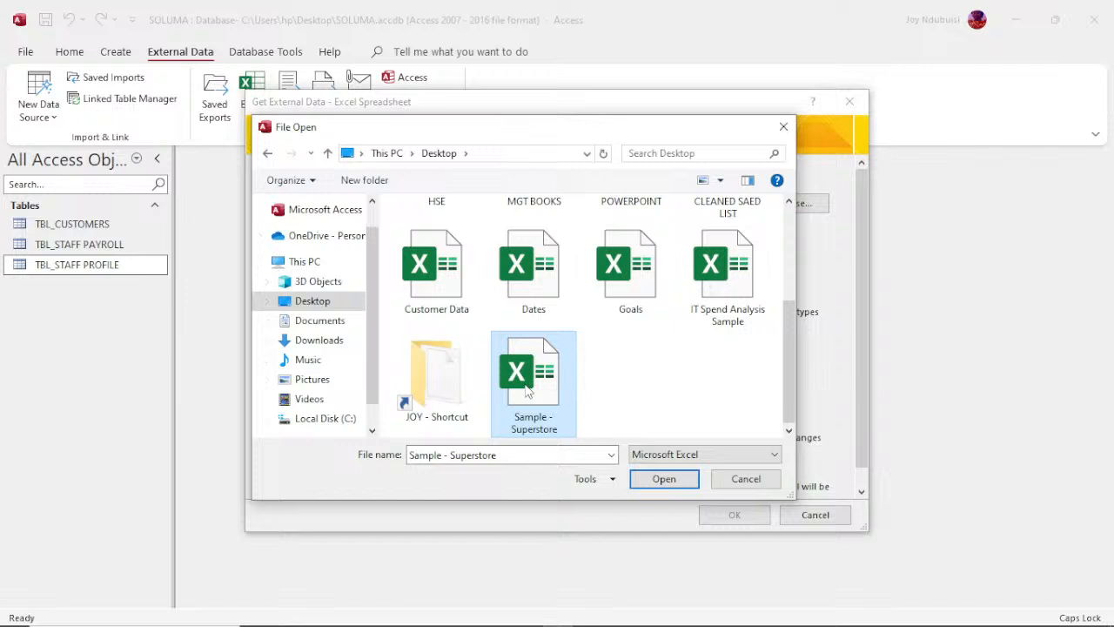
pyautogui.click(660, 484)
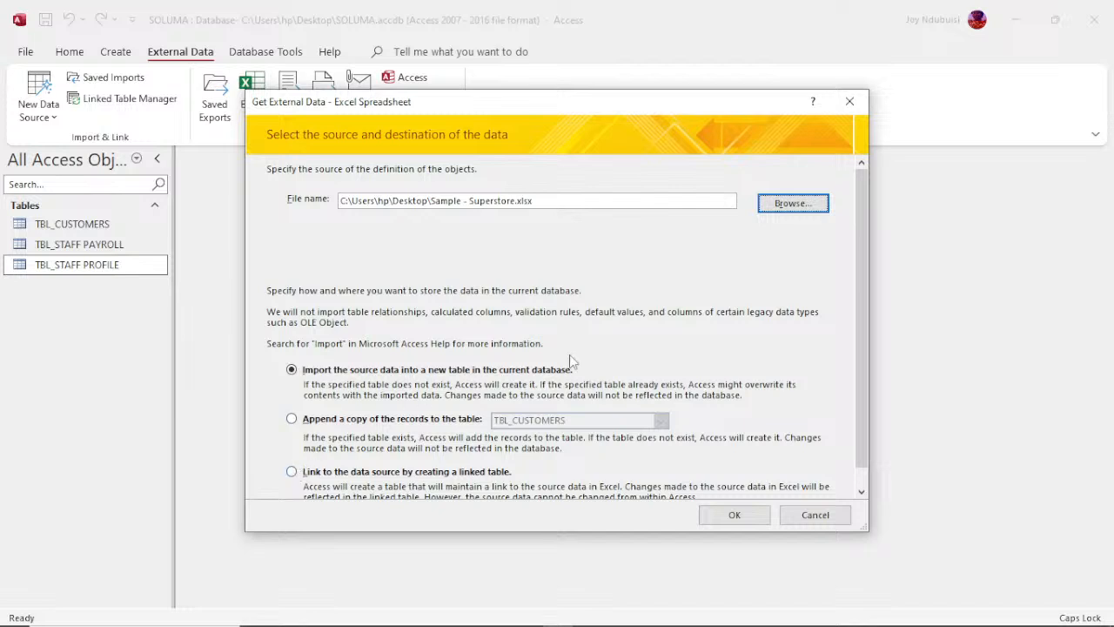
pyautogui.click(727, 516)
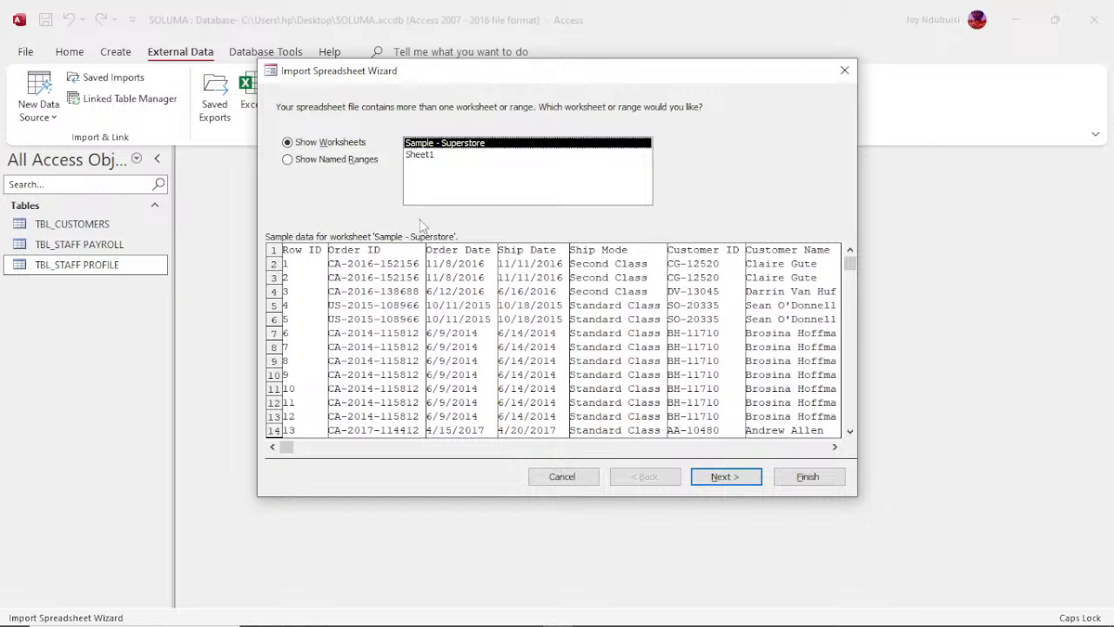
# Step: Use the Sample - Superstore worksheet for the import, with the first row as column headings
pyautogui.click(290, 164)
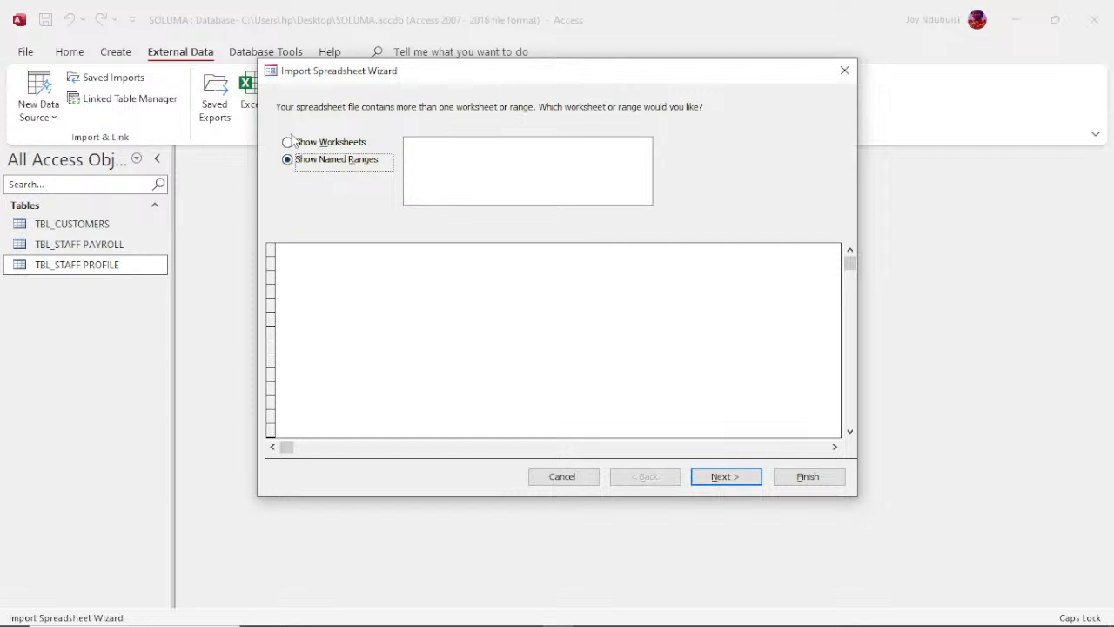
pyautogui.click(293, 143)
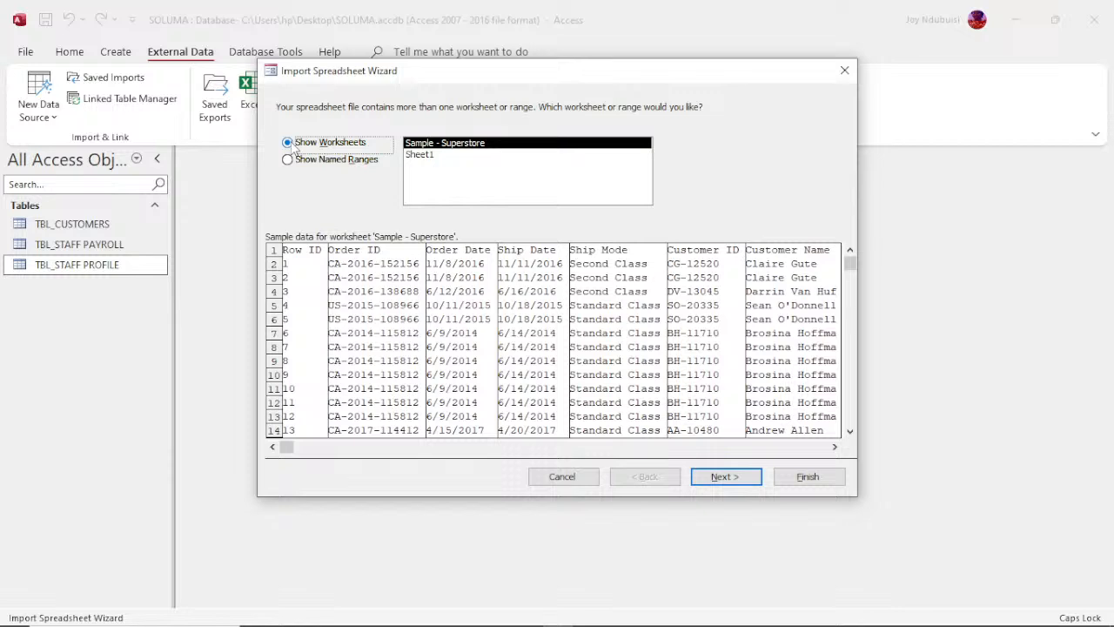
pyautogui.click(730, 478)
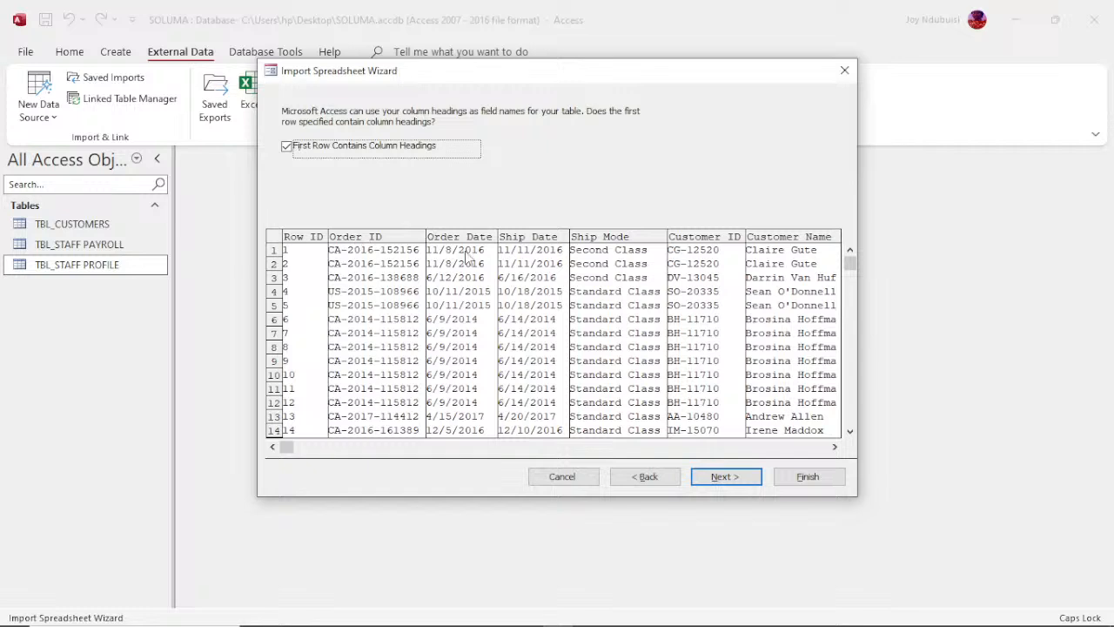
pyautogui.click(719, 479)
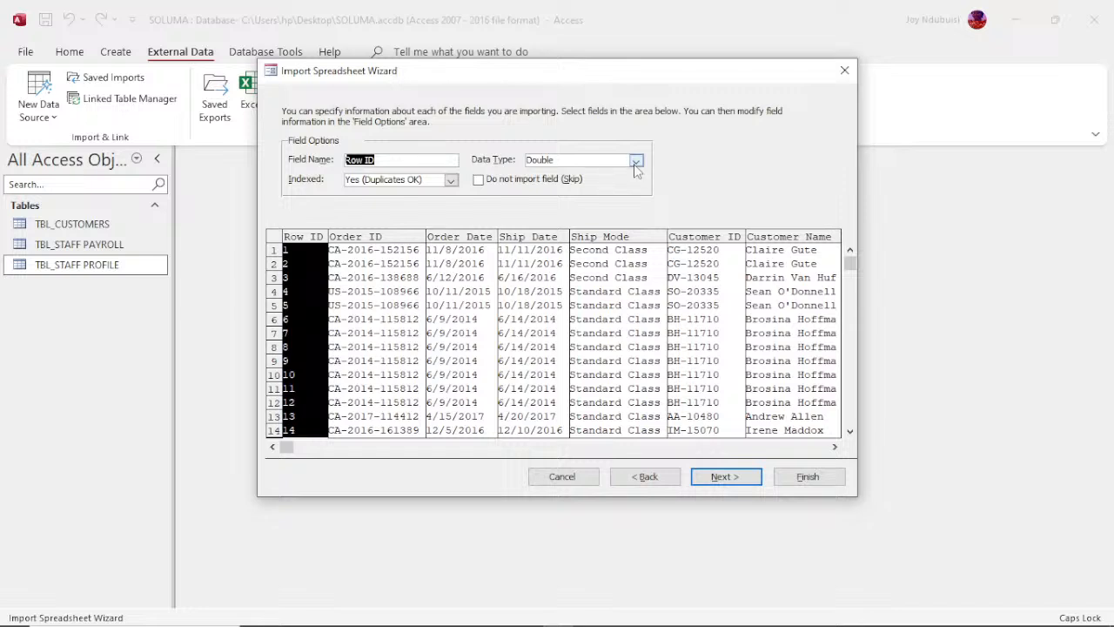
# Step: Examine the import field options of the Row ID, Order ID and Order Date columns, including data types and the skip option
pyautogui.click(636, 162)
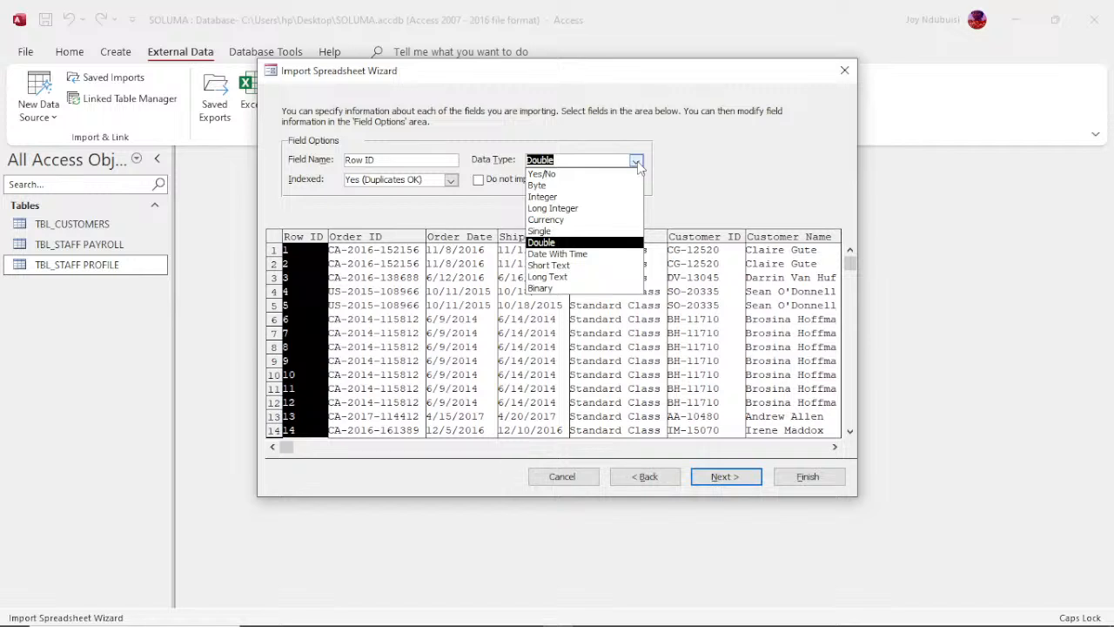
pyautogui.click(636, 162)
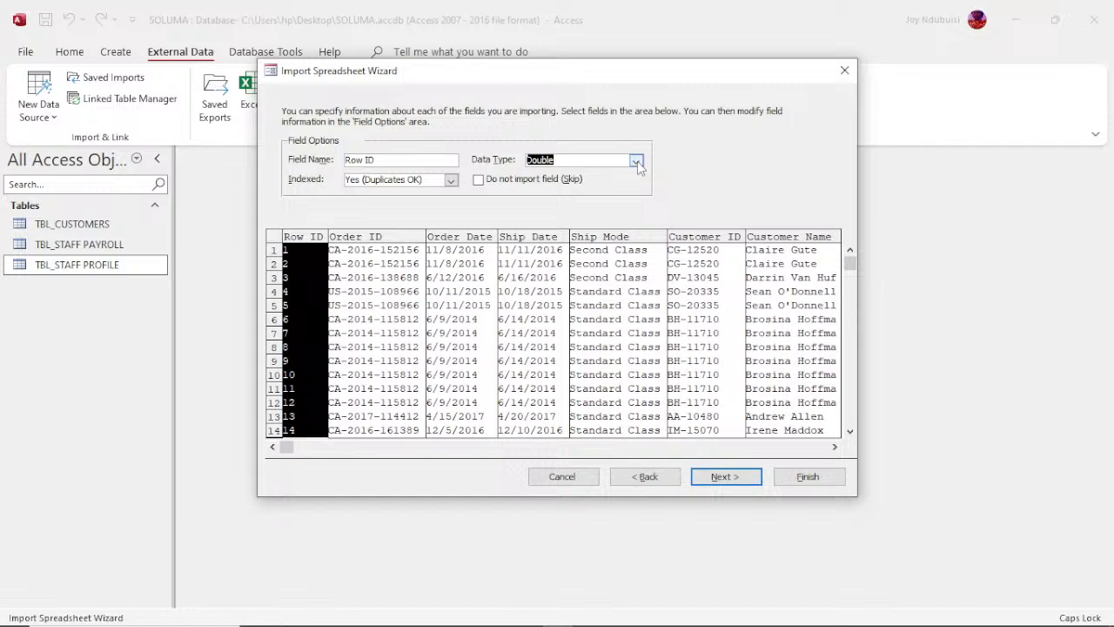
pyautogui.click(389, 240)
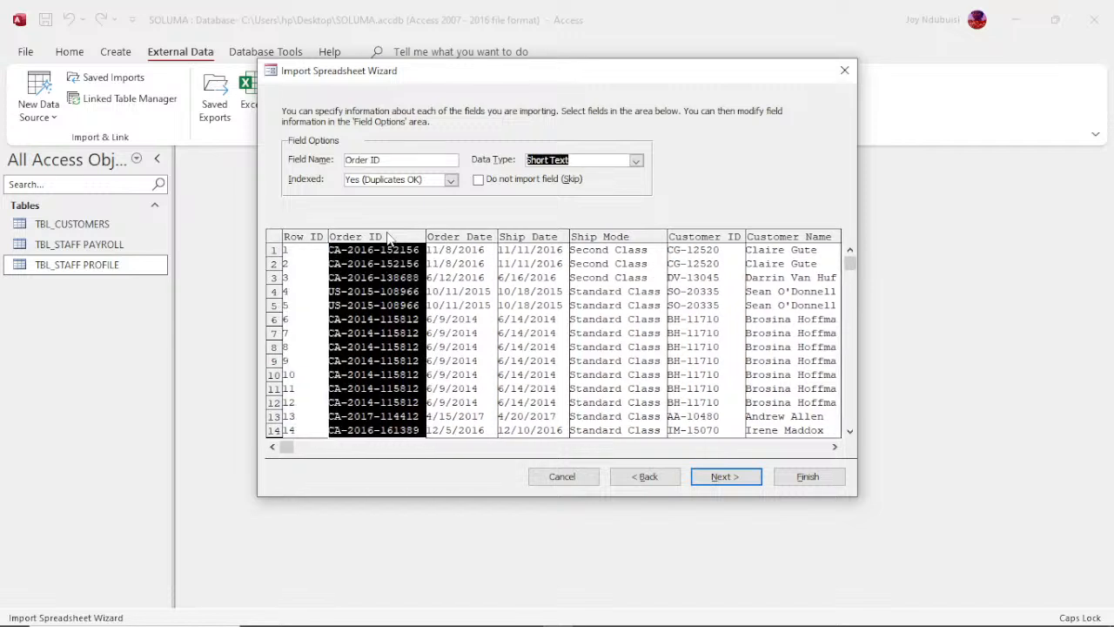
pyautogui.click(461, 243)
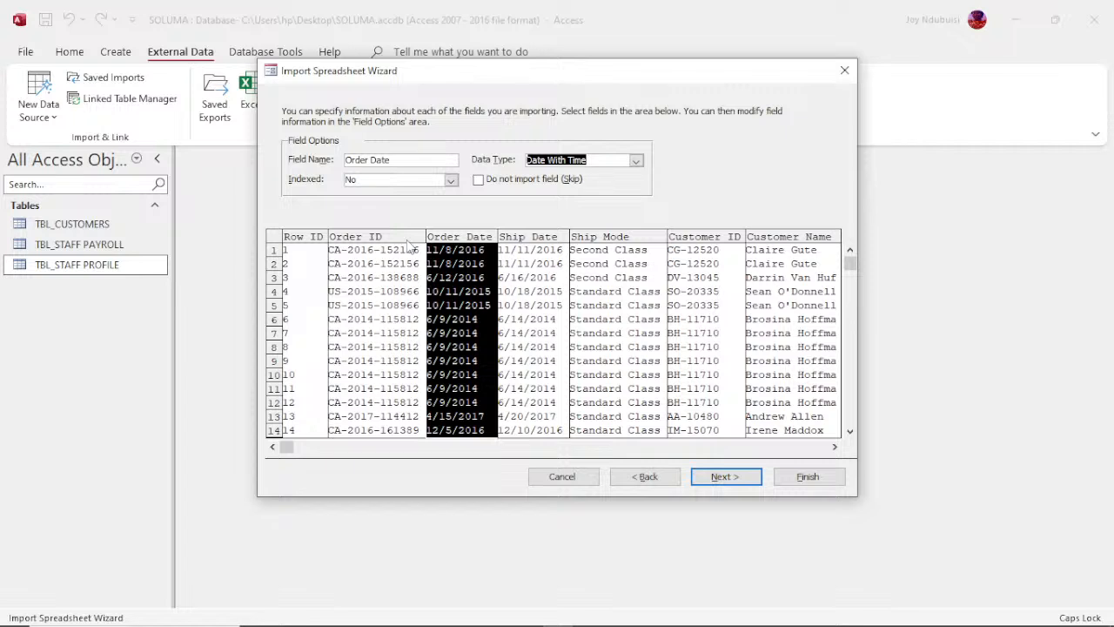
pyautogui.click(477, 180)
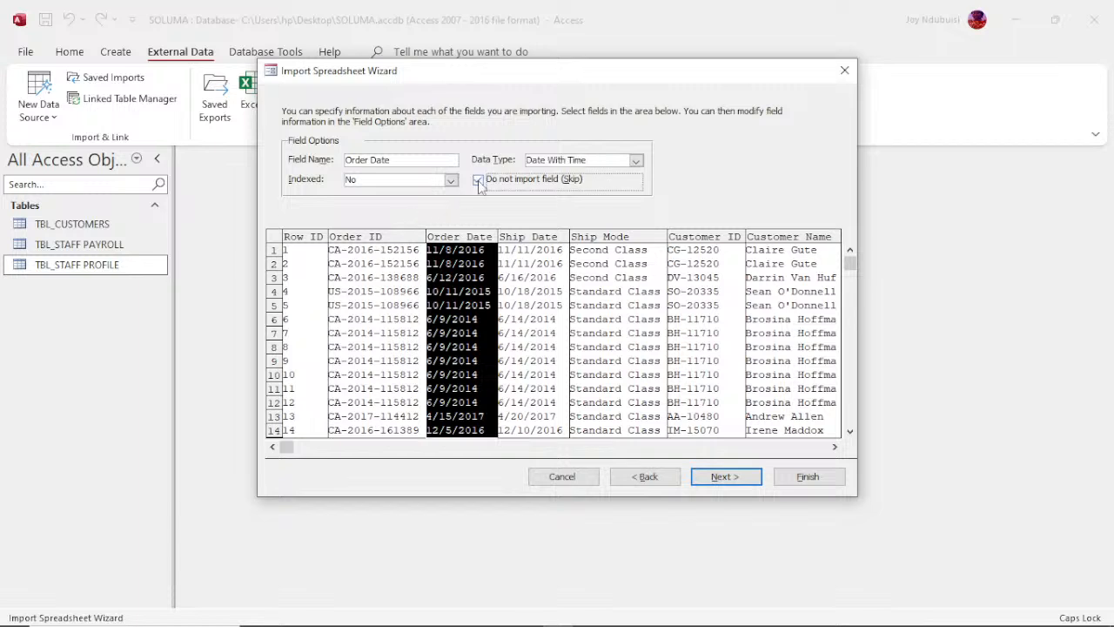
pyautogui.click(478, 183)
# Step: Accept the field options and choose Row ID as the imported table's own primary key
pyautogui.click(730, 476)
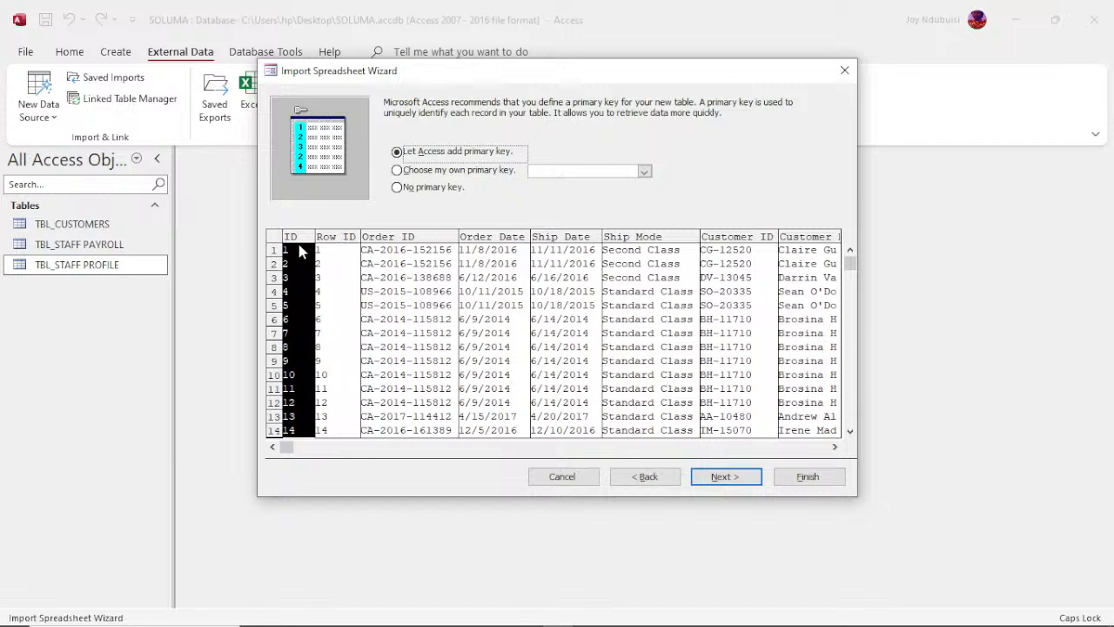
pyautogui.click(457, 170)
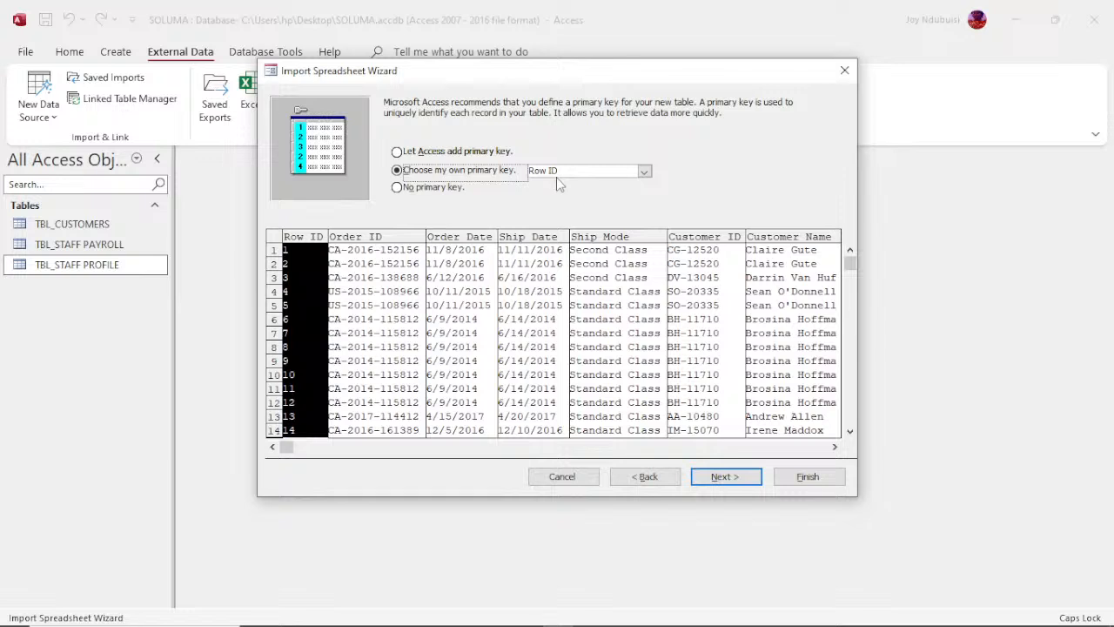
pyautogui.click(726, 477)
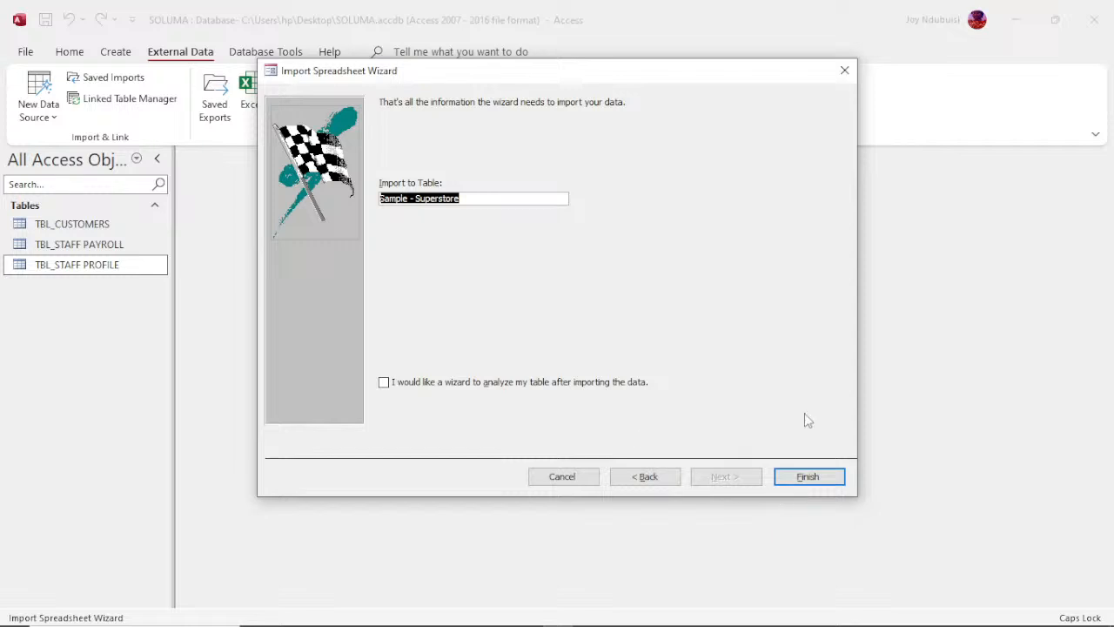
# Step: Finish the import into a table named Sample - Superstore without saving the import steps, and open that table
pyautogui.click(807, 478)
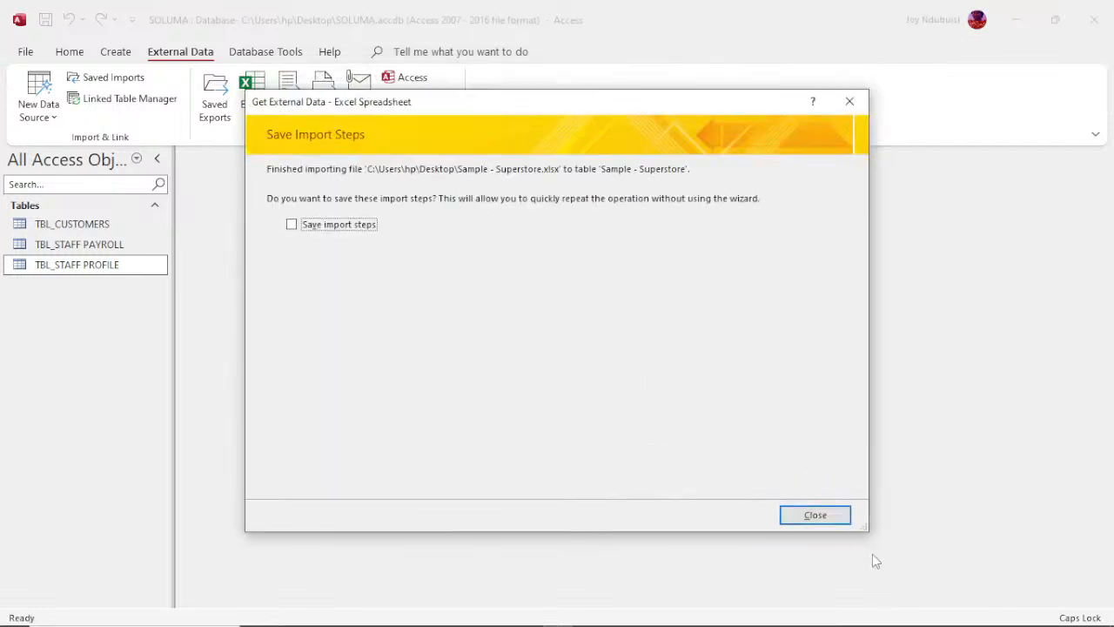
pyautogui.click(815, 515)
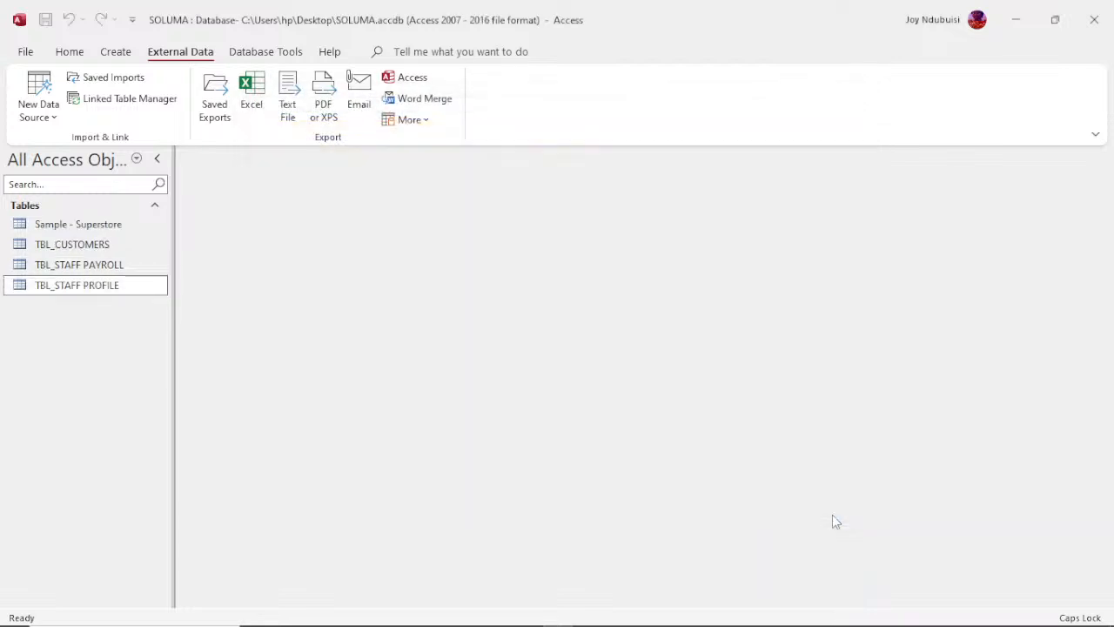
pyautogui.click(51, 228)
pyautogui.doubleClick(52, 228)
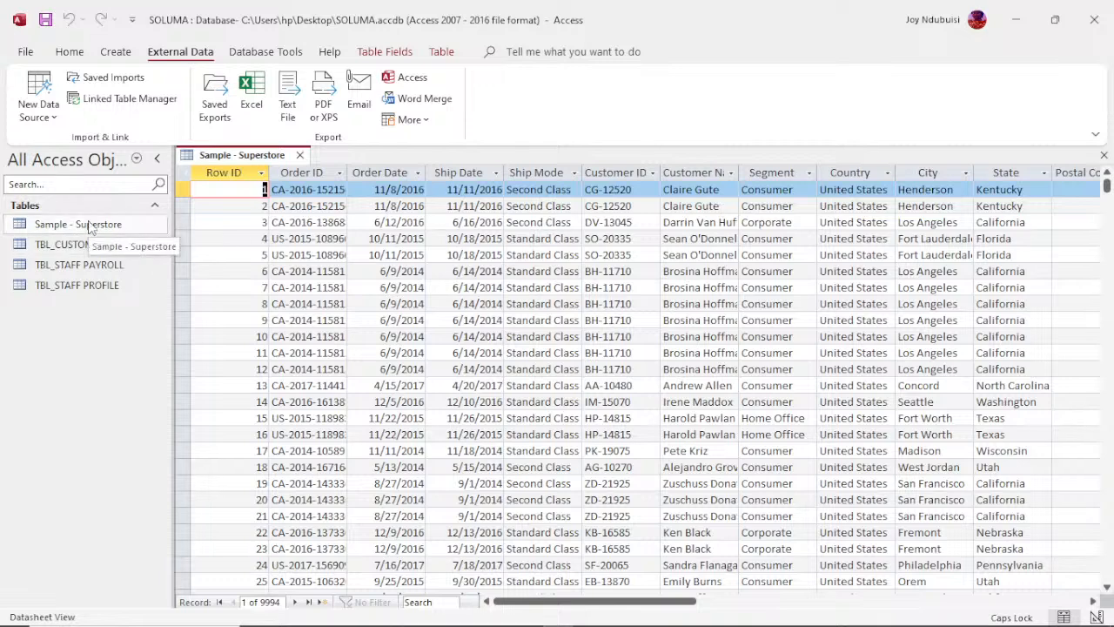
# Step: Start an Excel data import from the desktop's Customer Data workbook, choosing to link to the source with a linked table
pyautogui.click(37, 110)
pyautogui.moveTo(63, 156)
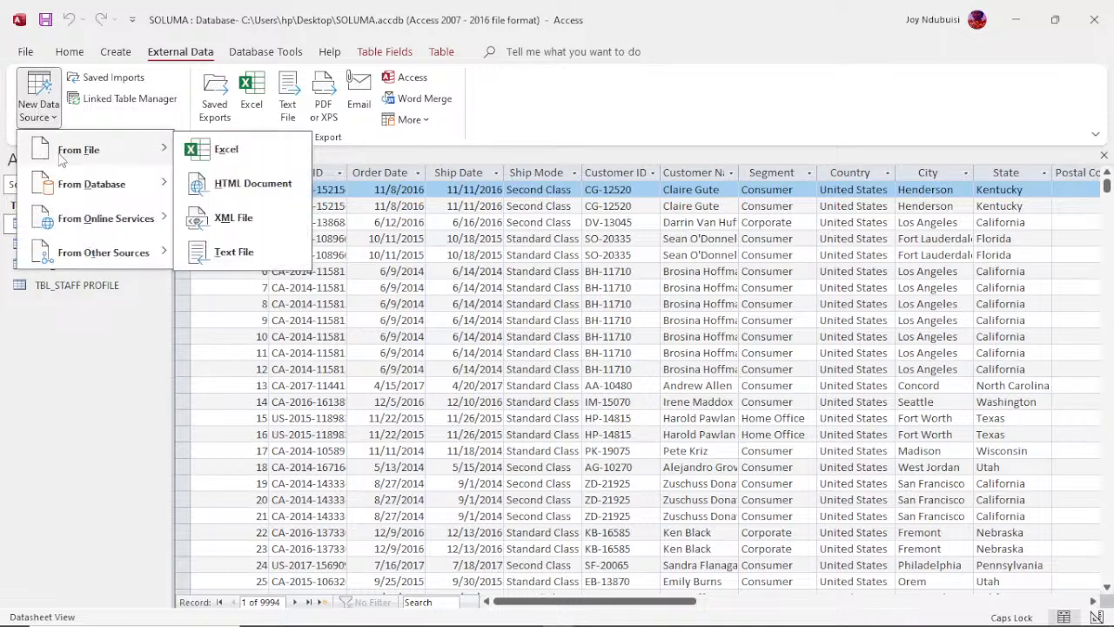
pyautogui.click(222, 160)
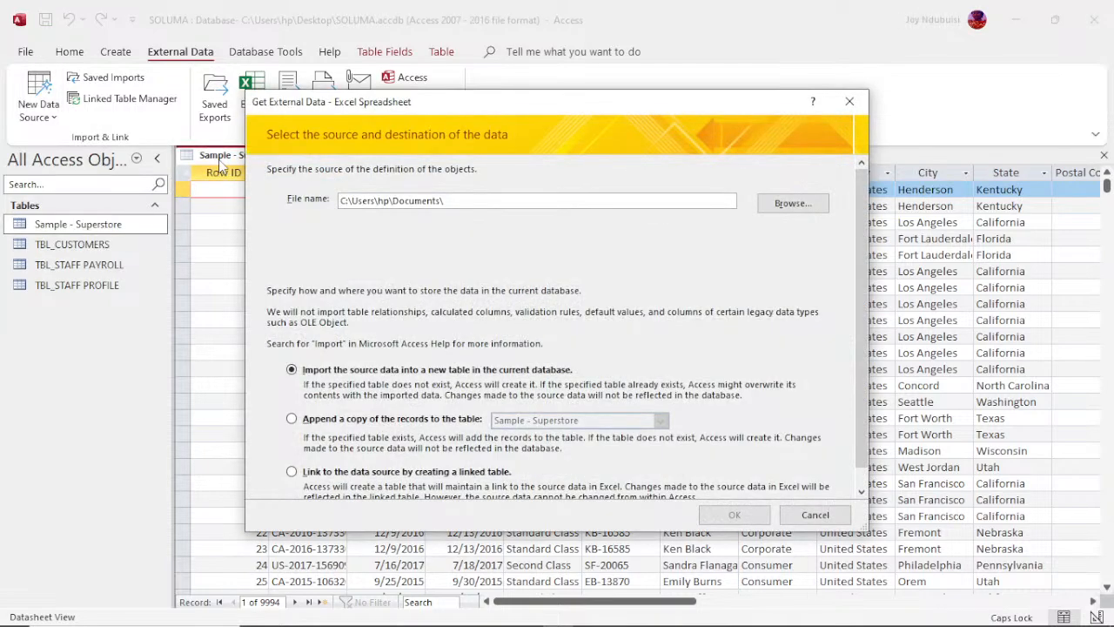
pyautogui.click(795, 205)
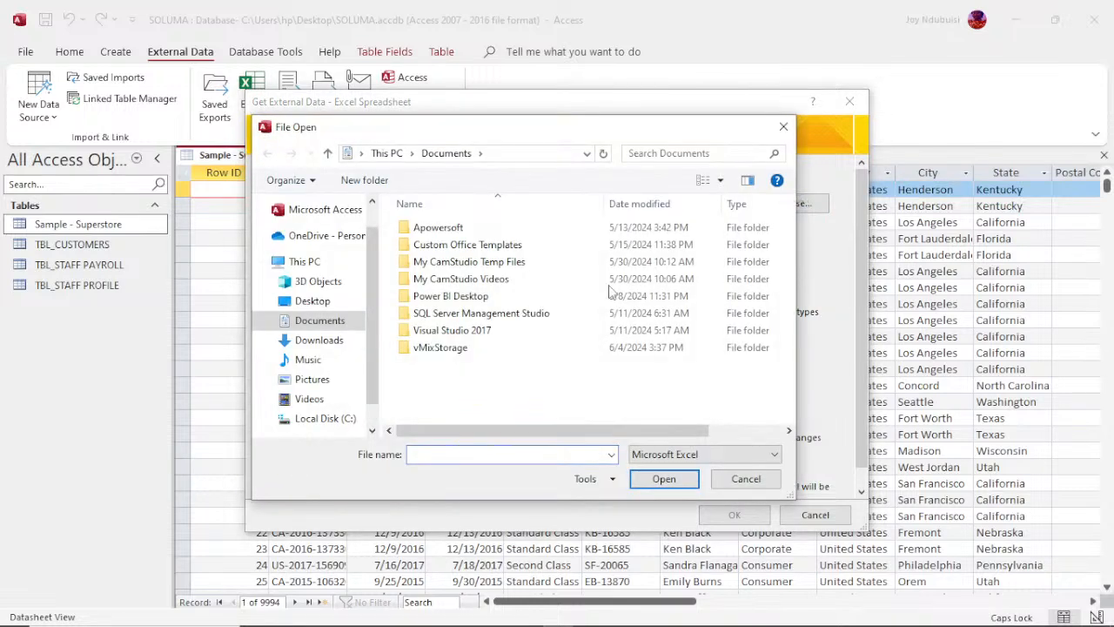
pyautogui.click(309, 300)
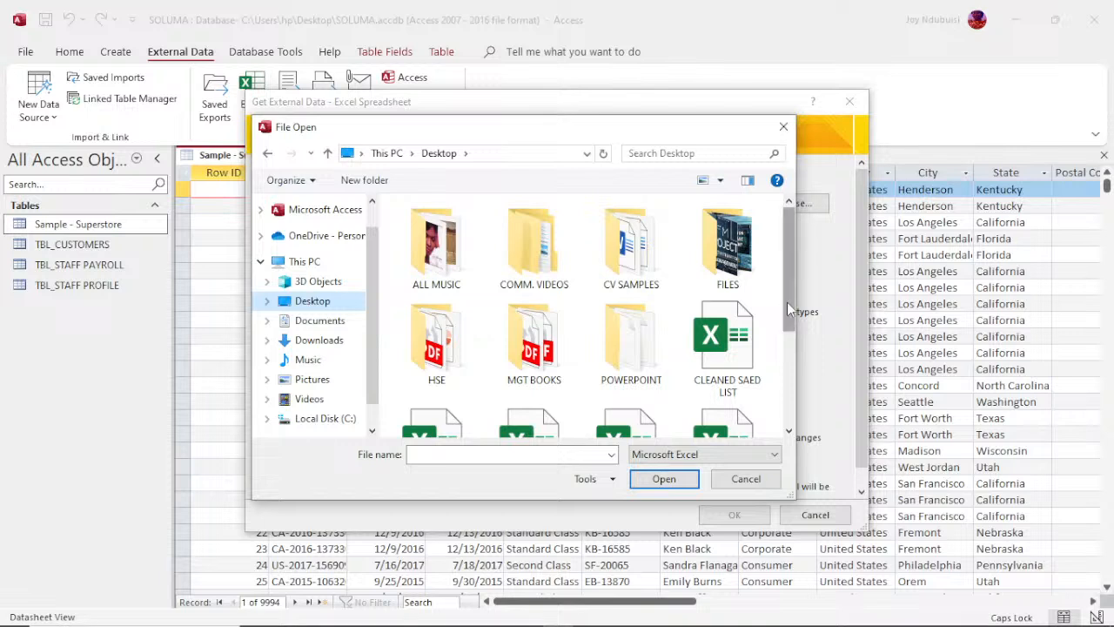
pyautogui.moveTo(786, 302); pyautogui.dragTo(792, 405)
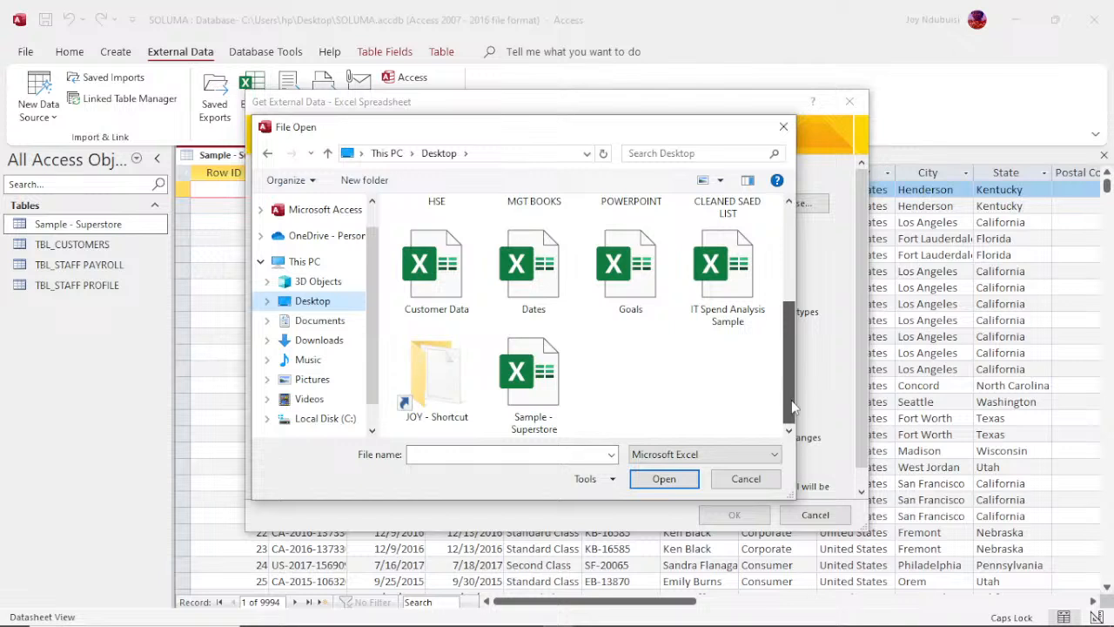
pyautogui.click(441, 279)
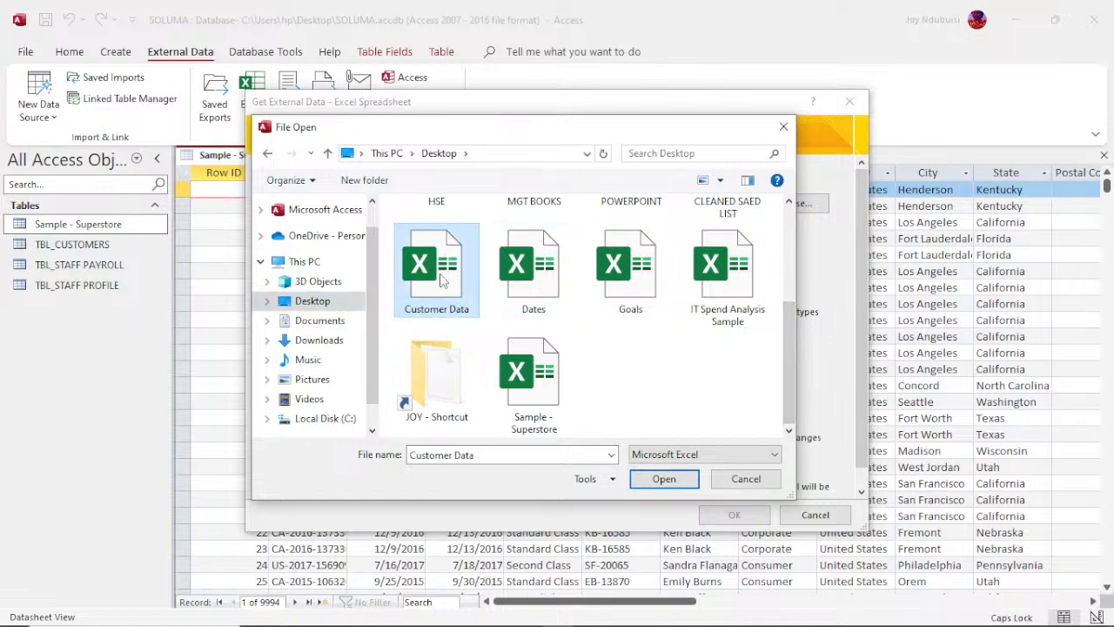
pyautogui.click(664, 483)
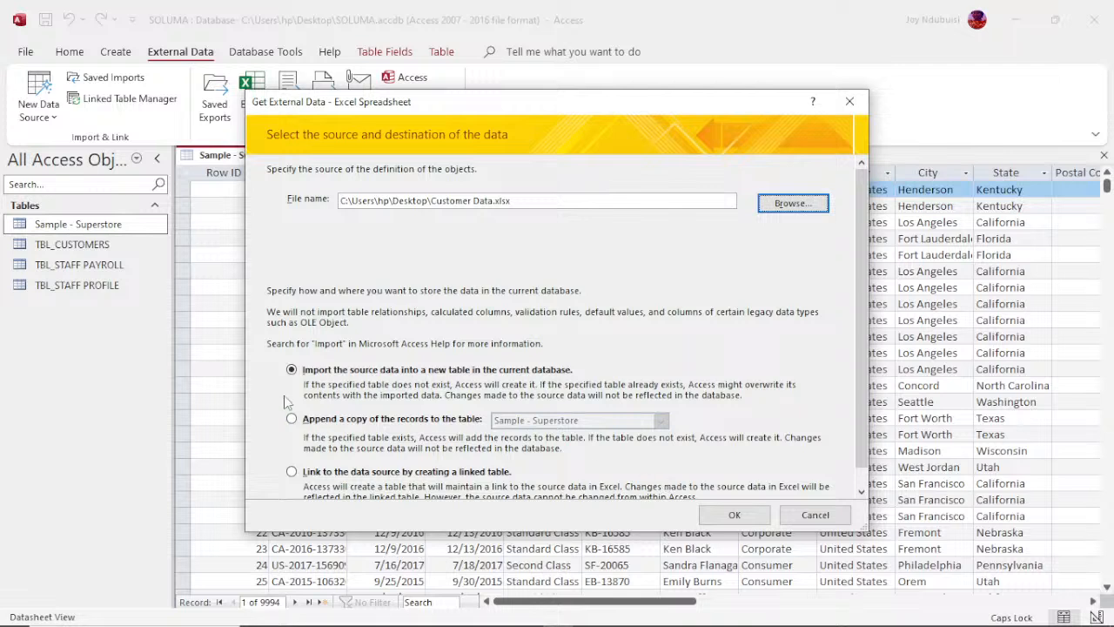
pyautogui.click(292, 471)
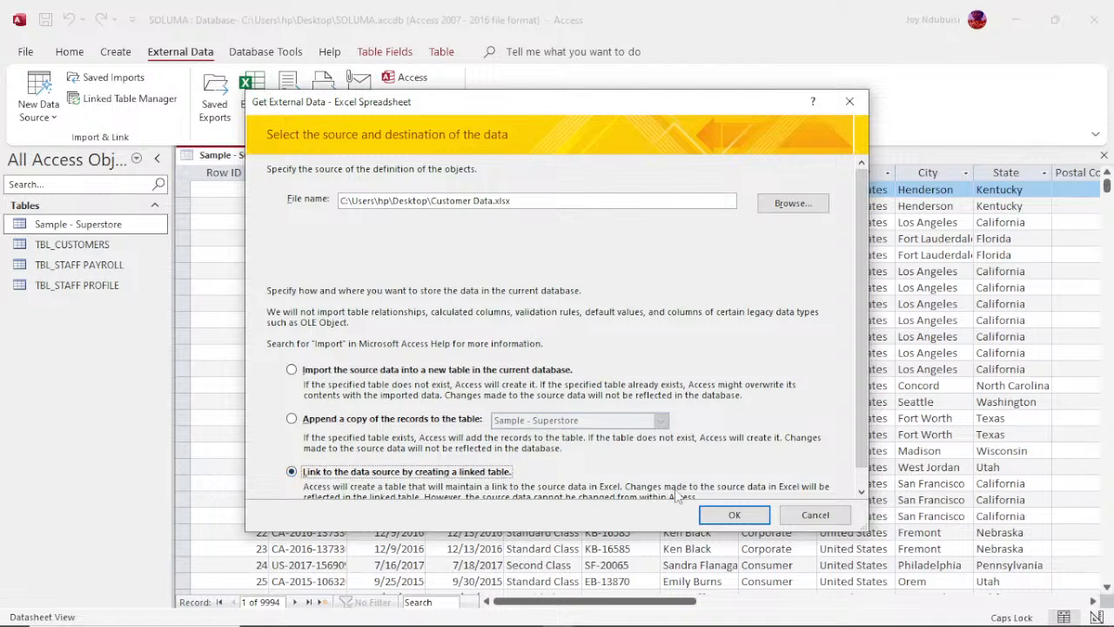
pyautogui.click(733, 515)
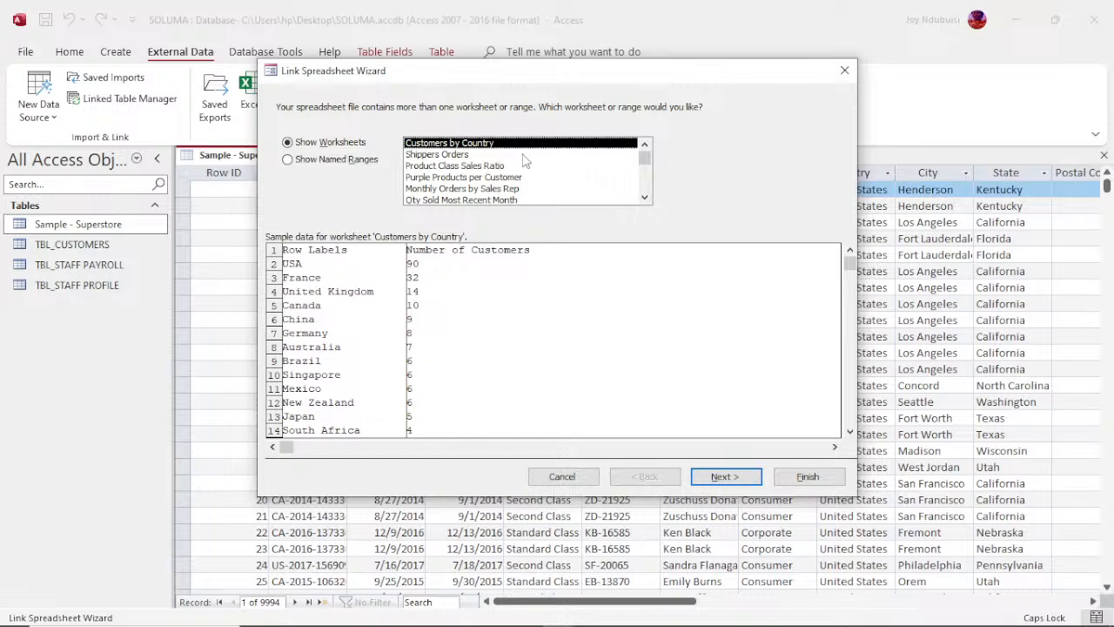
# Step: Preview the sample data of the workbook's worksheets, from Shippers Orders through Prices and Costs per Location
pyautogui.click(465, 156)
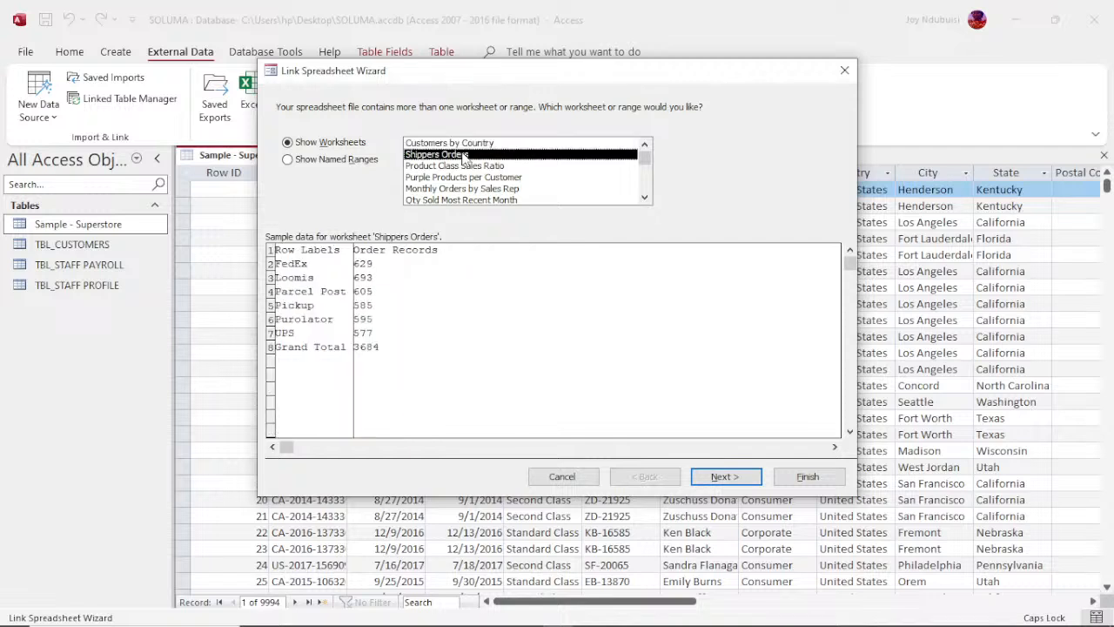
pyautogui.click(461, 167)
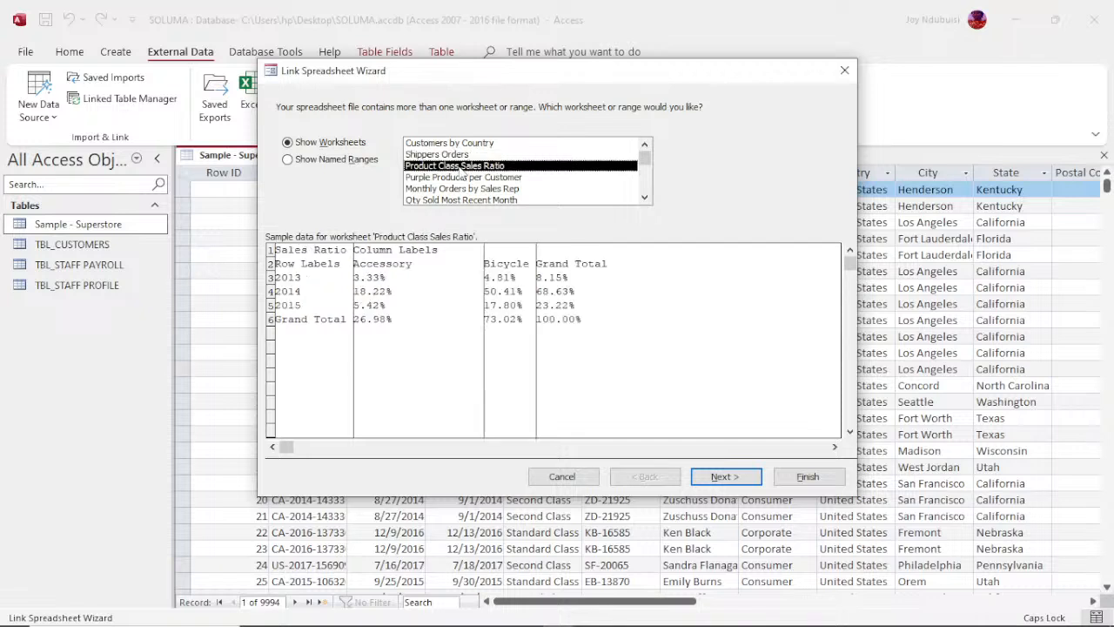
pyautogui.click(462, 178)
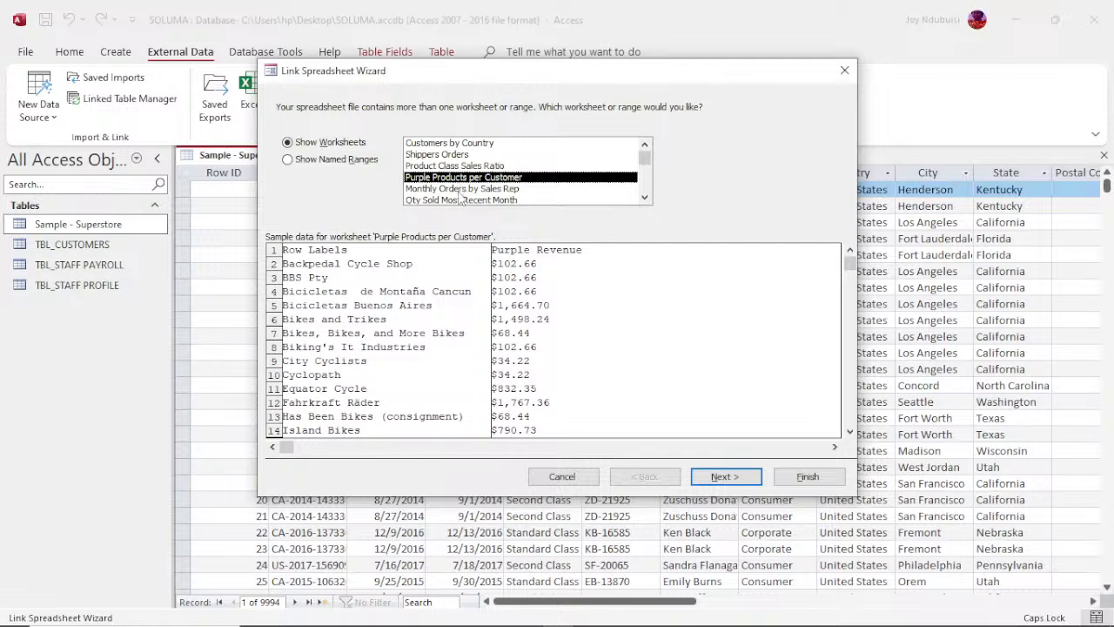
pyautogui.click(460, 198)
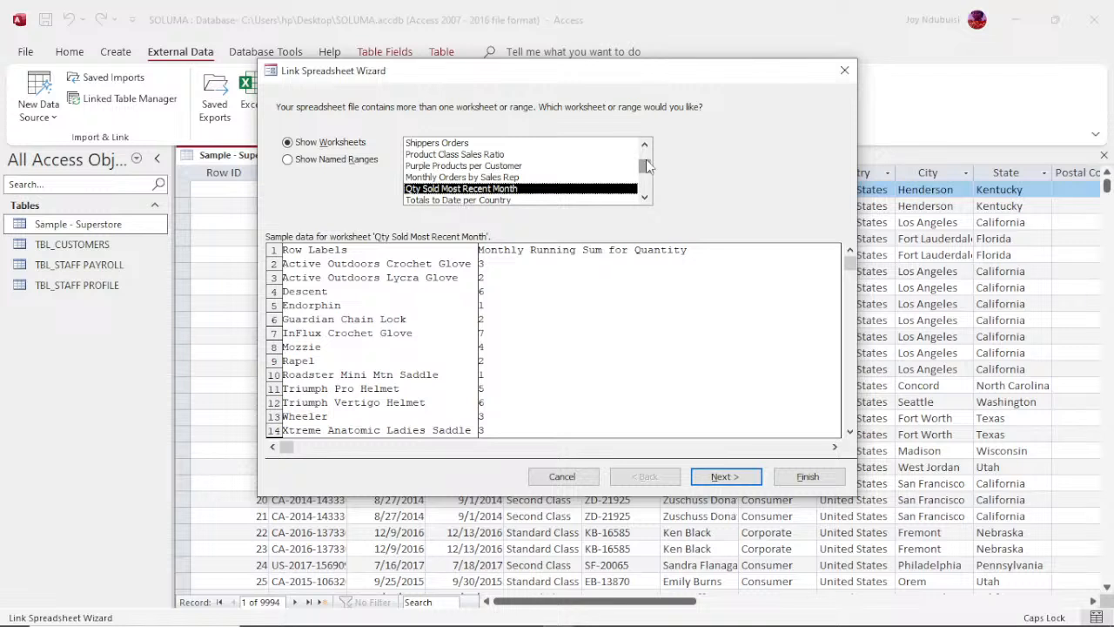
pyautogui.moveTo(646, 159); pyautogui.dragTo(647, 181)
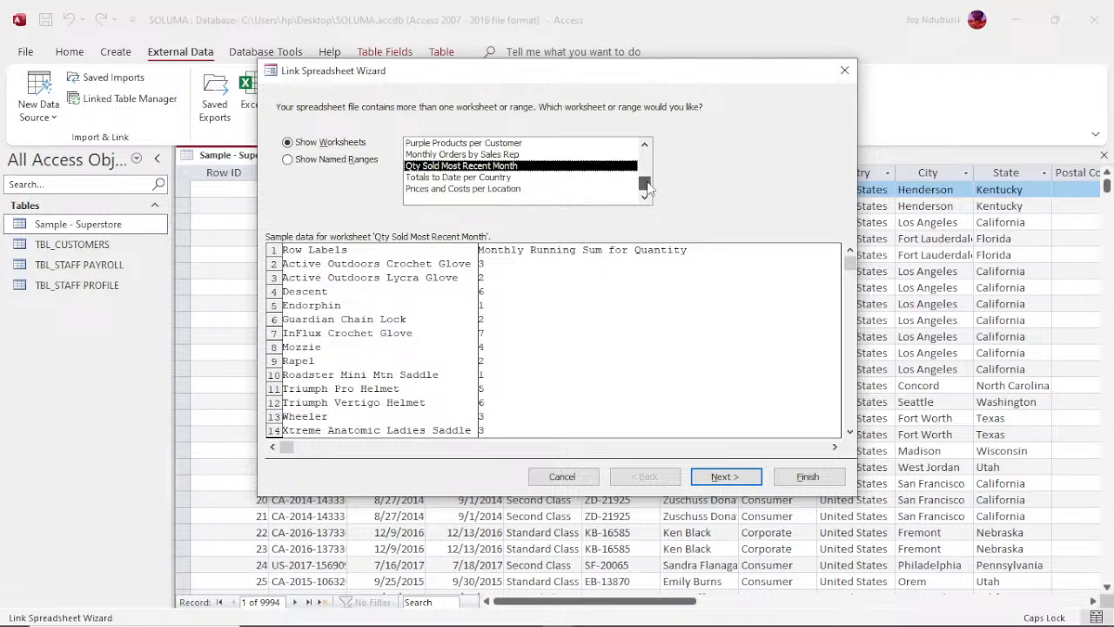
pyautogui.click(466, 188)
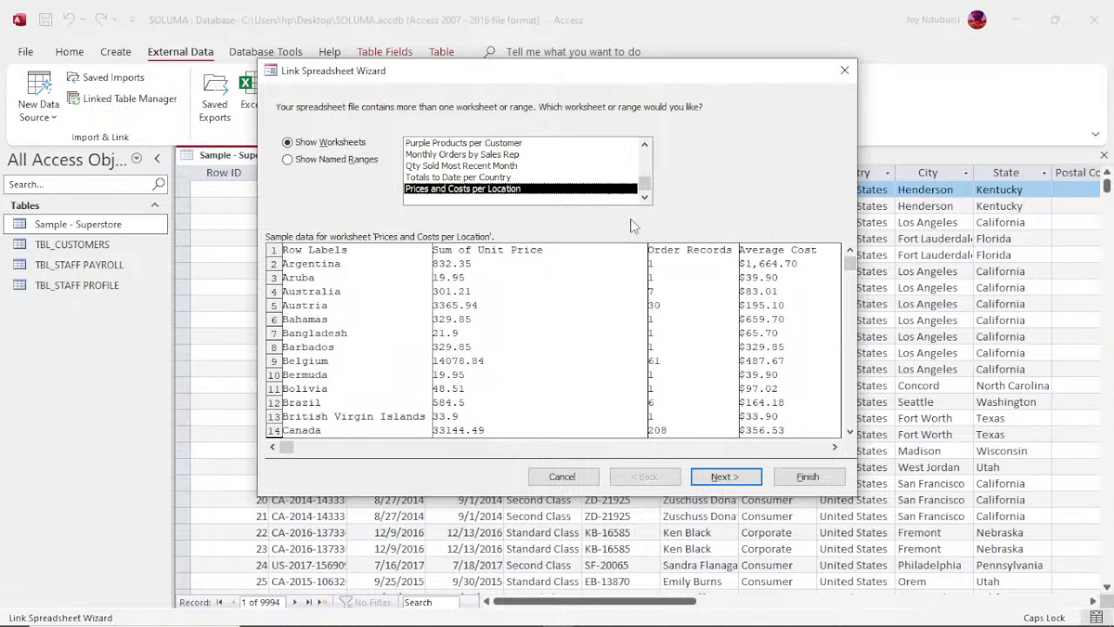
pyautogui.scroll(1, 631, 166)
# Step: Link the Customers by Country worksheet under that name, with the first row as column headings, and open the linked table
pyautogui.click(549, 143)
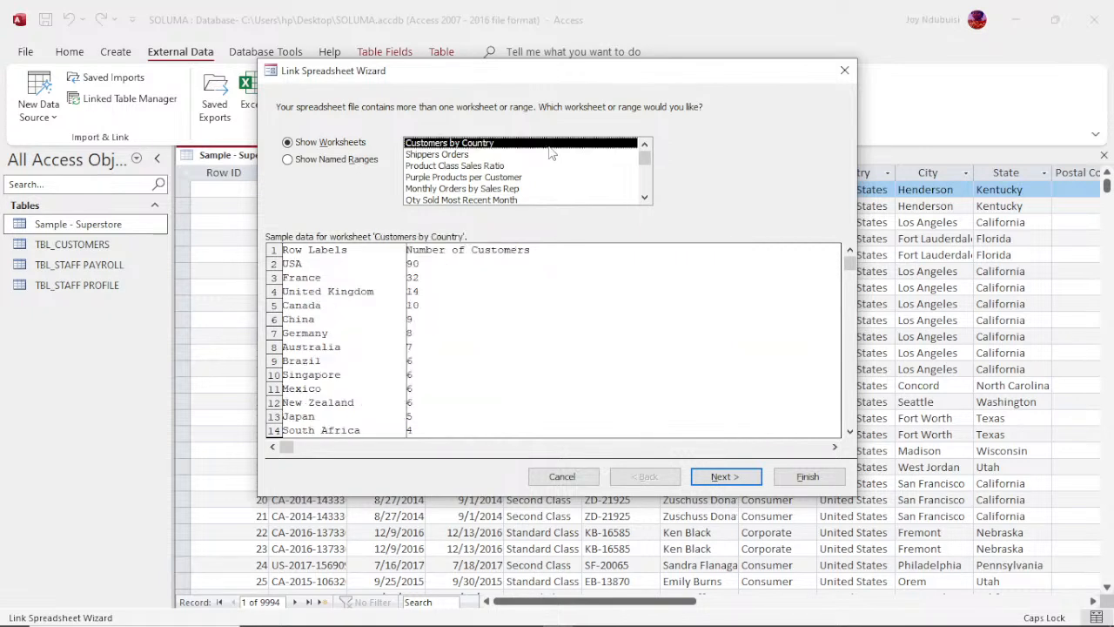
pyautogui.click(724, 479)
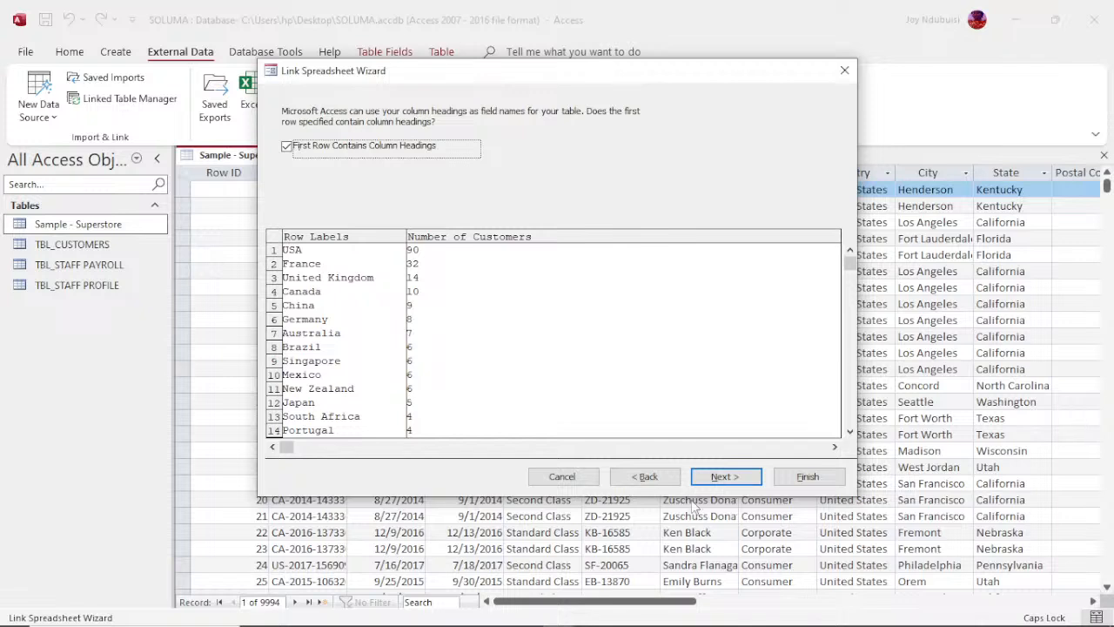
pyautogui.click(738, 478)
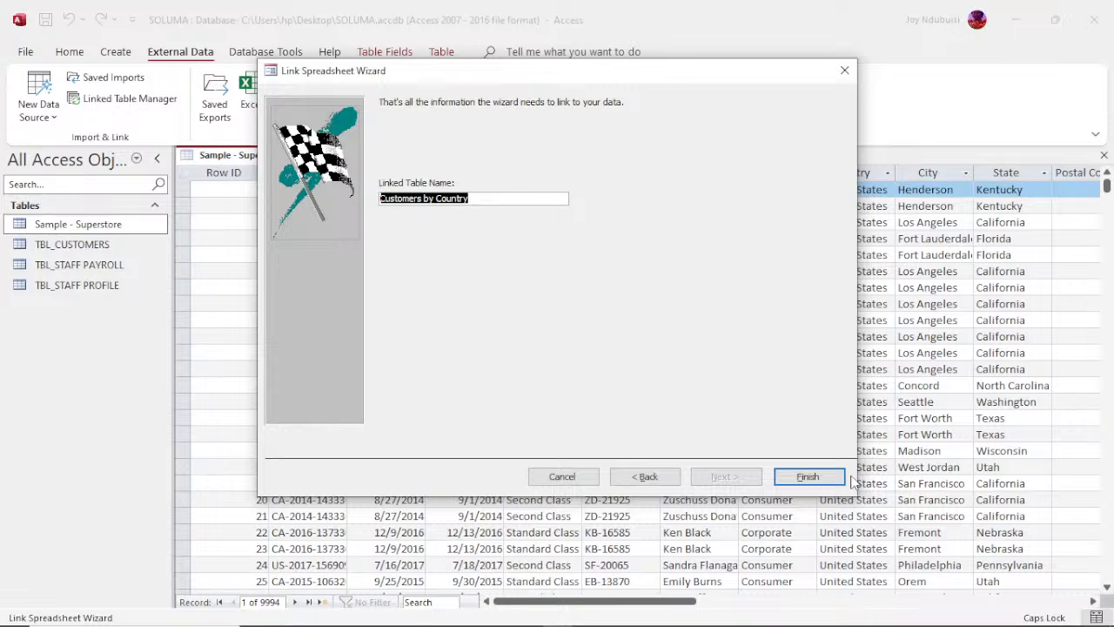
pyautogui.click(809, 478)
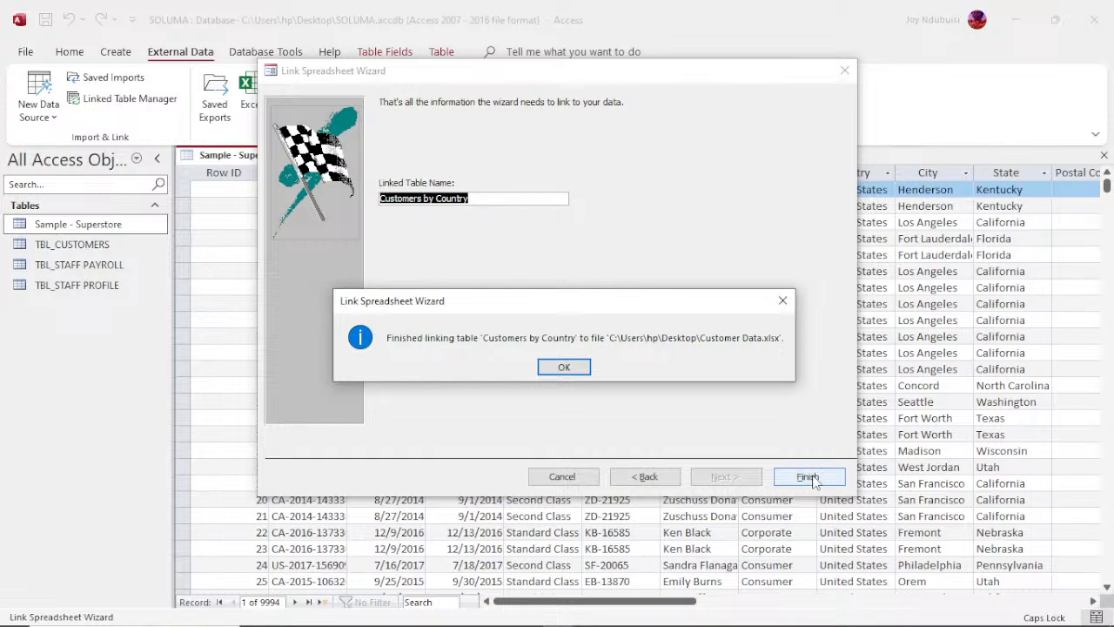
pyautogui.click(560, 365)
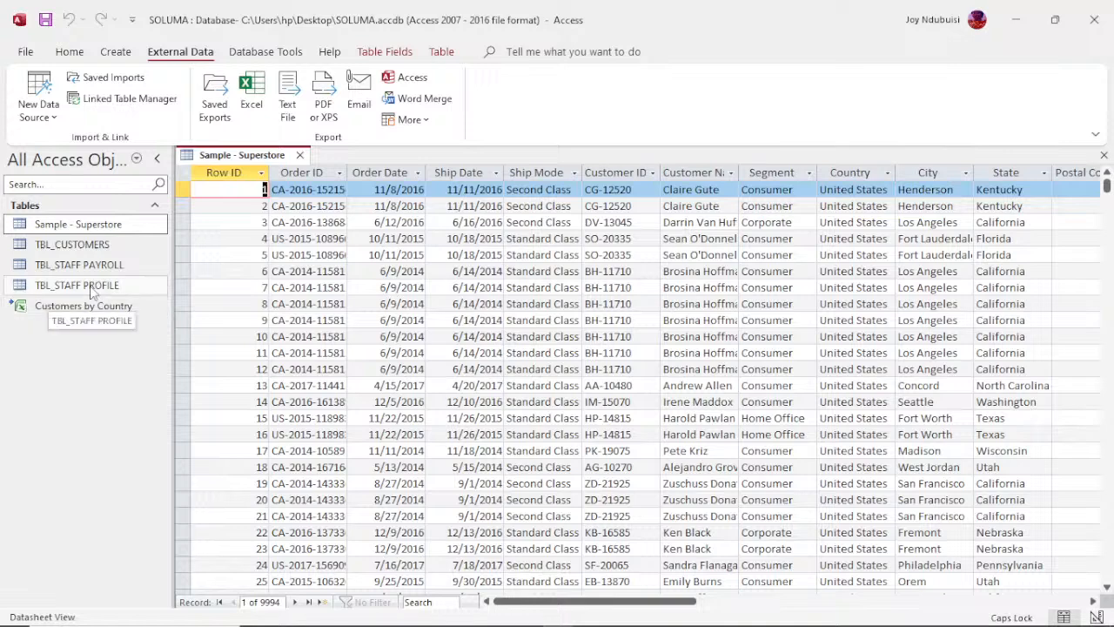
pyautogui.doubleClick(55, 308)
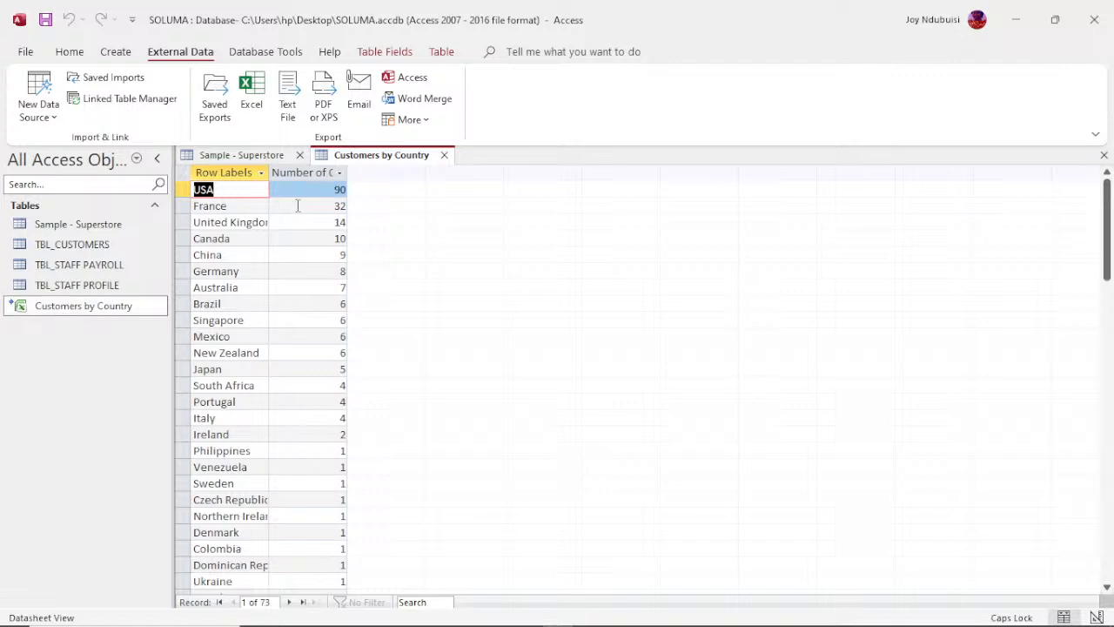
# Step: Switch to File Explorer and locate the Customer Data workbook in the Desktop folder
pyautogui.moveTo(446, 625)
pyautogui.moveTo(583, 625)
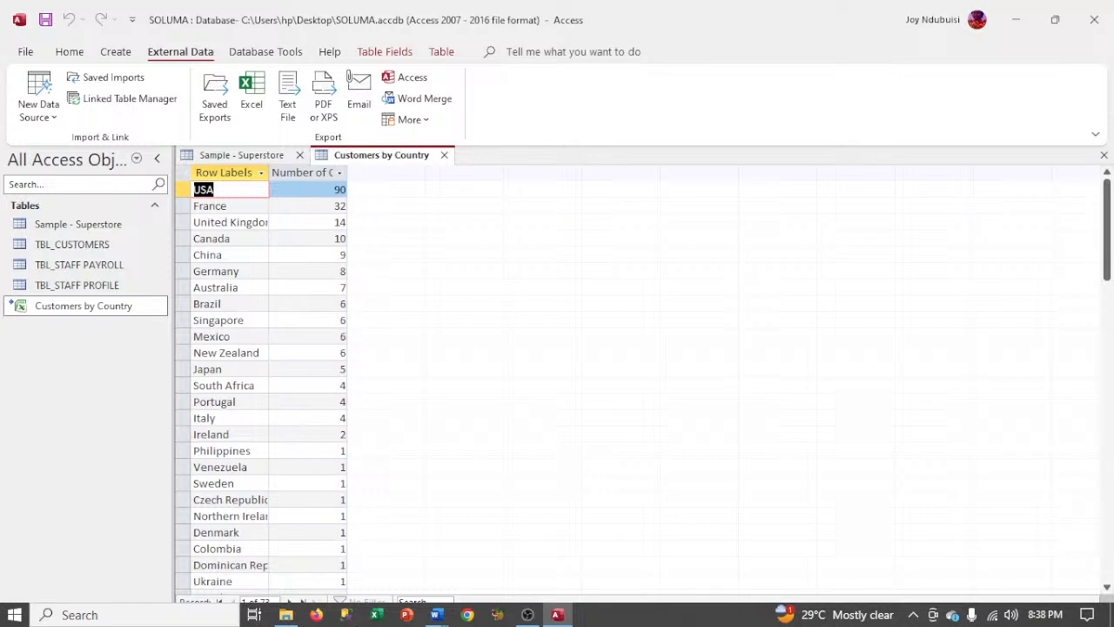
pyautogui.moveTo(290, 618)
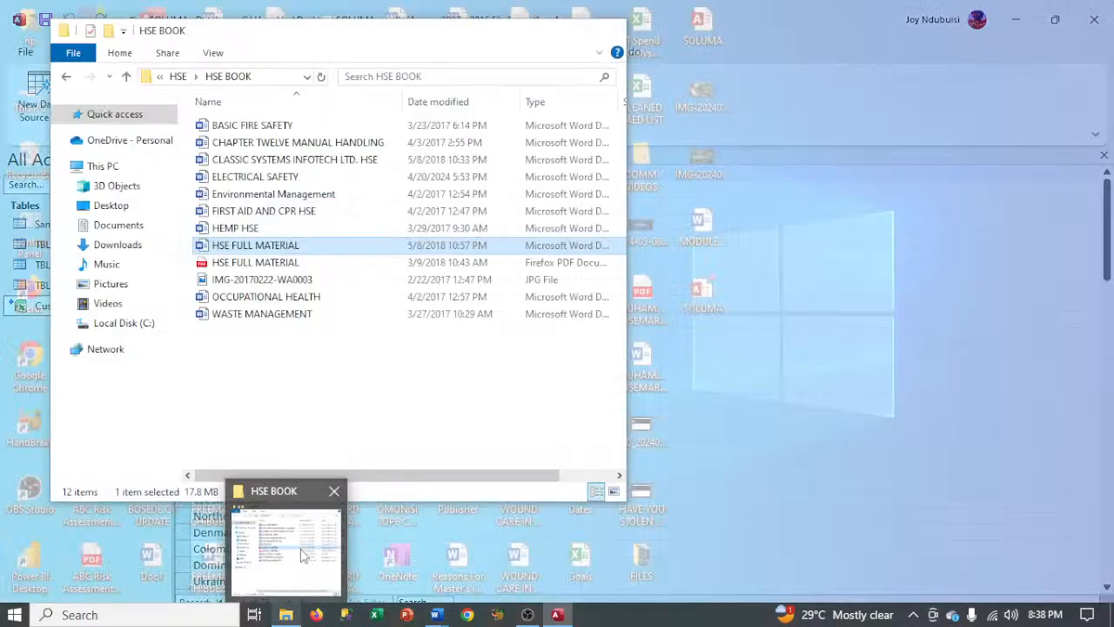
pyautogui.click(300, 548)
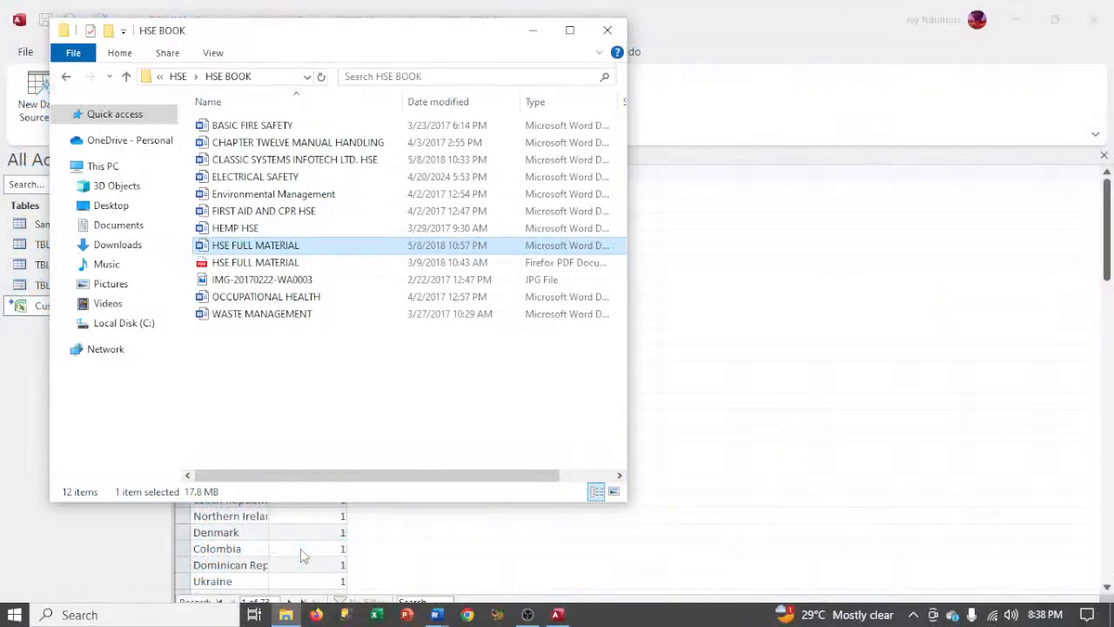
pyautogui.click(111, 206)
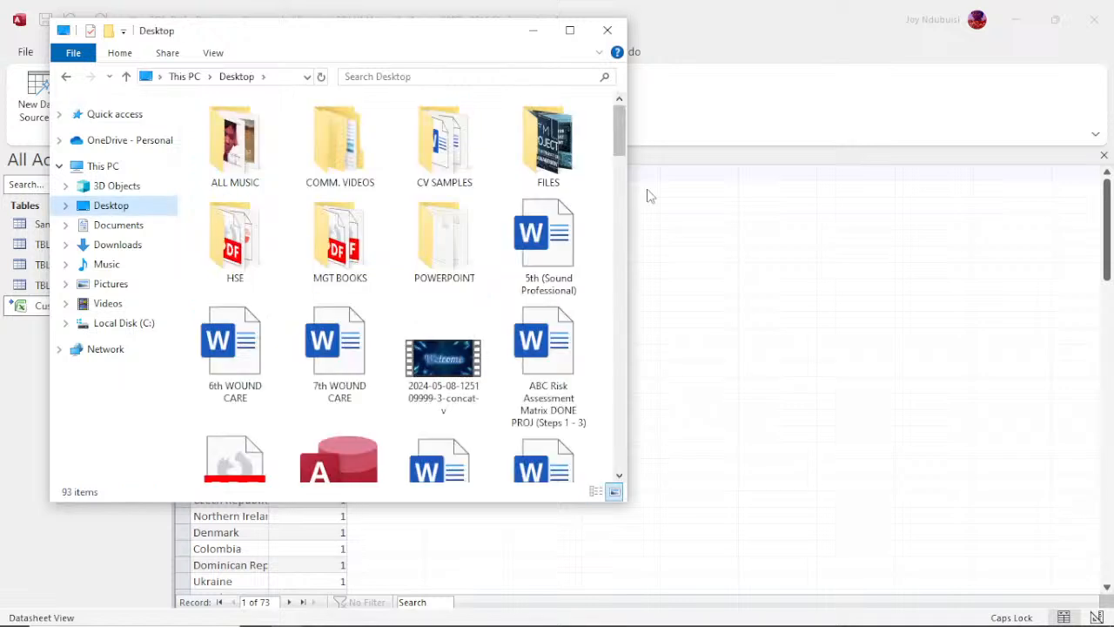
pyautogui.scroll(-5, 609, 435)
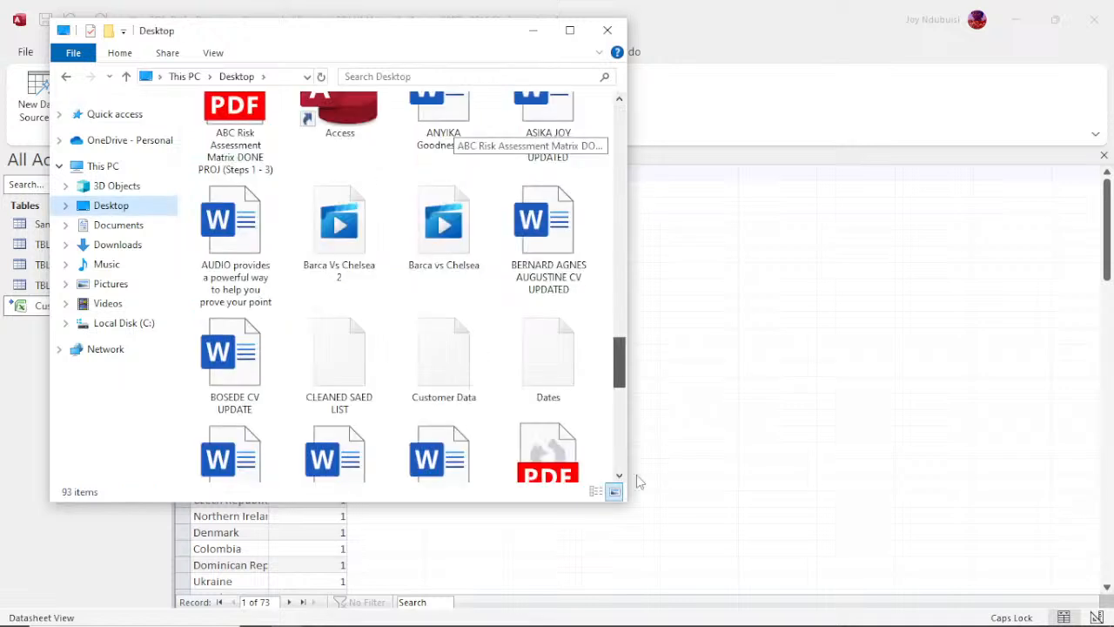
pyautogui.scroll(-10, 638, 461)
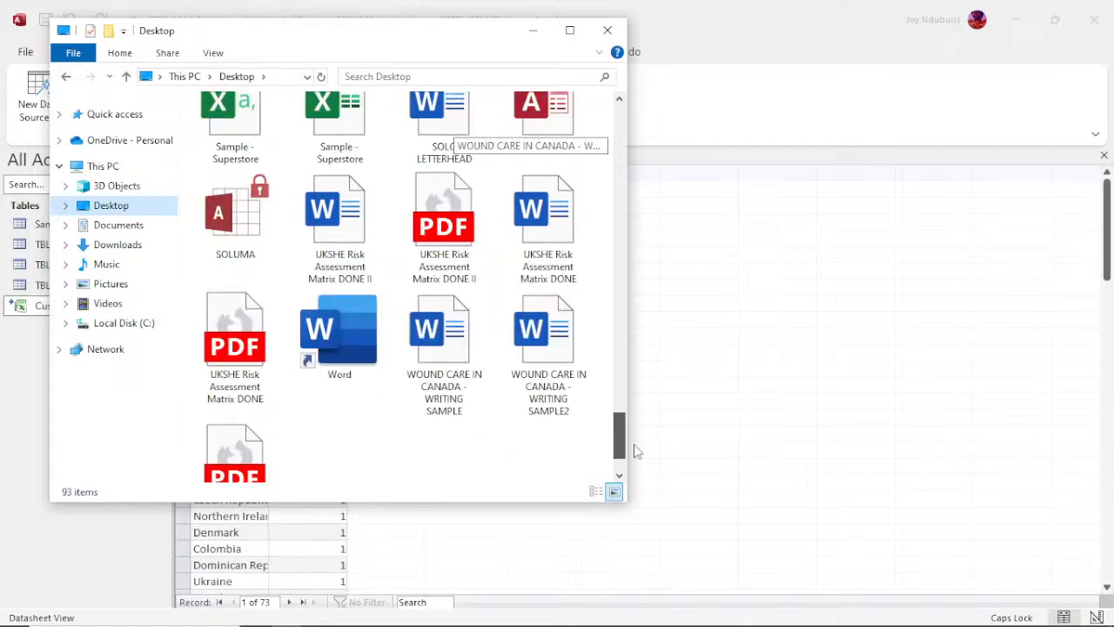
pyautogui.moveTo(634, 444); pyautogui.dragTo(635, 218)
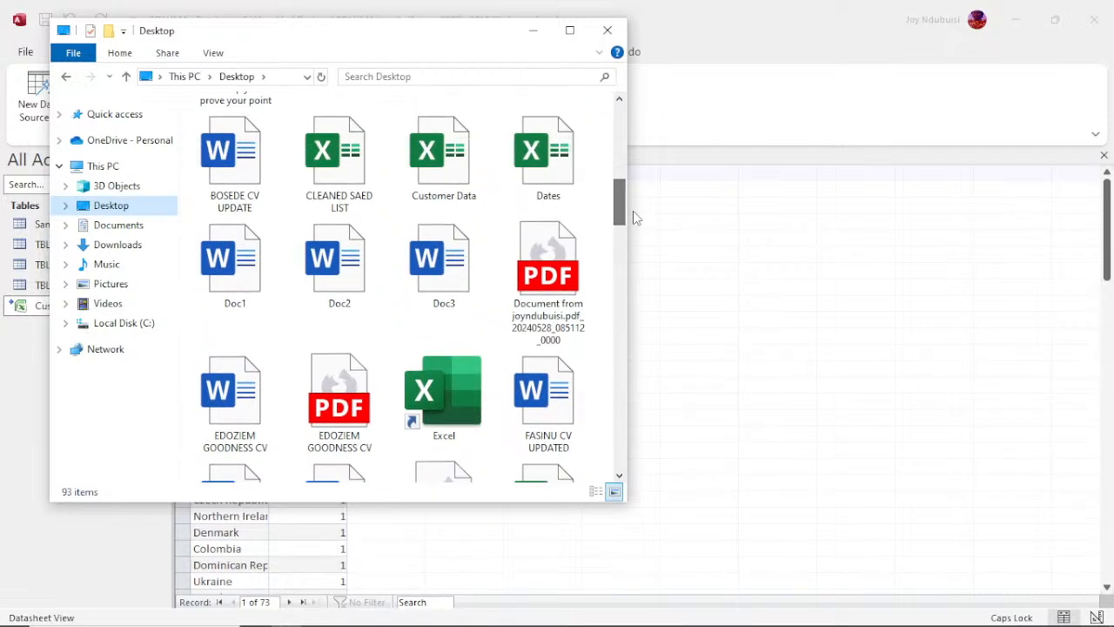
pyautogui.doubleClick(446, 174)
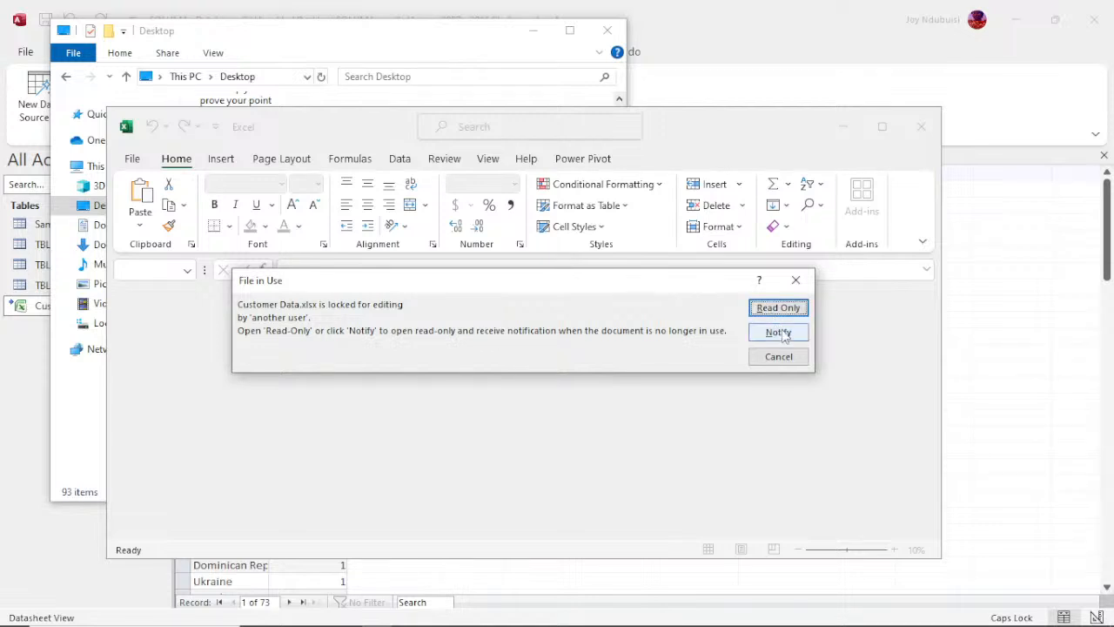
pyautogui.click(778, 358)
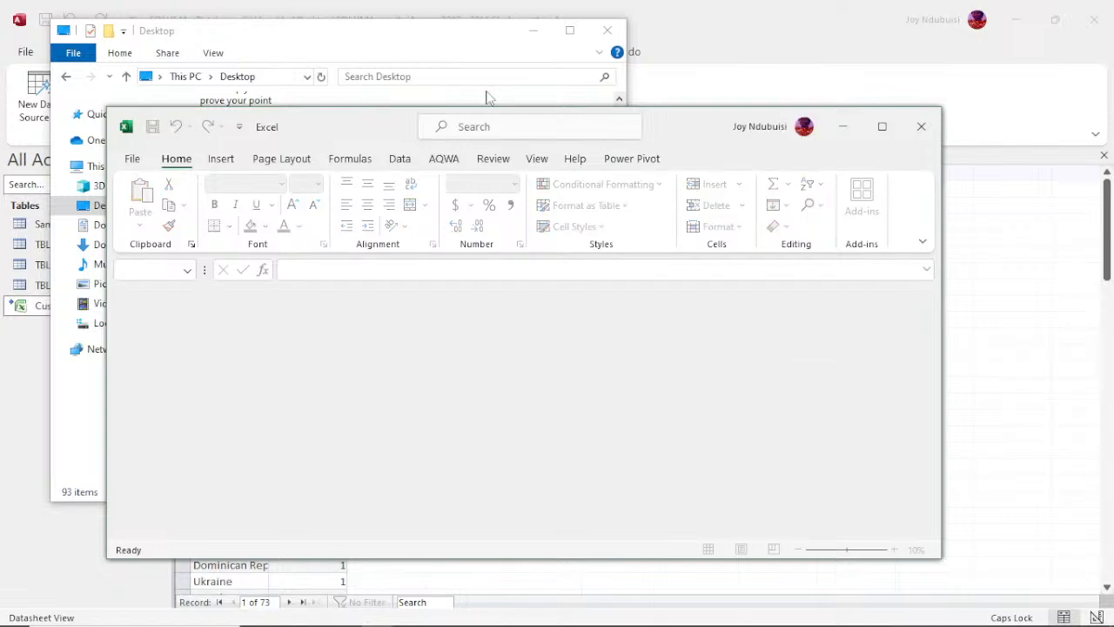
pyautogui.click(842, 131)
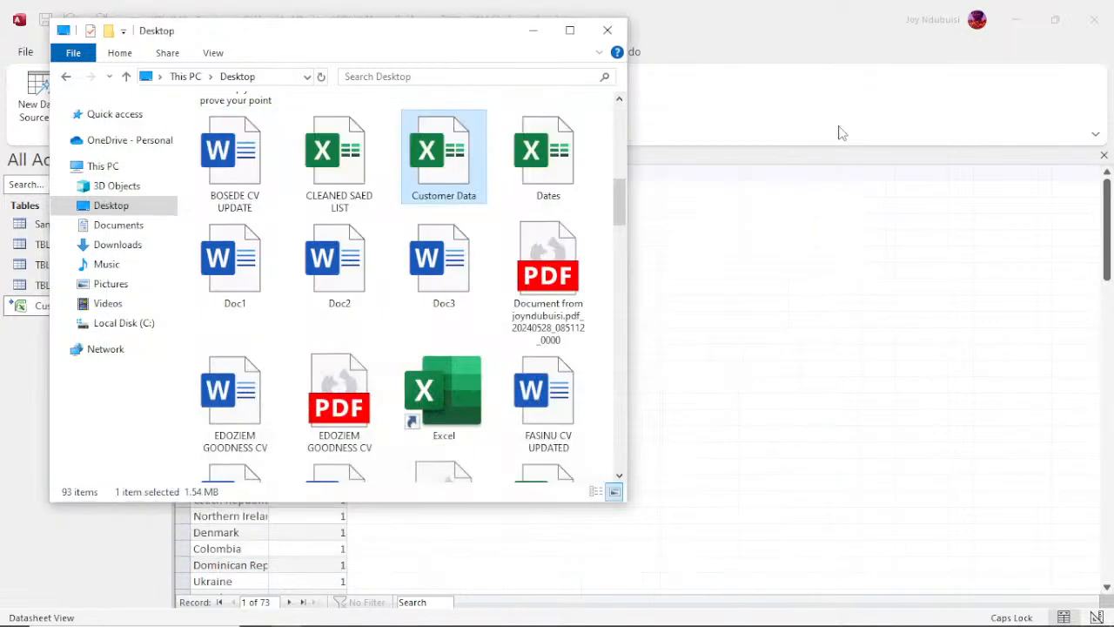
# Step: Open the Customer Data workbook from the Desktop folder in Excel as read-only
pyautogui.doubleClick(444, 150)
pyautogui.rightClick(440, 165)
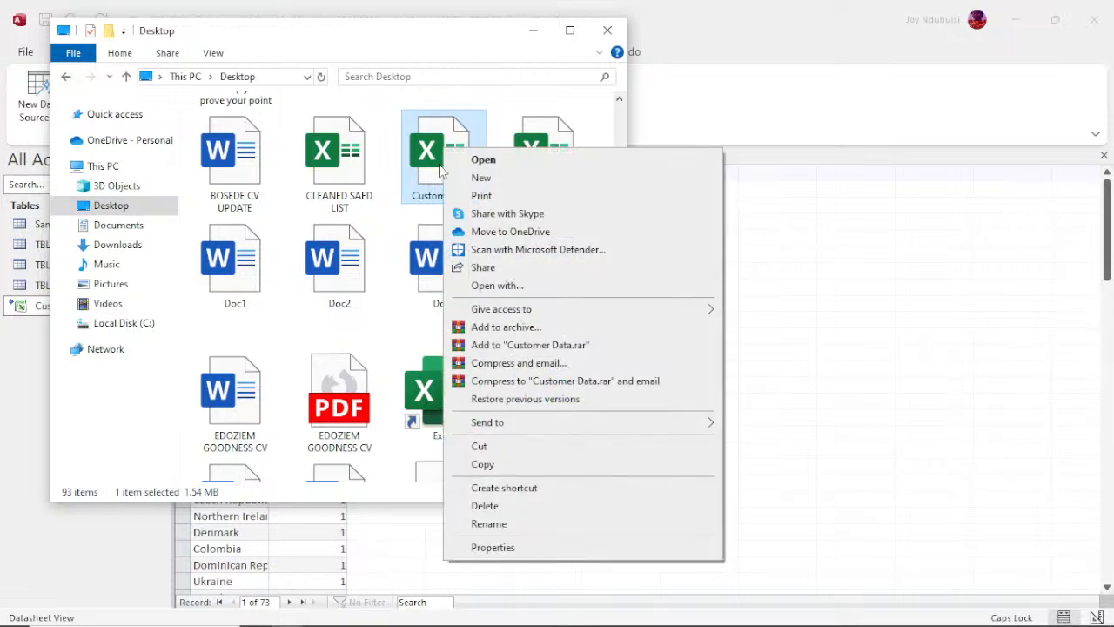
pyautogui.click(439, 171)
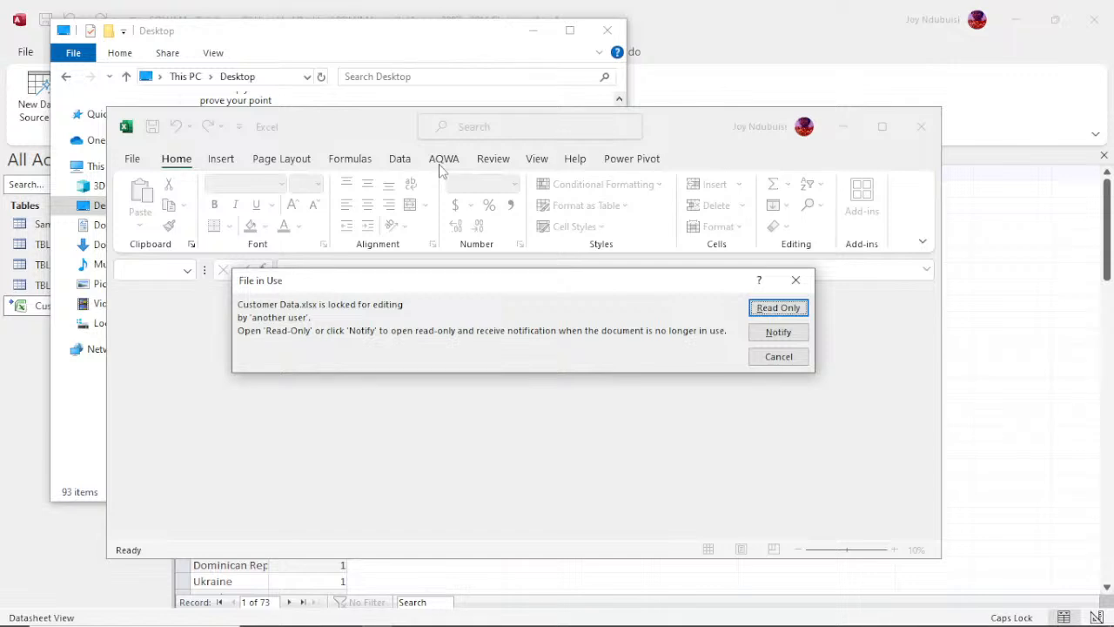
pyautogui.click(777, 309)
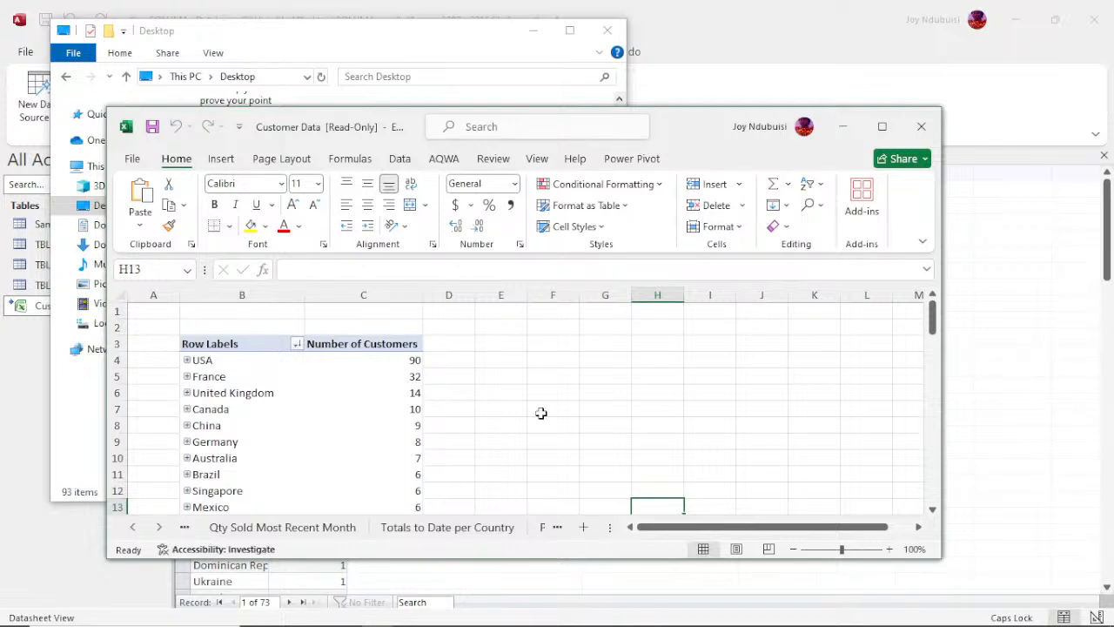
# Step: Try to change the USA customer count in the workbook's PivotTable, close the workbook and return to the Access database
pyautogui.click(406, 362)
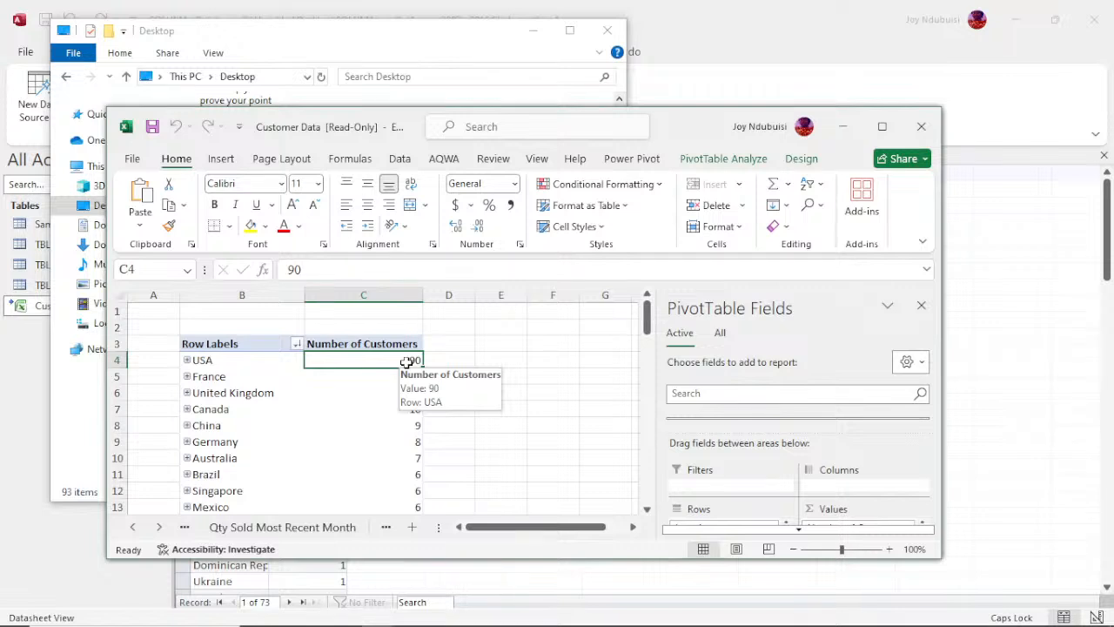
pyautogui.moveTo(406, 362); pyautogui.dragTo(410, 370)
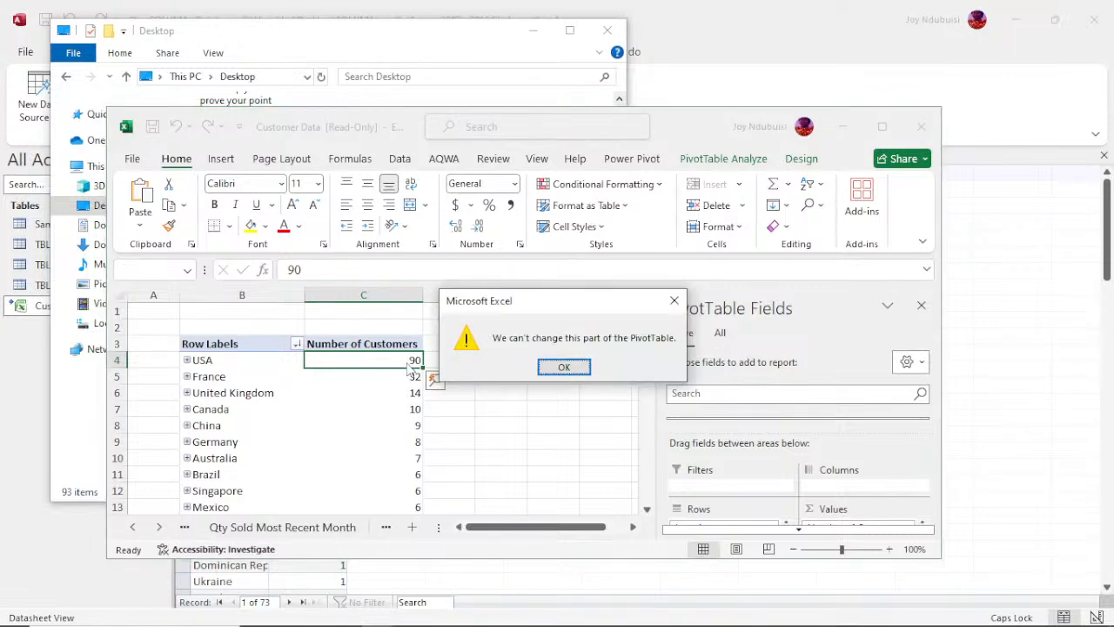
pyautogui.click(561, 367)
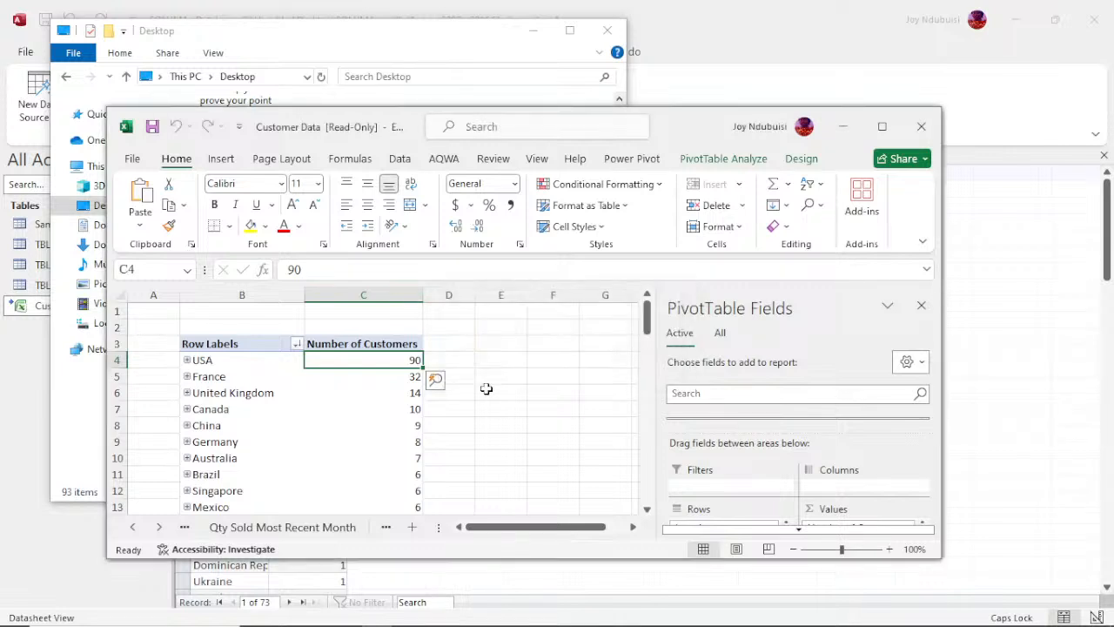
pyautogui.click(921, 128)
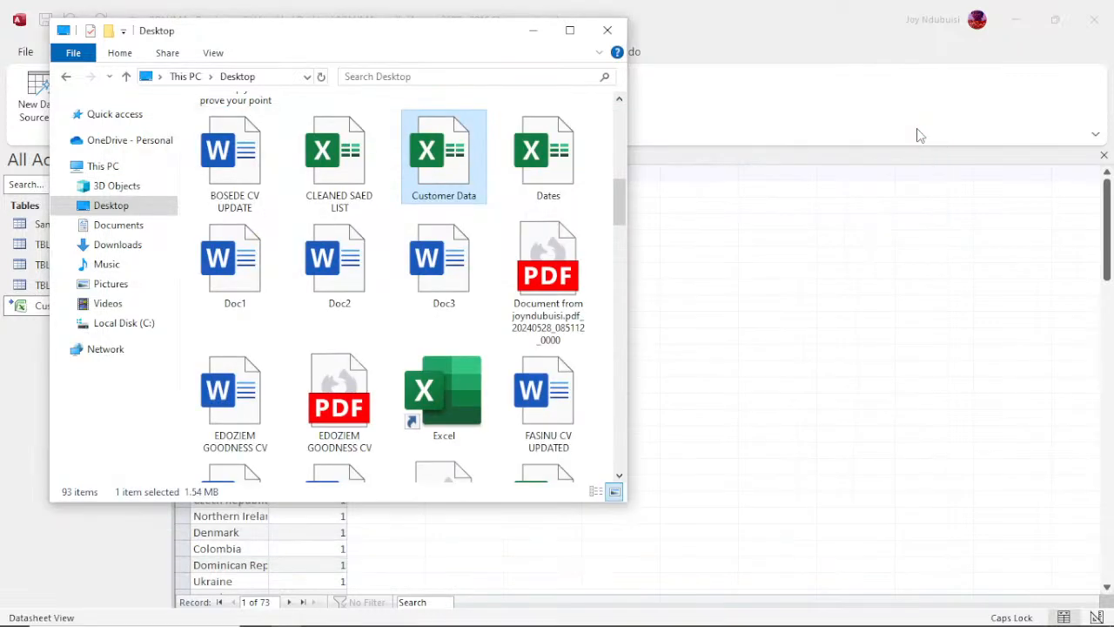
pyautogui.click(541, 37)
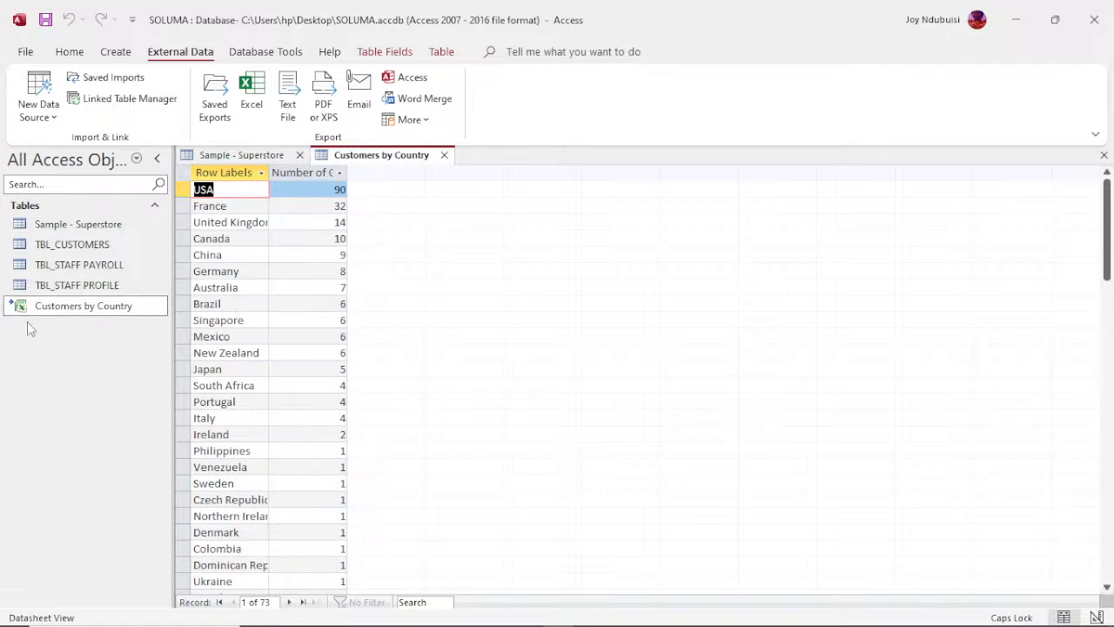
pyautogui.click(84, 310)
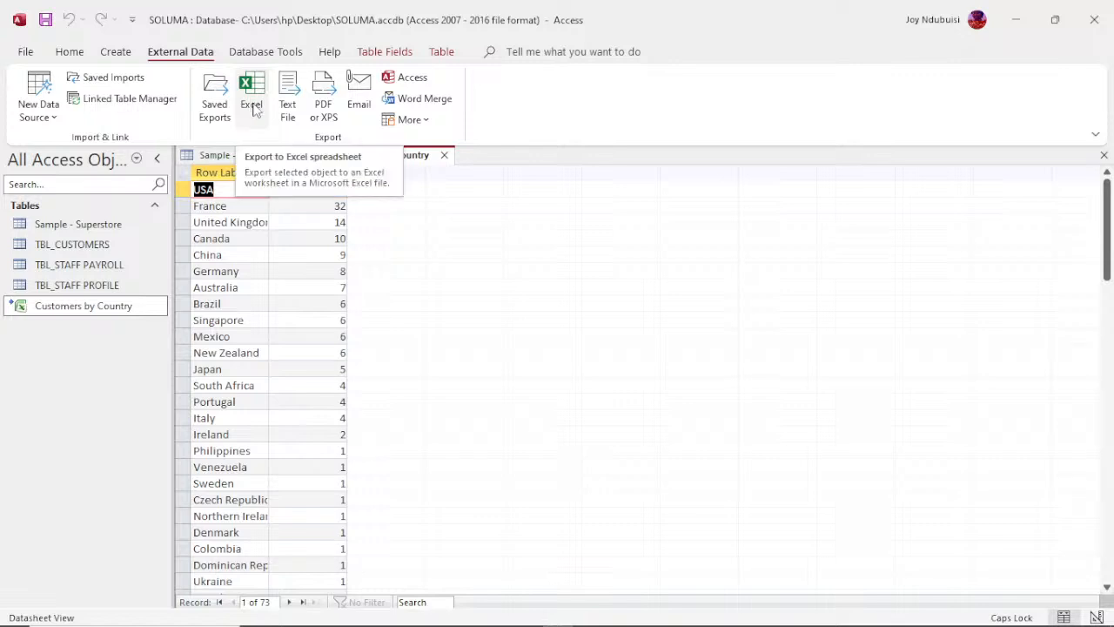
pyautogui.click(251, 104)
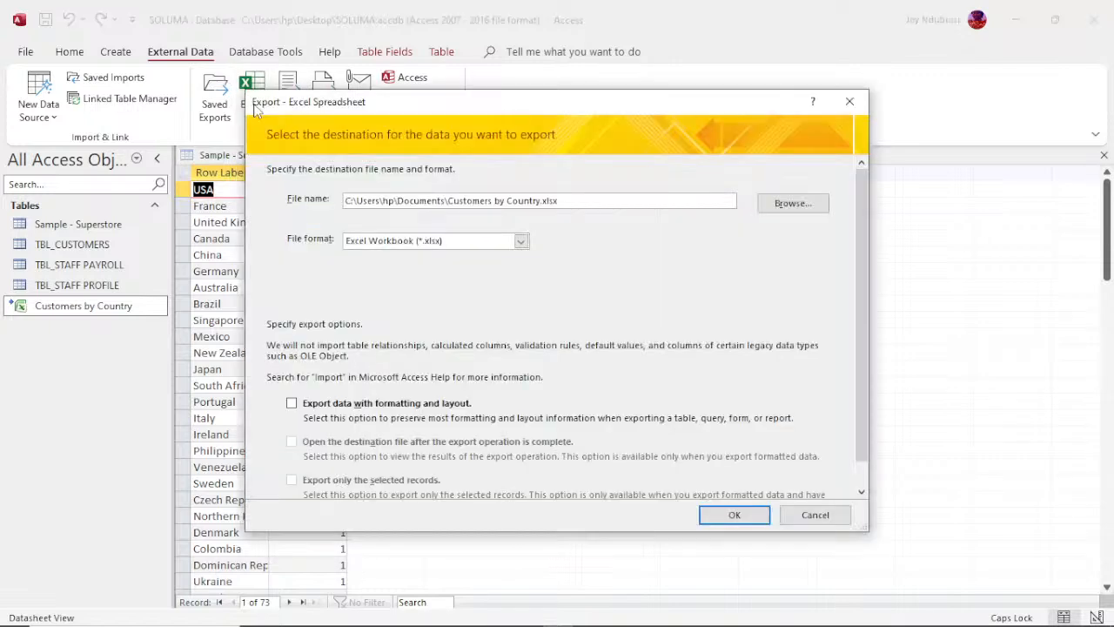
pyautogui.click(850, 103)
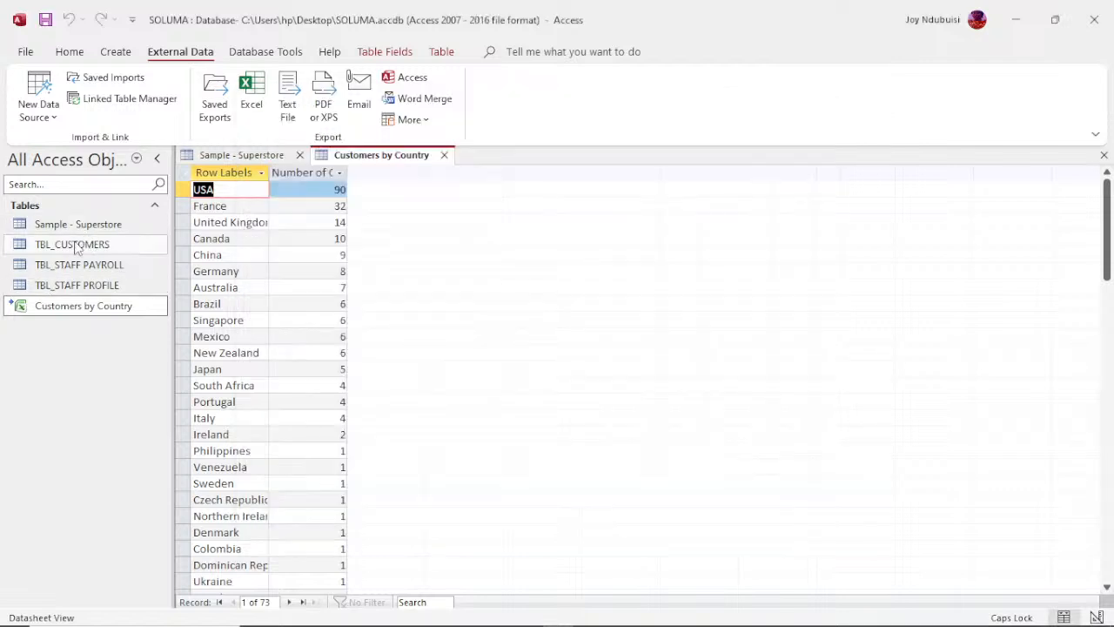
# Step: Export the TBL_CUSTOMERS table to the Excel workbook TBL_CUSTOMERS.xlsx in Documents, with formatting and layout and without saving the export steps
pyautogui.click(73, 245)
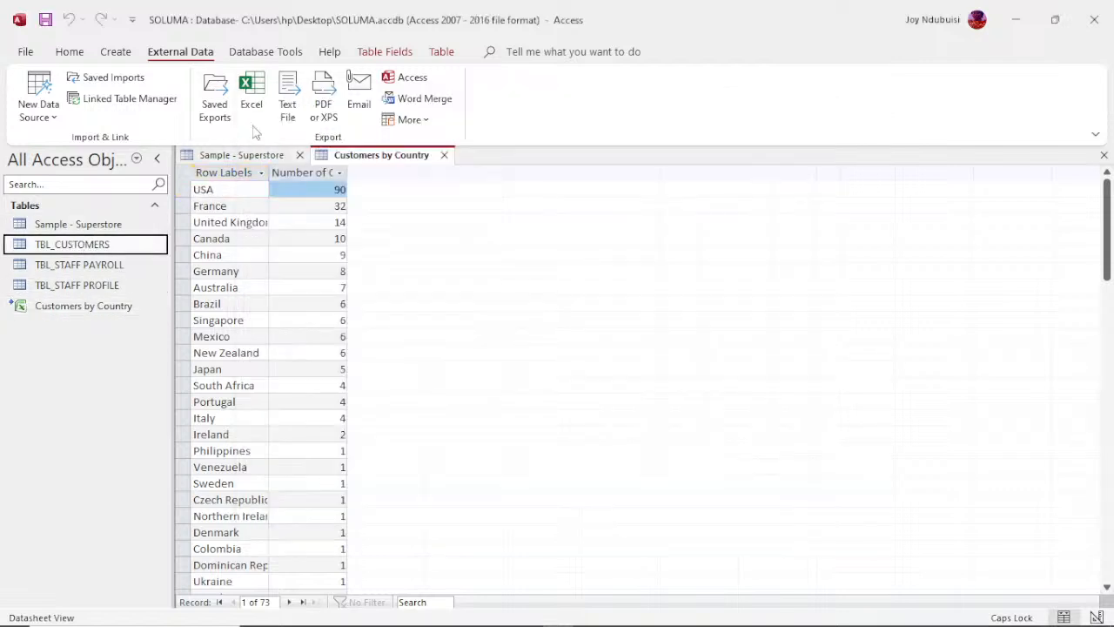
pyautogui.click(250, 104)
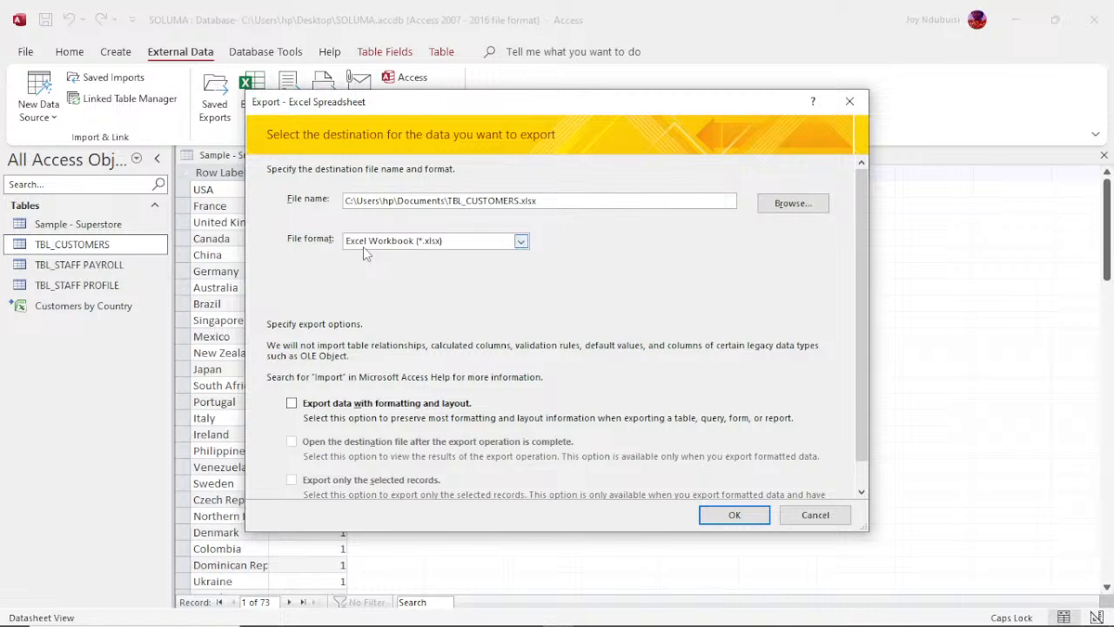
pyautogui.click(291, 404)
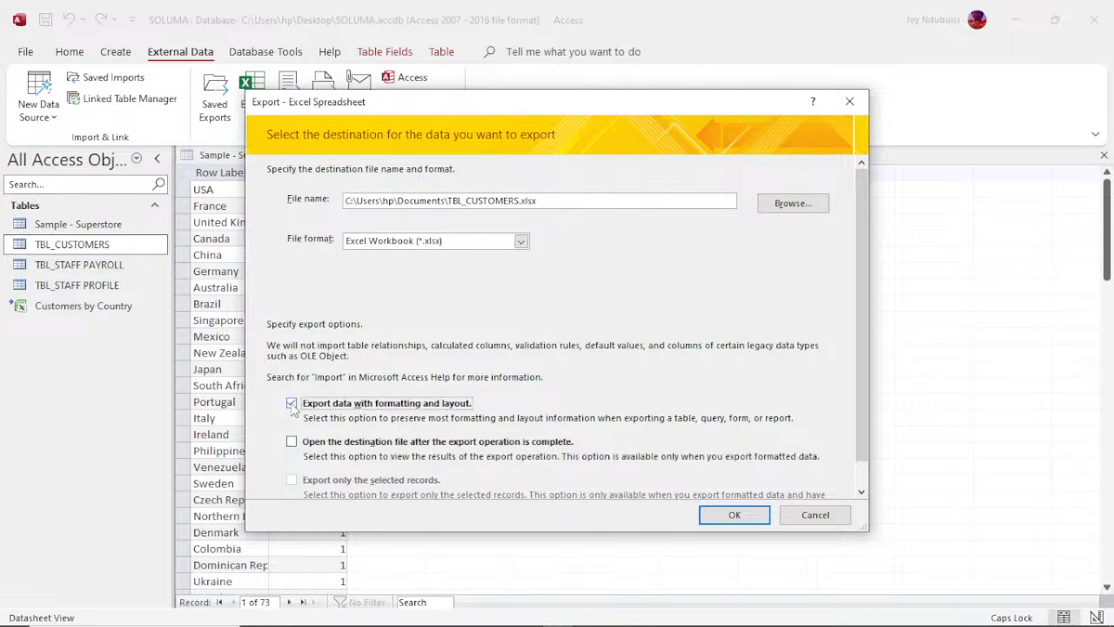
pyautogui.click(734, 515)
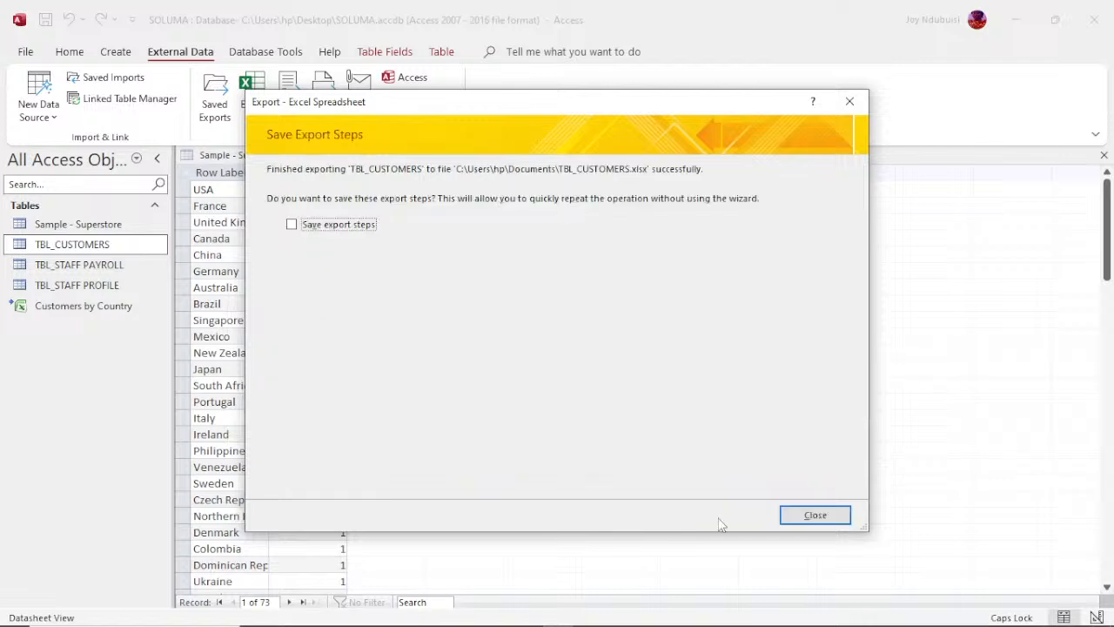
pyautogui.click(805, 516)
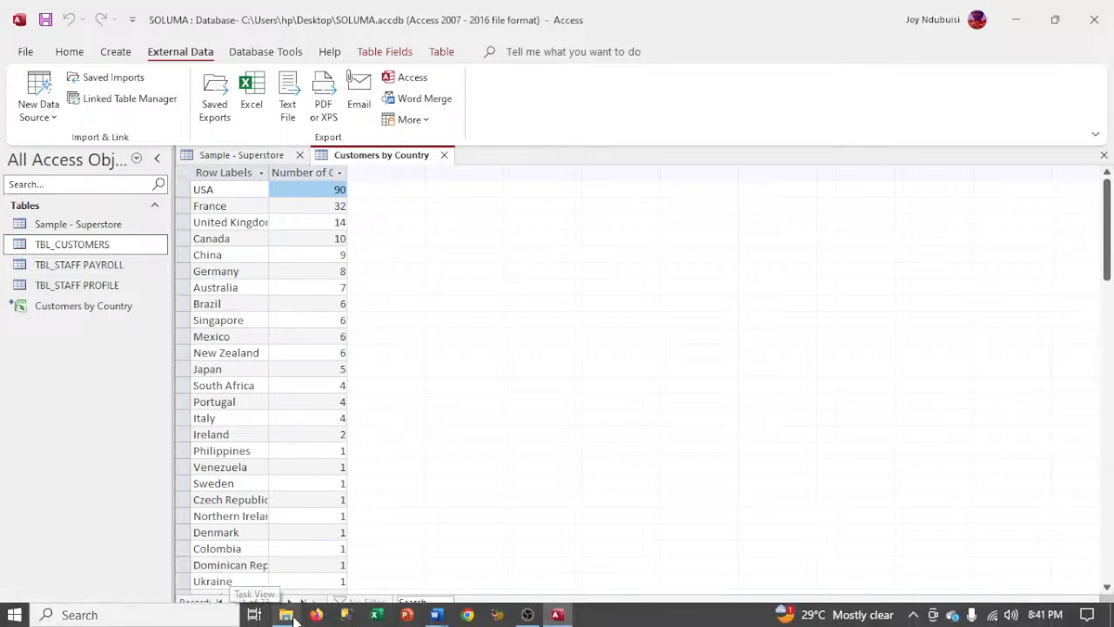
# Step: Switch to File Explorer, open the exported TBL_STAFF PAYROLL workbook from the Desktop to review its columns, and return to Access
pyautogui.moveTo(294, 617)
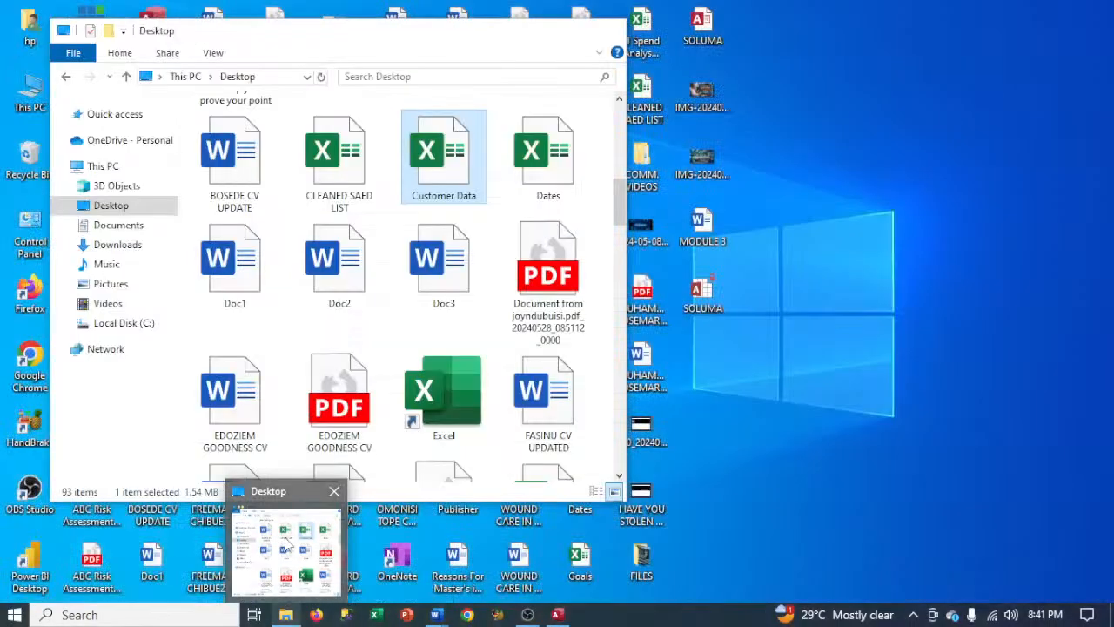
pyautogui.click(286, 548)
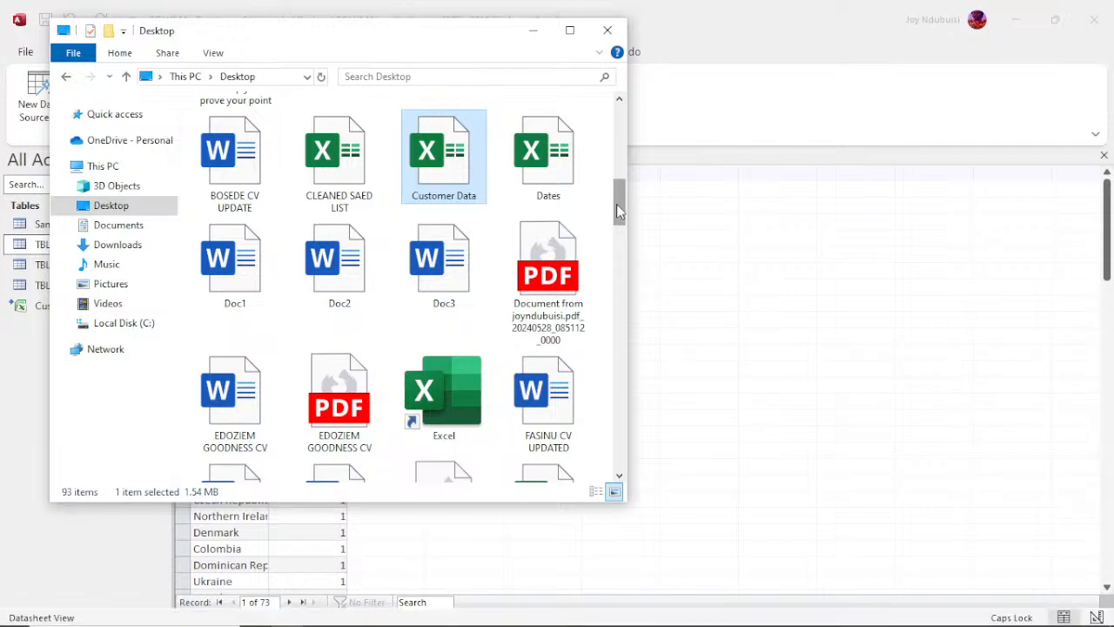
pyautogui.moveTo(617, 207); pyautogui.dragTo(638, 463)
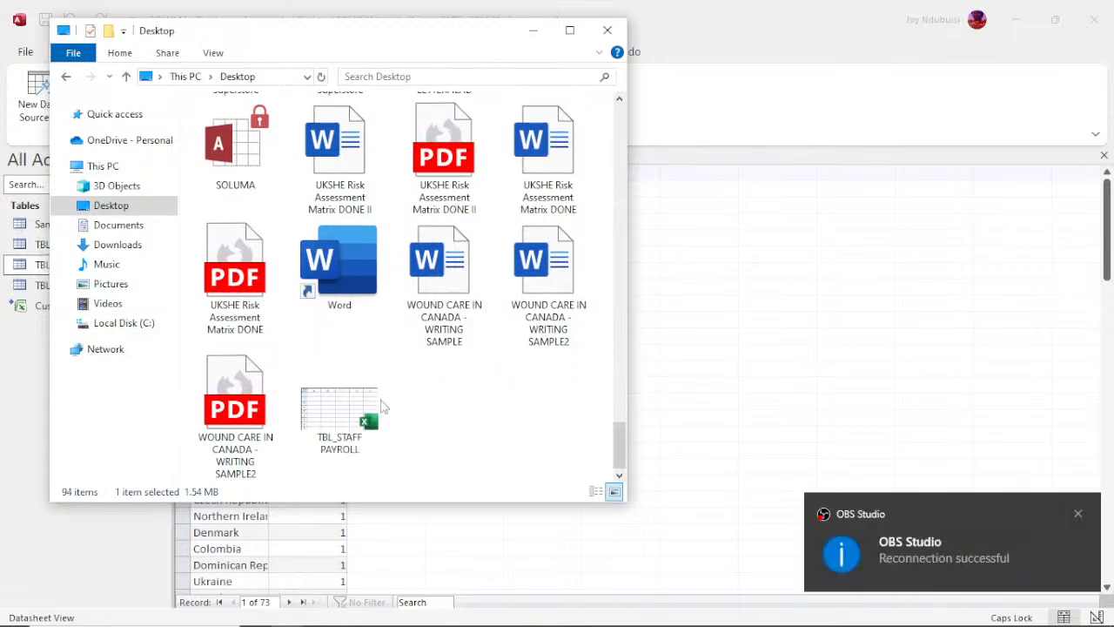
pyautogui.doubleClick(348, 407)
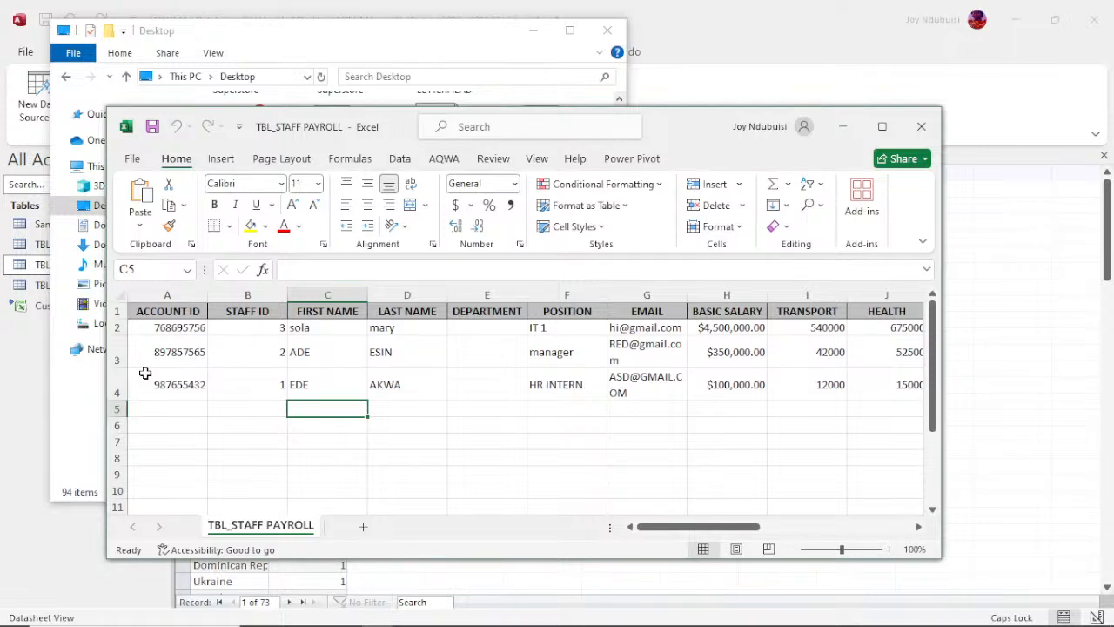
pyautogui.moveTo(701, 528); pyautogui.dragTo(475, 529)
pyautogui.click(842, 127)
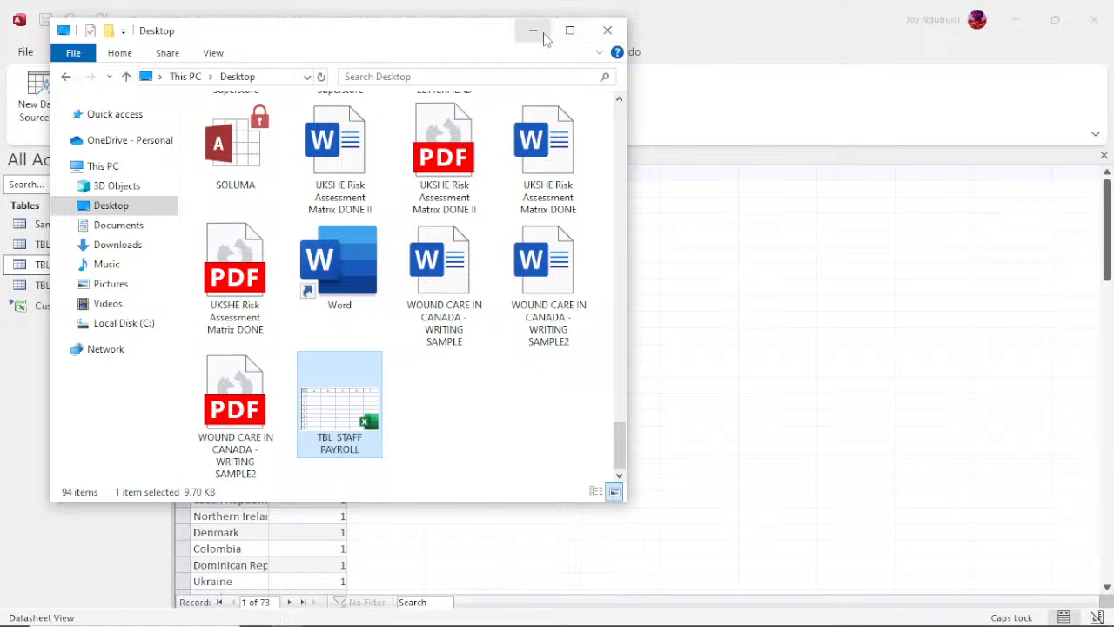
pyautogui.click(543, 38)
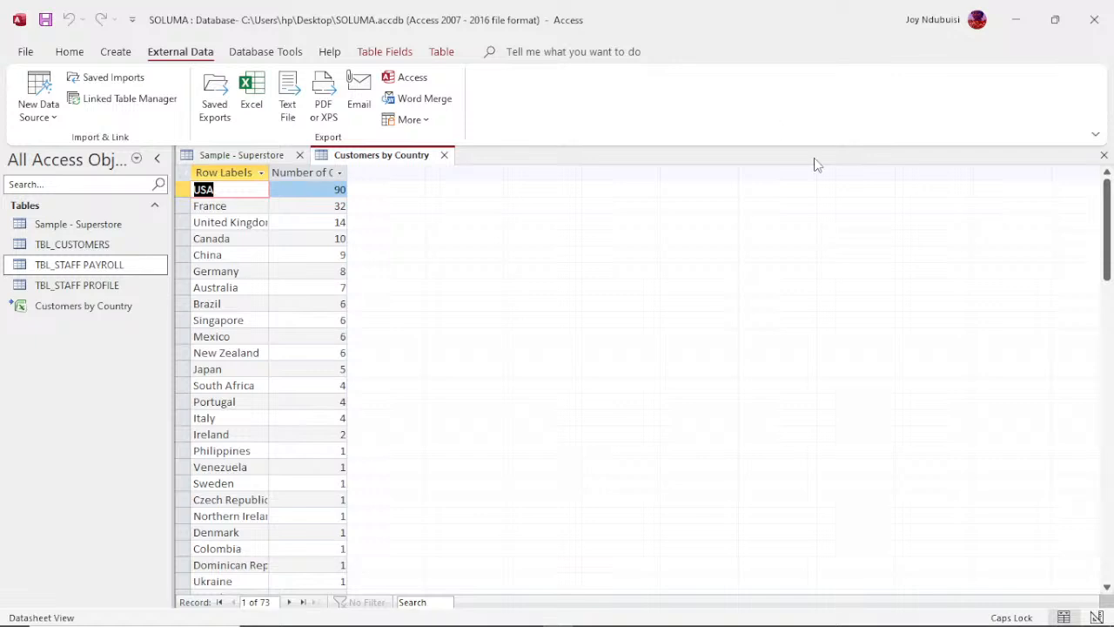
# Step: Browse the Sample - Superstore table from its last record upward through the preceding rows, and return to the first record
pyautogui.click(113, 54)
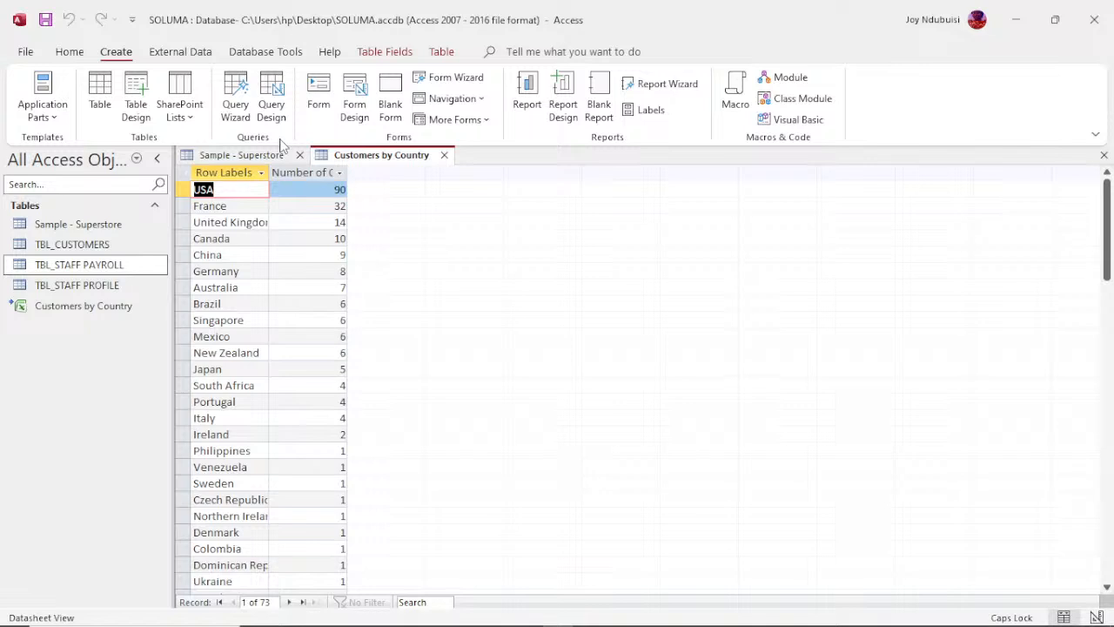
pyautogui.click(69, 225)
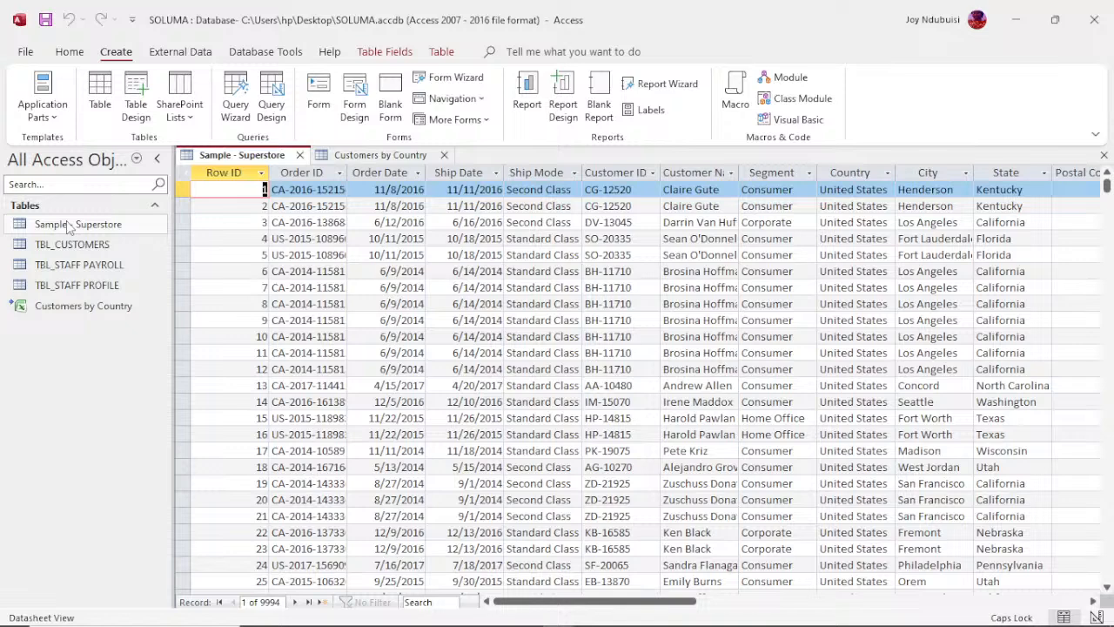
pyautogui.hotkey('ctrl', 'Down')
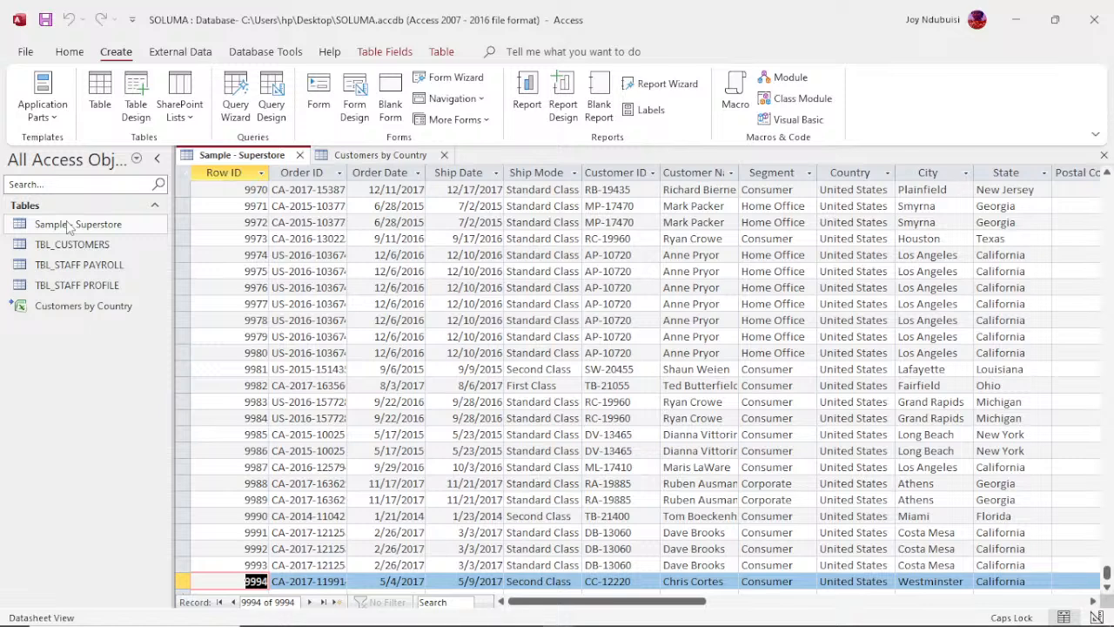
pyautogui.press('Up')
pyautogui.press('Up')
pyautogui.press('Up')
pyautogui.press('Up')
pyautogui.press('Up')
pyautogui.press('Up')
pyautogui.press('Up')
pyautogui.press('Up')
pyautogui.press('Up')
pyautogui.press('Up')
pyautogui.press('Up')
pyautogui.press('Up')
pyautogui.press('Up')
pyautogui.press('Up')
pyautogui.press('Up')
pyautogui.press('Up')
pyautogui.press('Up')
pyautogui.press('Up')
pyautogui.press('Up')
pyautogui.press('Up')
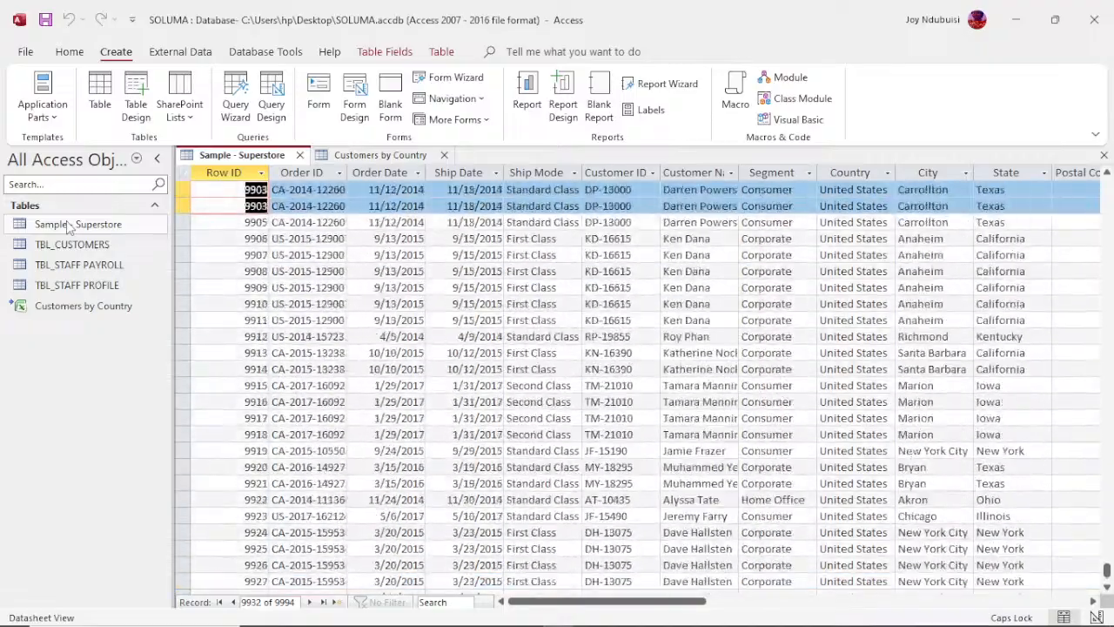
pyautogui.press('Up')
pyautogui.press('Up')
pyautogui.press('Up')
pyautogui.press('Up')
pyautogui.press('Up')
pyautogui.press('Up')
pyautogui.press('Up')
pyautogui.press('Up')
pyautogui.press('Up')
pyautogui.press('Up')
pyautogui.press('Up')
pyautogui.press('Up')
pyautogui.press('Up')
pyautogui.press('Up')
pyautogui.press('Up')
pyautogui.press('Up')
pyautogui.press('Up')
pyautogui.press('Up')
pyautogui.press('Up')
pyautogui.press('Up')
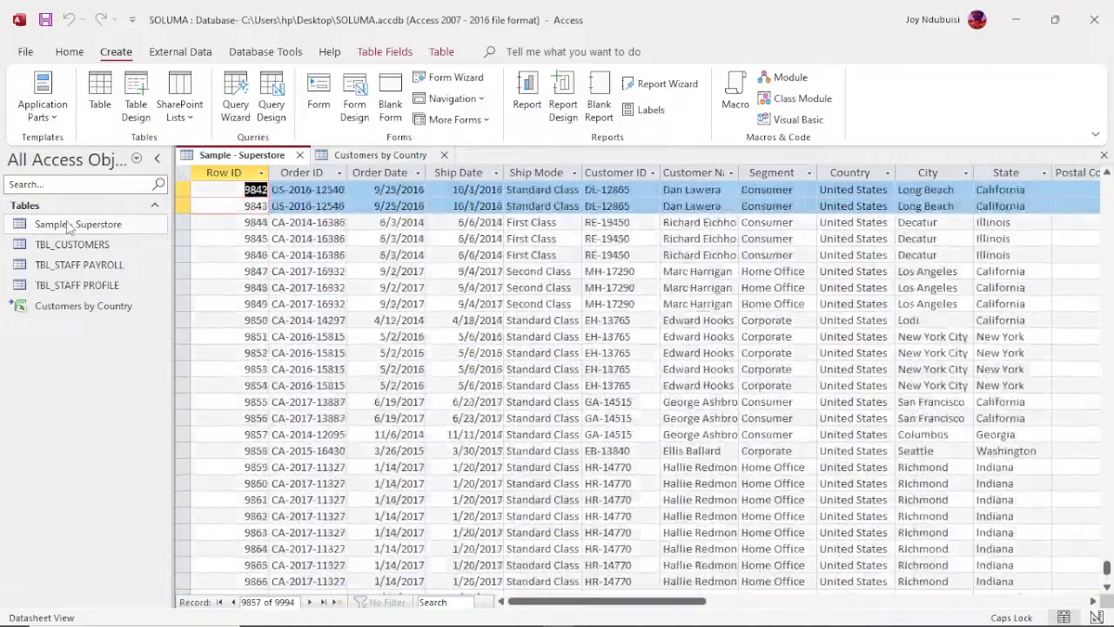
pyautogui.press('Up')
pyautogui.press('Up')
pyautogui.press('Up')
pyautogui.press('Up')
pyautogui.press('Up')
pyautogui.press('Up')
pyautogui.press('Up')
pyautogui.press('Up')
pyautogui.press('Up')
pyautogui.press('Up')
pyautogui.press('Up')
pyautogui.press('Up')
pyautogui.press('Up')
pyautogui.press('Up')
pyautogui.press('Up')
pyautogui.press('Up')
pyautogui.press('Up')
pyautogui.press('Up')
pyautogui.press('Up')
pyautogui.press('Up')
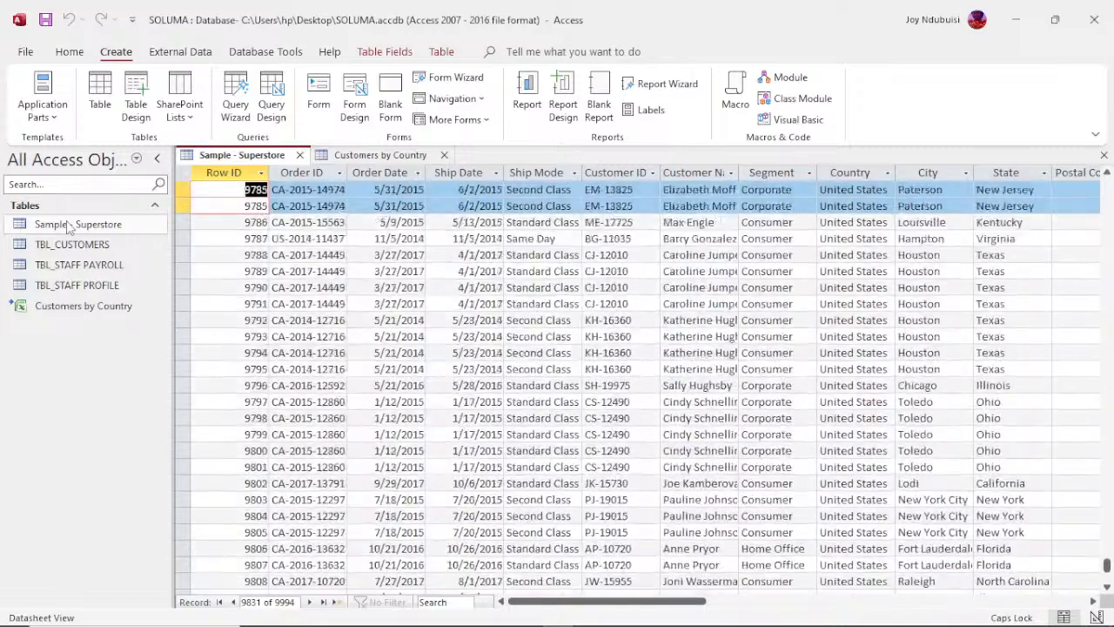
pyautogui.press('Up')
pyautogui.press('Up')
pyautogui.press('Up')
pyautogui.press('Up')
pyautogui.press('Up')
pyautogui.press('Up')
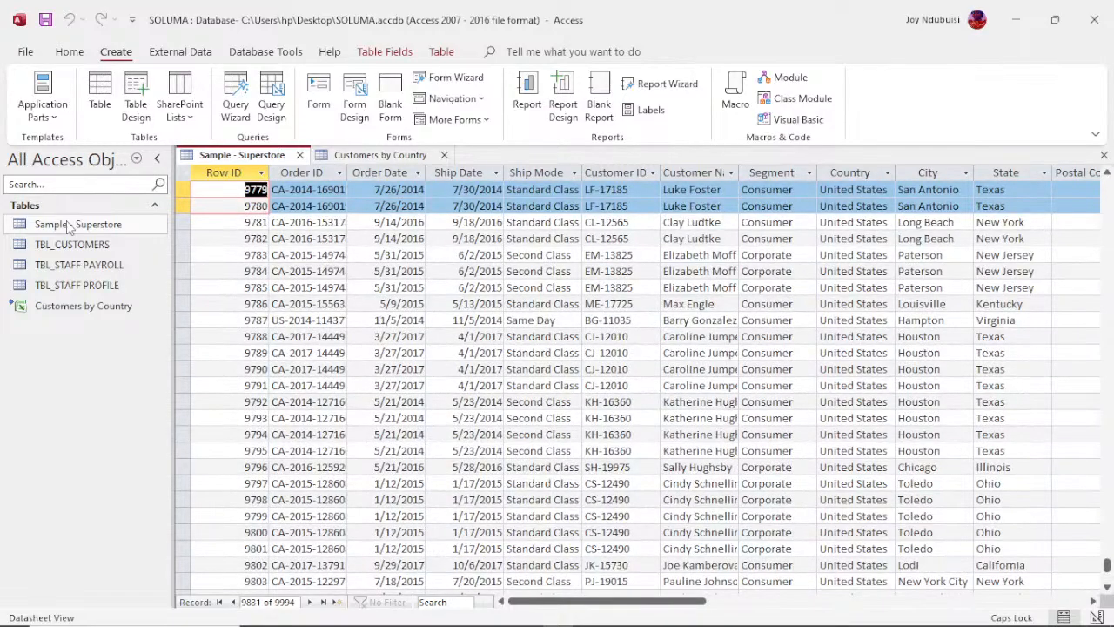
pyautogui.press('Up')
pyautogui.press('Up')
pyautogui.press('Up')
pyautogui.press('Up')
pyautogui.press('Up')
pyautogui.press('Up')
pyautogui.press('Up')
pyautogui.press('Up')
pyautogui.press('Up')
pyautogui.press('Up')
pyautogui.press('Up')
pyautogui.press('Up')
pyautogui.press('Up')
pyautogui.press('Up')
pyautogui.press('Up')
pyautogui.press('Up')
pyautogui.press('Up')
pyautogui.press('Up')
pyautogui.press('Up')
pyautogui.press('Up')
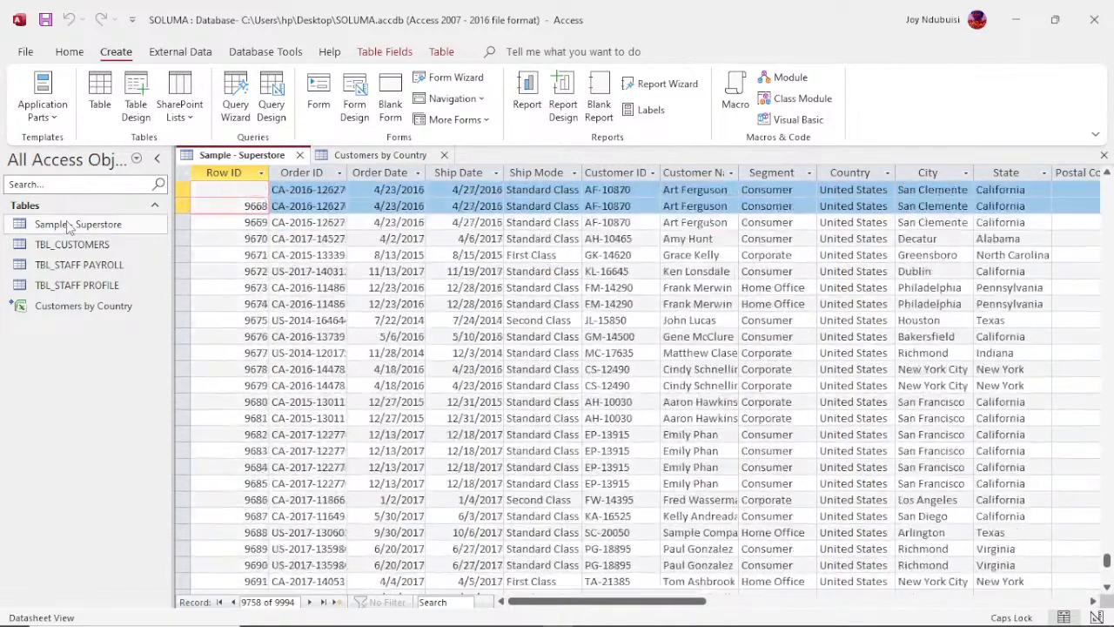
pyautogui.press('Up')
pyautogui.press('Up')
pyautogui.press('Up')
pyautogui.press('Up')
pyautogui.press('Up')
pyautogui.press('Up')
pyautogui.press('Up')
pyautogui.press('Up')
pyautogui.press('Up')
pyautogui.press('Up')
pyautogui.press('Up')
pyautogui.press('Up')
pyautogui.press('Up')
pyautogui.press('Up')
pyautogui.press('Up')
pyautogui.press('Up')
pyautogui.press('Up')
pyautogui.press('Up')
pyautogui.press('Up')
pyautogui.press('Up')
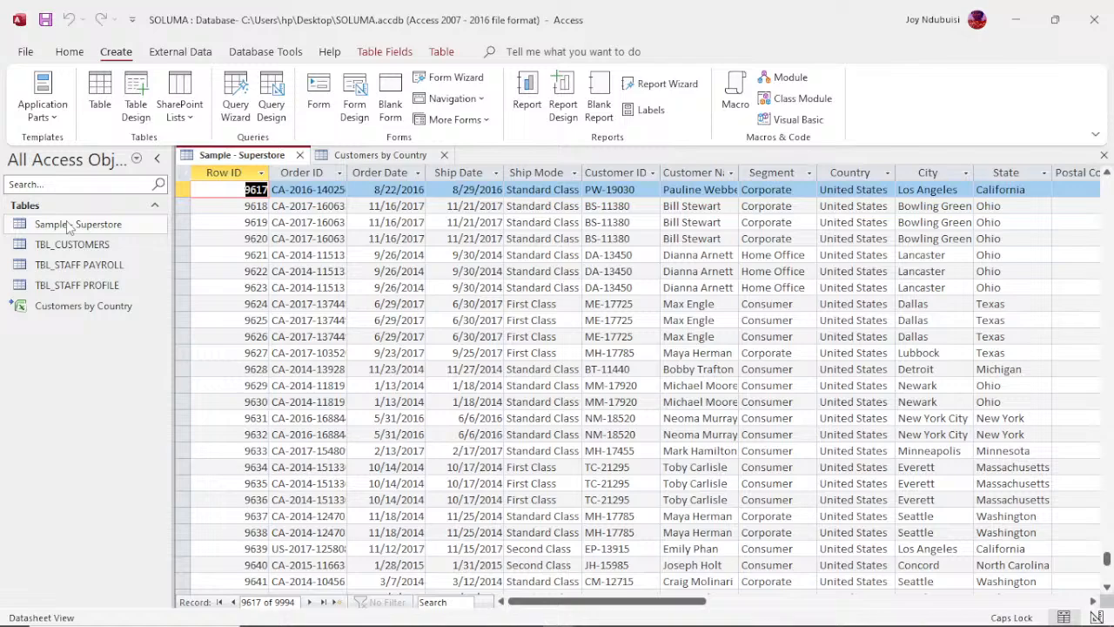
pyautogui.press('Up')
pyautogui.press('Up')
pyautogui.press('Up')
pyautogui.press('Up')
pyautogui.press('Up')
pyautogui.press('Up')
pyautogui.press('Up')
pyautogui.press('Up')
pyautogui.press('Up')
pyautogui.press('Up')
pyautogui.press('Up')
pyautogui.press('Up')
pyautogui.press('Up')
pyautogui.press('Up')
pyautogui.press('Up')
pyautogui.press('Up')
pyautogui.press('Up')
pyautogui.press('Up')
pyautogui.press('Up')
pyautogui.press('Up')
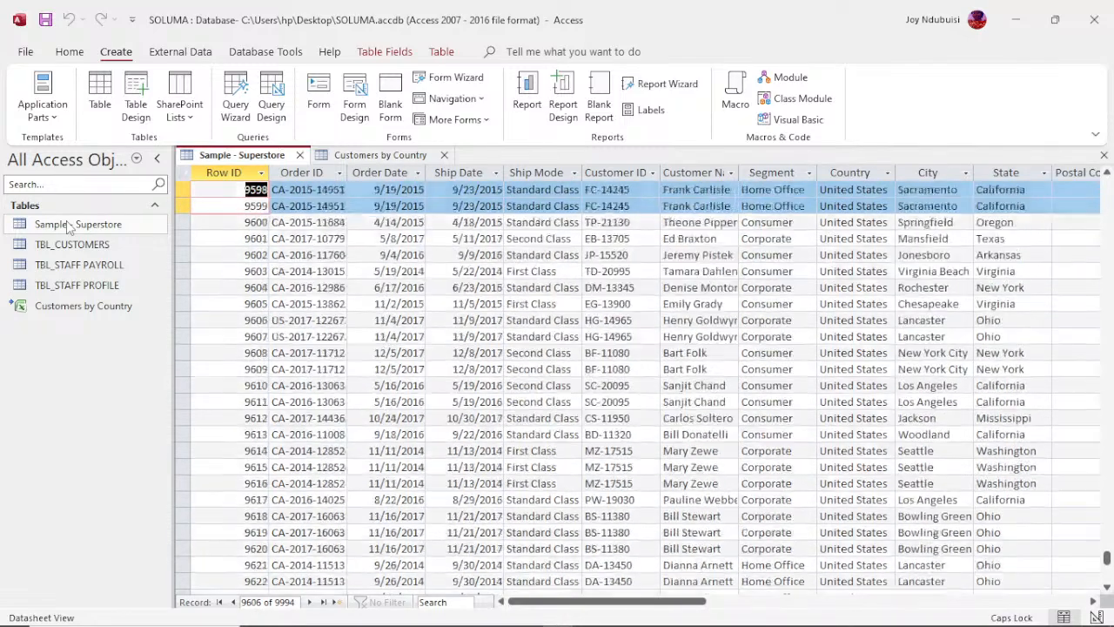
pyautogui.press('Up')
pyautogui.press('Up')
pyautogui.press('Up')
pyautogui.press('Up')
pyautogui.press('Up')
pyautogui.press('Up')
pyautogui.press('Up')
pyautogui.press('Up')
pyautogui.press('Up')
pyautogui.press('Up')
pyautogui.press('Up')
pyautogui.press('Up')
pyautogui.press('Up')
pyautogui.press('Up')
pyautogui.press('Up')
pyautogui.press('Up')
pyautogui.press('Up')
pyautogui.press('Up')
pyautogui.press('Up')
pyautogui.press('Up')
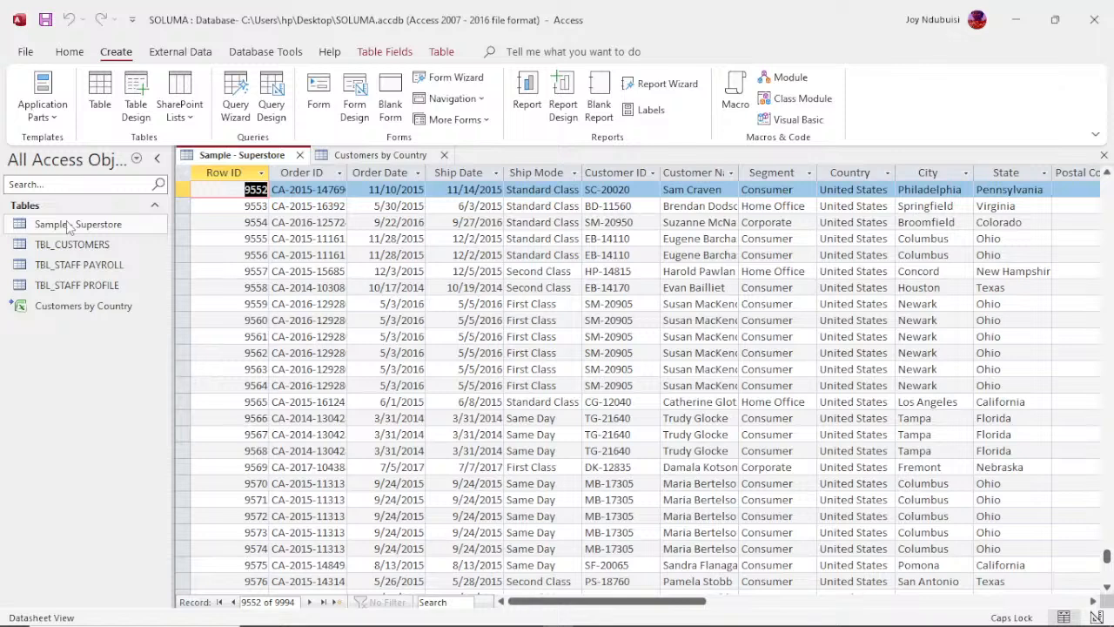
pyautogui.hotkey('ctrl', 'Home')
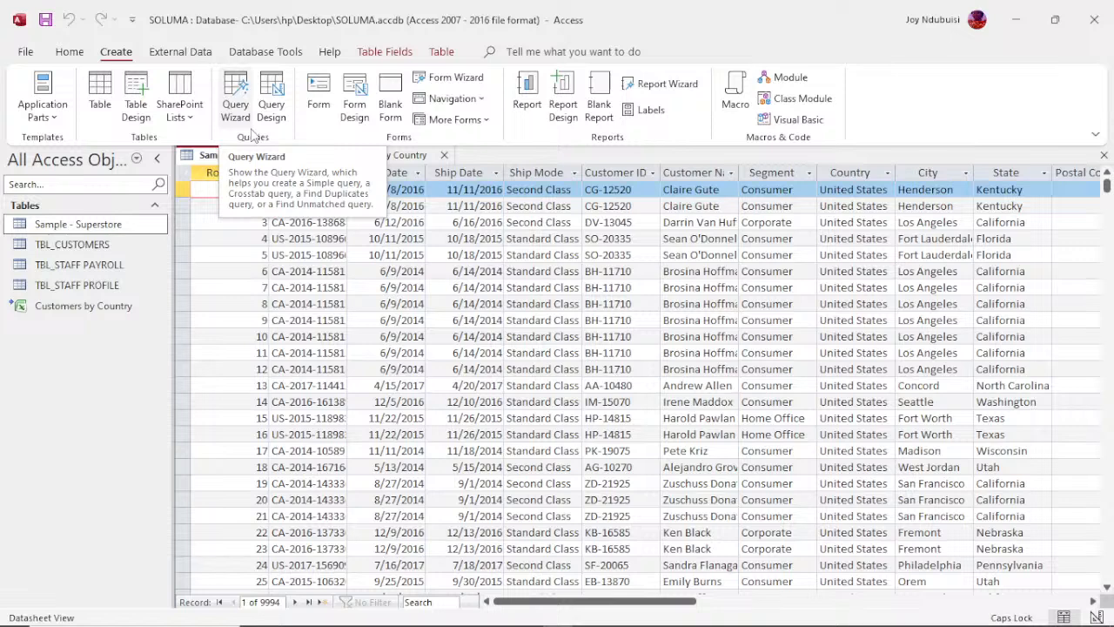
# Step: Start a Simple Query Wizard query on the Sample - Superstore table and add the Order Date, Customer Name and Country fields
pyautogui.click(236, 107)
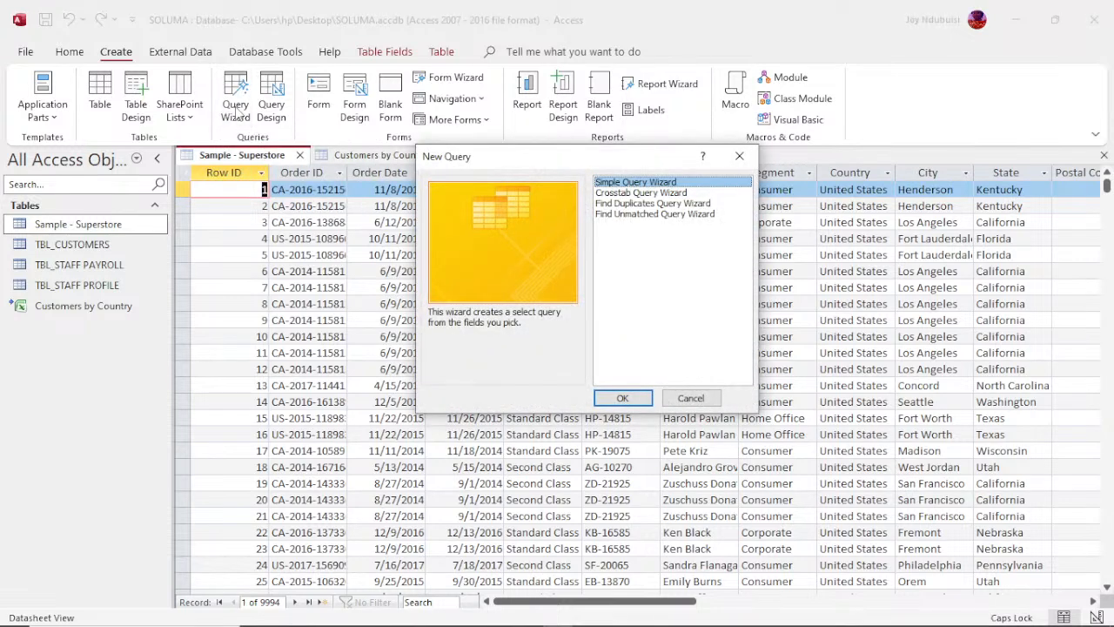
pyautogui.click(634, 398)
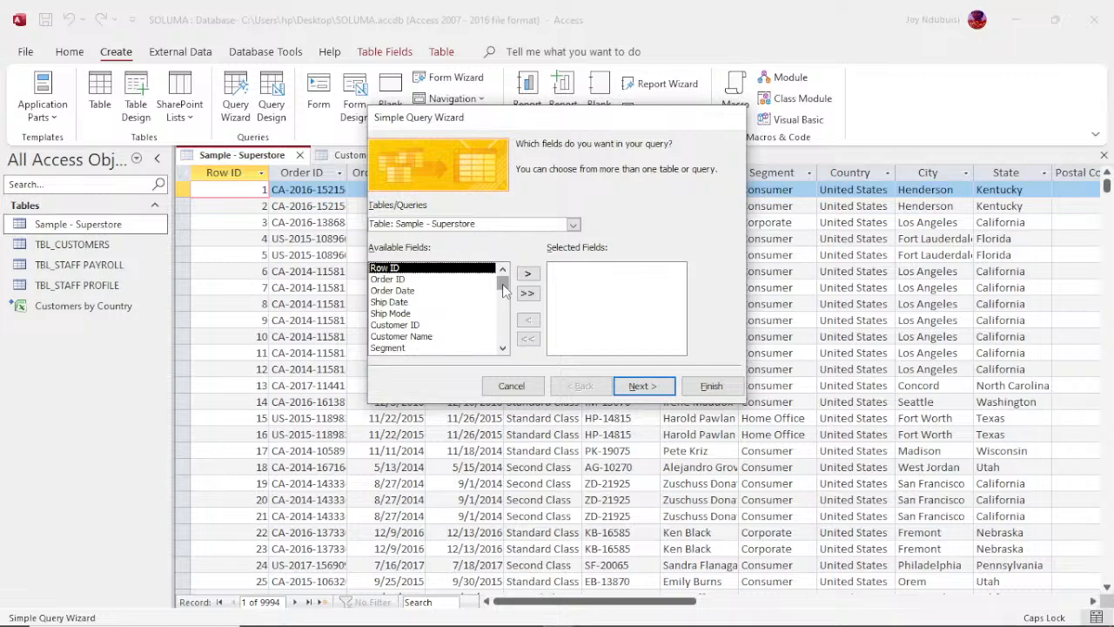
pyautogui.moveTo(502, 283); pyautogui.dragTo(502, 284)
pyautogui.click(411, 290)
pyautogui.click(527, 274)
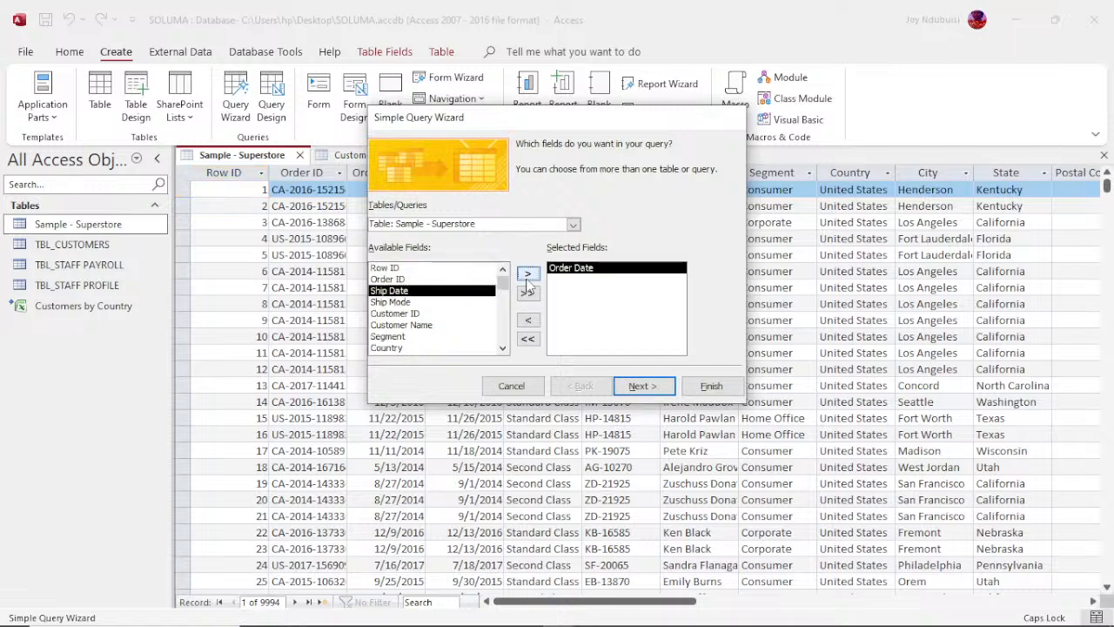
pyautogui.click(468, 325)
pyautogui.click(527, 273)
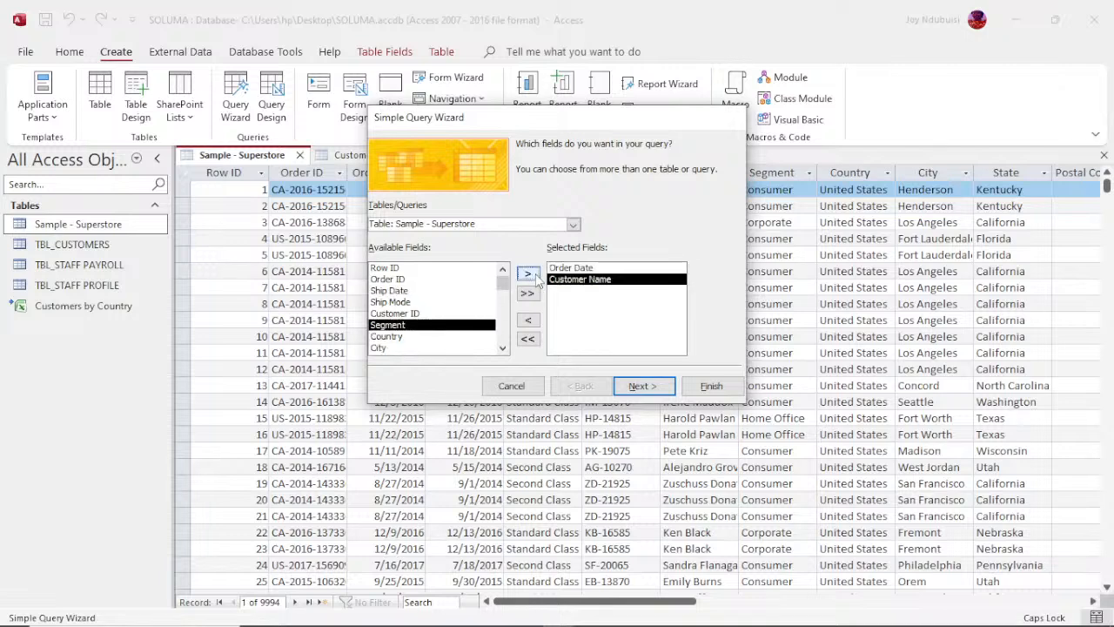
pyautogui.click(384, 336)
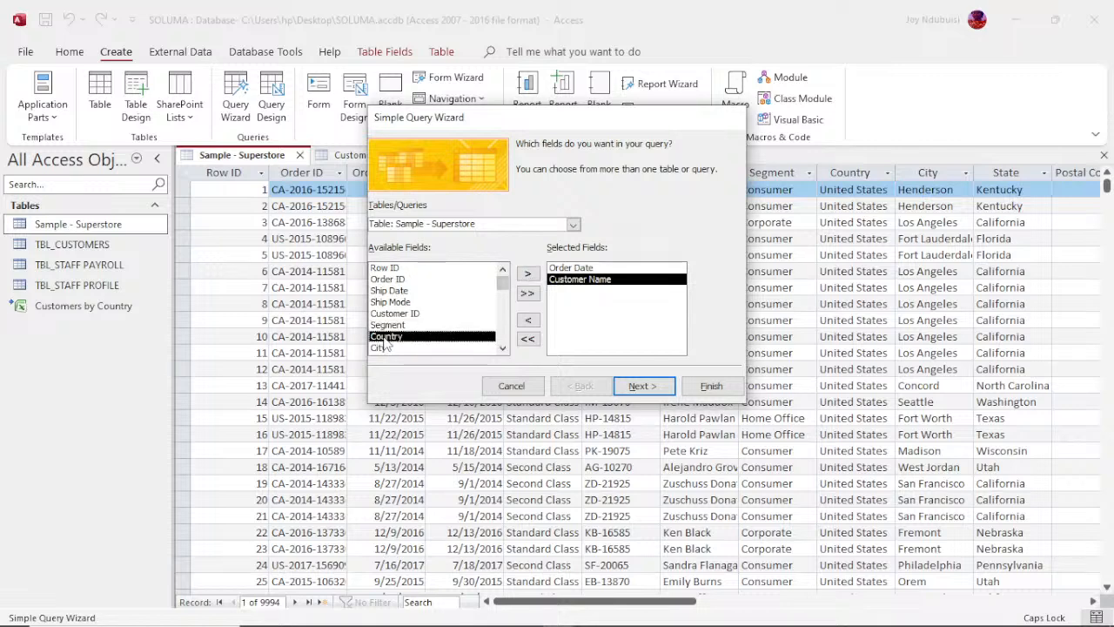
pyautogui.doubleClick(385, 339)
# Step: Add the Sales and Profit fields to the wizard's selected fields
pyautogui.click(502, 349)
pyautogui.click(502, 348)
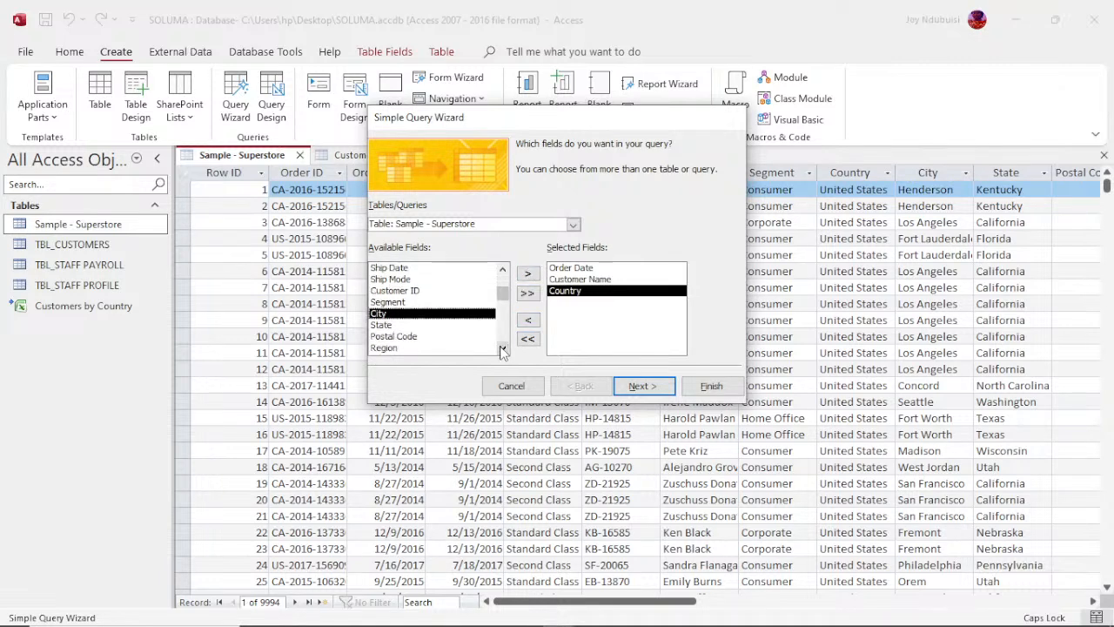
pyautogui.click(502, 348)
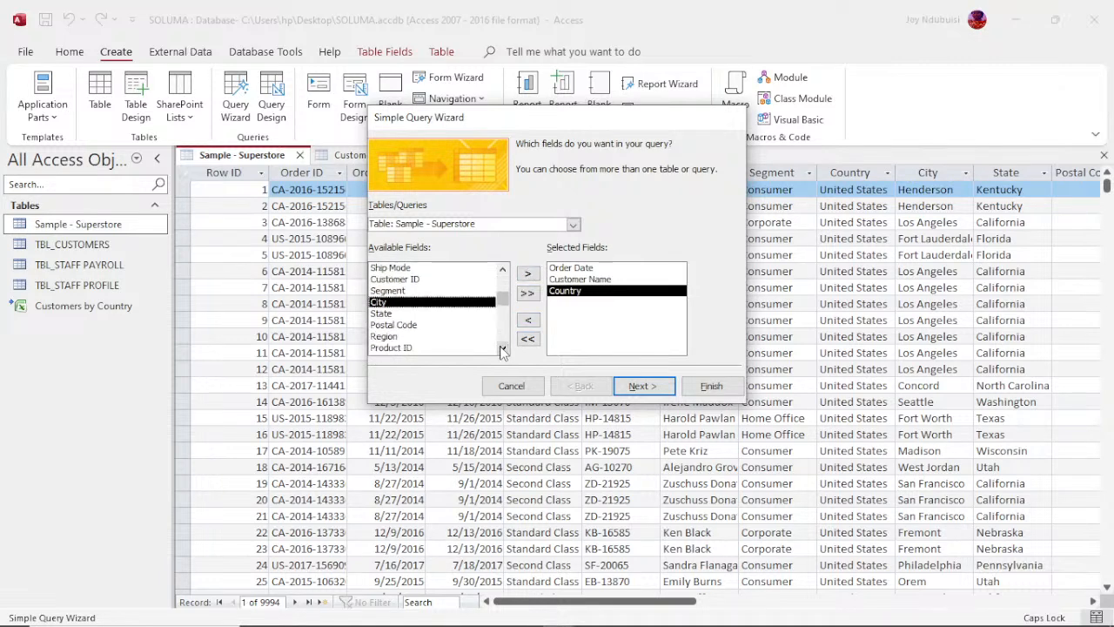
pyautogui.scroll(-3, 502, 351)
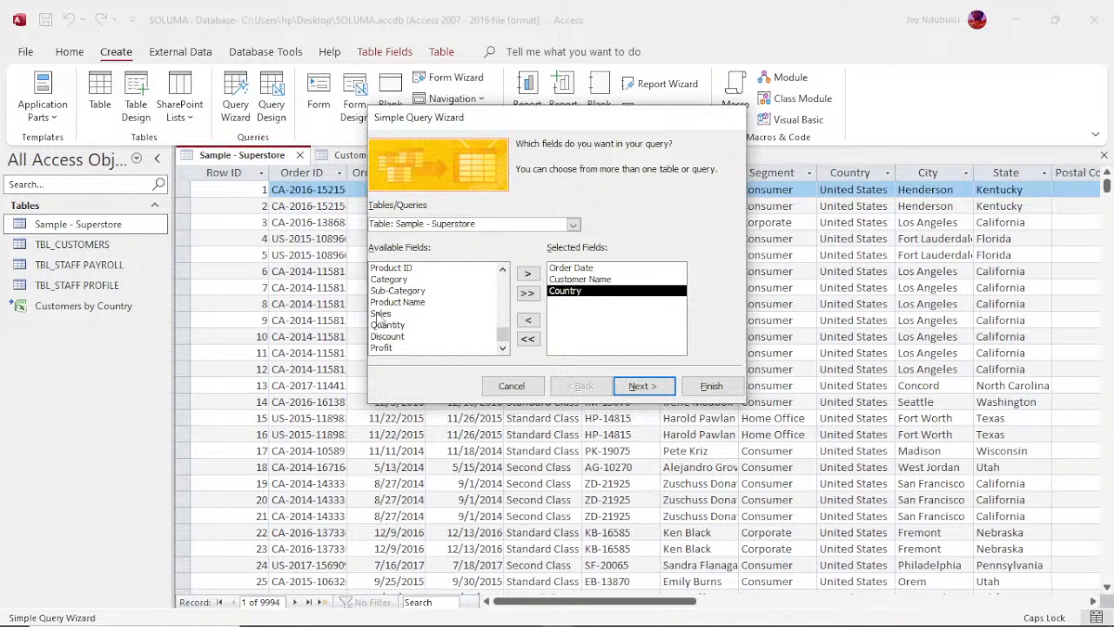
pyautogui.click(380, 314)
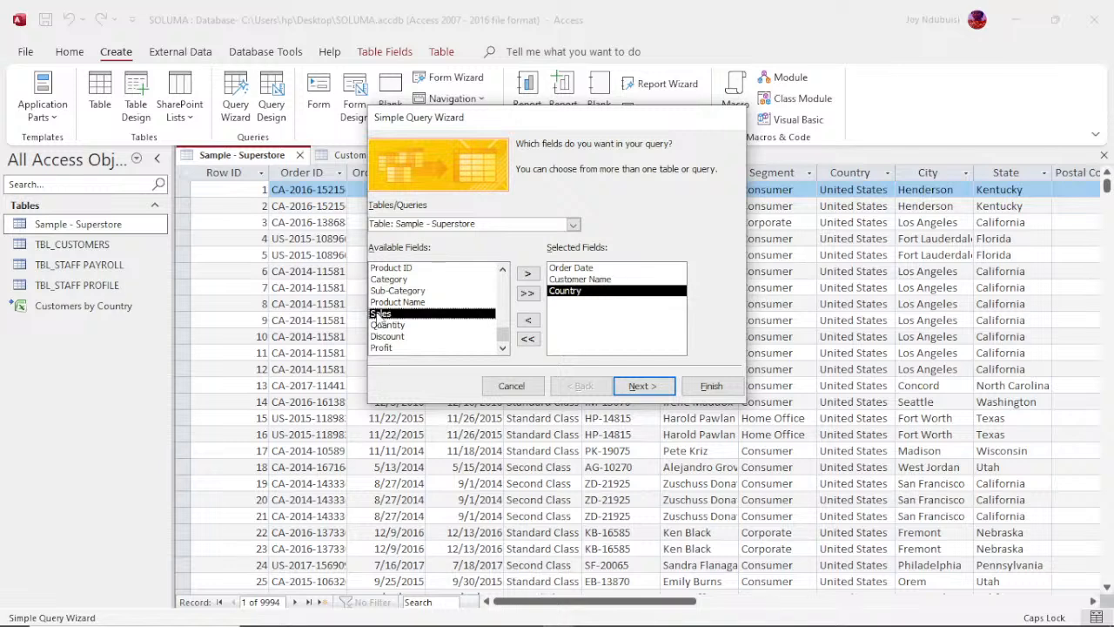
pyautogui.click(527, 273)
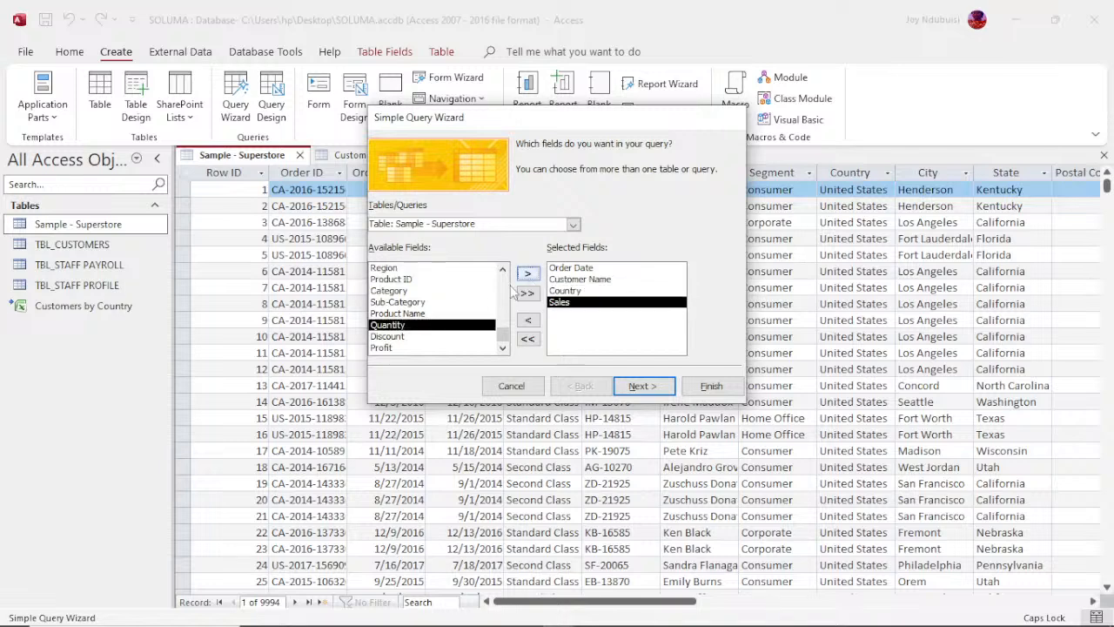
pyautogui.click(385, 348)
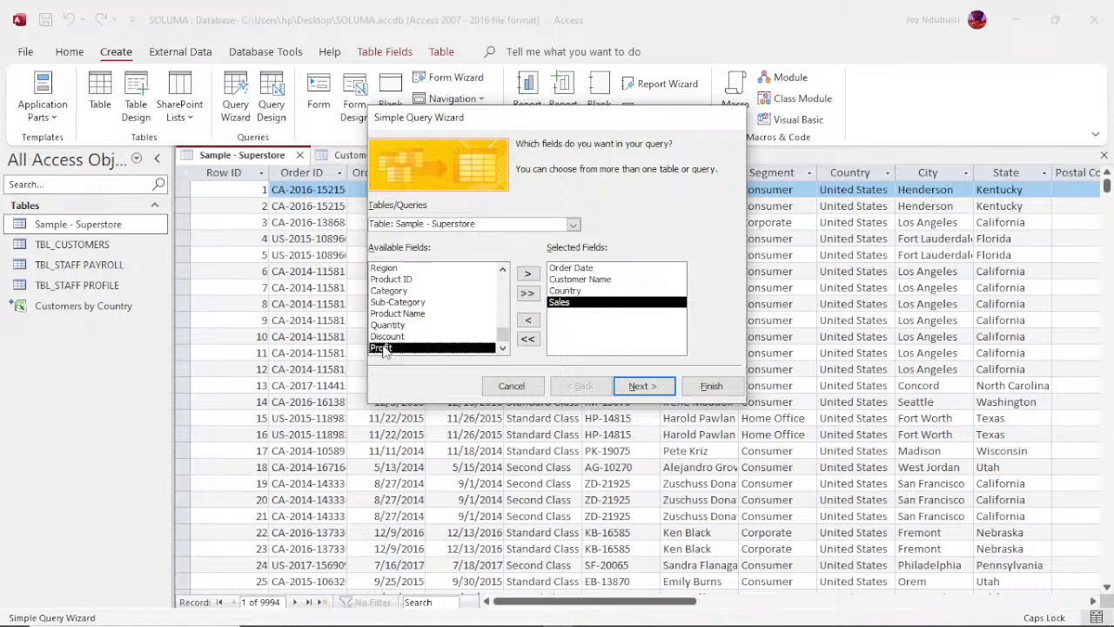
pyautogui.click(527, 274)
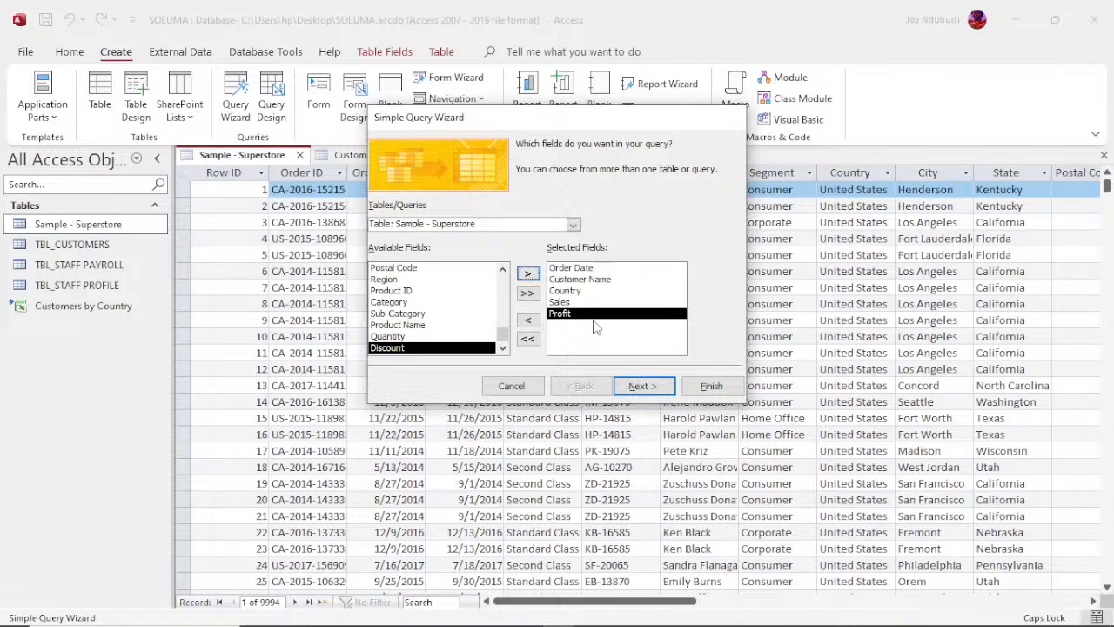
# Step: Keep the query as a detail query, title it Sample - Superstore Query1 and finish the wizard to view its records
pyautogui.click(656, 391)
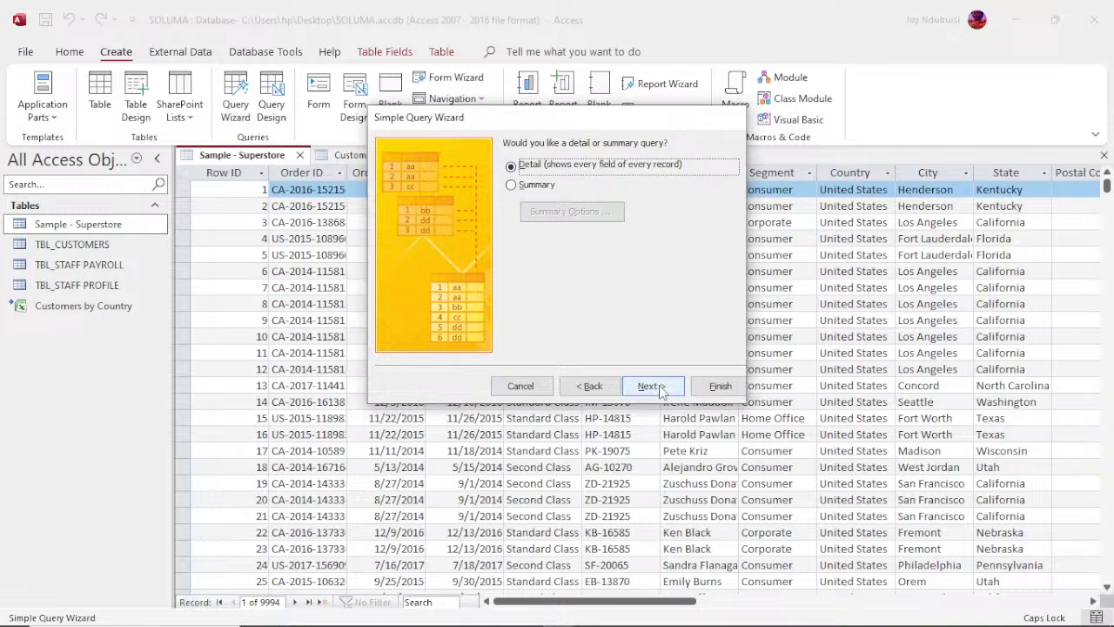
pyautogui.click(660, 390)
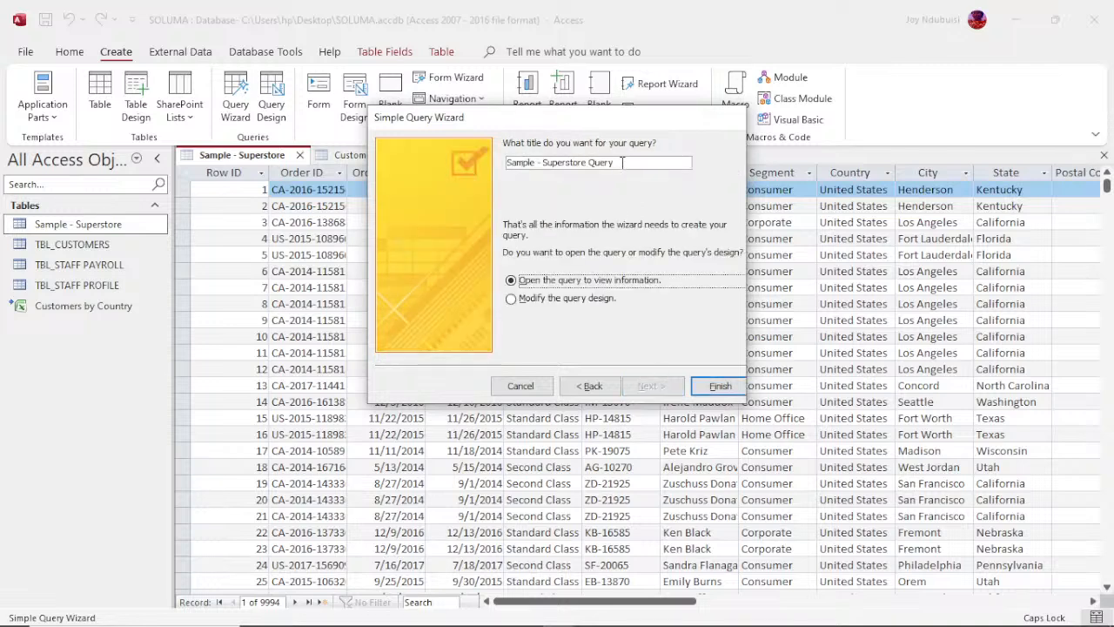
pyautogui.click(621, 162)
pyautogui.write('1')
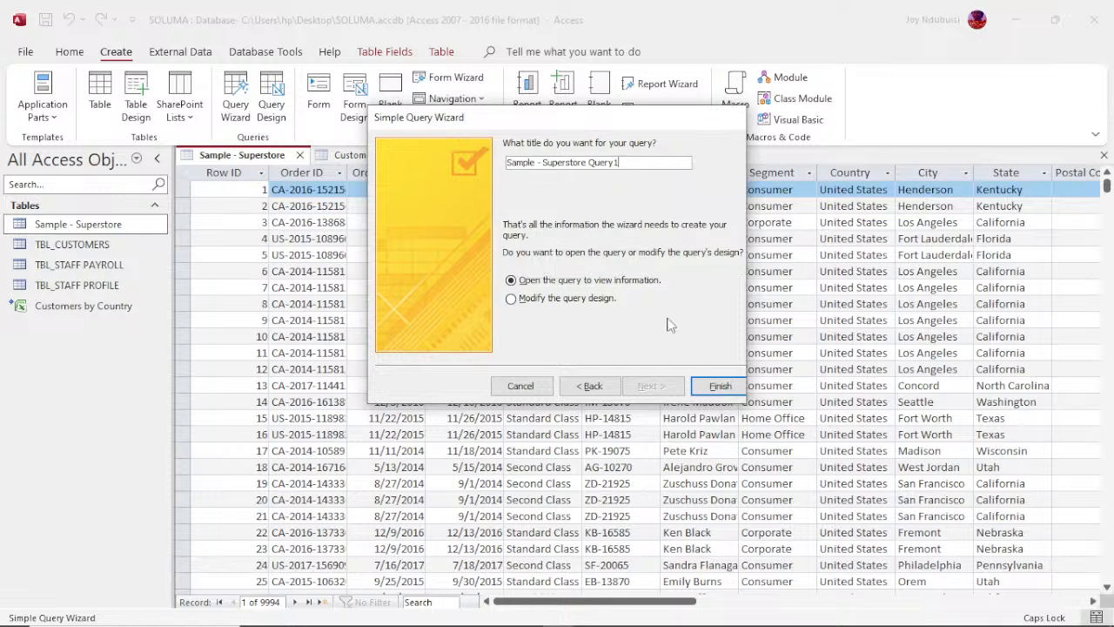
pyautogui.click(708, 389)
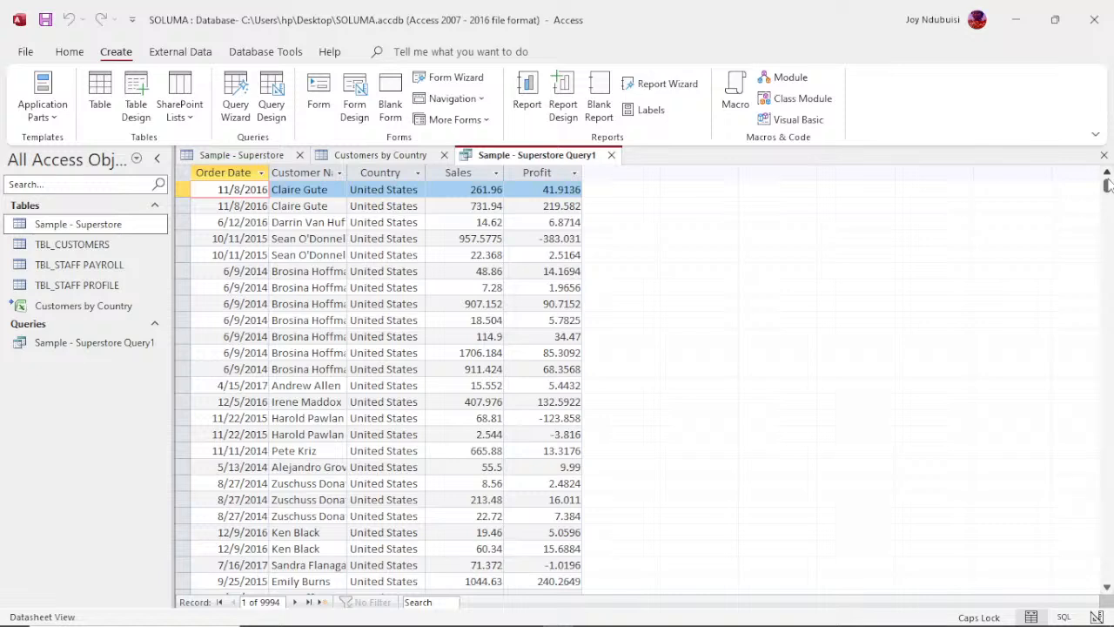
pyautogui.moveTo(1109, 185); pyautogui.dragTo(1113, 148)
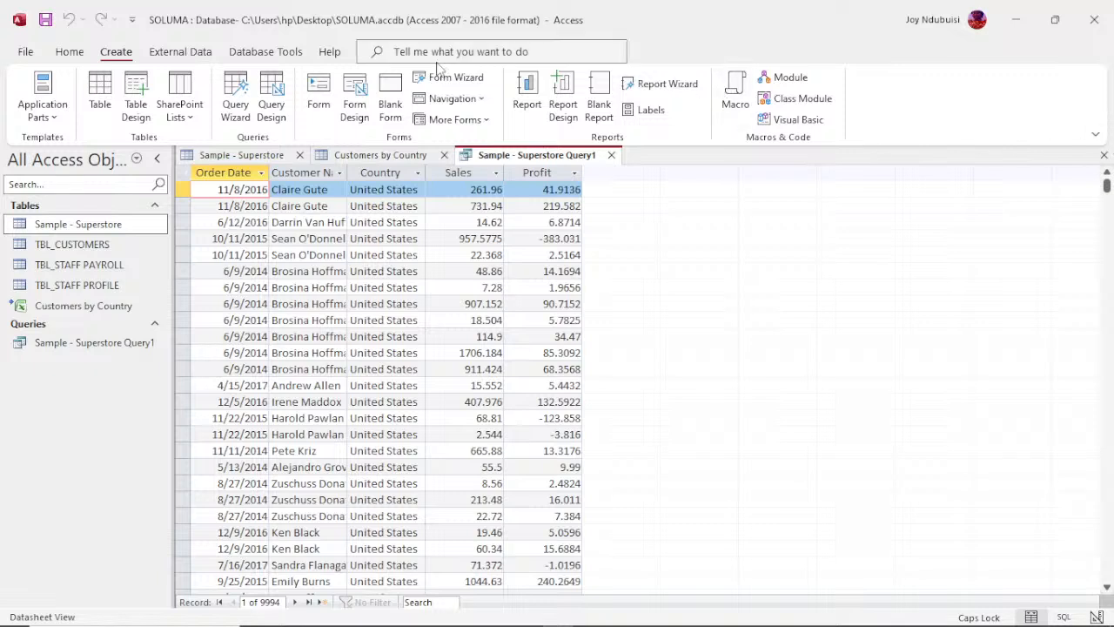
# Step: Create a new query in design view with the Sample - Superstore table and lengthen the table's field list
pyautogui.click(277, 110)
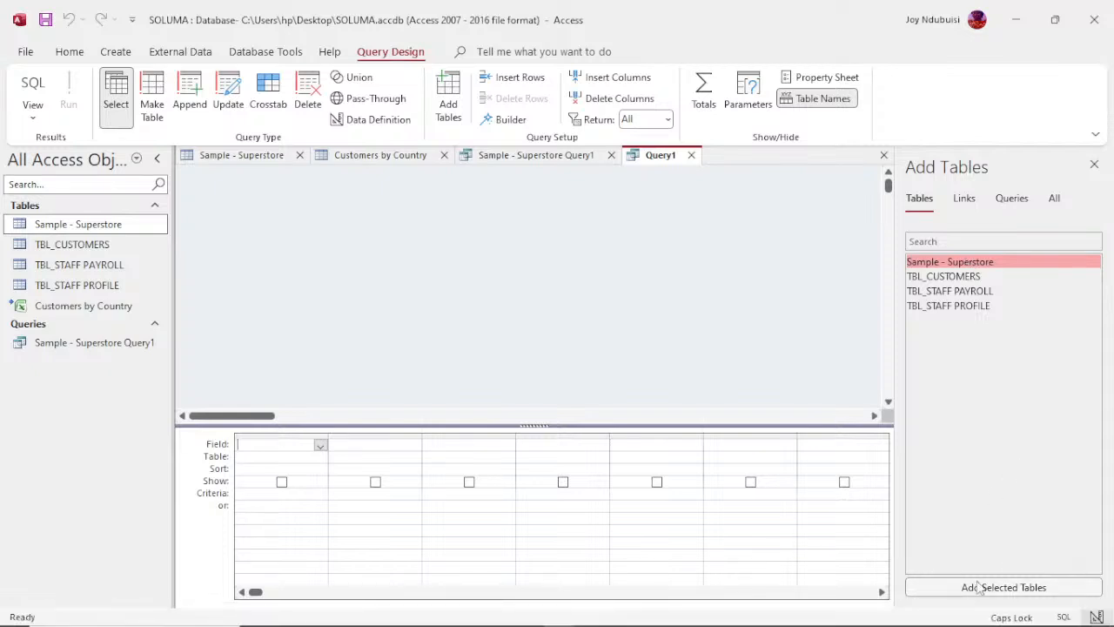
pyautogui.doubleClick(976, 264)
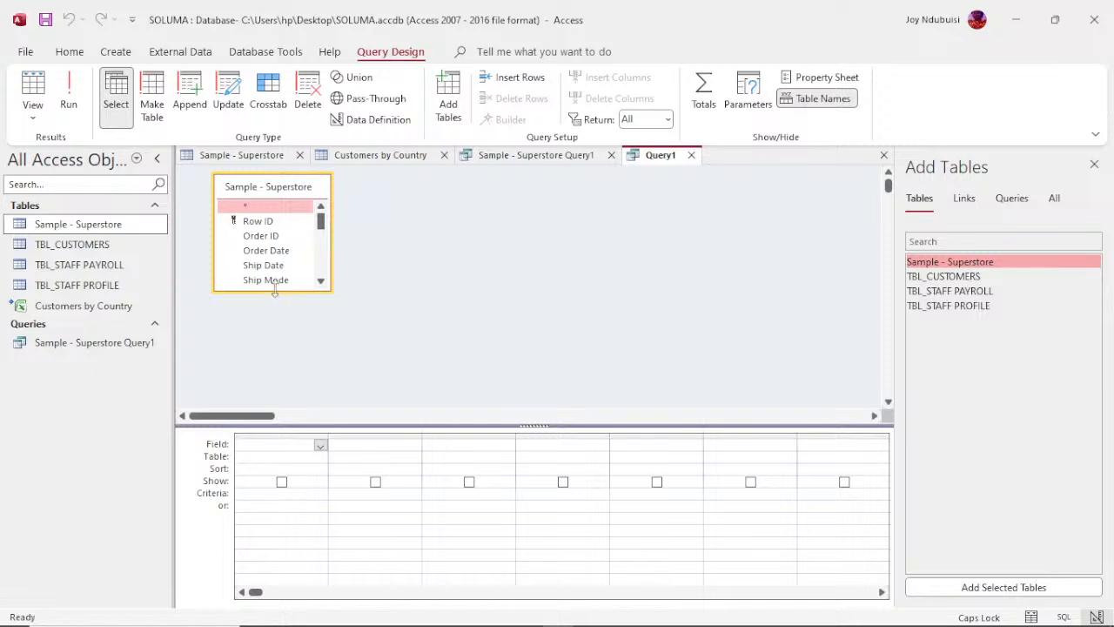
pyautogui.moveTo(275, 292); pyautogui.dragTo(281, 405)
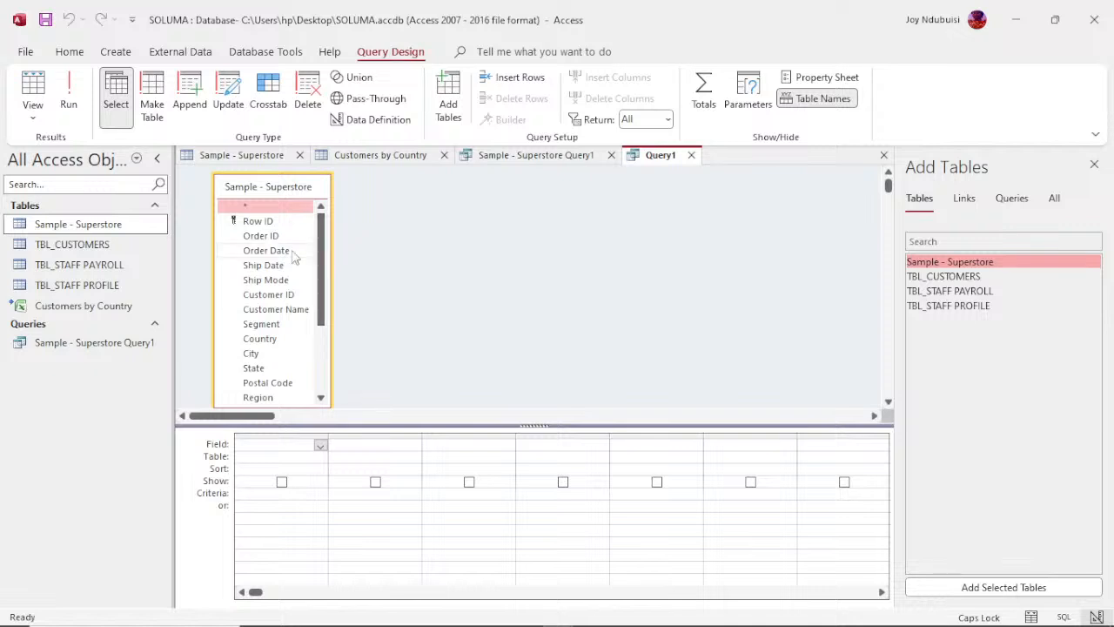
# Step: Add Order ID, Order Date, Customer Name, State, Product Name and Sales from Sample - Superstore to the query design grid
pyautogui.click(266, 252)
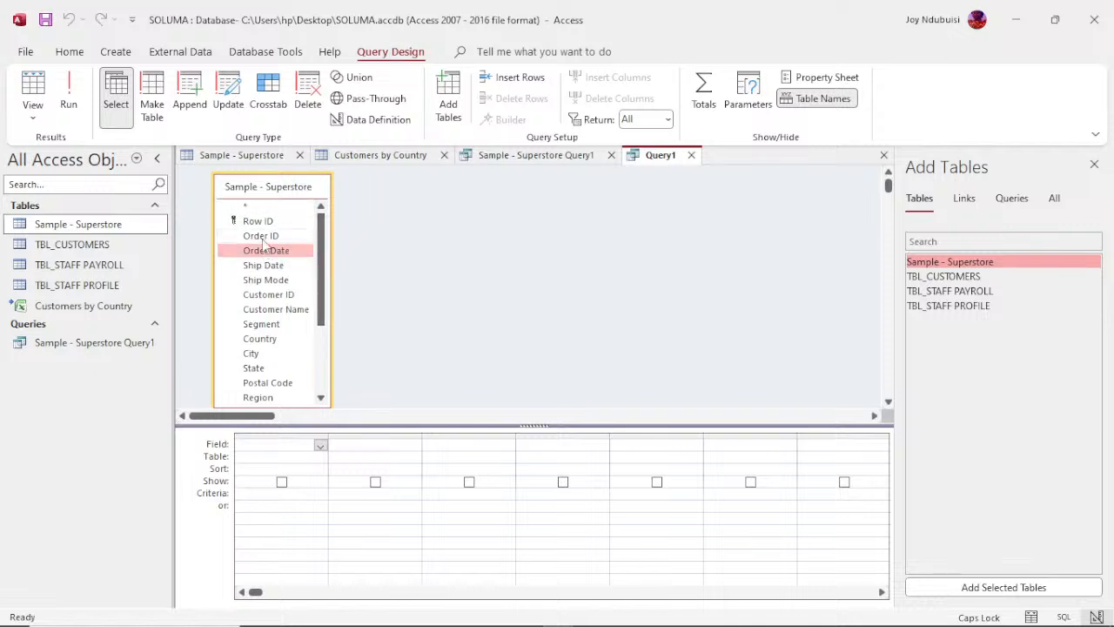
pyautogui.doubleClick(262, 236)
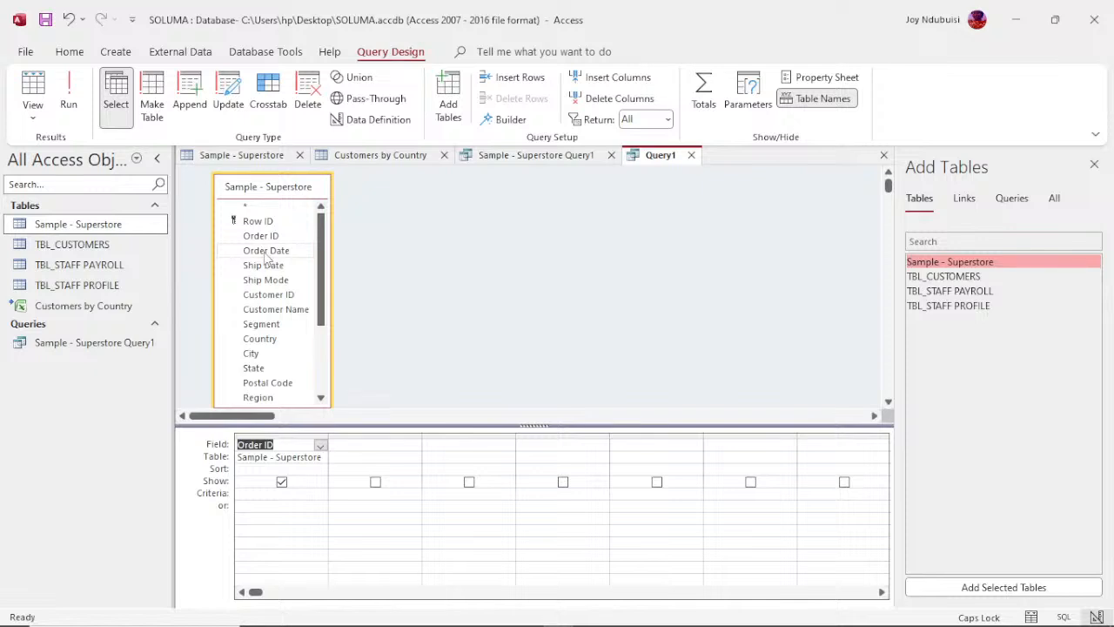
pyautogui.click(267, 255)
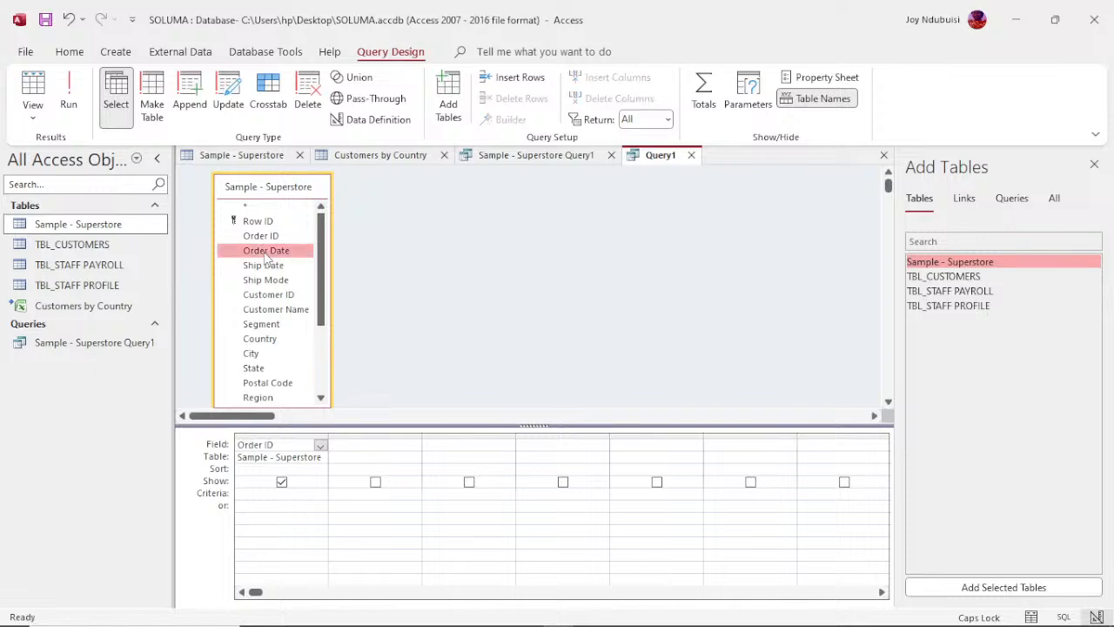
pyautogui.doubleClick(266, 251)
pyautogui.doubleClick(268, 312)
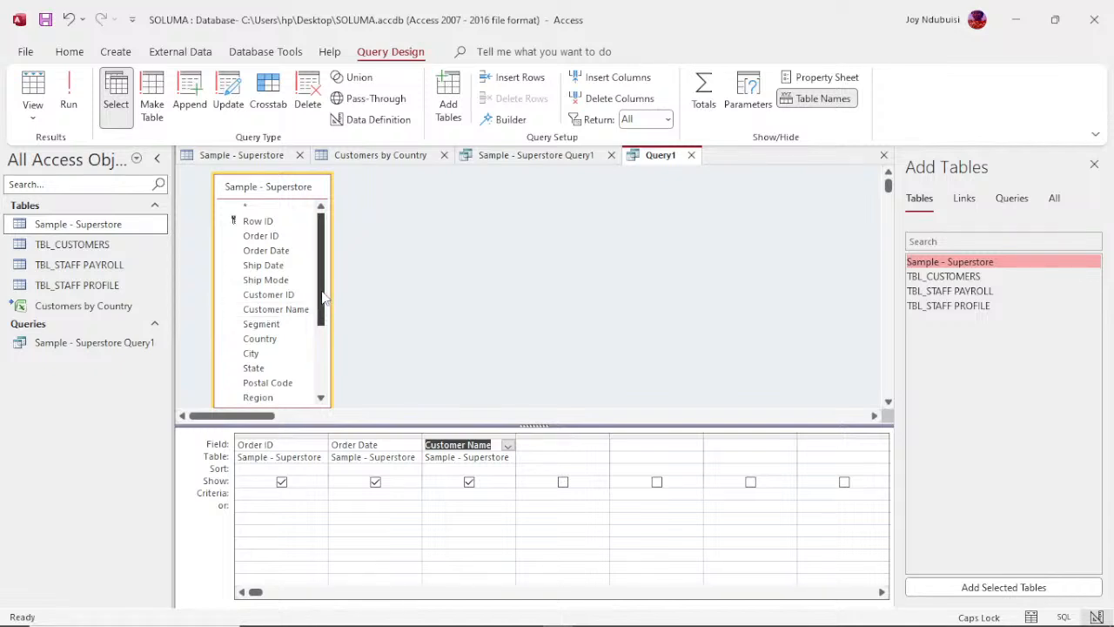
pyautogui.scroll(-2, 322, 296)
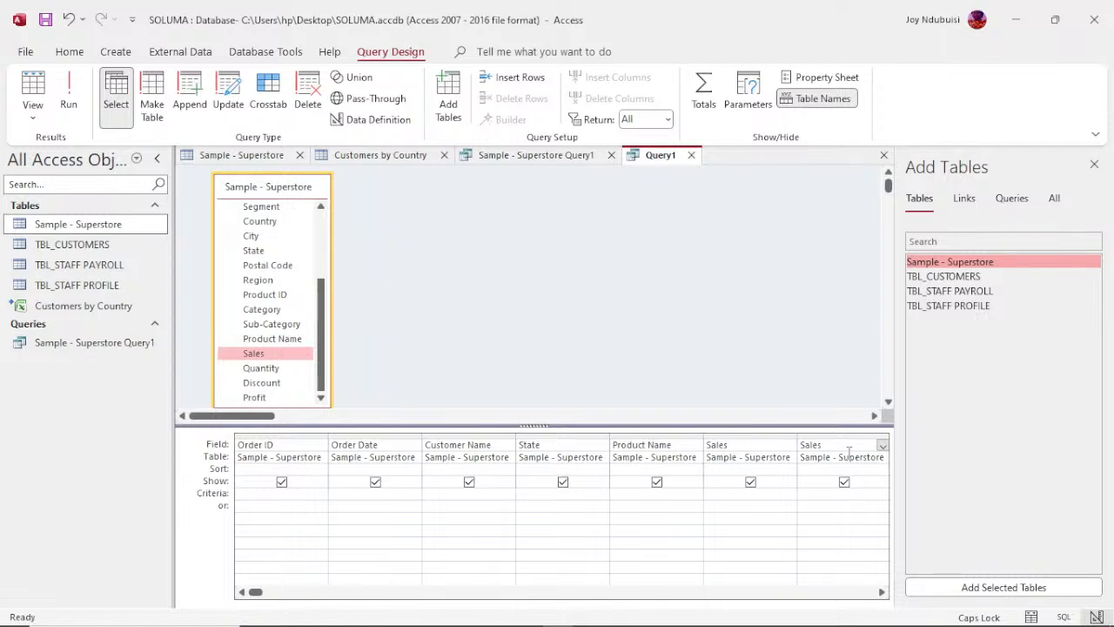
# Step: Change the duplicate Sales column in the design grid to Quantity, and add the Profit field after it
pyautogui.click(848, 450)
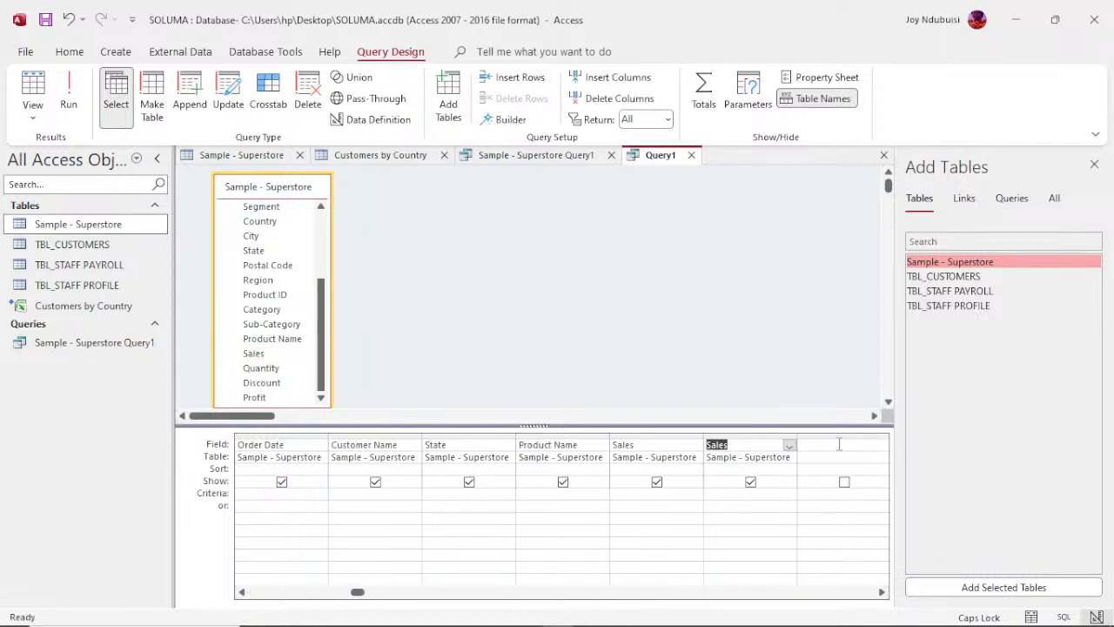
pyautogui.rightClick(760, 447)
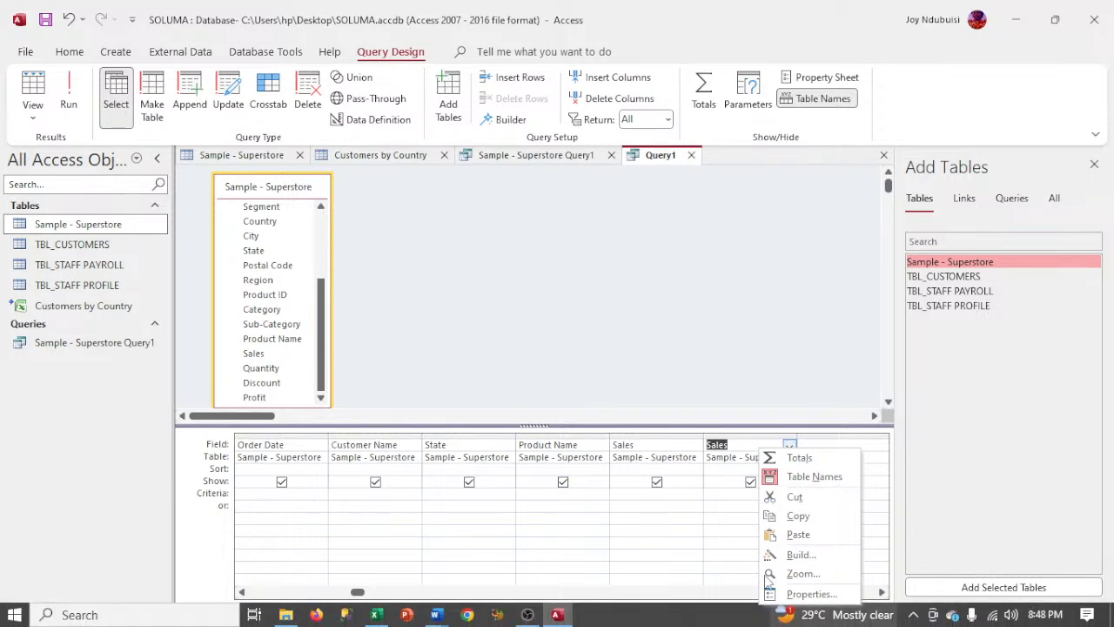
pyautogui.click(786, 446)
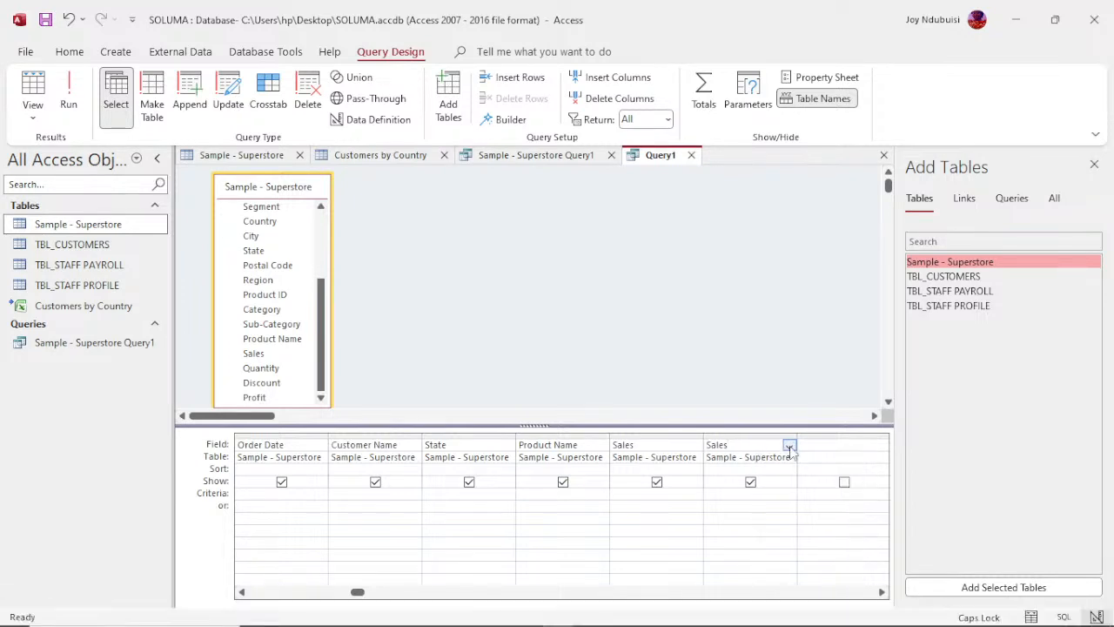
pyautogui.click(789, 446)
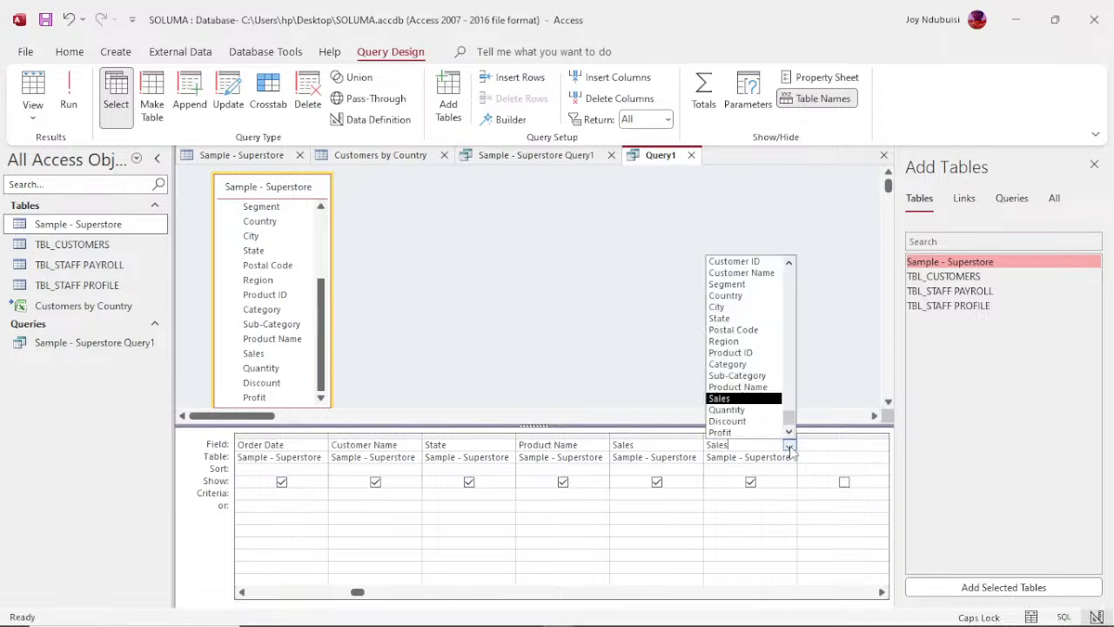
pyautogui.click(740, 410)
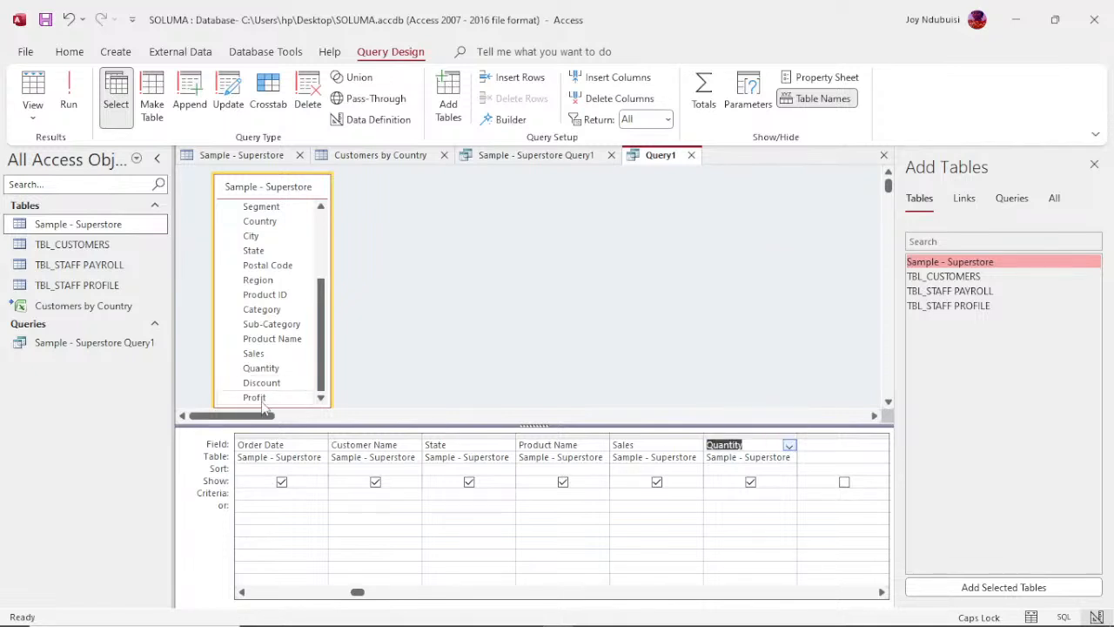
pyautogui.doubleClick(256, 397)
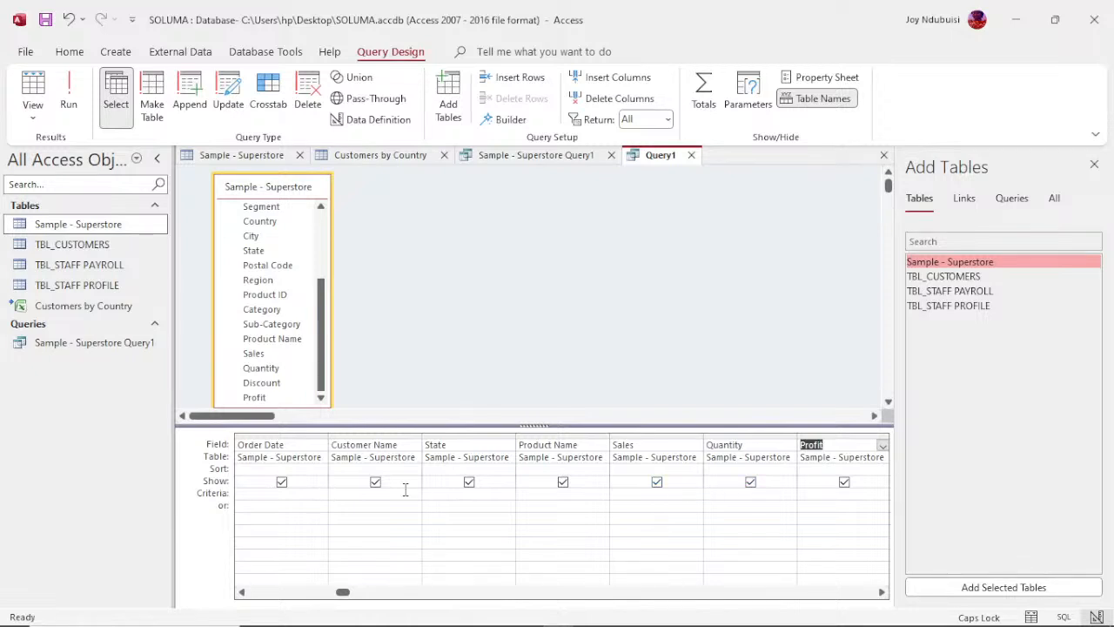
# Step: Set the State column's criteria to NEW YORK and run the query
pyautogui.click(440, 493)
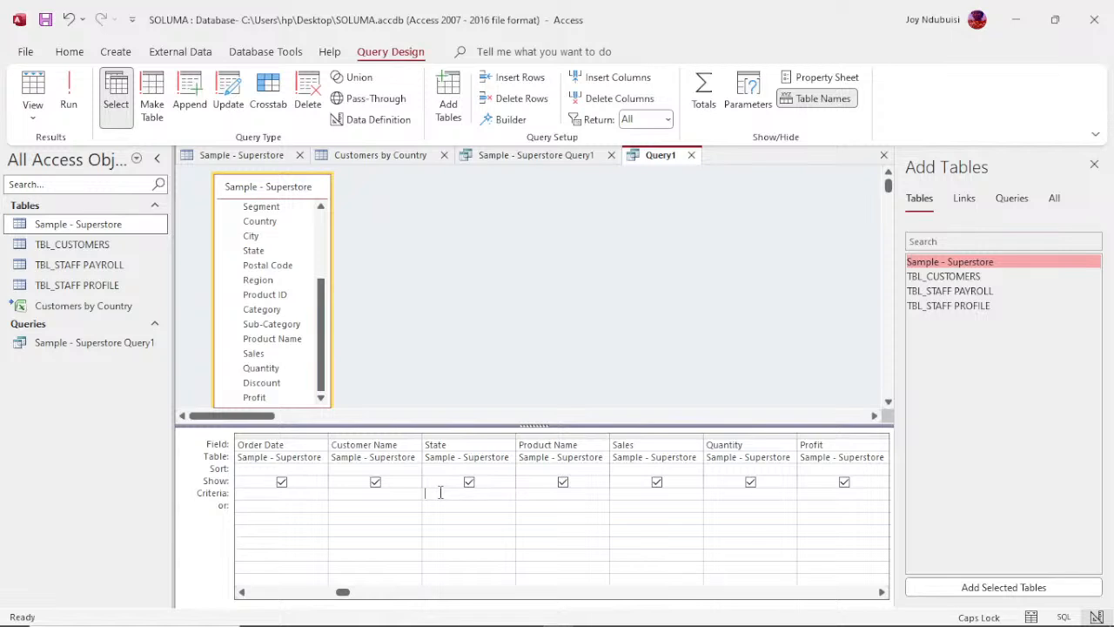
pyautogui.write('NEW')
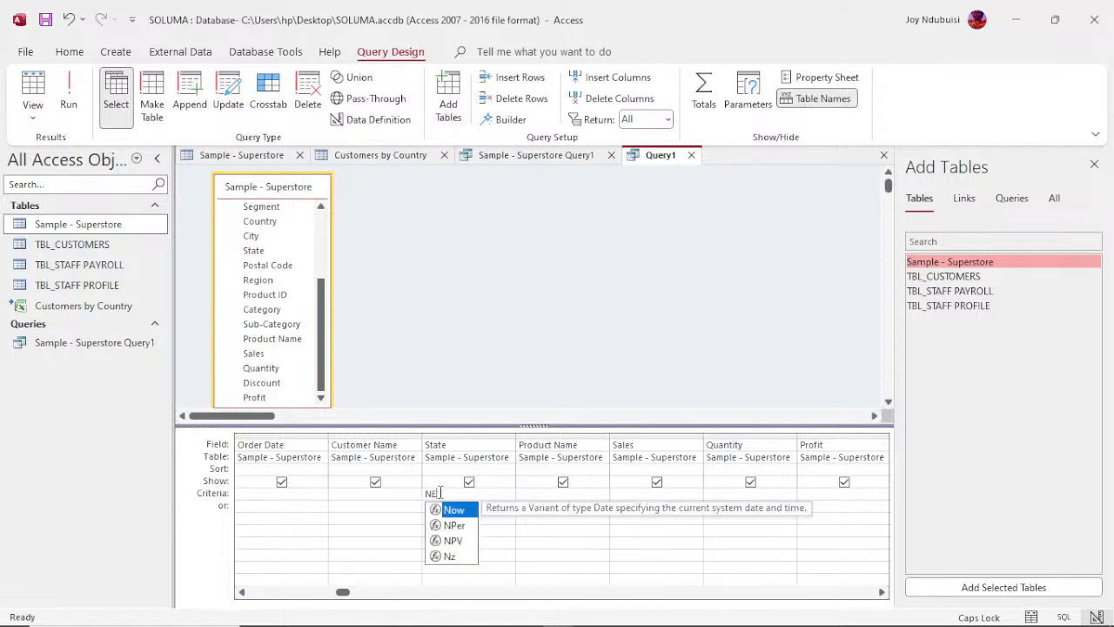
pyautogui.write(' YO')
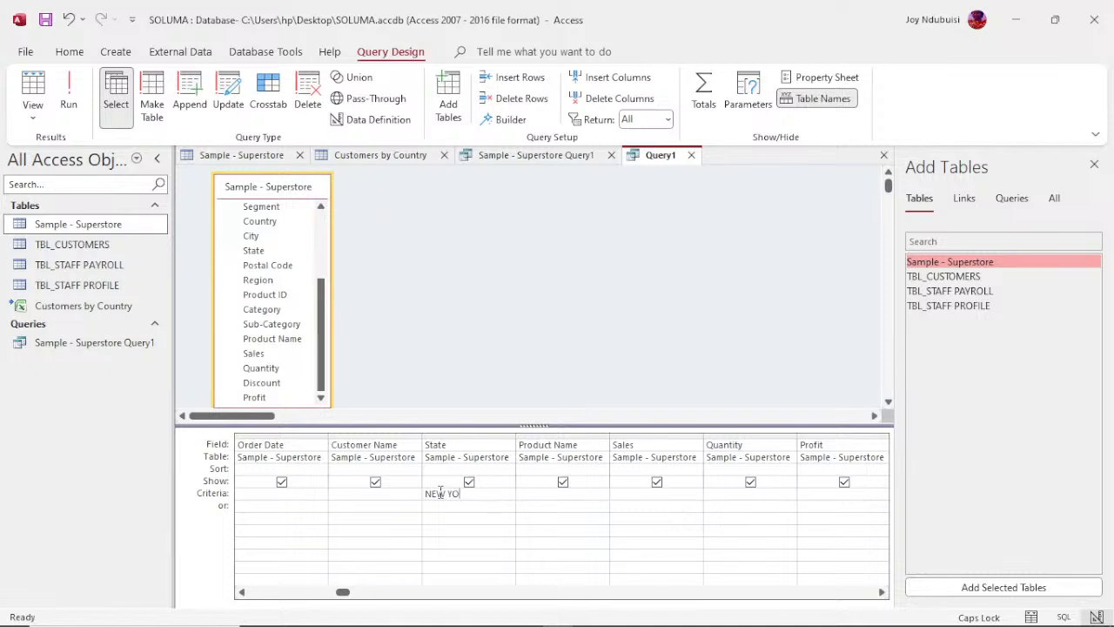
pyautogui.write('RK')
pyautogui.click(74, 104)
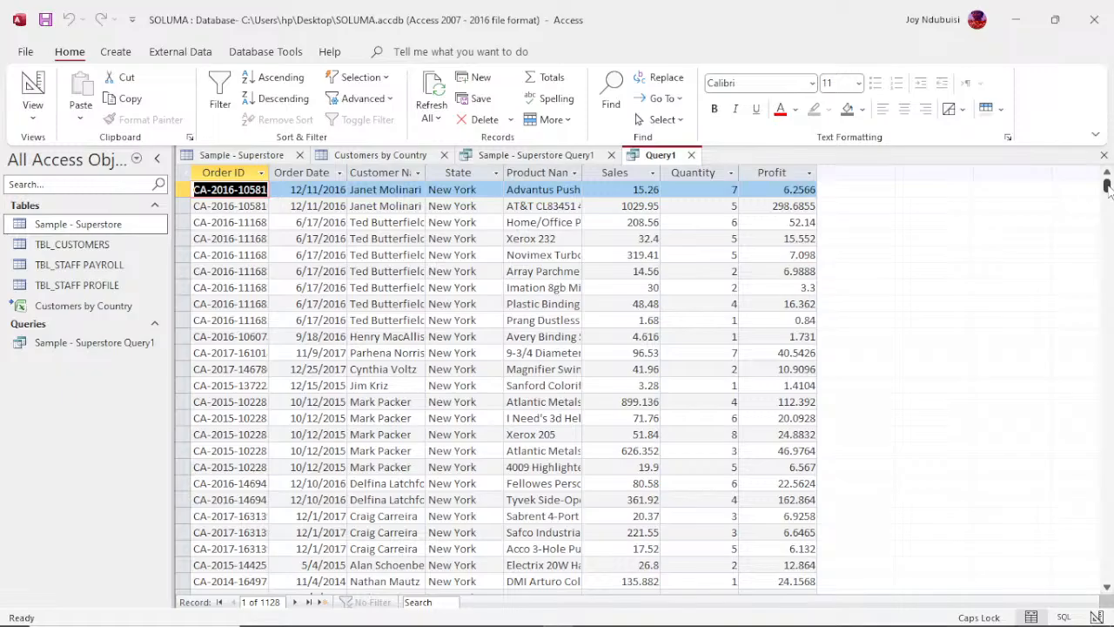
# Step: Examine the New York query in datasheet, design and SQL views, and return to its design view
pyautogui.moveTo(1108, 187)
pyautogui.mouseDown()
pyautogui.moveTo(1110, 595)
pyautogui.moveTo(1109, 184)
pyautogui.mouseUp()
pyautogui.rightClick(654, 158)
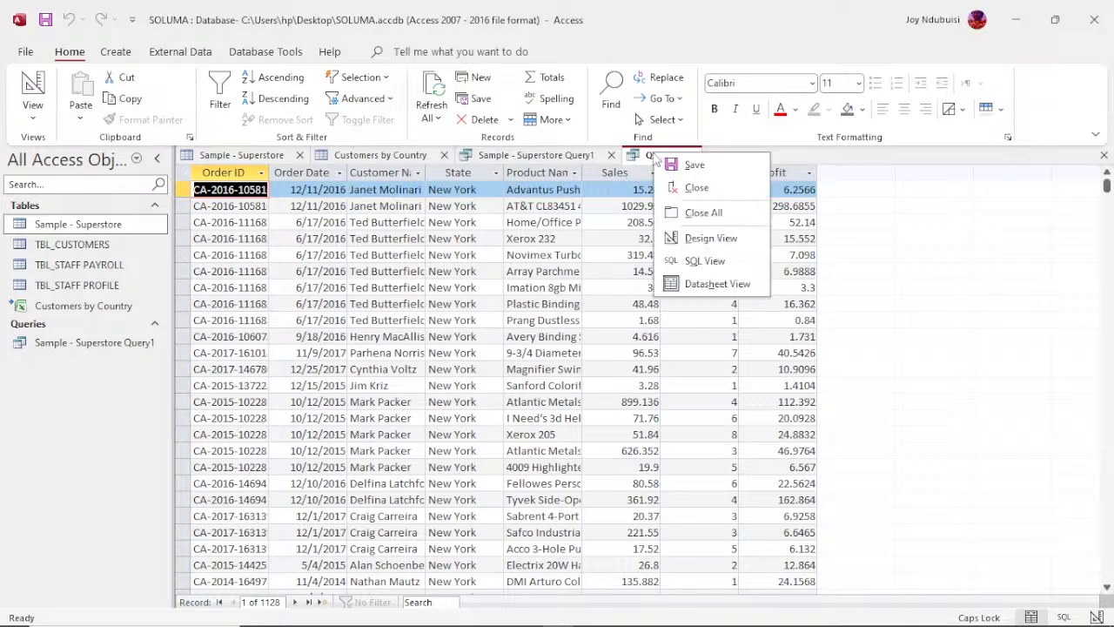
pyautogui.click(709, 285)
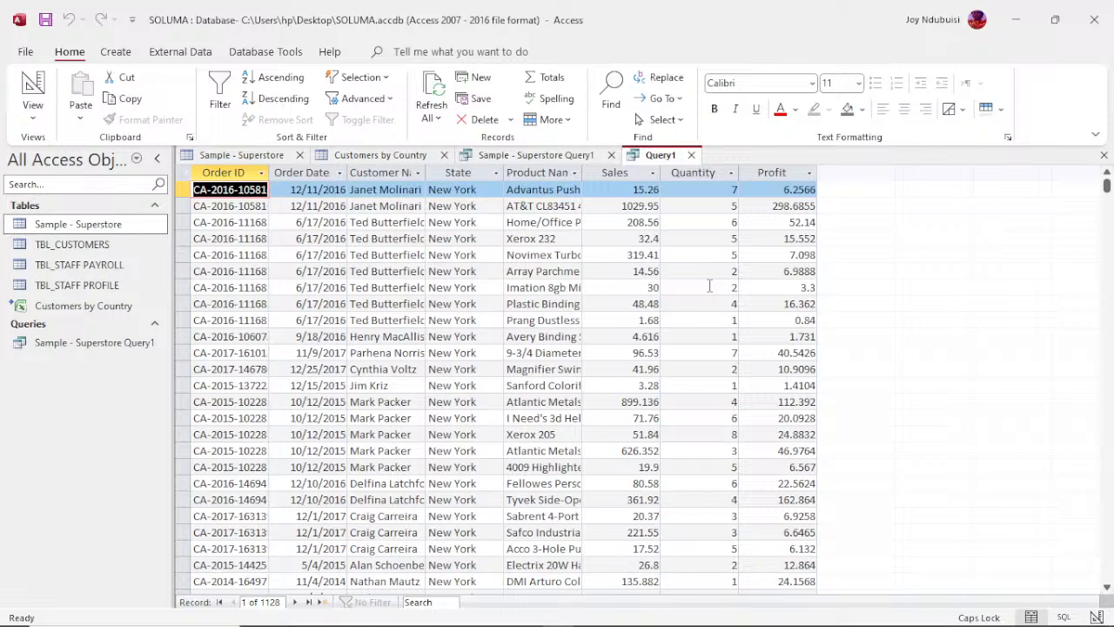
pyautogui.rightClick(669, 161)
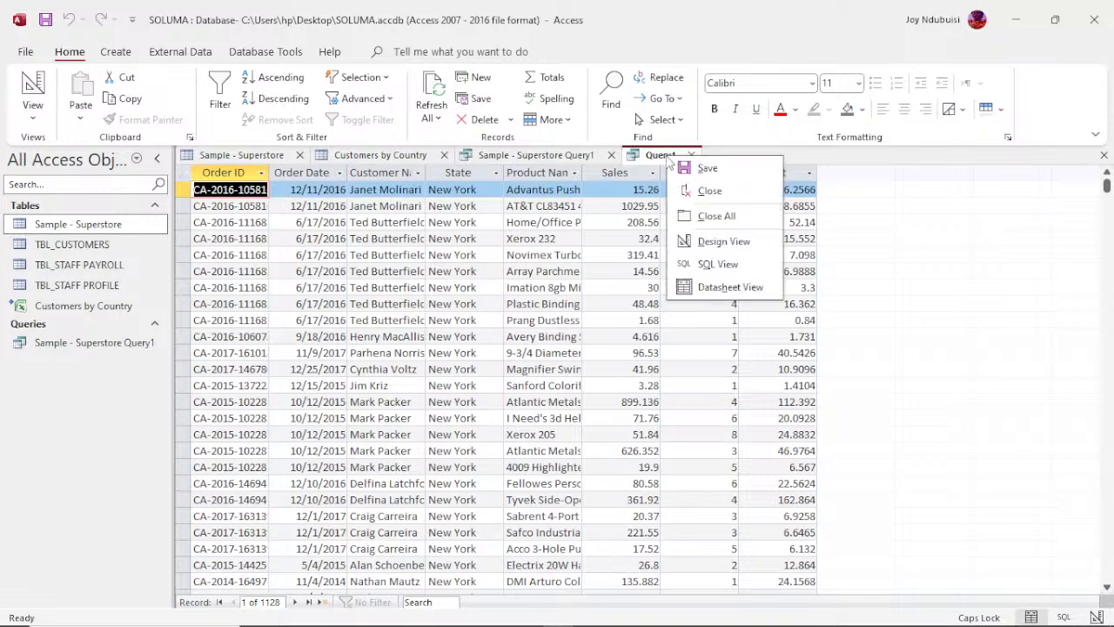
pyautogui.click(719, 241)
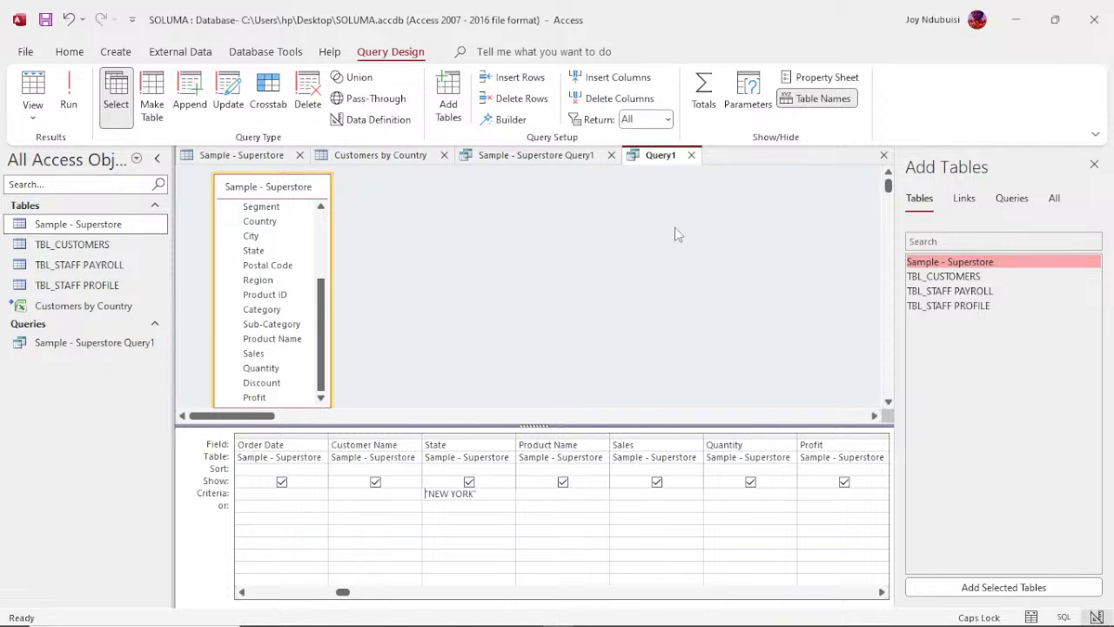
pyautogui.rightClick(665, 164)
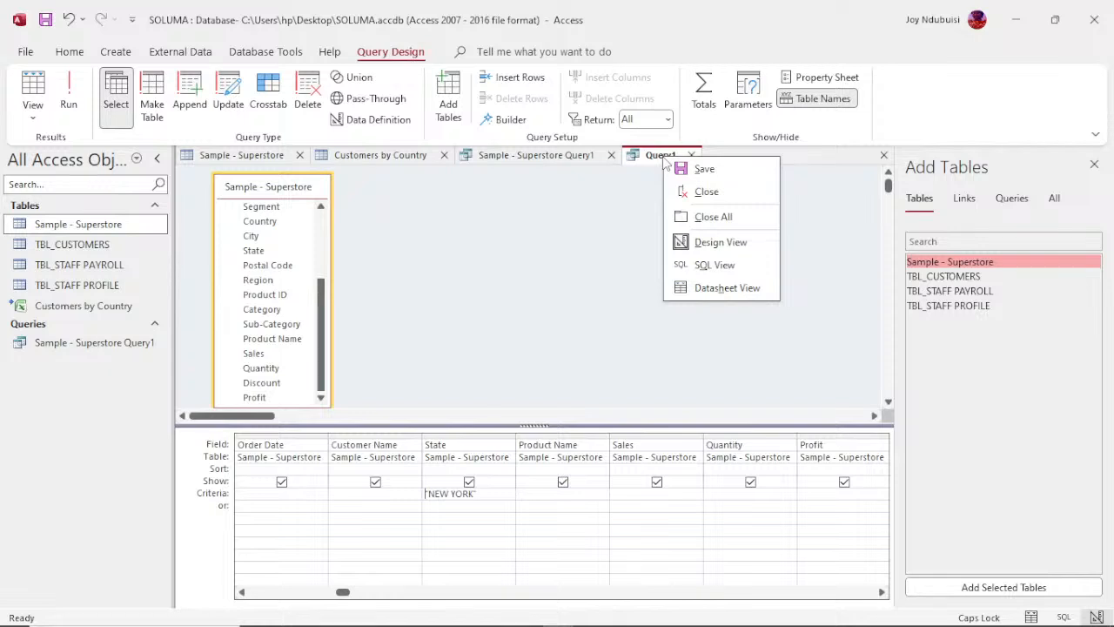
pyautogui.click(710, 269)
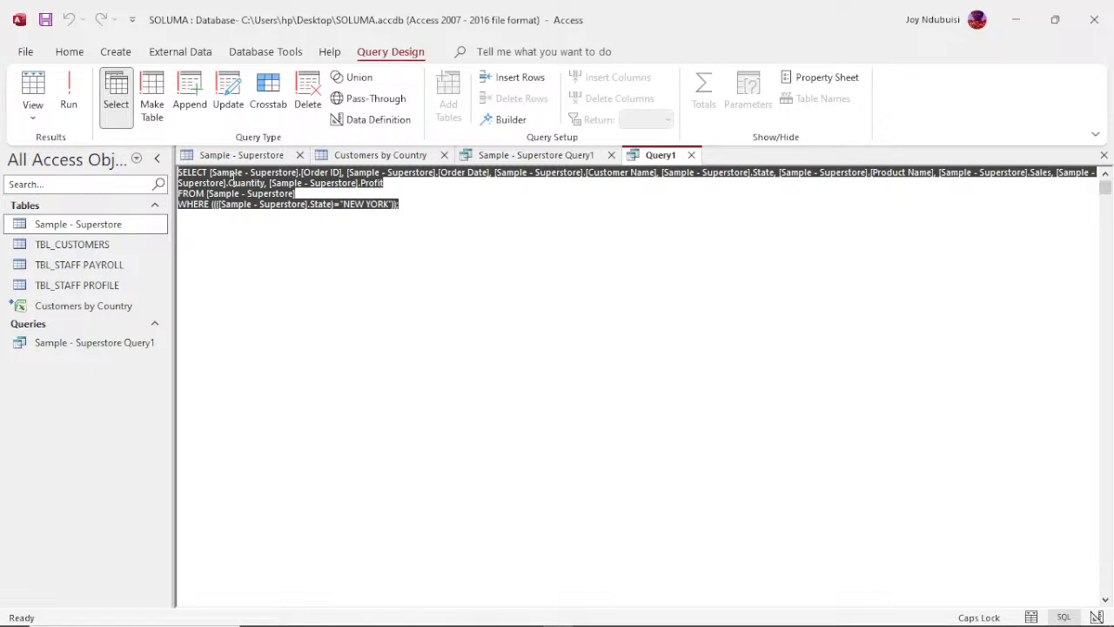
pyautogui.rightClick(657, 161)
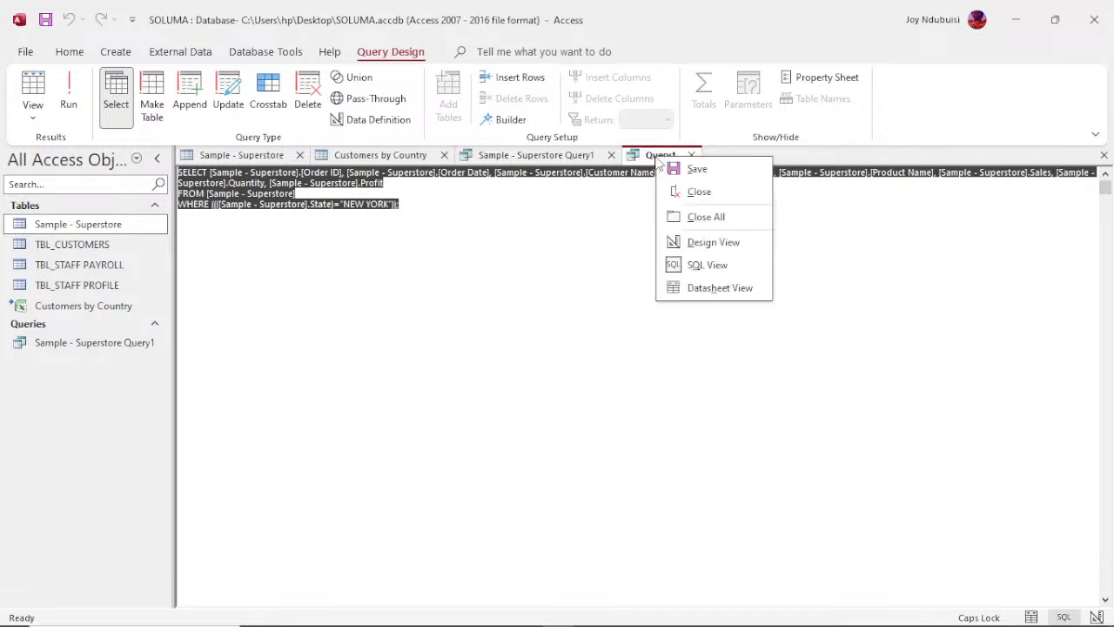
pyautogui.click(709, 243)
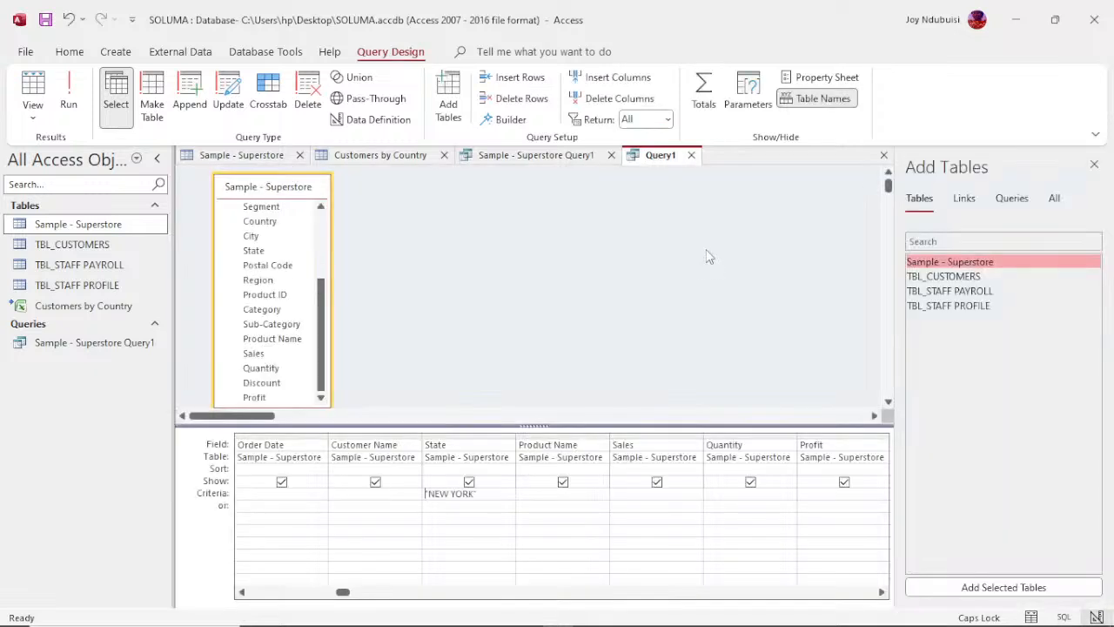
# Step: Run the query and widen the Customer Name column in its results so the full names fit
pyautogui.click(69, 96)
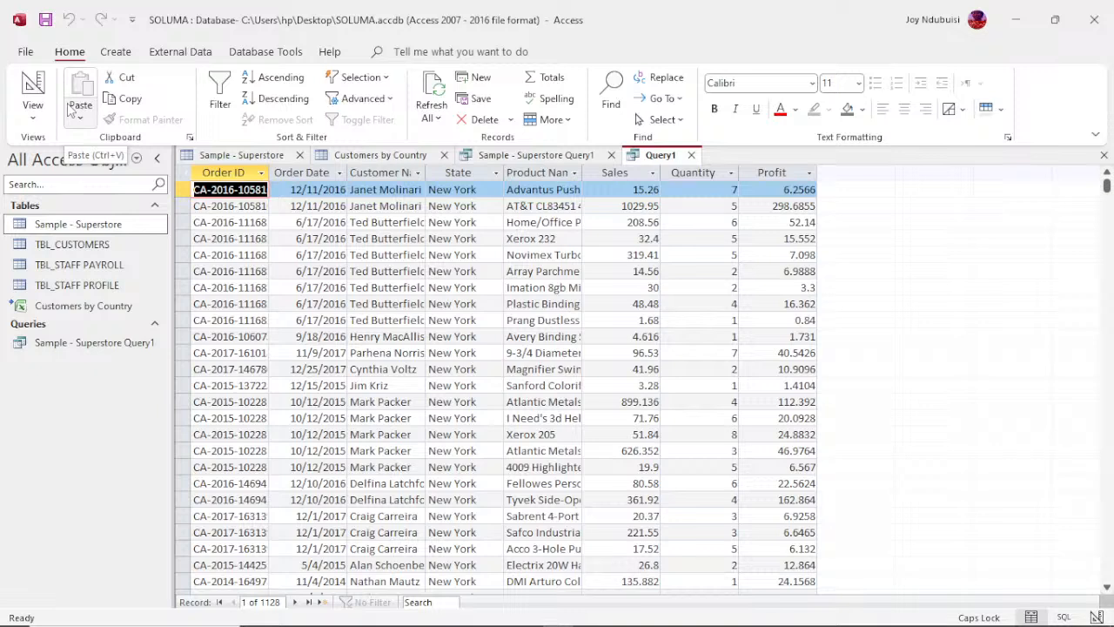
pyautogui.click(116, 53)
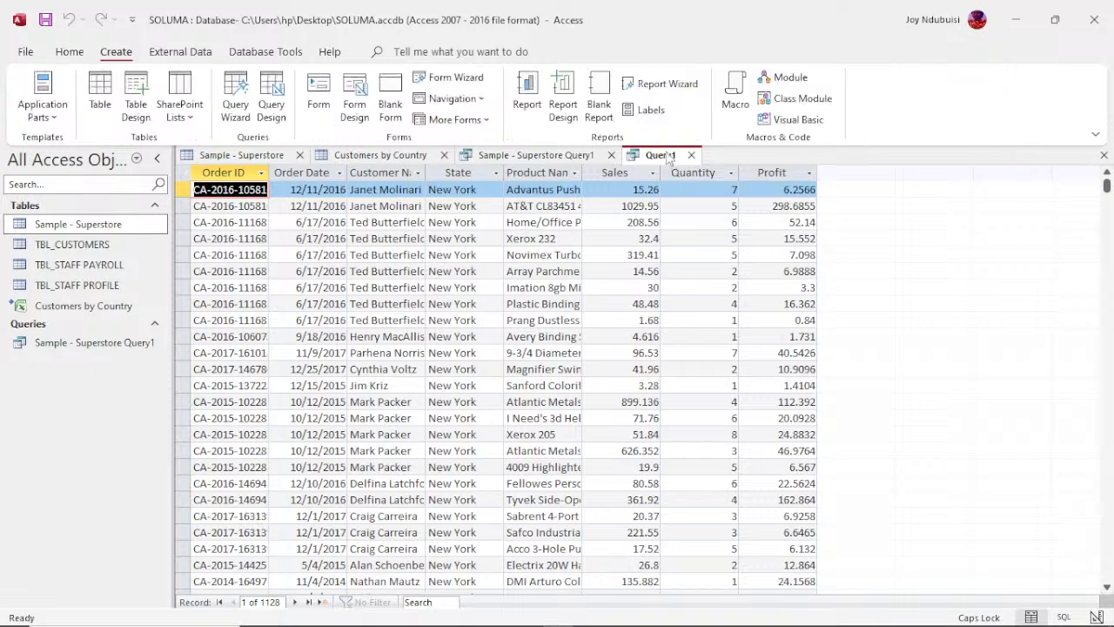
pyautogui.rightClick(668, 158)
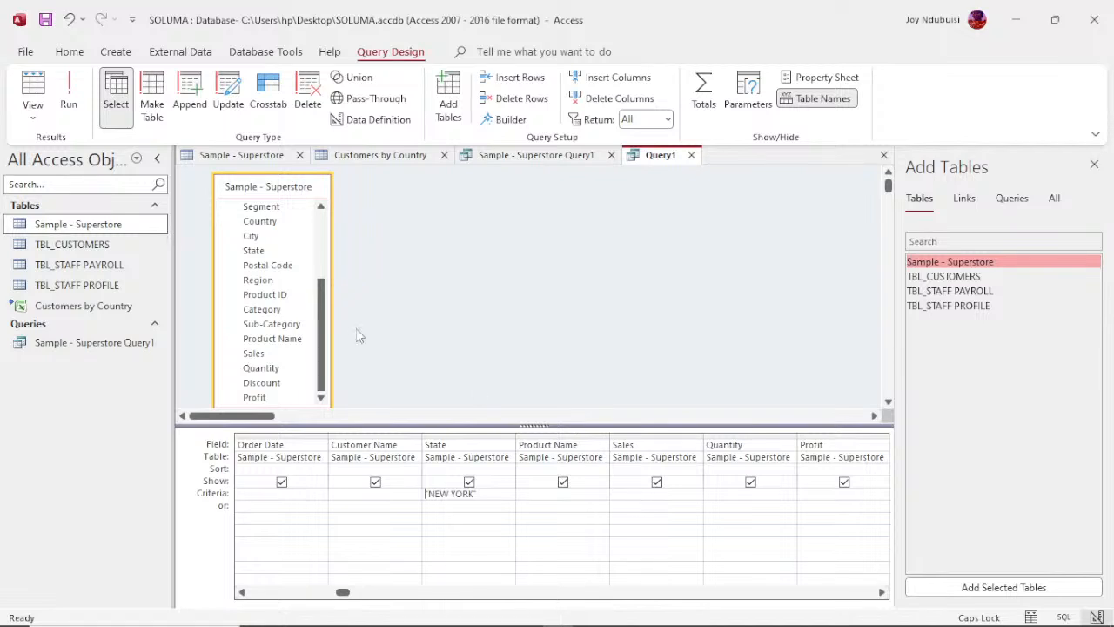
pyautogui.click(70, 103)
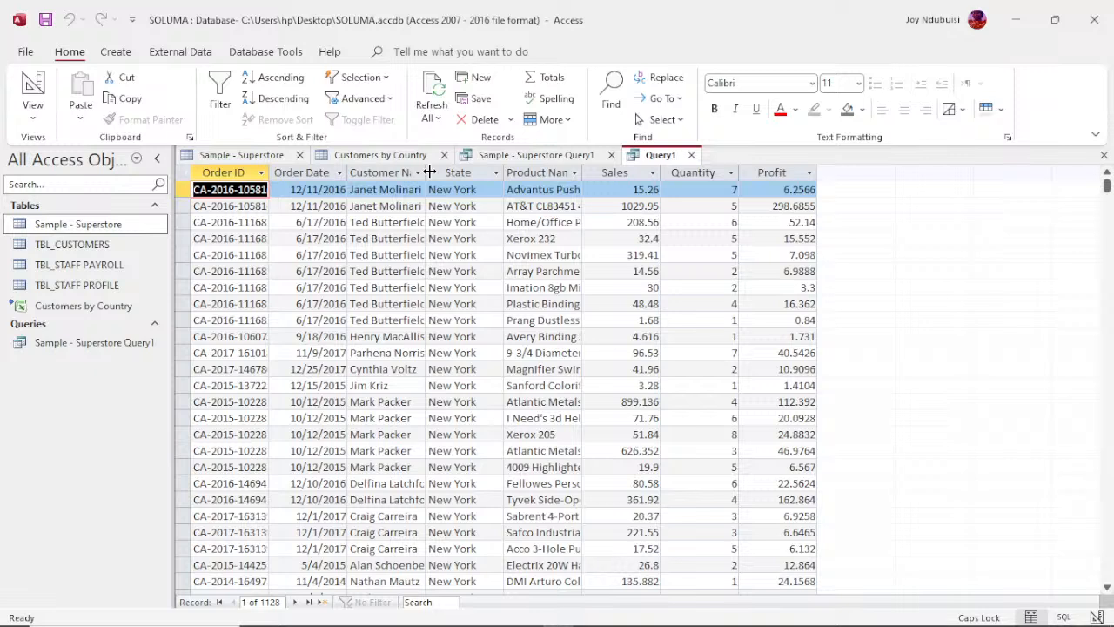
pyautogui.moveTo(429, 172); pyautogui.dragTo(471, 172)
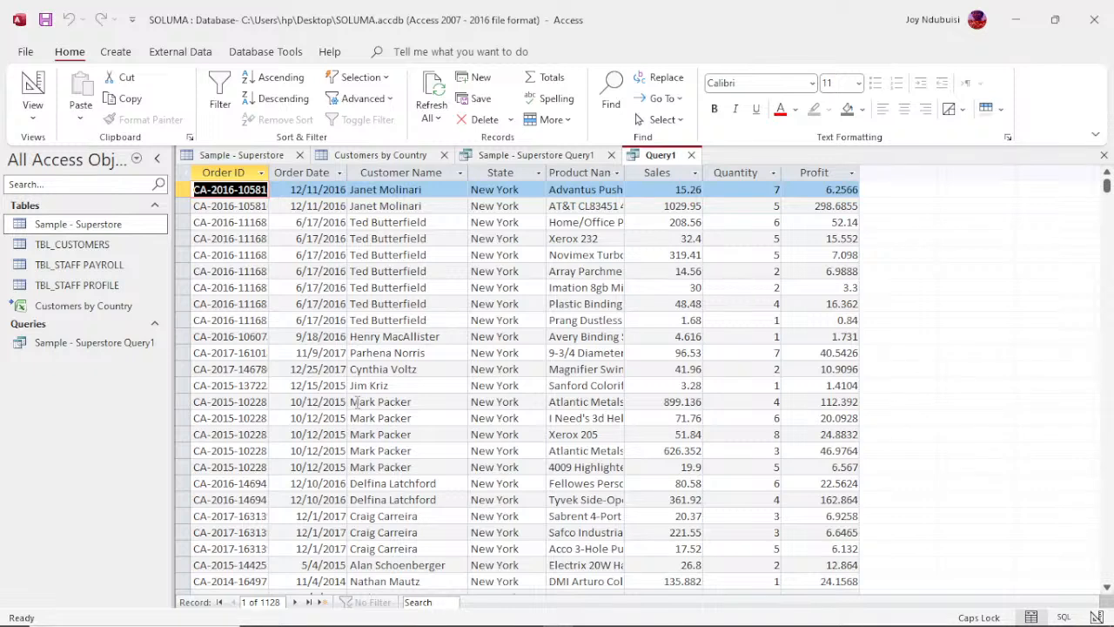
# Step: Try to filter the New York orders by entering a customer's full name as the Customer Name criteria, and run the query
pyautogui.rightClick(680, 164)
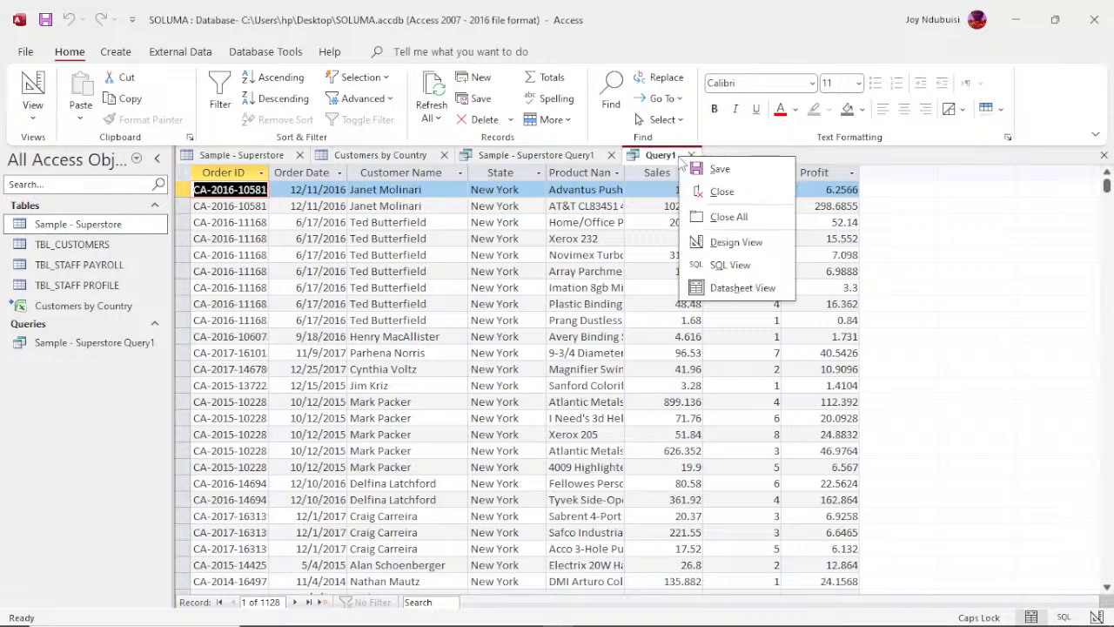
pyautogui.click(723, 248)
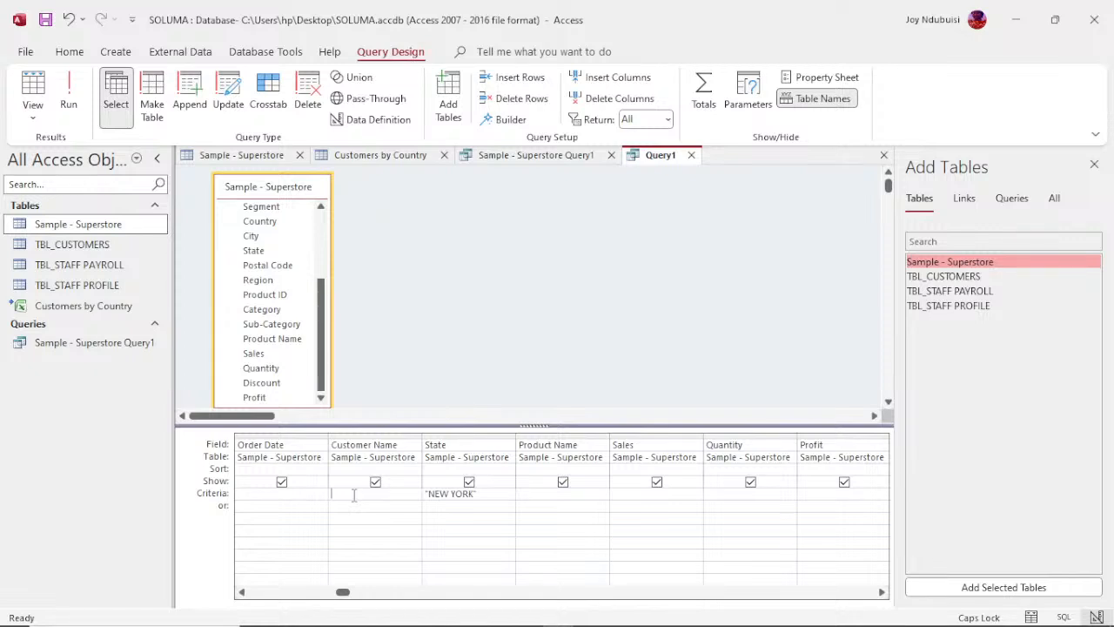
pyautogui.write('MA')
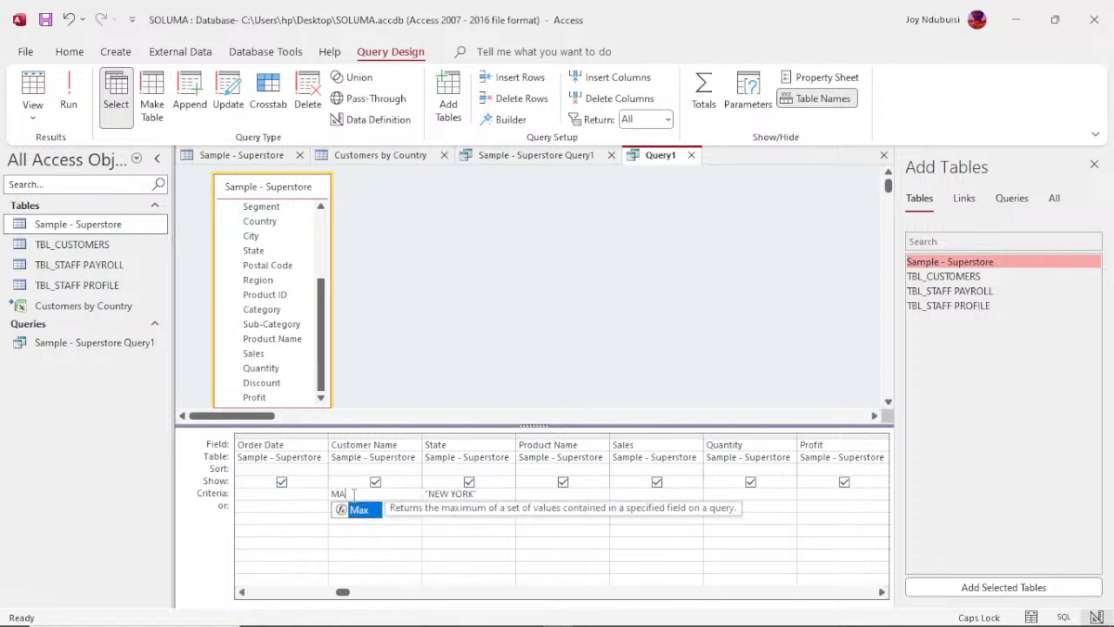
pyautogui.write('RI P')
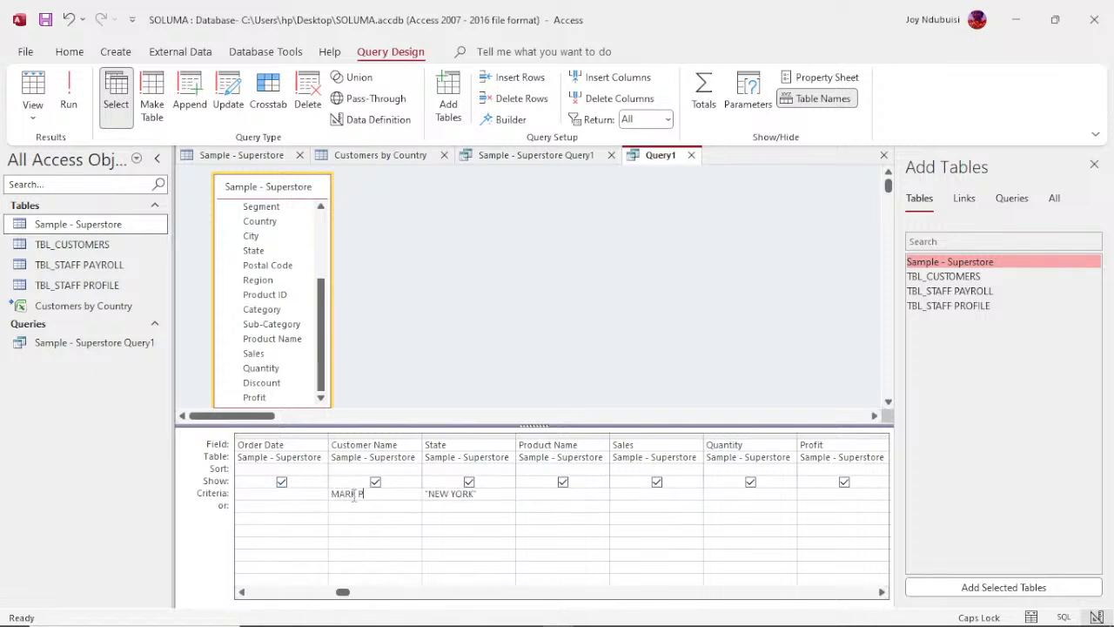
pyautogui.write('ARKER')
pyautogui.click(68, 102)
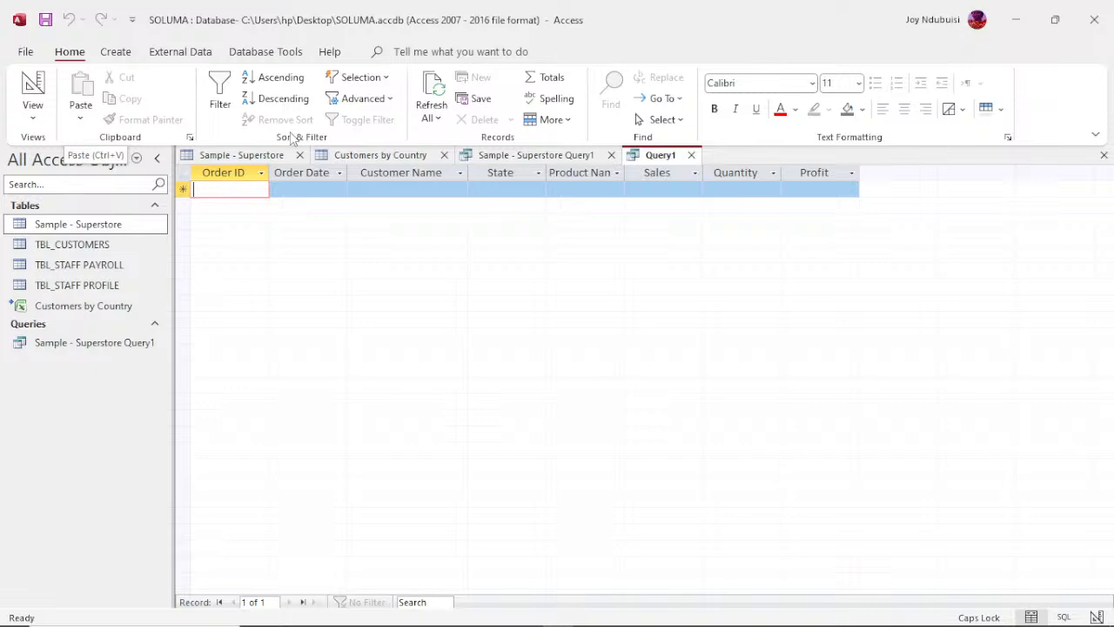
# Step: Clear the Customer Name criteria in the query design, keeping the State criteria, and run the query again
pyautogui.rightClick(671, 161)
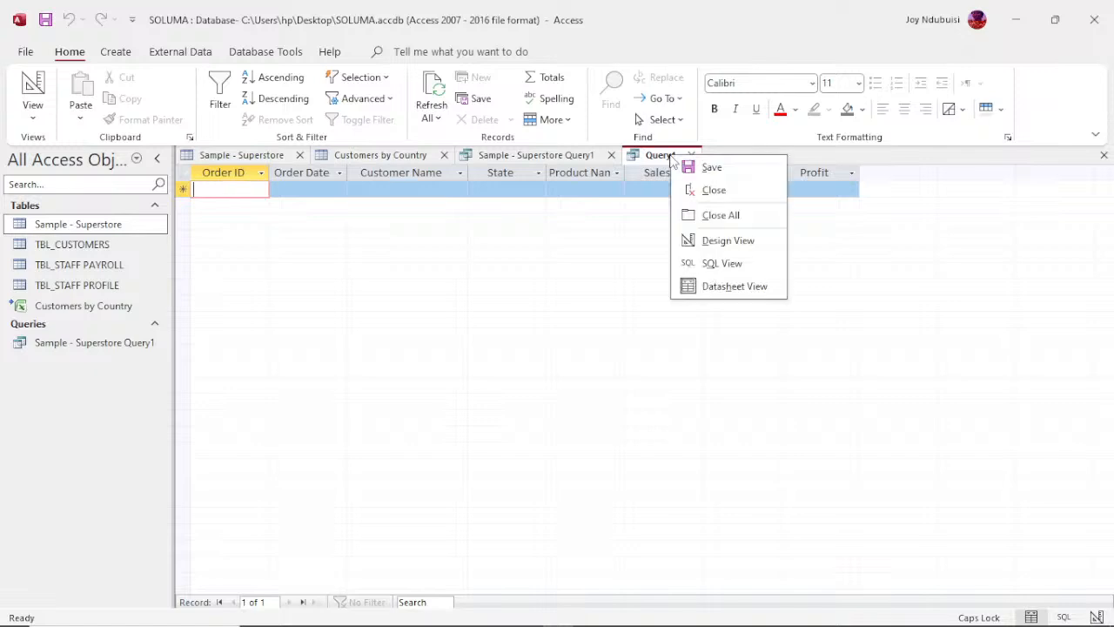
pyautogui.click(725, 243)
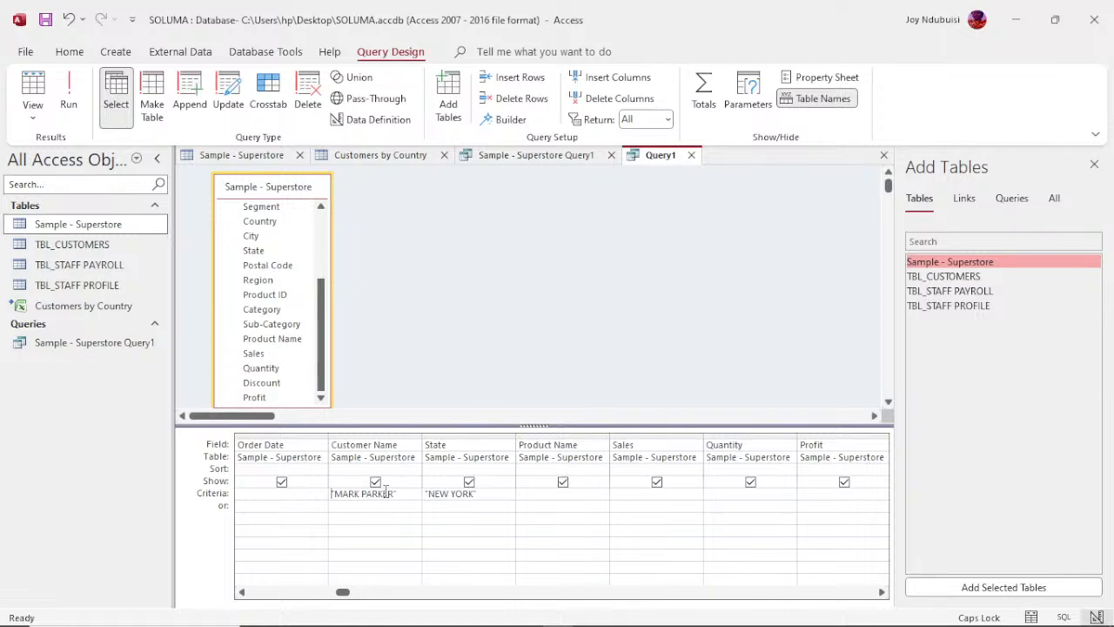
pyautogui.press('BackSpace')
pyautogui.press('BackSpace')
pyautogui.press('BackSpace')
pyautogui.press('BackSpace')
pyautogui.press('BackSpace')
pyautogui.press('BackSpace')
pyautogui.press('BackSpace')
pyautogui.press('BackSpace')
pyautogui.press('BackSpace')
pyautogui.press('BackSpace')
pyautogui.press('BackSpace')
pyautogui.press('BackSpace')
pyautogui.press('BackSpace')
pyautogui.click(70, 102)
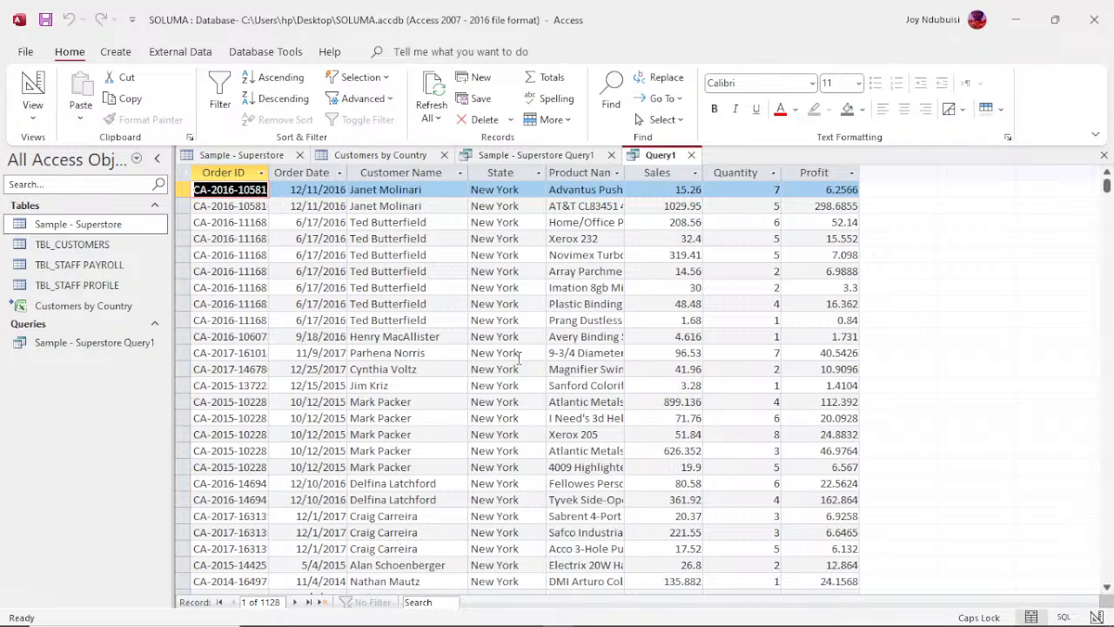
# Step: Set the Customer Name criteria to the customer's full name as spelled in the results, and run the query
pyautogui.rightClick(676, 160)
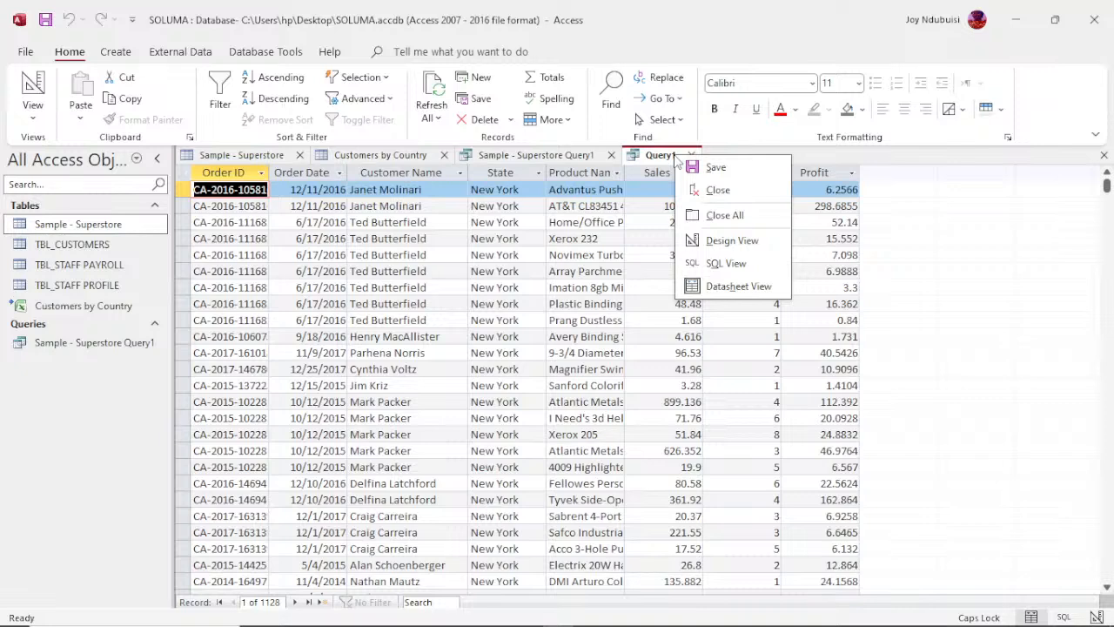
pyautogui.click(723, 244)
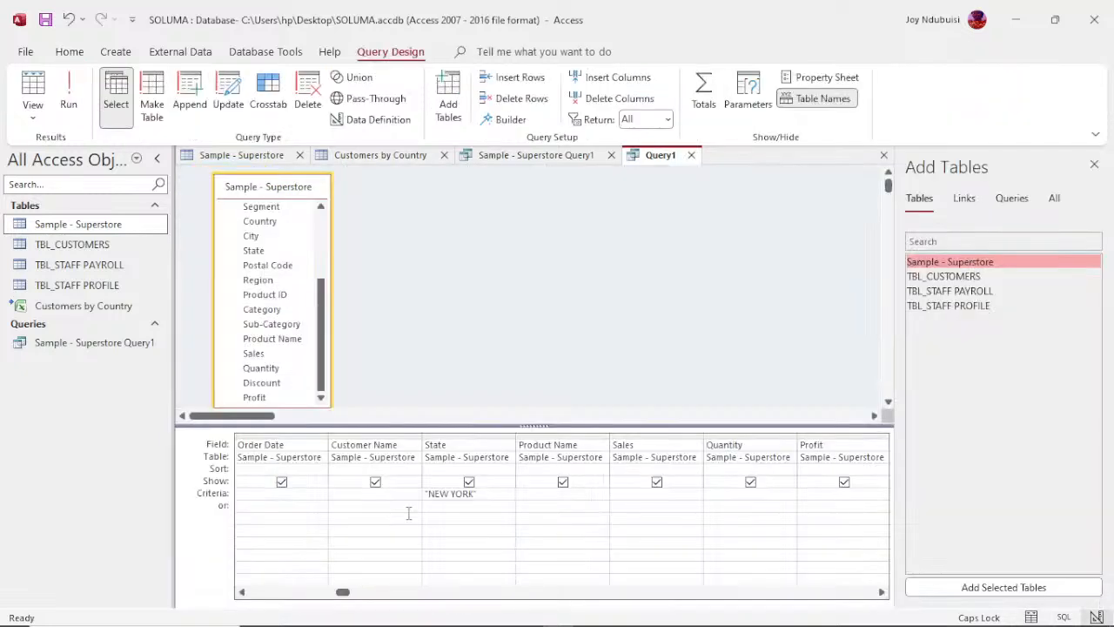
pyautogui.write('MAR')
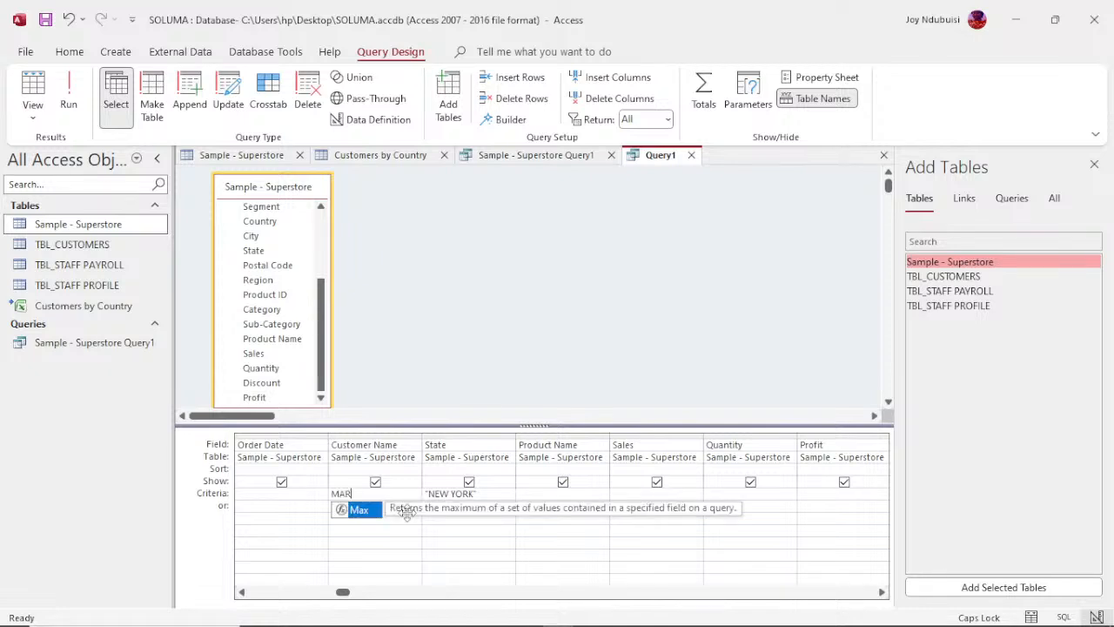
pyautogui.write('K P')
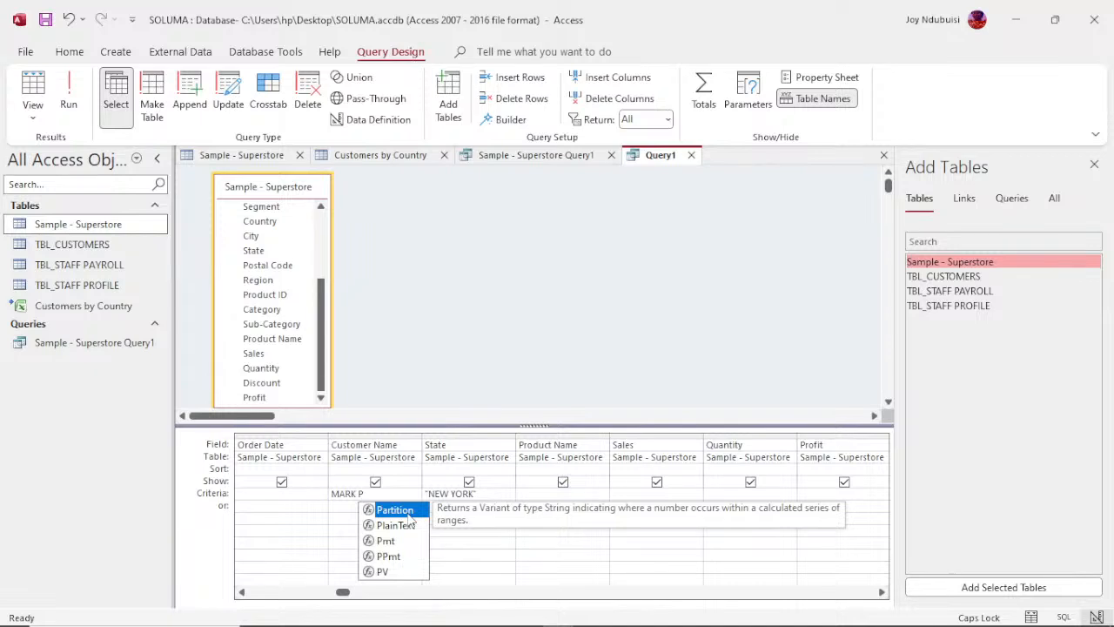
pyautogui.write('A')
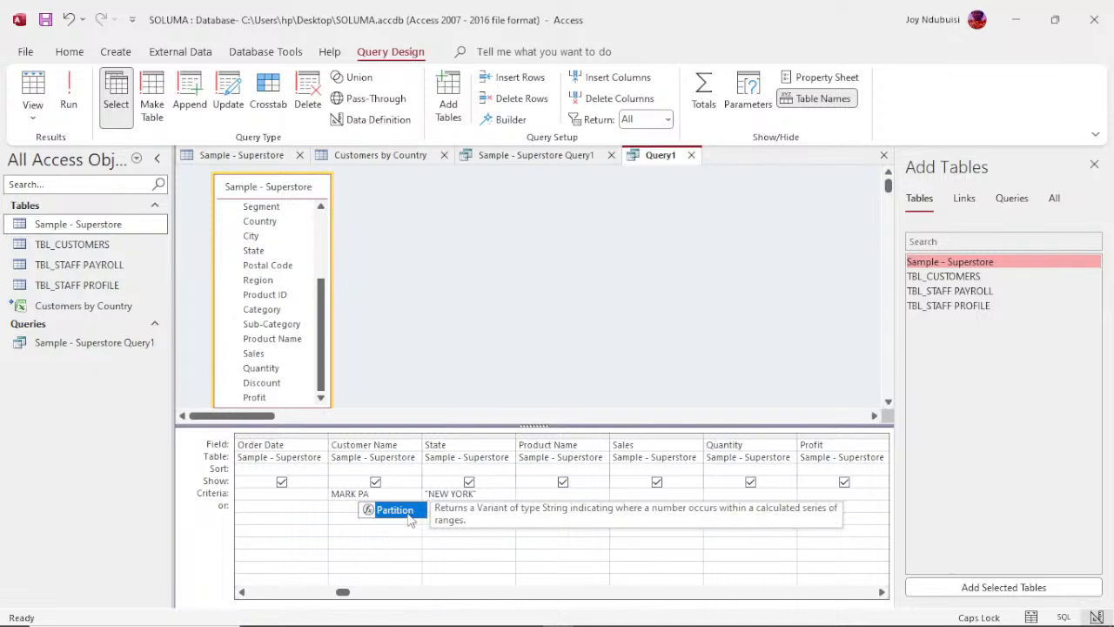
pyautogui.write('CKER')
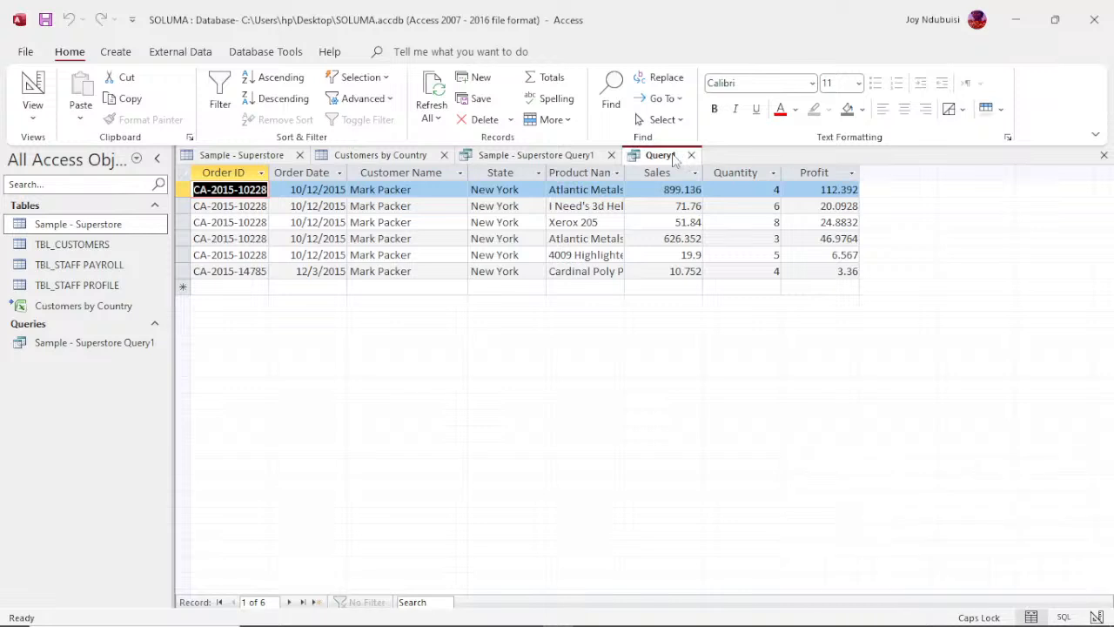
# Step: Try descending and ascending sort orders on the Customer Name column in the query design, and clear the sort
pyautogui.rightClick(673, 159)
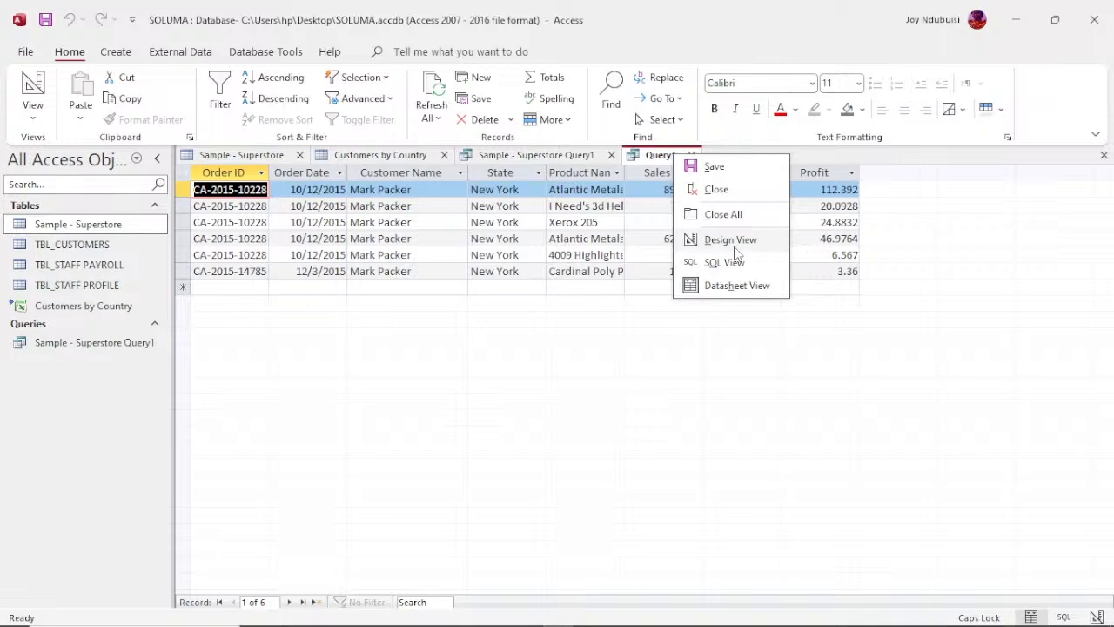
pyautogui.click(734, 242)
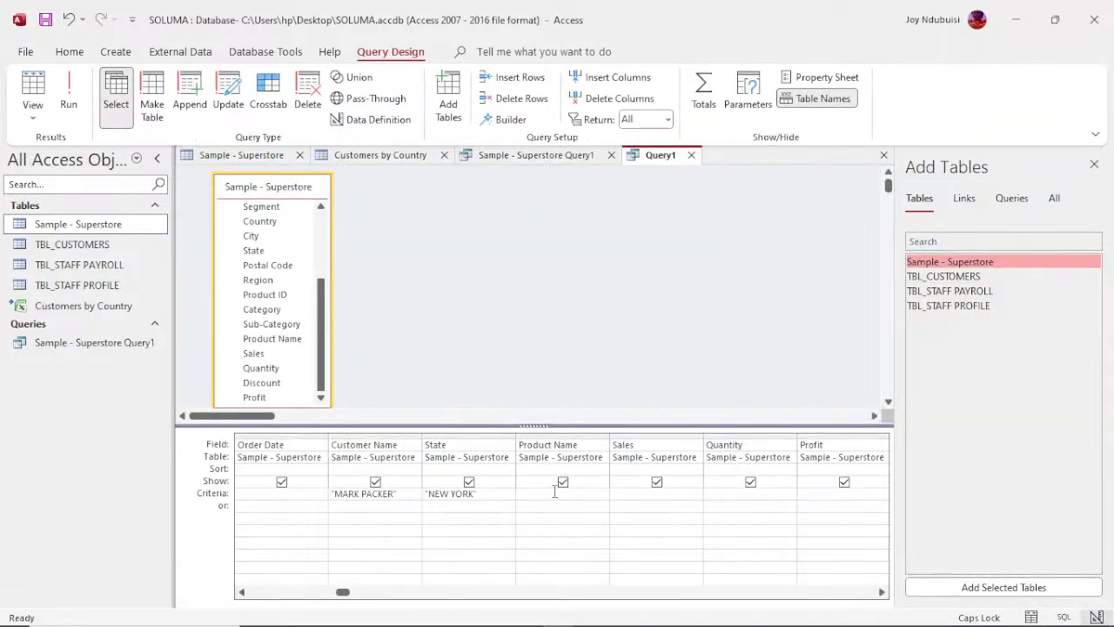
pyautogui.click(386, 469)
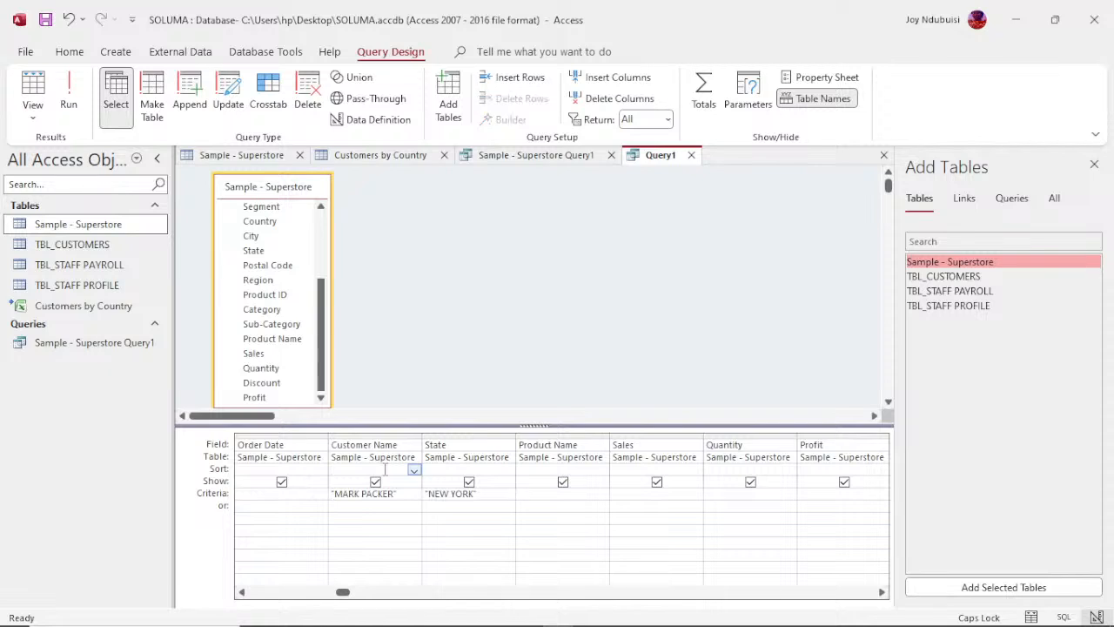
pyautogui.click(416, 472)
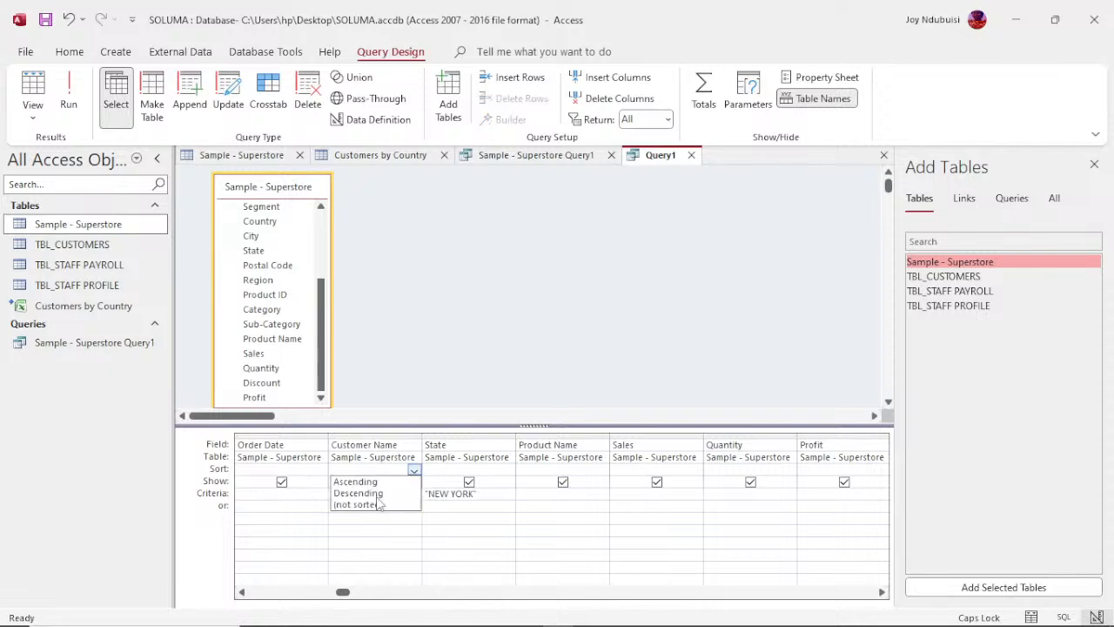
pyautogui.click(357, 492)
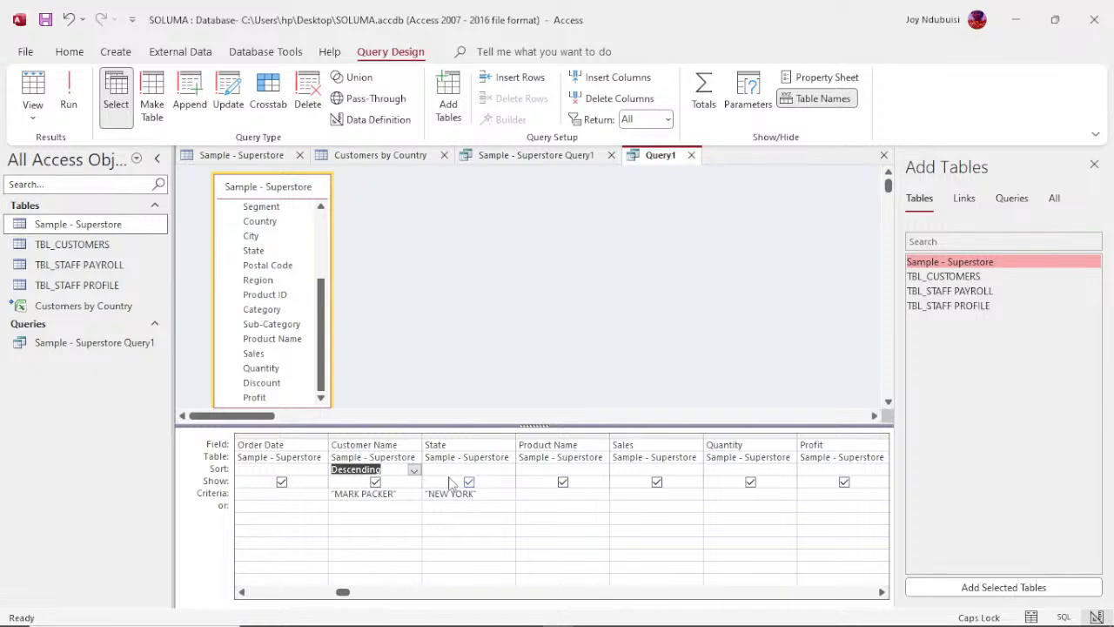
pyautogui.click(414, 470)
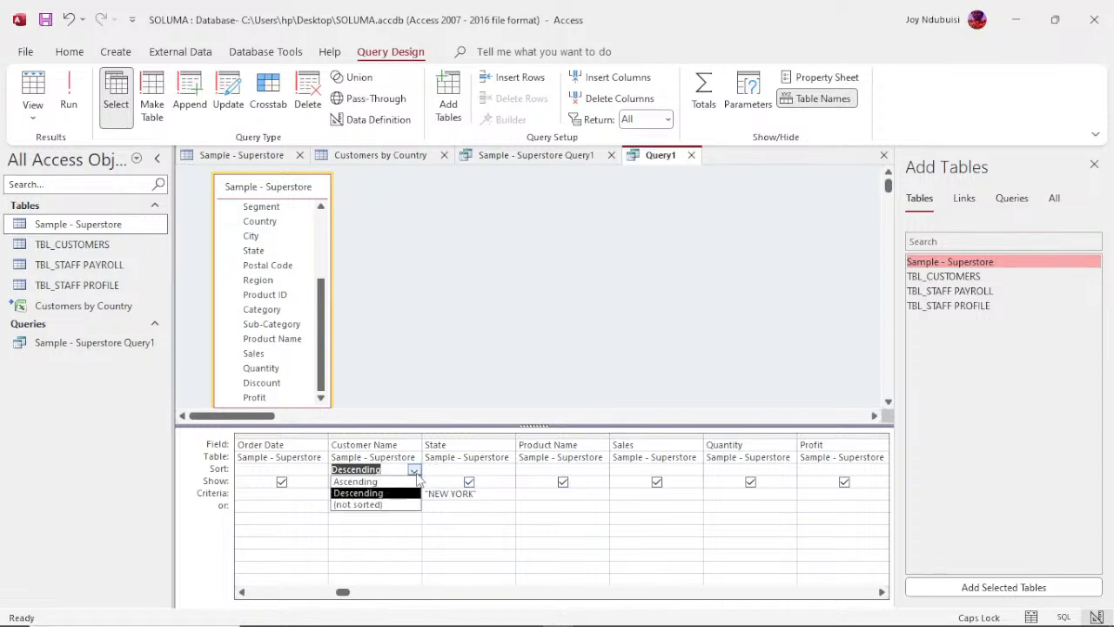
pyautogui.click(401, 485)
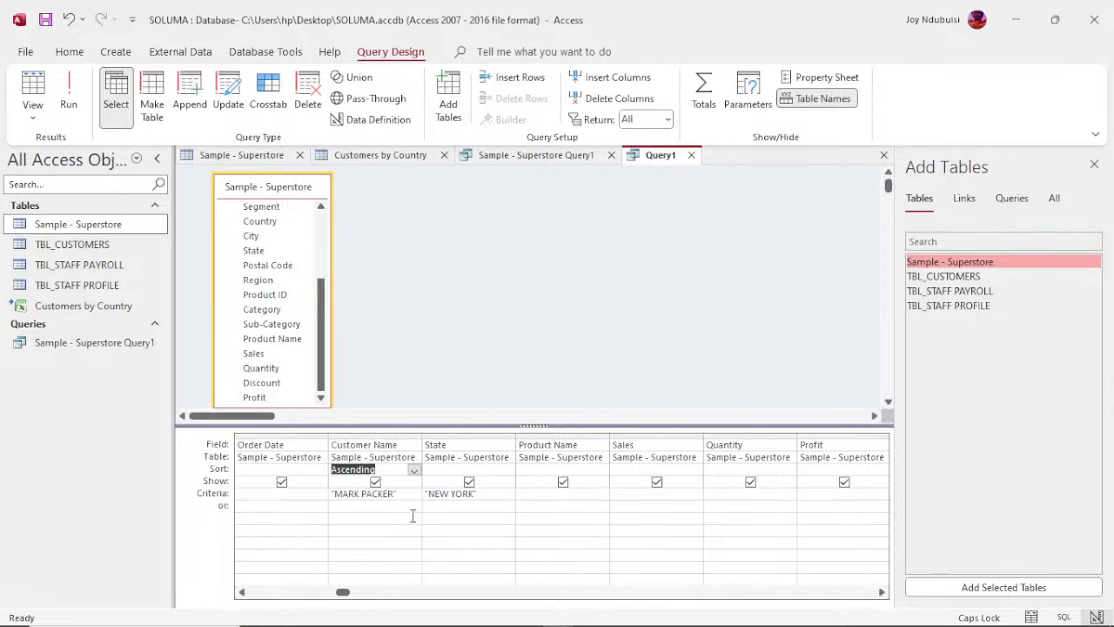
pyautogui.press('Delete')
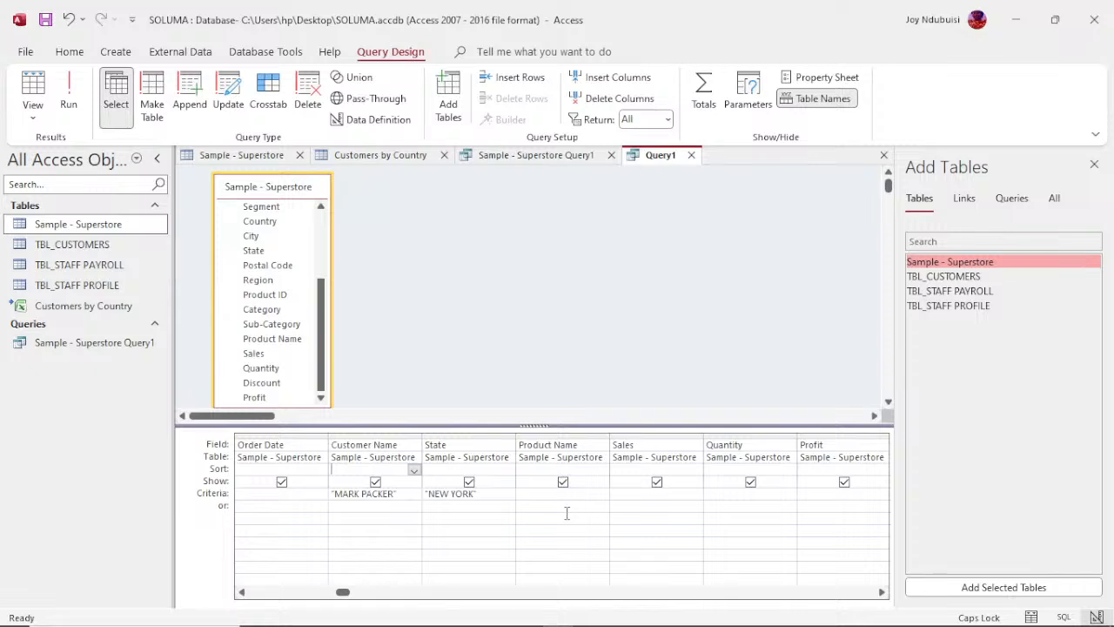
# Step: Move the customer's full name from the Customer Name criteria to the alternative "or" row, keeping the State criteria in place
pyautogui.click(332, 493)
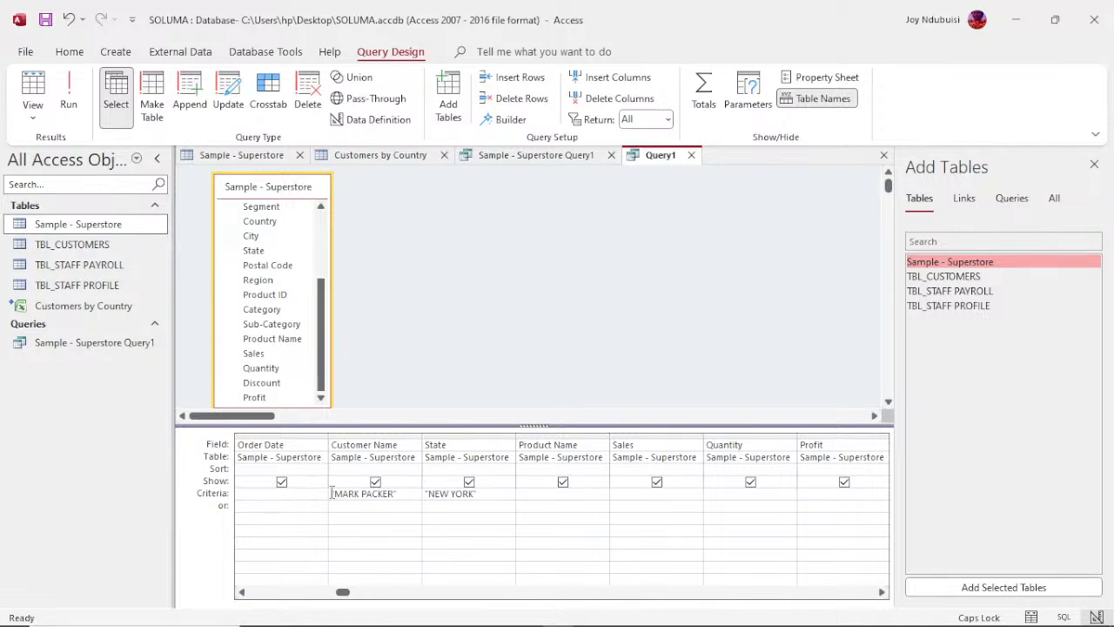
pyautogui.moveTo(332, 492); pyautogui.dragTo(403, 502)
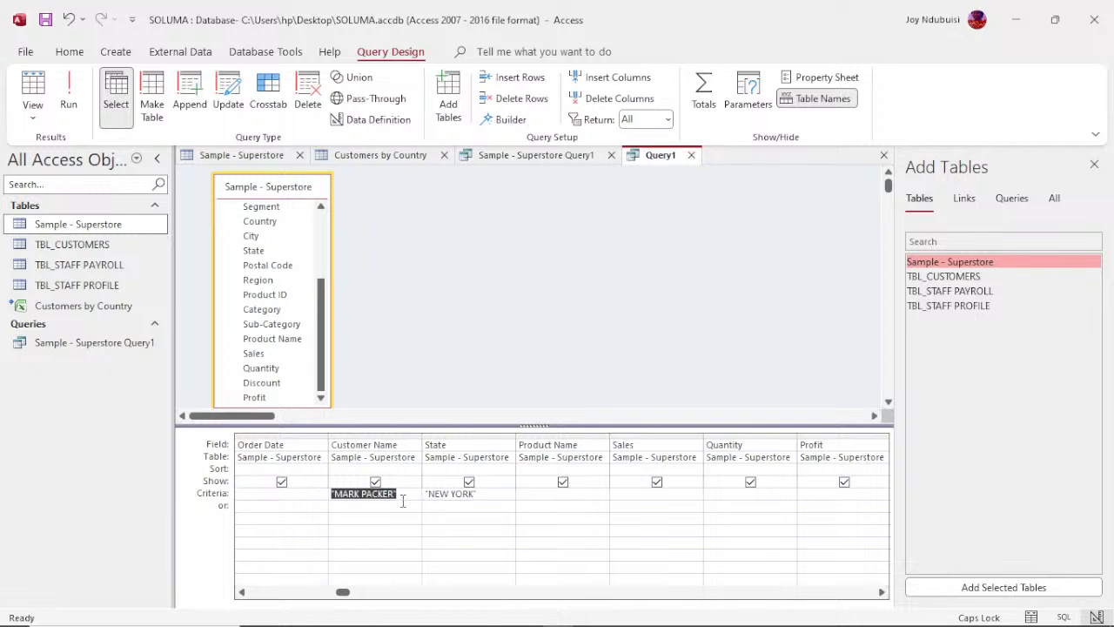
pyautogui.press('Delete')
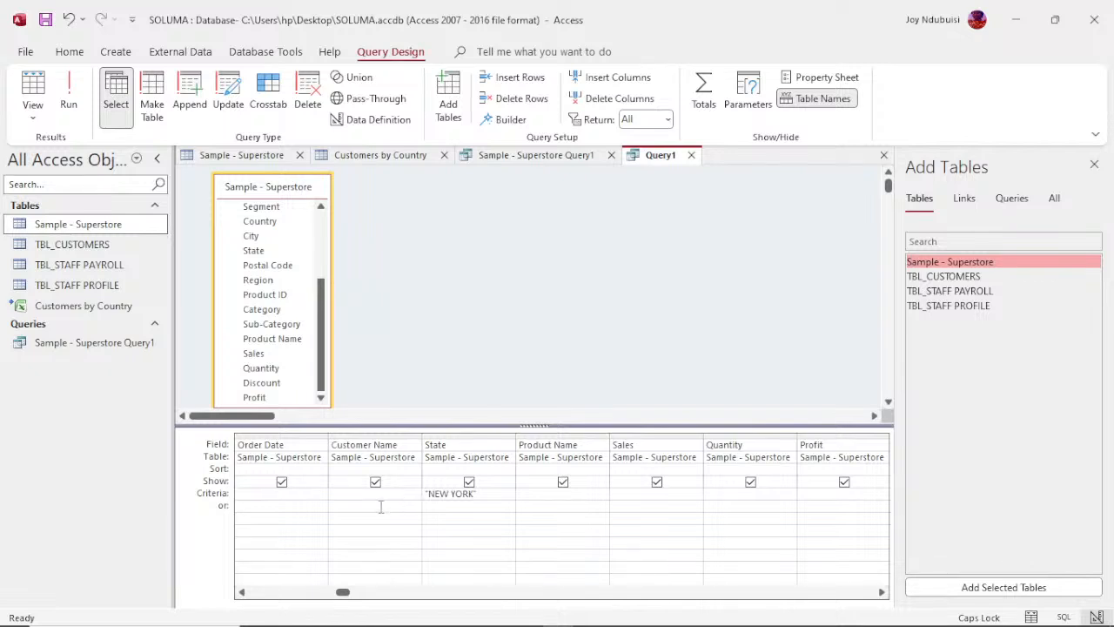
pyautogui.click(379, 505)
pyautogui.write('"MARK PACKER"')
# Step: Set the Customer Name column to sort in descending order and run the query
pyautogui.click(406, 471)
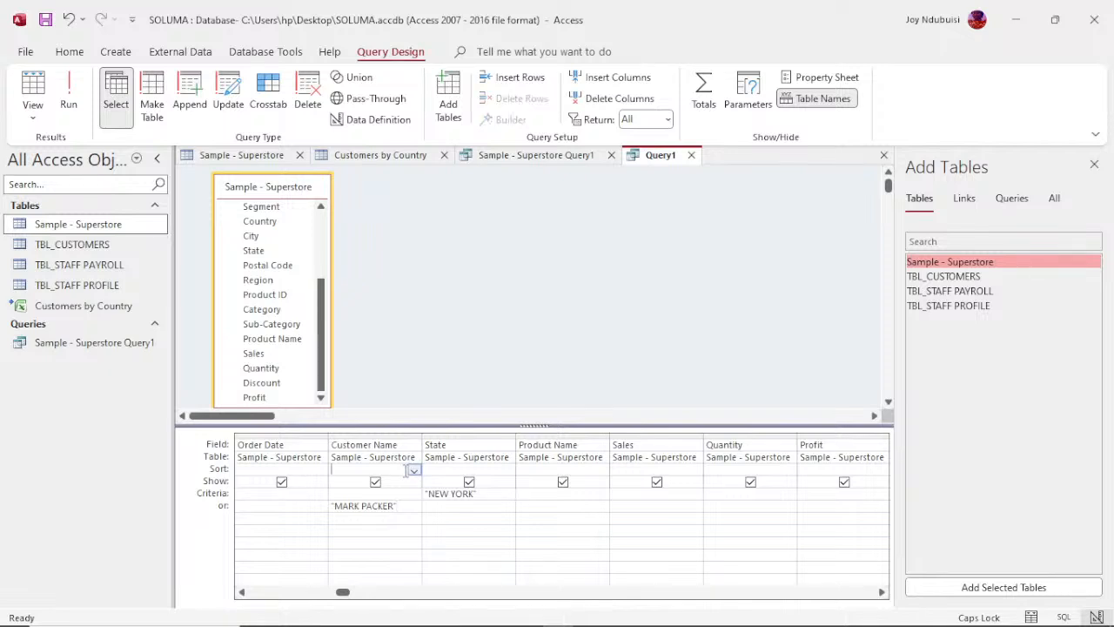
pyautogui.click(414, 471)
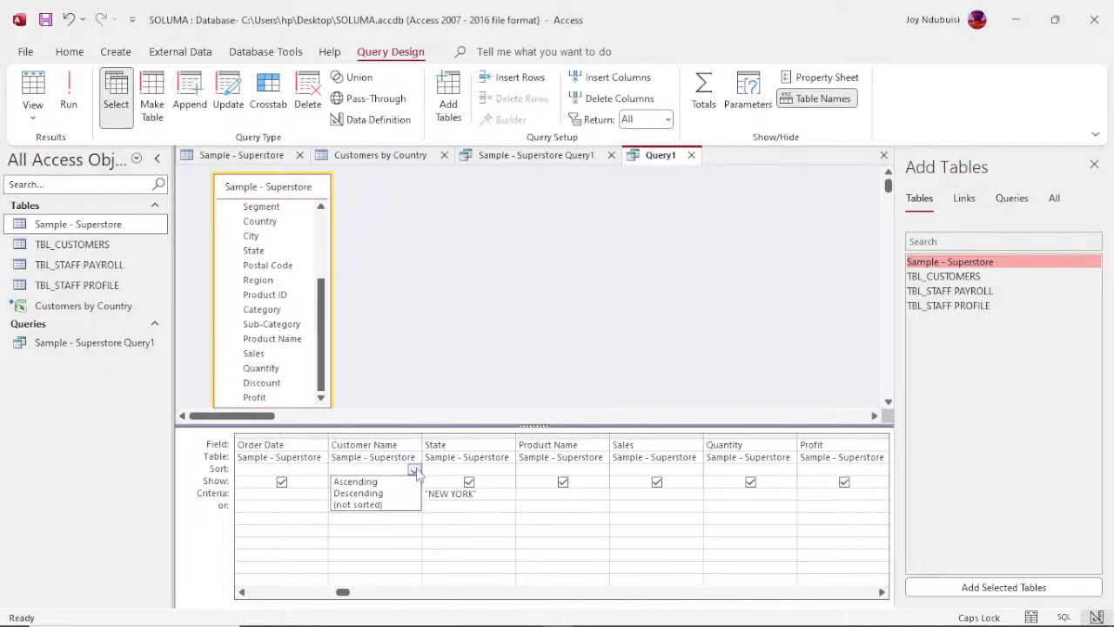
pyautogui.click(366, 492)
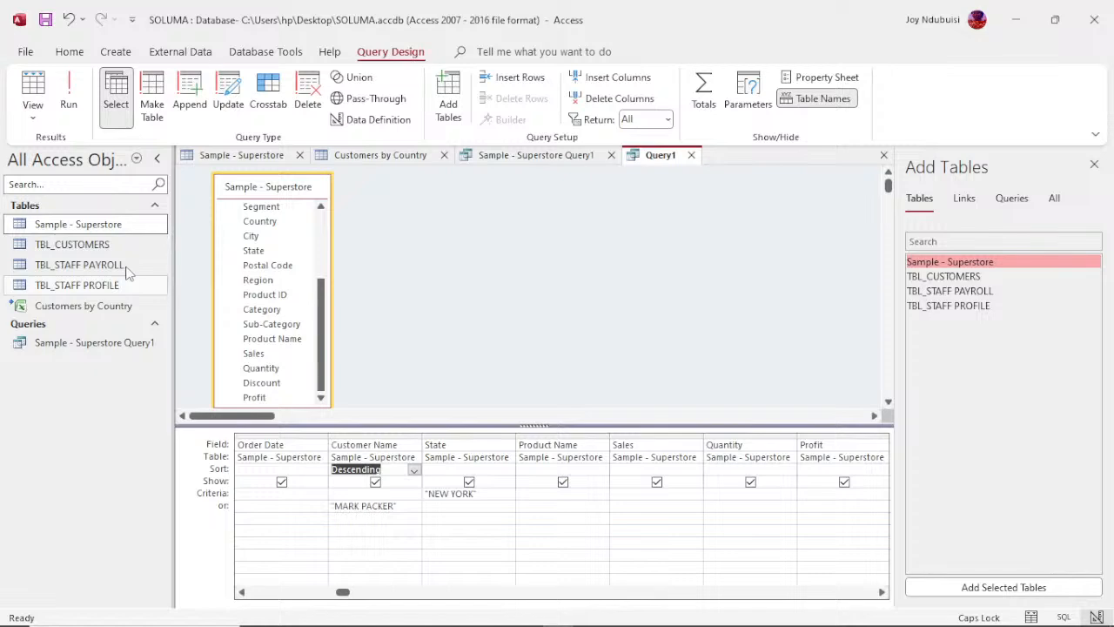
pyautogui.click(68, 100)
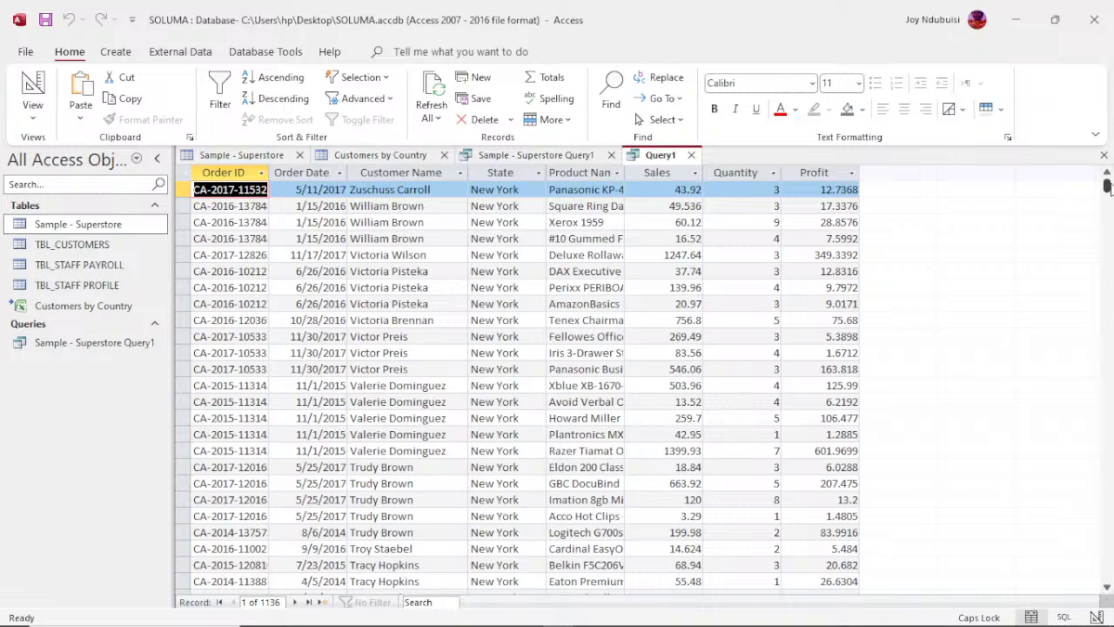
# Step: Look over the sorted query results and return Query1 to Design View
pyautogui.moveTo(1109, 188)
pyautogui.mouseDown()
pyautogui.moveTo(1107, 602)
pyautogui.moveTo(1107, 181)
pyautogui.mouseUp()
pyautogui.rightClick(659, 153)
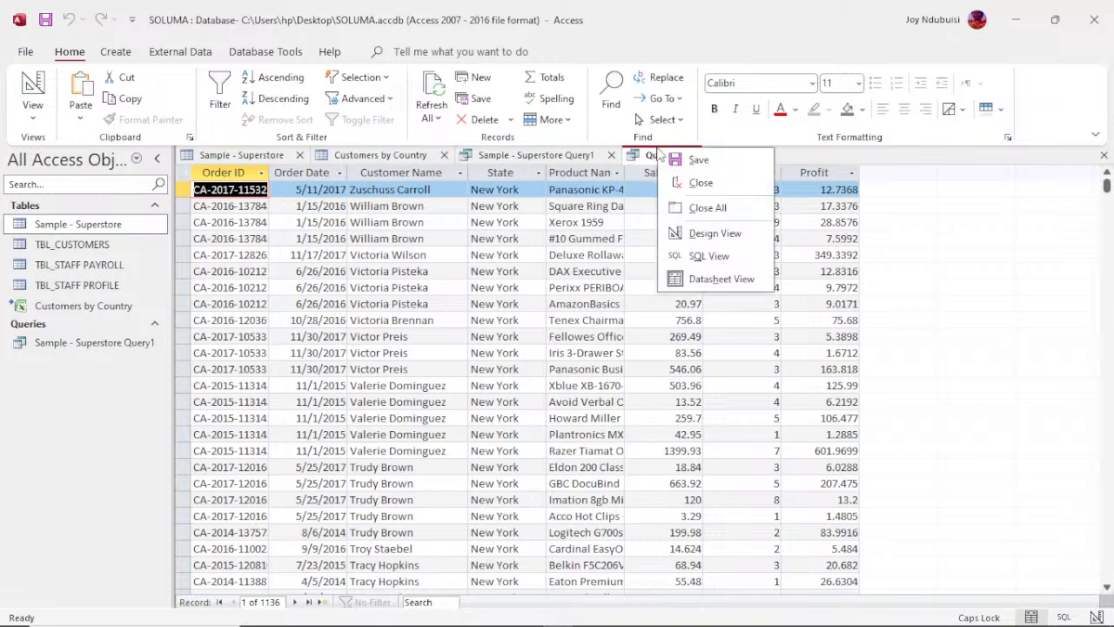
pyautogui.click(714, 232)
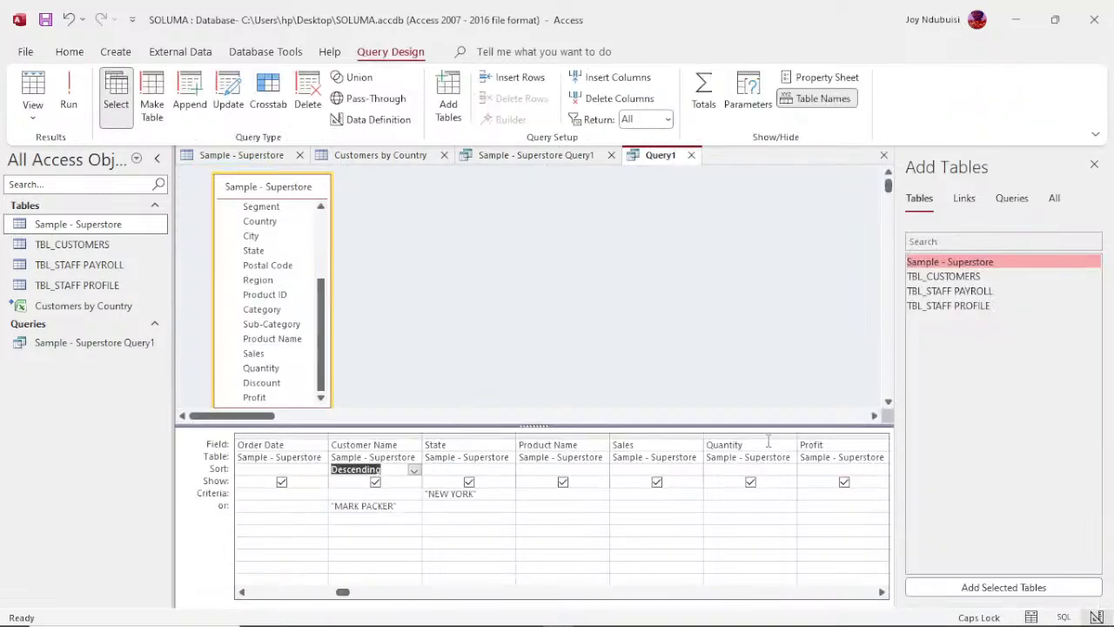